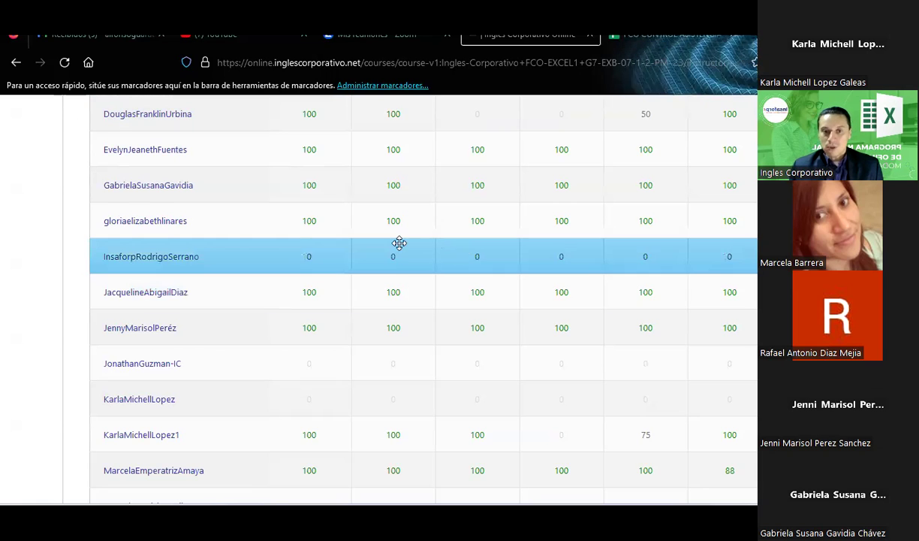
- Review the gradebook, checking the second page of students before returning to the first
{"action": "scroll", "coordinate": [401, 252], "scroll_direction": "up", "scroll_amount": 2}
{"action": "scroll", "coordinate": [402, 252], "scroll_direction": "up", "scroll_amount": 3}
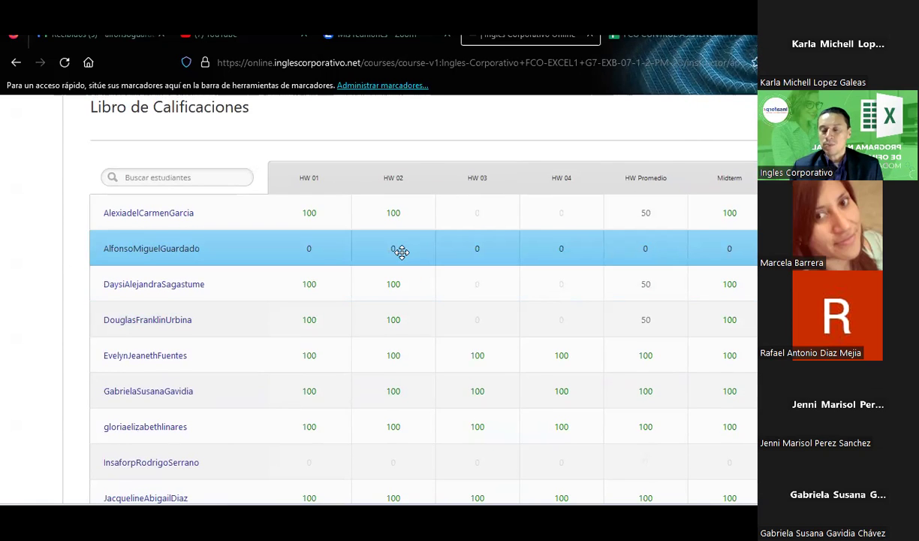
{"action": "scroll", "coordinate": [402, 252], "scroll_direction": "down", "scroll_amount": 3}
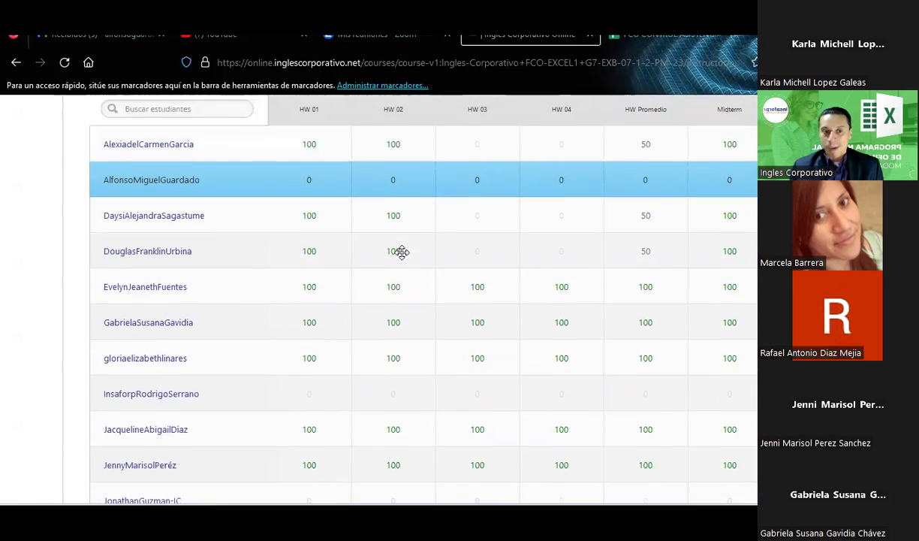
{"action": "scroll", "coordinate": [402, 252], "scroll_direction": "down", "scroll_amount": 5}
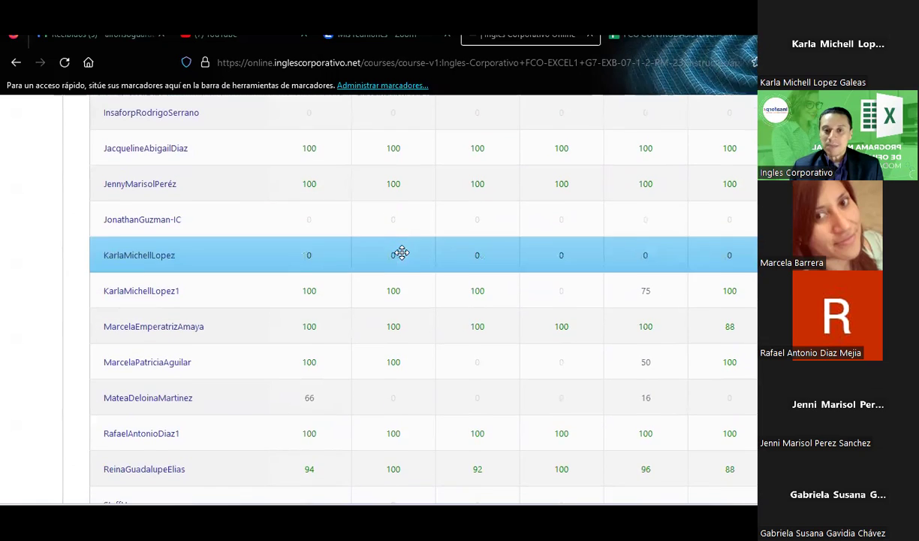
{"action": "scroll", "coordinate": [401, 253], "scroll_direction": "down", "scroll_amount": 3}
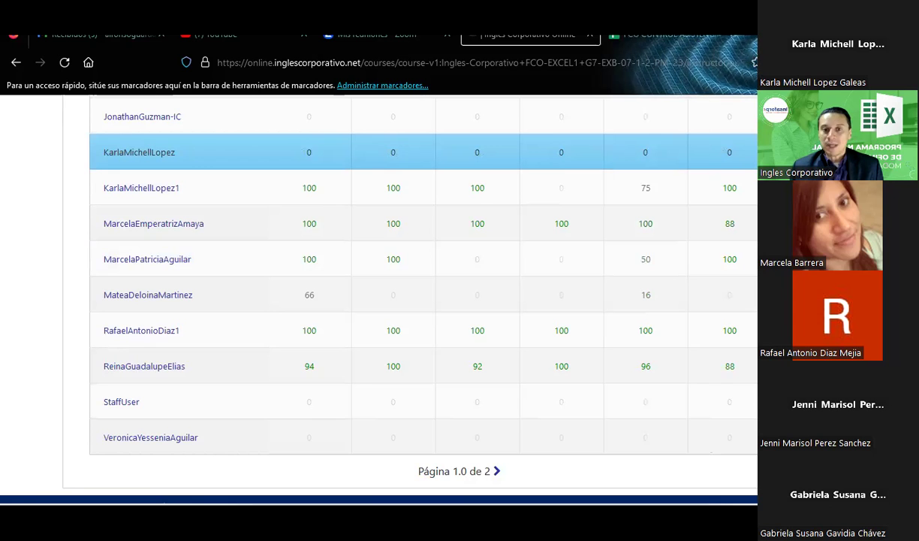
{"action": "mouse_move", "coordinate": [504, 318]}
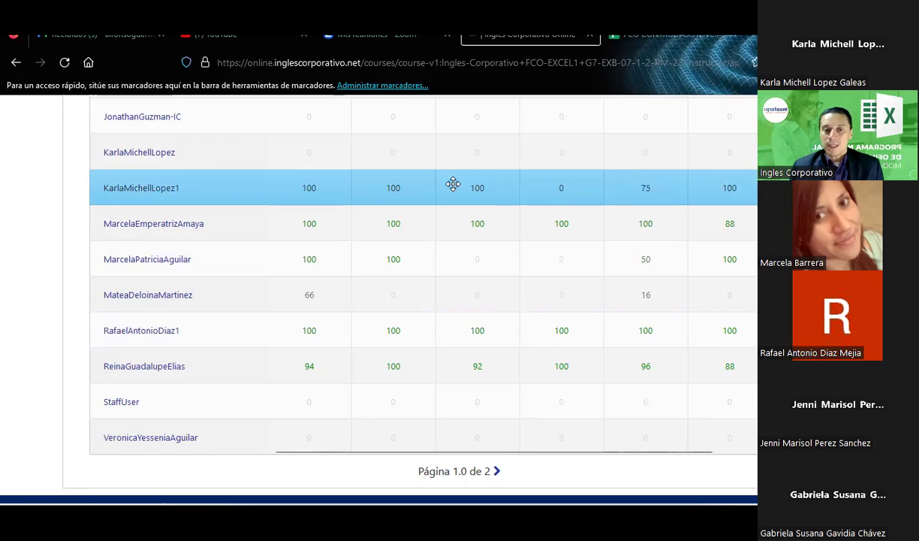
{"action": "scroll", "coordinate": [448, 184], "scroll_direction": "up", "scroll_amount": 5}
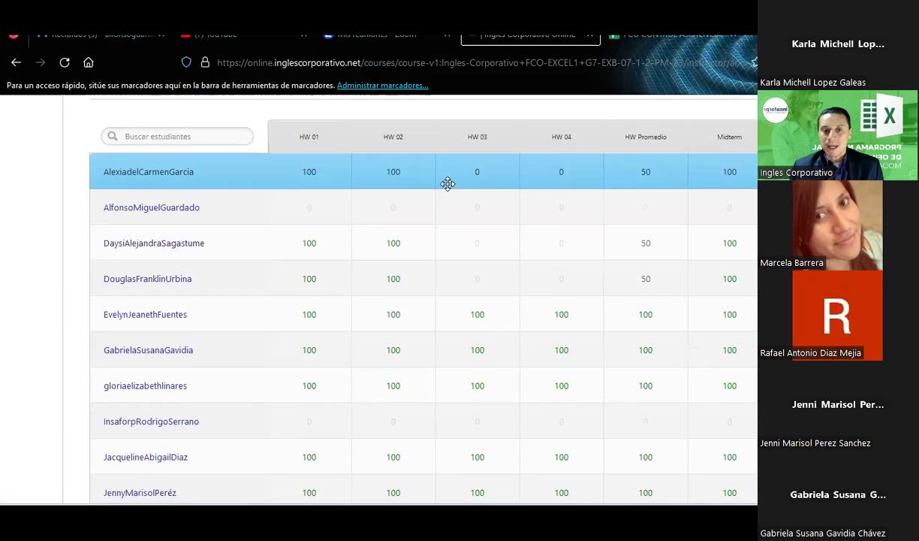
{"action": "scroll", "coordinate": [448, 184], "scroll_direction": "up", "scroll_amount": 2}
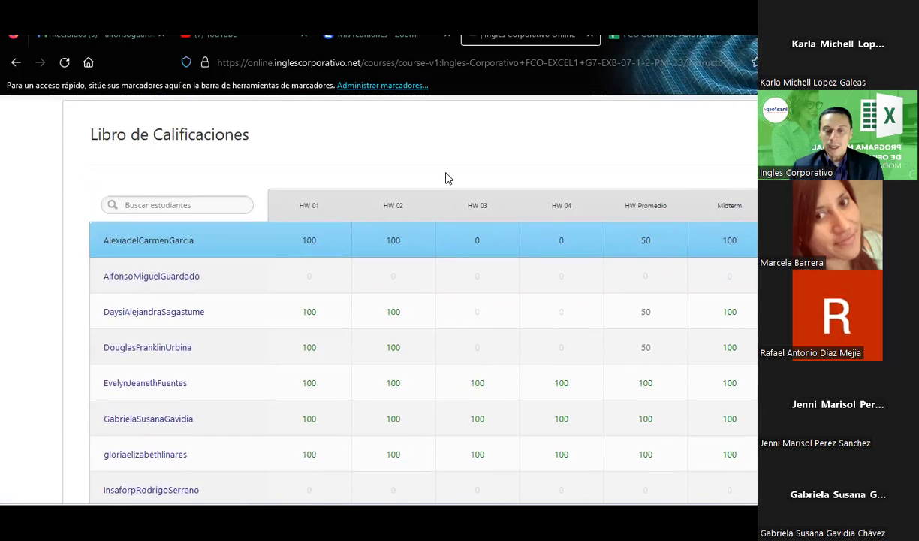
{"action": "scroll", "coordinate": [447, 174], "scroll_direction": "down", "scroll_amount": 2}
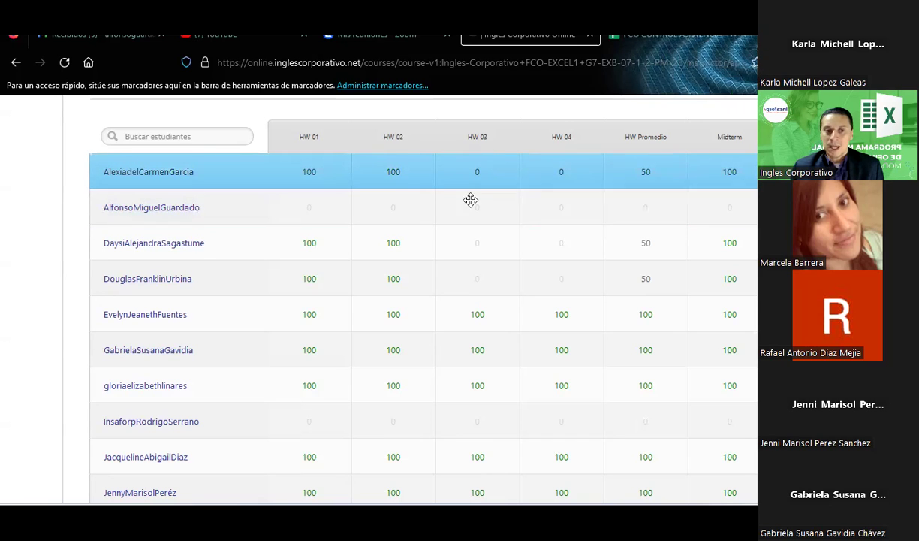
{"action": "scroll", "coordinate": [469, 250], "scroll_direction": "down", "scroll_amount": 2}
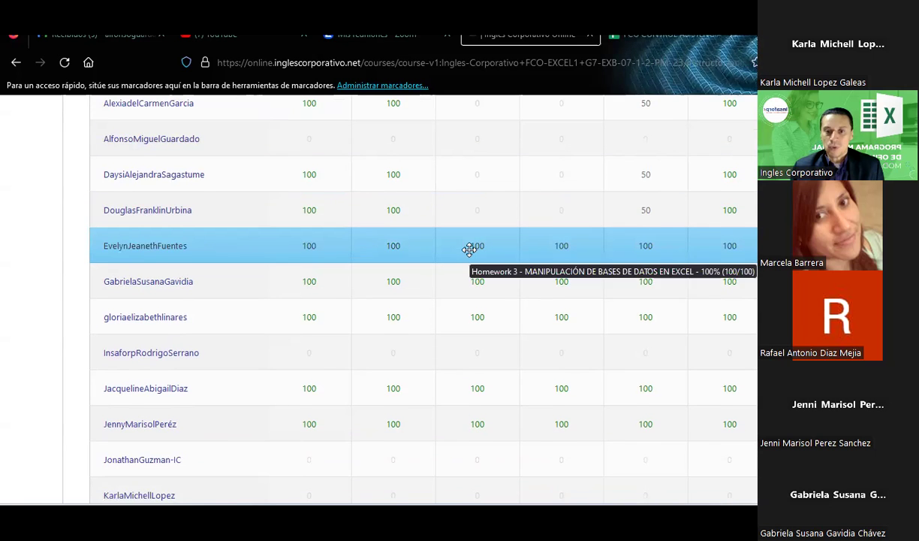
{"action": "scroll", "coordinate": [469, 250], "scroll_direction": "down", "scroll_amount": 2}
{"action": "scroll", "coordinate": [469, 250], "scroll_direction": "down", "scroll_amount": 2}
{"action": "scroll", "coordinate": [469, 250], "scroll_direction": "down", "scroll_amount": 2}
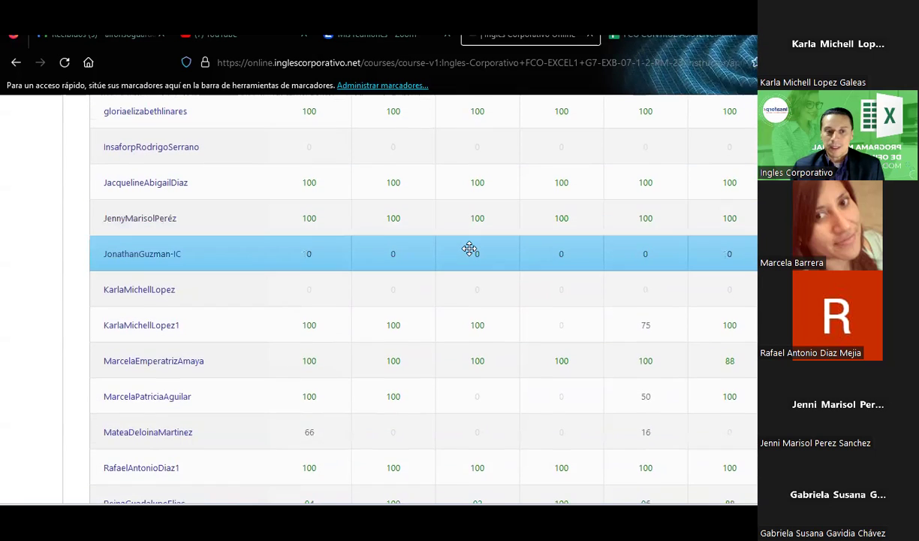
{"action": "scroll", "coordinate": [468, 249], "scroll_direction": "down", "scroll_amount": 2}
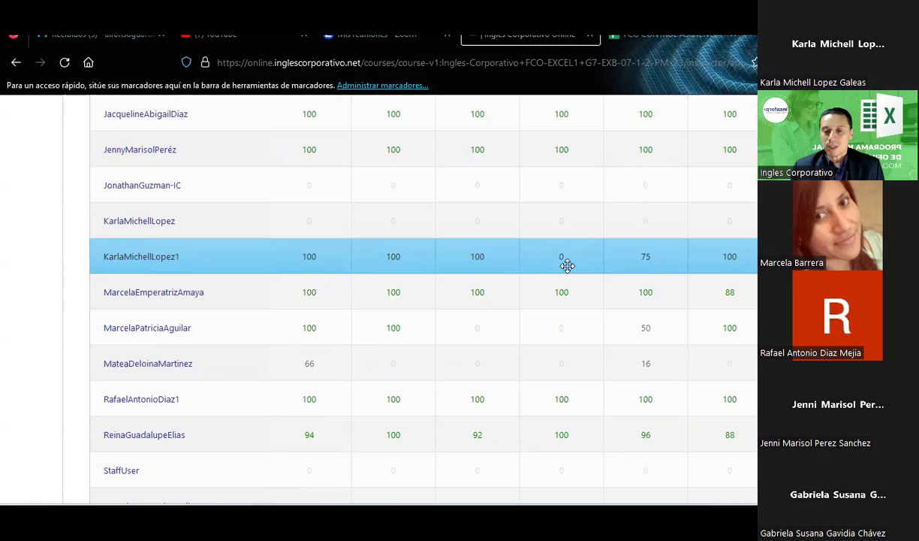
{"action": "scroll", "coordinate": [496, 260], "scroll_direction": "down", "scroll_amount": 2}
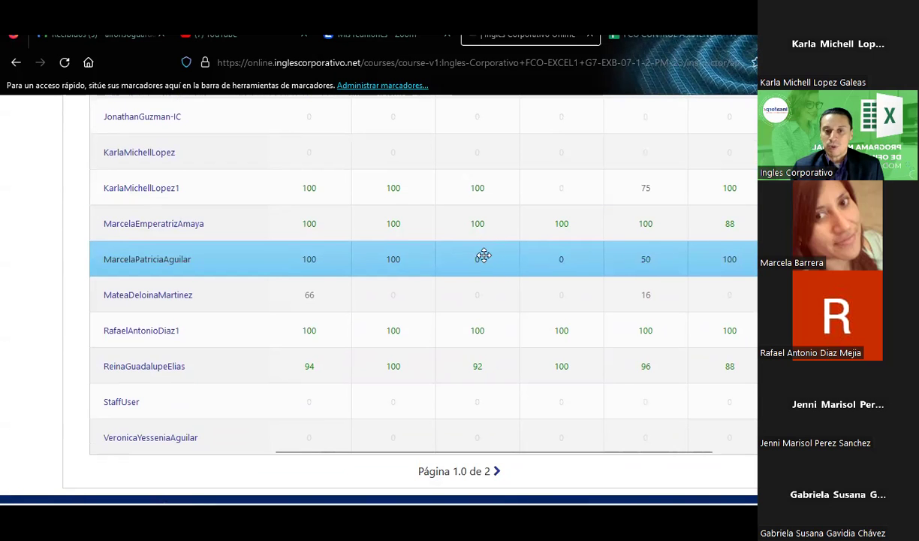
{"action": "scroll", "coordinate": [494, 253], "scroll_direction": "down", "scroll_amount": 1}
{"action": "scroll", "coordinate": [494, 252], "scroll_direction": "down", "scroll_amount": 2}
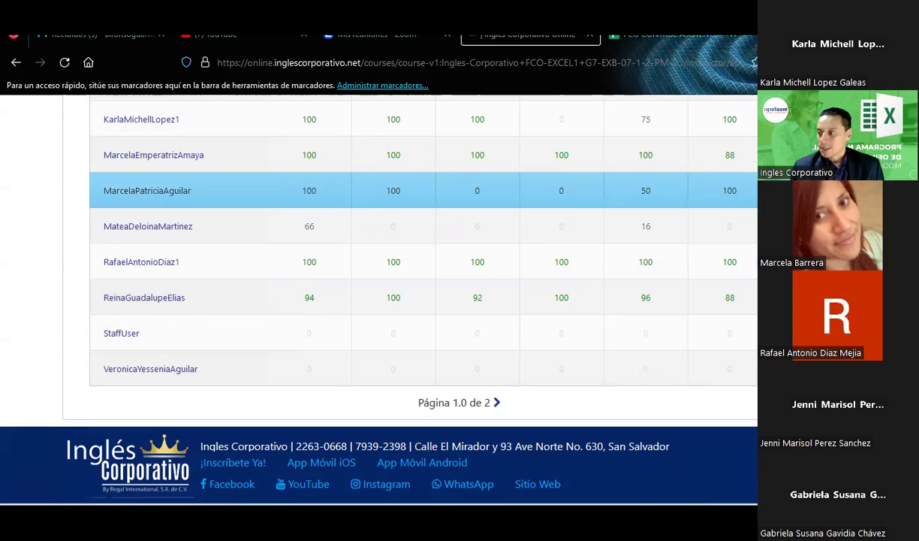
{"action": "left_click", "coordinate": [478, 398]}
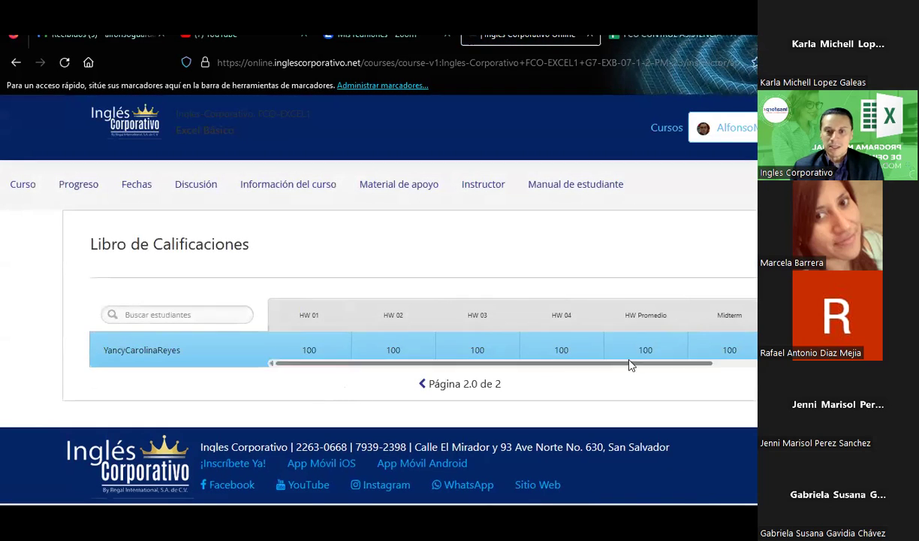
{"action": "left_click", "coordinate": [423, 385]}
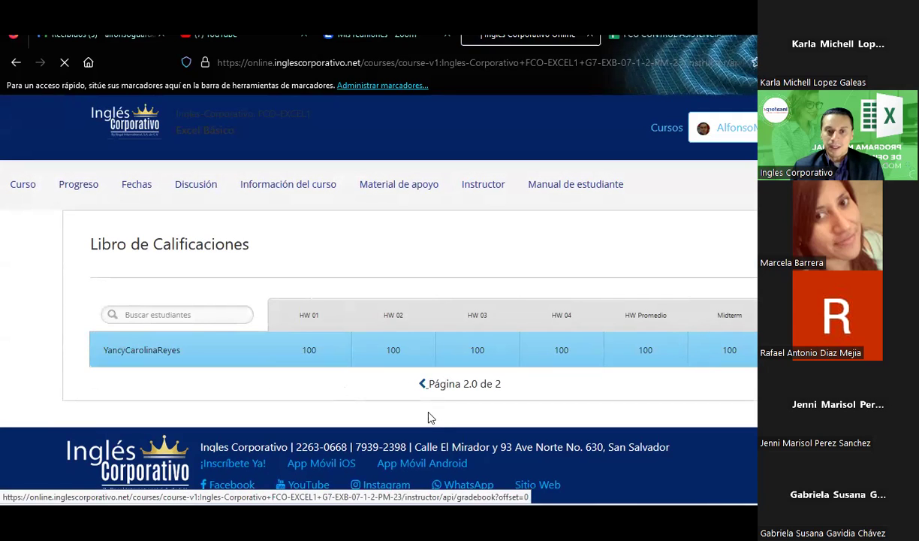
- Finish scanning the gradebook and switch to the 'Serie de rellenos en EXCEL' presentation
{"action": "scroll", "coordinate": [426, 317], "scroll_direction": "down", "scroll_amount": 3}
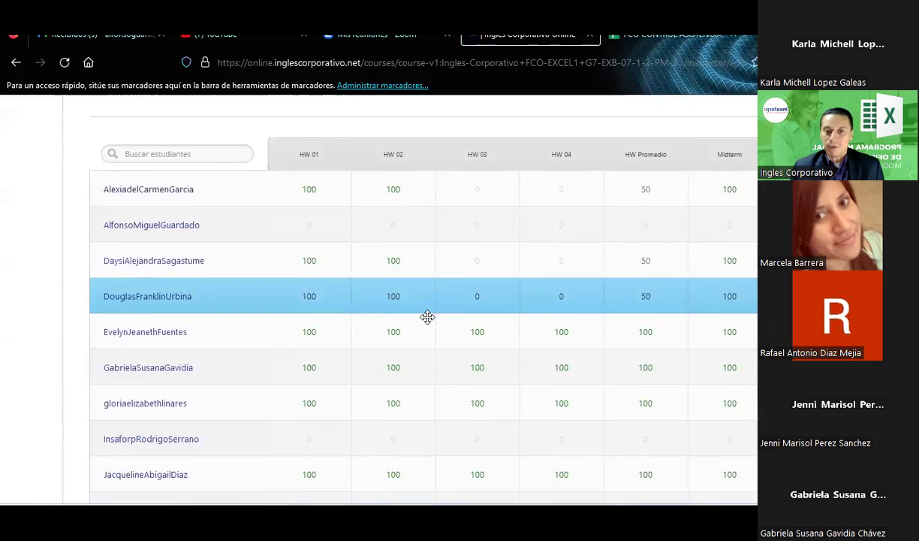
{"action": "scroll", "coordinate": [426, 317], "scroll_direction": "down", "scroll_amount": 1}
{"action": "scroll", "coordinate": [420, 287], "scroll_direction": "down", "scroll_amount": 1}
{"action": "scroll", "coordinate": [420, 287], "scroll_direction": "up", "scroll_amount": 2}
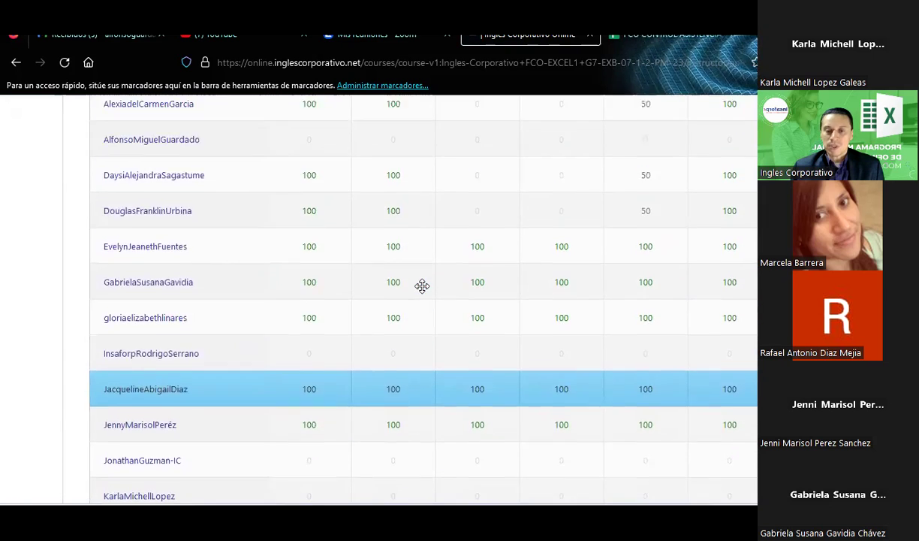
{"action": "scroll", "coordinate": [422, 286], "scroll_direction": "up", "scroll_amount": 1}
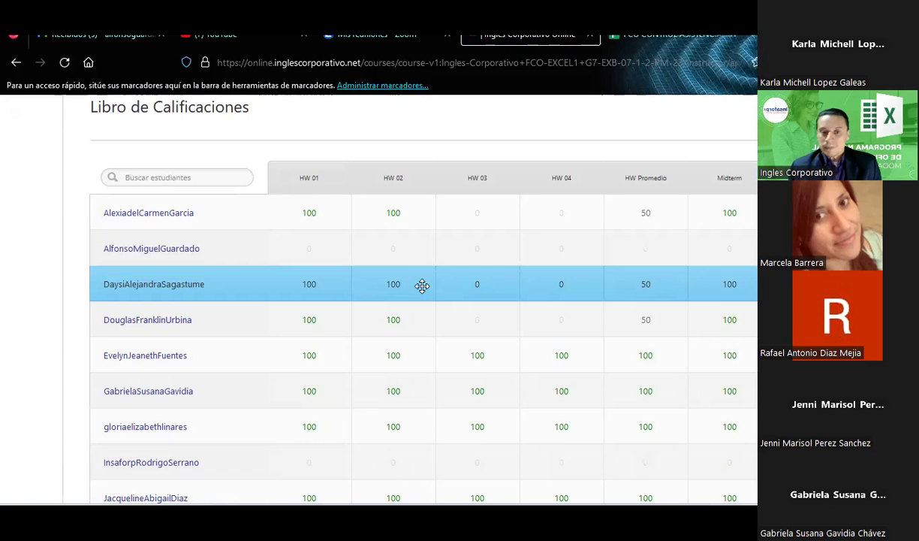
{"action": "scroll", "coordinate": [422, 285], "scroll_direction": "down", "scroll_amount": 3}
{"action": "scroll", "coordinate": [422, 286], "scroll_direction": "down", "scroll_amount": 2}
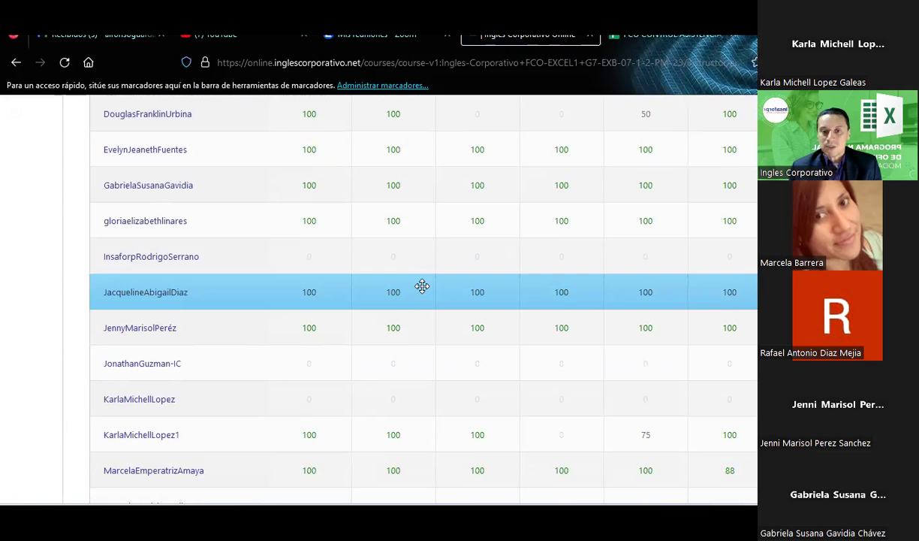
{"action": "scroll", "coordinate": [422, 285], "scroll_direction": "down", "scroll_amount": 3}
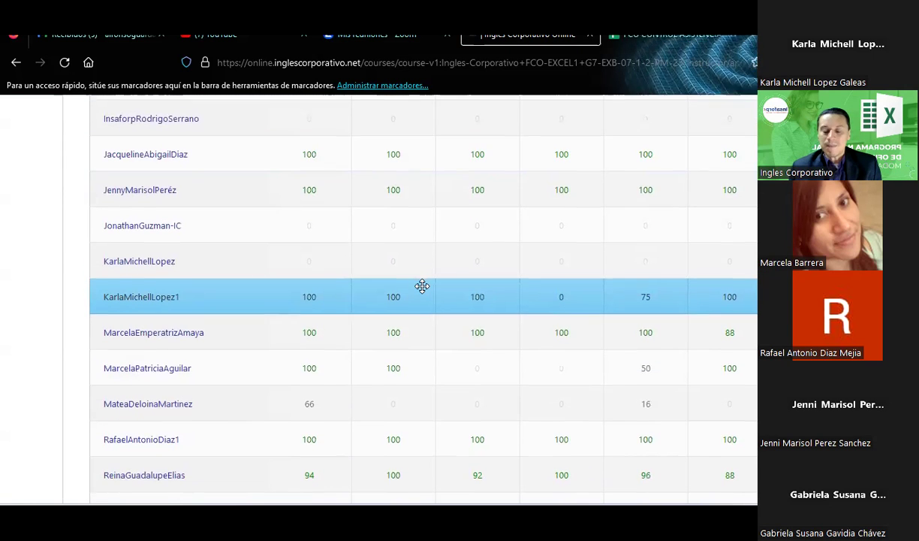
{"action": "scroll", "coordinate": [422, 285], "scroll_direction": "down", "scroll_amount": 2}
{"action": "scroll", "coordinate": [422, 285], "scroll_direction": "down", "scroll_amount": 2}
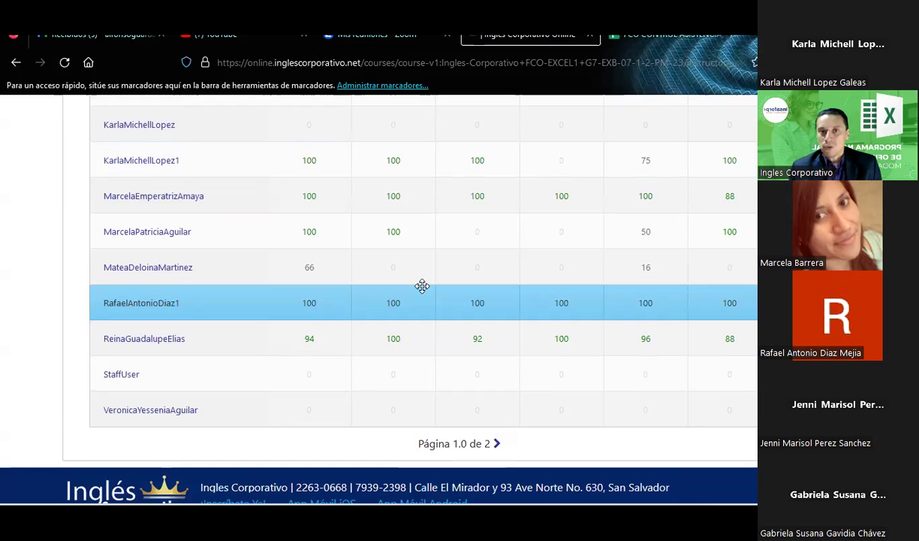
{"action": "scroll", "coordinate": [422, 285], "scroll_direction": "down", "scroll_amount": 1}
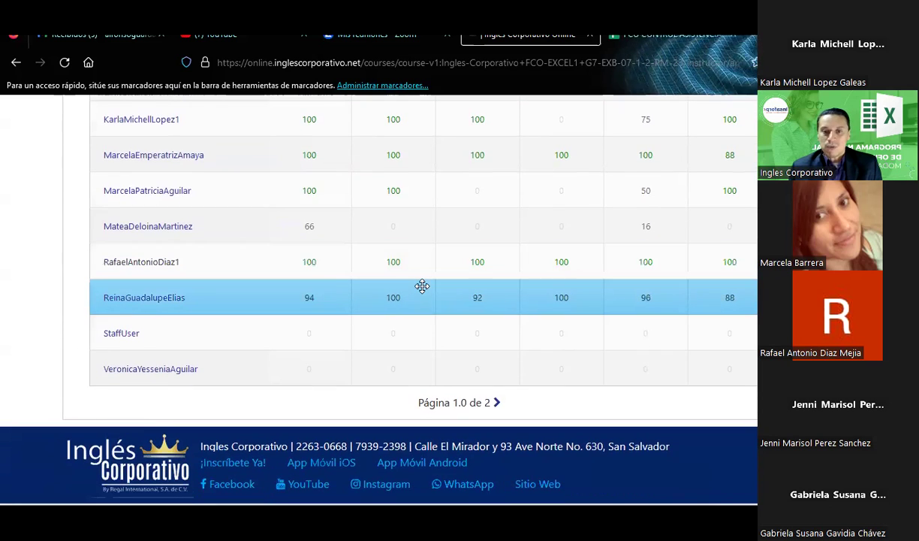
{"action": "scroll", "coordinate": [422, 285], "scroll_direction": "up", "scroll_amount": 3}
{"action": "scroll", "coordinate": [422, 286], "scroll_direction": "up", "scroll_amount": 1}
{"action": "scroll", "coordinate": [422, 285], "scroll_direction": "up", "scroll_amount": 1}
{"action": "scroll", "coordinate": [422, 285], "scroll_direction": "up", "scroll_amount": 3}
{"action": "scroll", "coordinate": [422, 285], "scroll_direction": "up", "scroll_amount": 2}
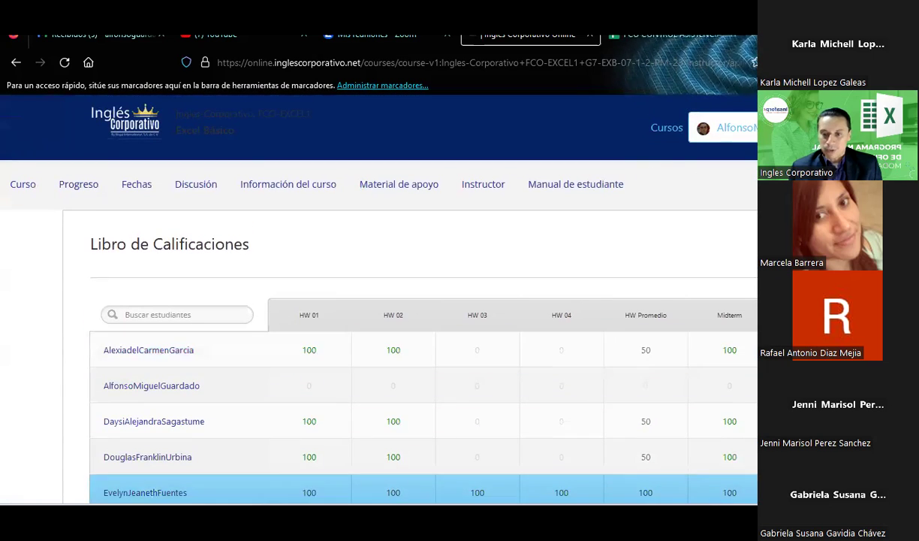
{"action": "key", "text": "alt+Tab"}
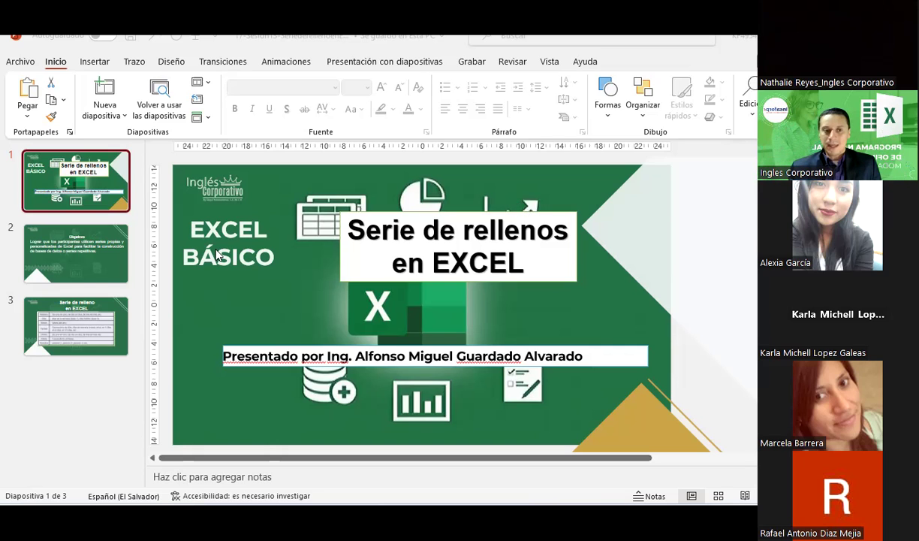
- Show slide 2, 'Objetivo', about using custom Excel series for repetitive data
{"action": "left_click", "coordinate": [92, 279]}
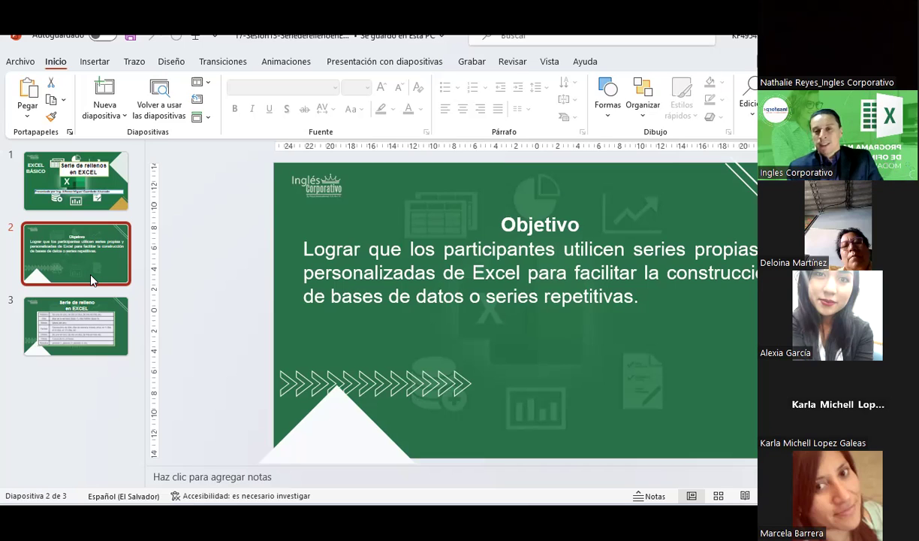
- Show slide 3's fill-series table and nudge its picture slightly left and down
{"action": "left_click", "coordinate": [119, 323]}
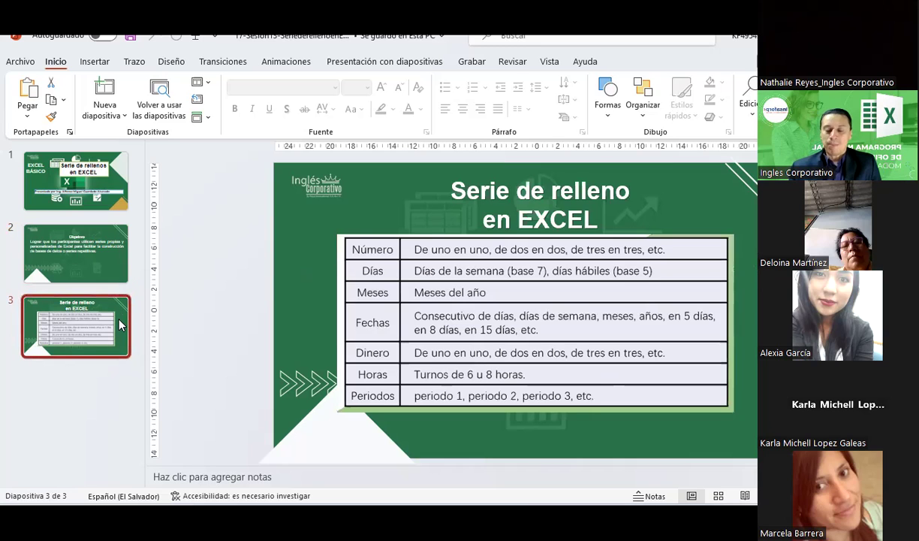
{"action": "left_click_drag", "start_coordinate": [485, 261], "coordinate": [476, 268]}
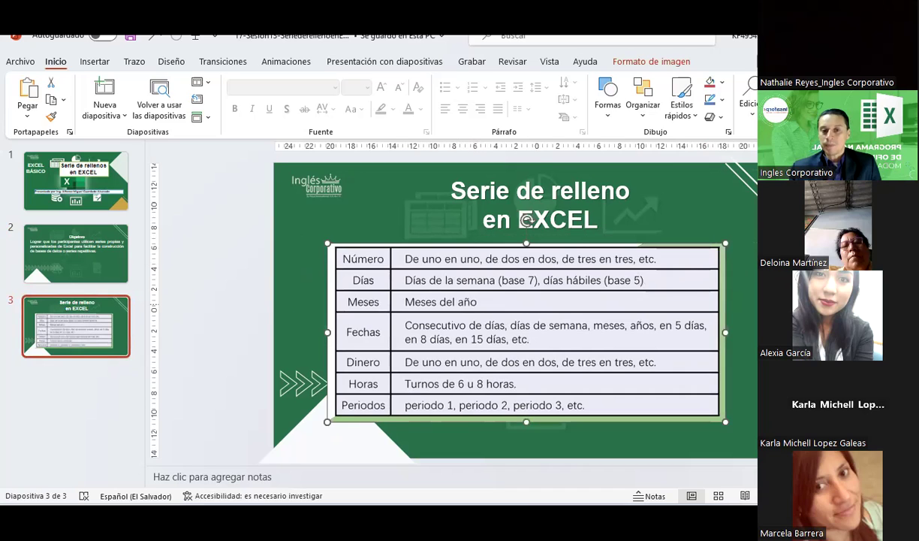
{"action": "key", "text": "Tab"}
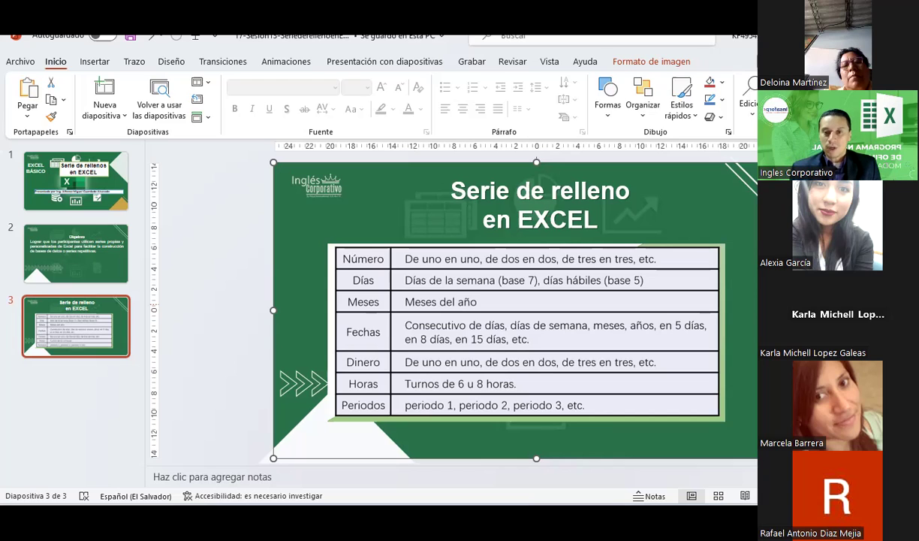
- Deselect the picture on the fill-series slide
{"action": "key", "text": "Escape"}
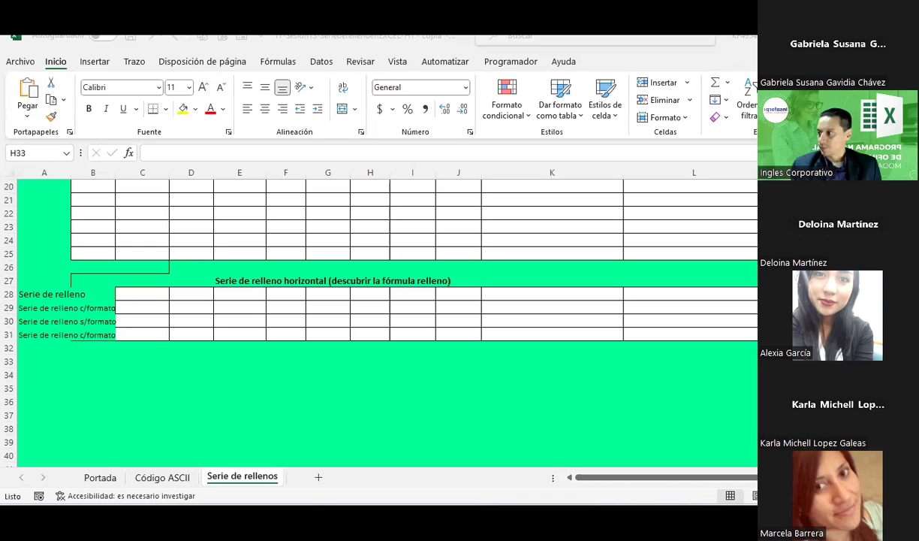
{"action": "key", "text": "alt+Tab"}
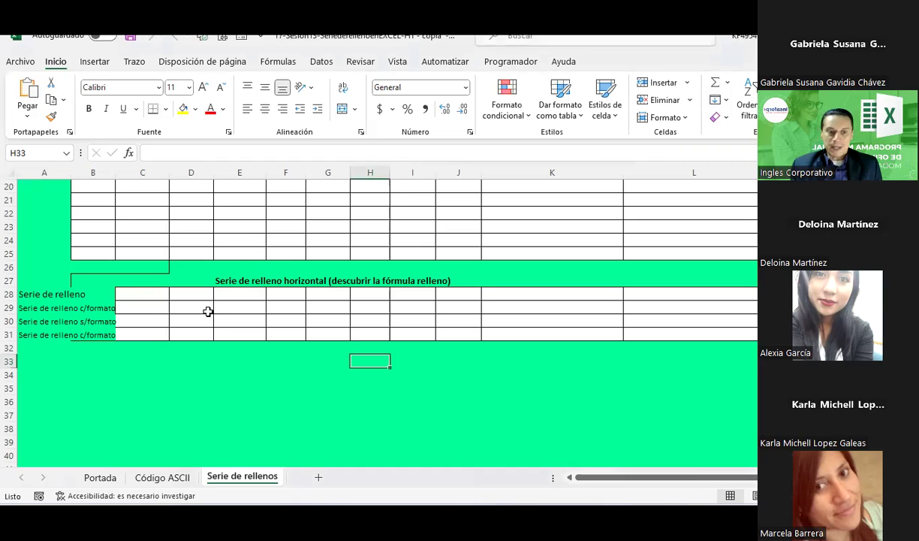
{"action": "left_click", "coordinate": [112, 478]}
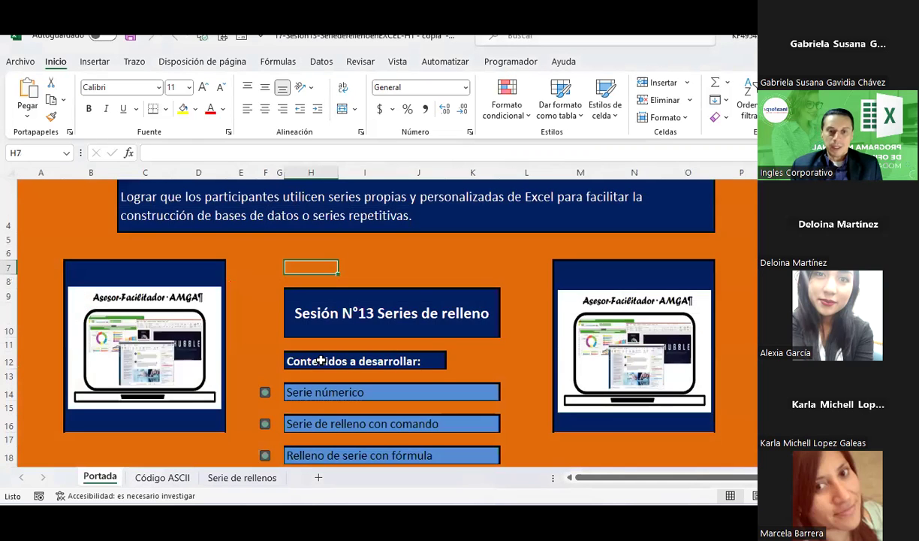
{"action": "scroll", "coordinate": [320, 360], "scroll_direction": "down", "scroll_amount": 2}
{"action": "left_click", "coordinate": [248, 478]}
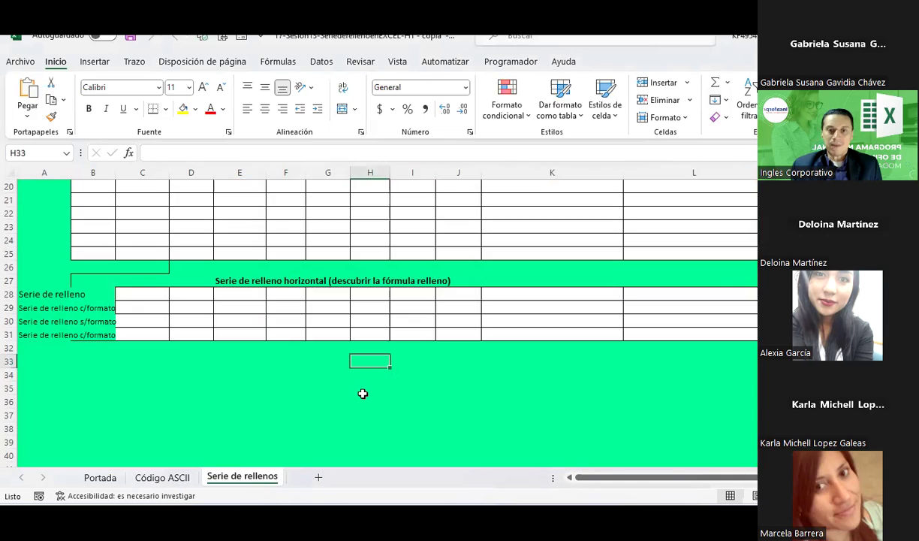
{"action": "scroll", "coordinate": [363, 394], "scroll_direction": "up", "scroll_amount": 5}
{"action": "scroll", "coordinate": [363, 394], "scroll_direction": "up", "scroll_amount": 2}
{"action": "scroll", "coordinate": [363, 393], "scroll_direction": "down", "scroll_amount": 2}
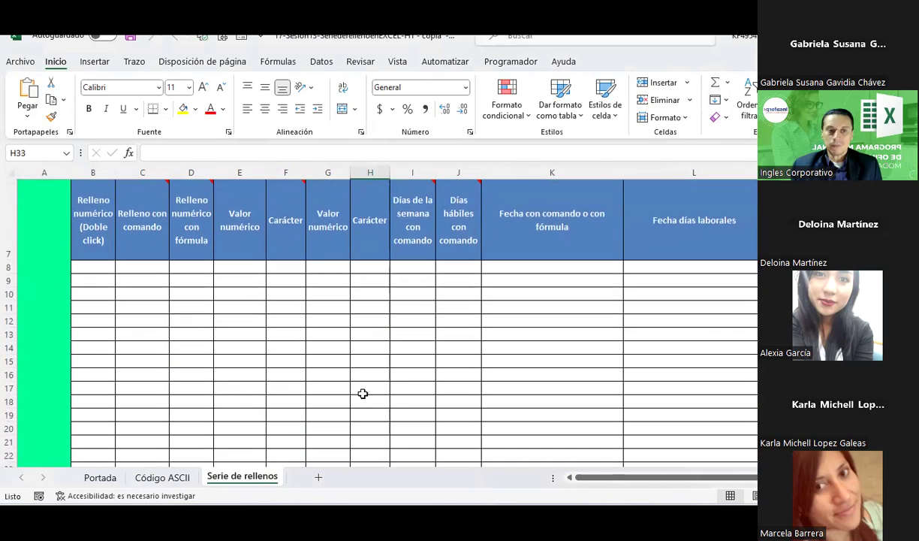
{"action": "mouse_move", "coordinate": [650, 478]}
{"action": "left_mouse_down"}
{"action": "mouse_move", "coordinate": [754, 485]}
{"action": "mouse_move", "coordinate": [537, 479]}
{"action": "left_mouse_up"}
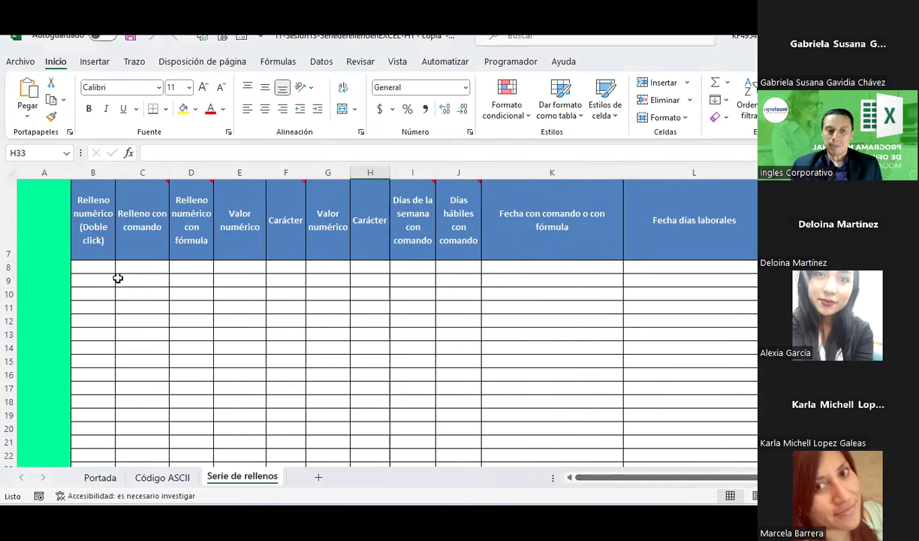
{"action": "left_click", "coordinate": [113, 267]}
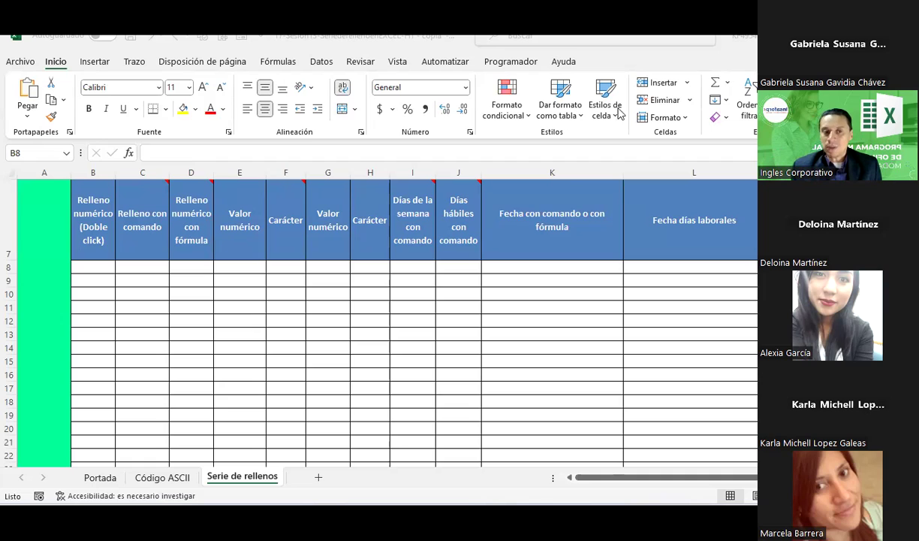
{"action": "left_click", "coordinate": [99, 270]}
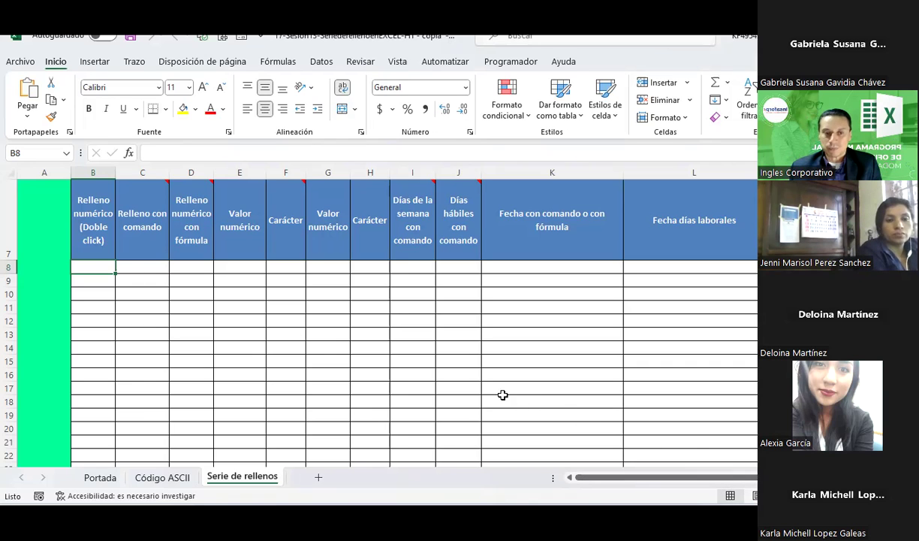
{"action": "scroll", "coordinate": [156, 318], "scroll_direction": "down", "scroll_amount": 1}
{"action": "scroll", "coordinate": [158, 319], "scroll_direction": "up", "scroll_amount": 1}
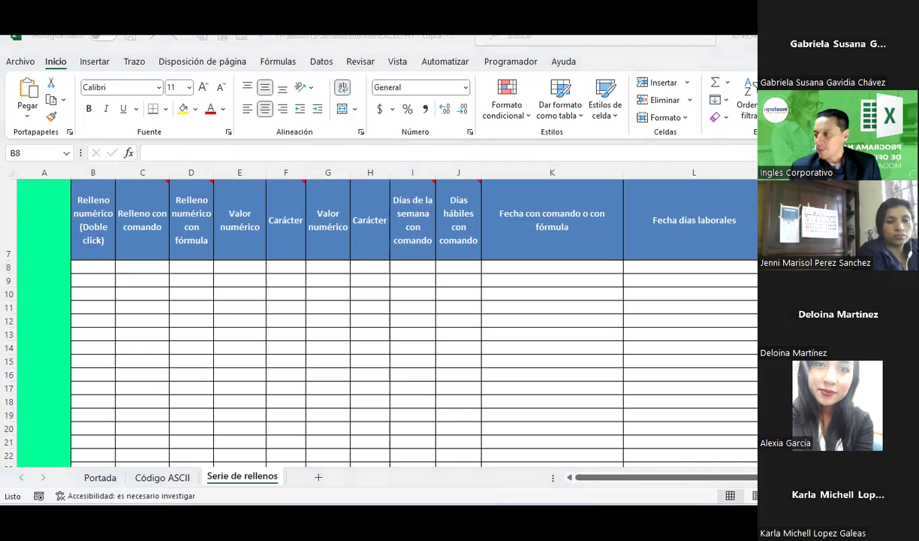
- Enter 1 in B8 and copy it down column B to row 25
{"action": "left_click", "coordinate": [101, 266]}
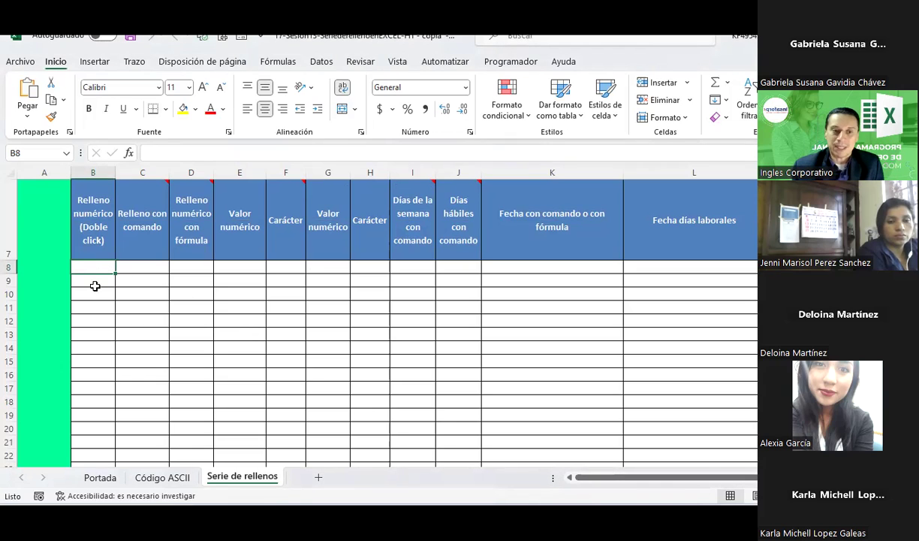
{"action": "type", "text": "1"}
{"action": "key", "text": "ctrl+Return"}
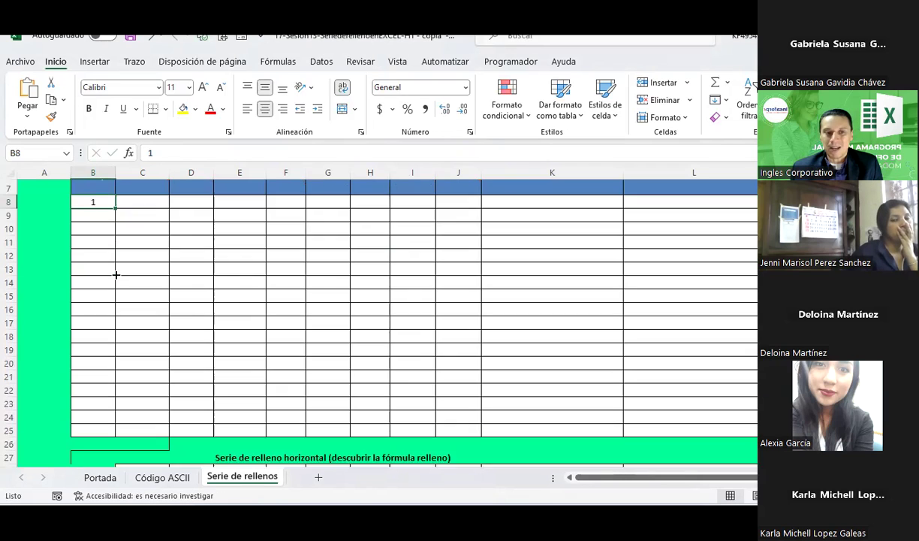
{"action": "scroll", "coordinate": [117, 275], "scroll_direction": "down", "scroll_amount": 1}
{"action": "left_click_drag", "start_coordinate": [116, 192], "coordinate": [107, 423]}
{"action": "scroll", "coordinate": [230, 343], "scroll_direction": "up", "scroll_amount": 1}
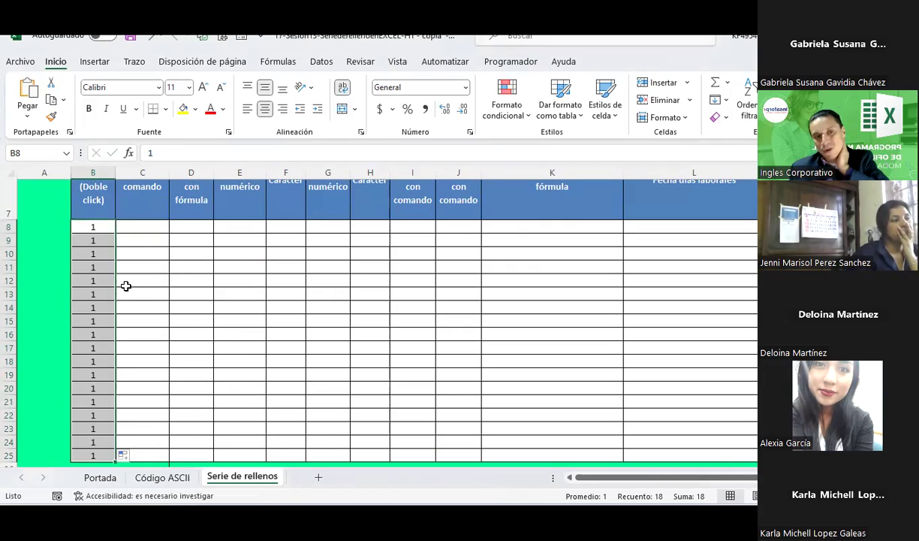
- Check the copied 1s in column B and keep the Copy cells fill option
{"action": "left_click", "coordinate": [97, 242]}
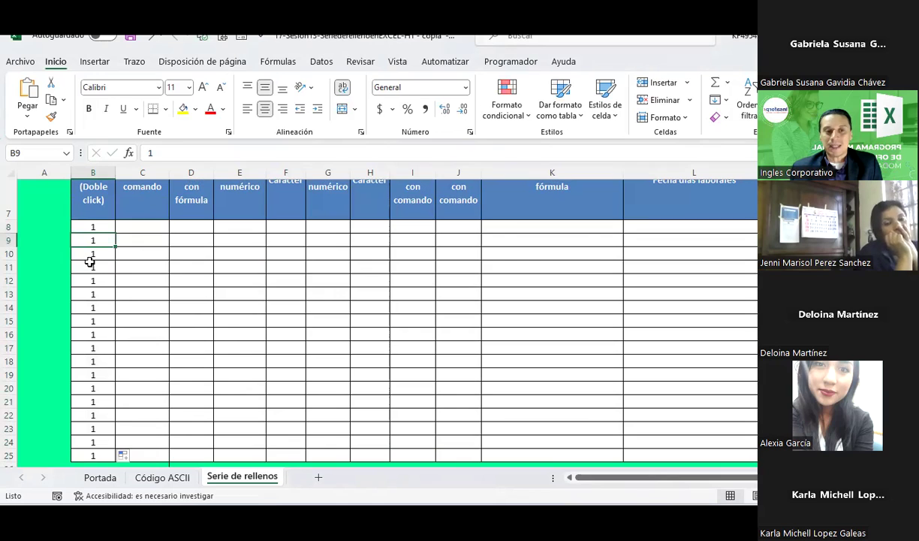
{"action": "left_click", "coordinate": [94, 256]}
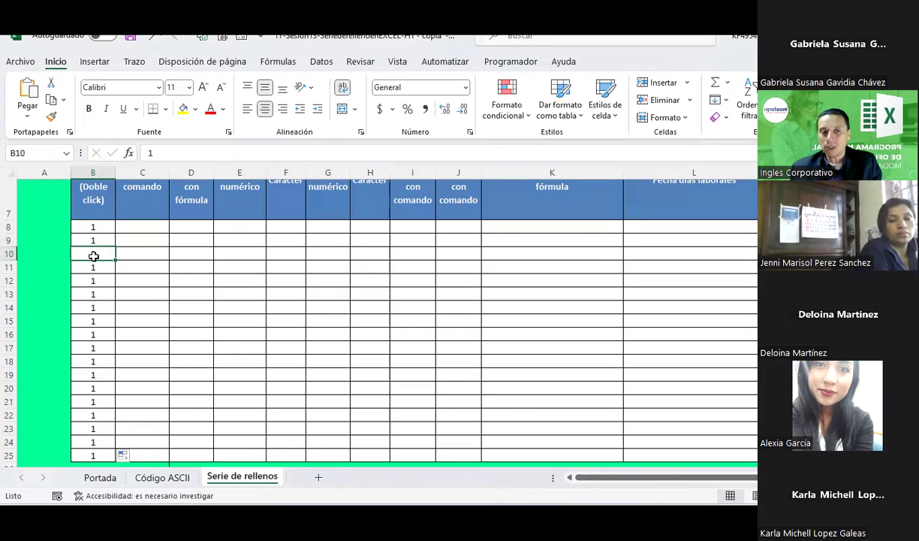
{"action": "left_click", "coordinate": [91, 269]}
{"action": "left_click_drag", "start_coordinate": [91, 273], "coordinate": [92, 286]}
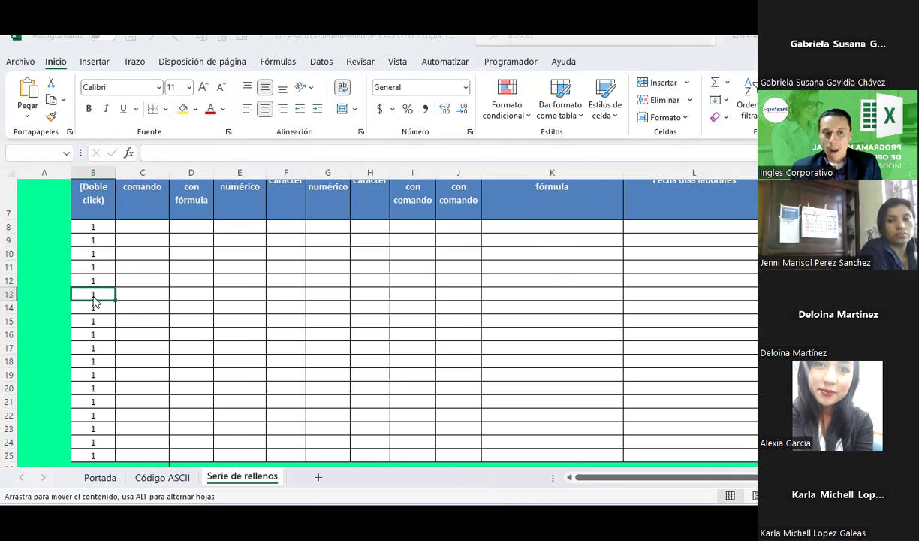
{"action": "key", "text": "Escape"}
{"action": "left_click", "coordinate": [94, 357]}
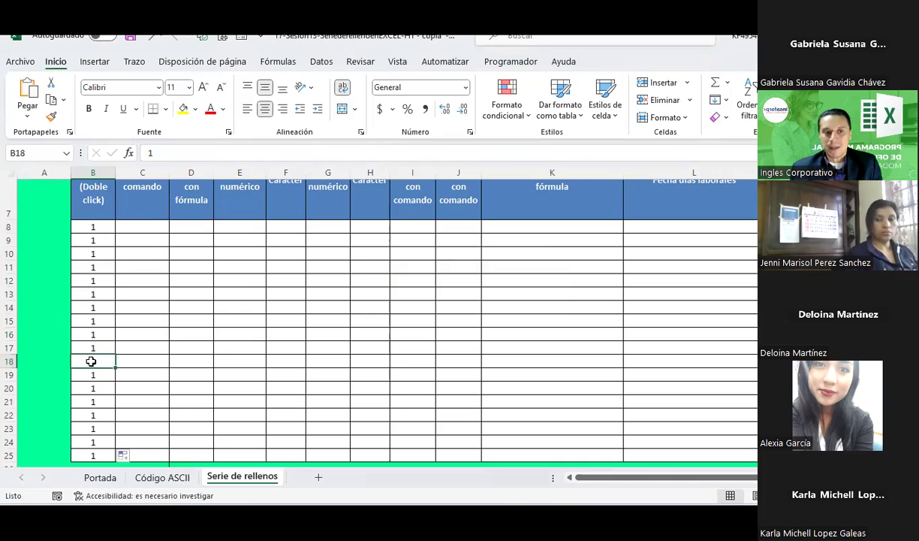
{"action": "scroll", "coordinate": [93, 357], "scroll_direction": "up", "scroll_amount": 1}
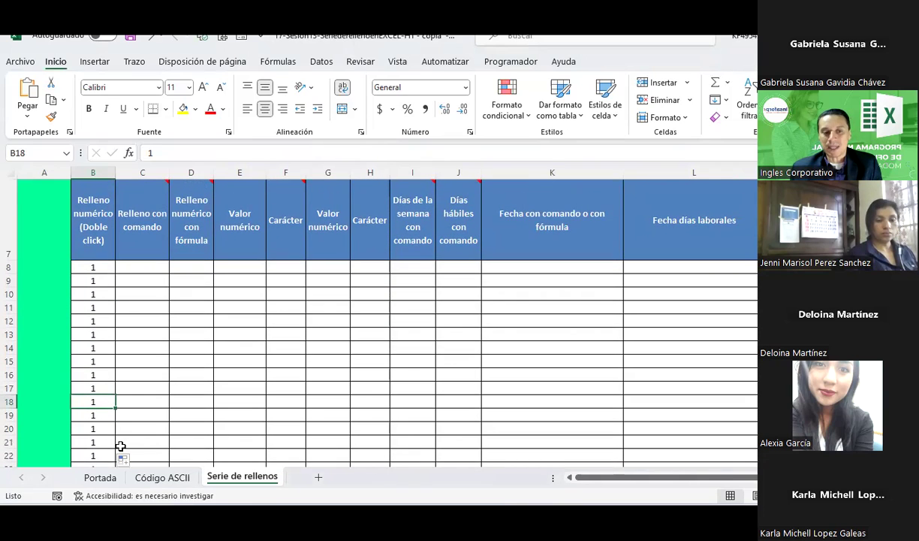
{"action": "left_click", "coordinate": [133, 459]}
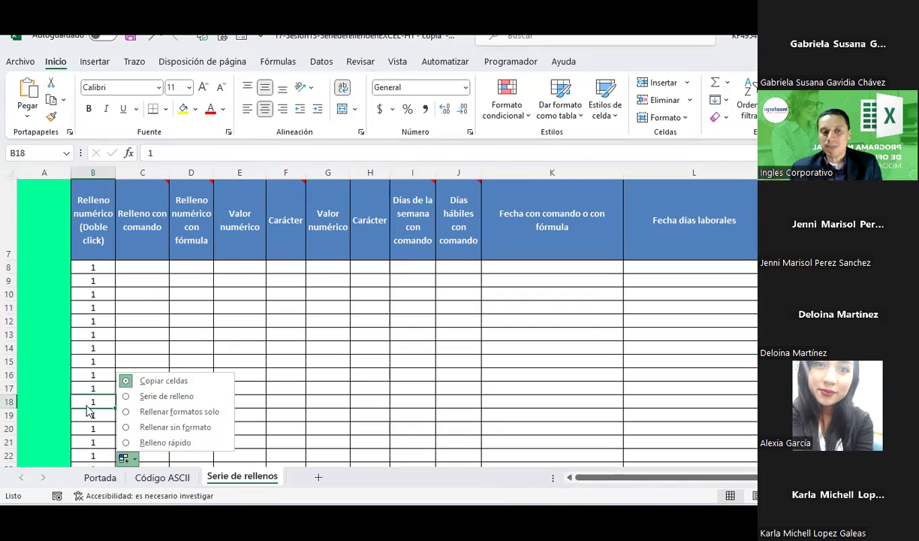
{"action": "left_click", "coordinate": [78, 333]}
- Clear the copied 1s from B9:B25, leaving only the 1 in B8
{"action": "left_click", "coordinate": [97, 268]}
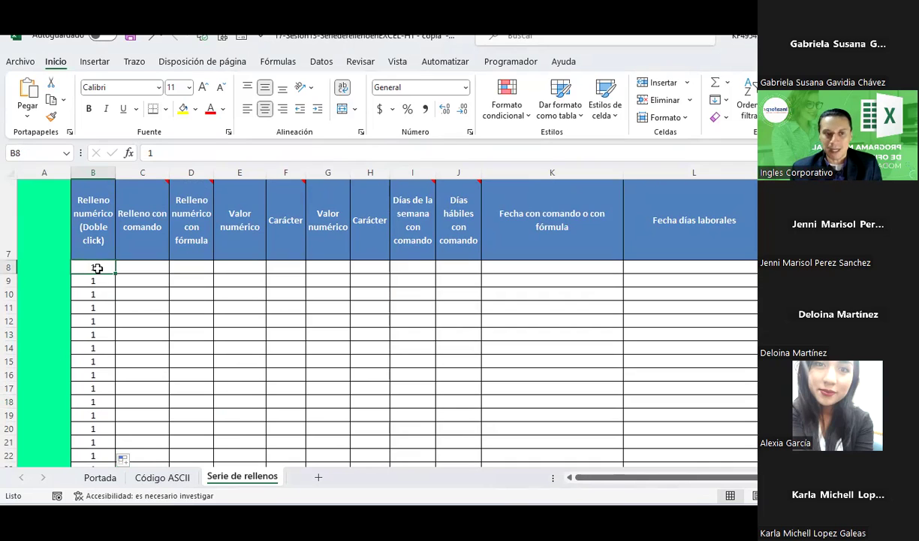
{"action": "mouse_move", "coordinate": [92, 281]}
{"action": "left_mouse_down"}
{"action": "mouse_move", "coordinate": [107, 422]}
{"action": "mouse_move", "coordinate": [92, 402]}
{"action": "left_mouse_up"}
{"action": "key", "text": "Delete"}
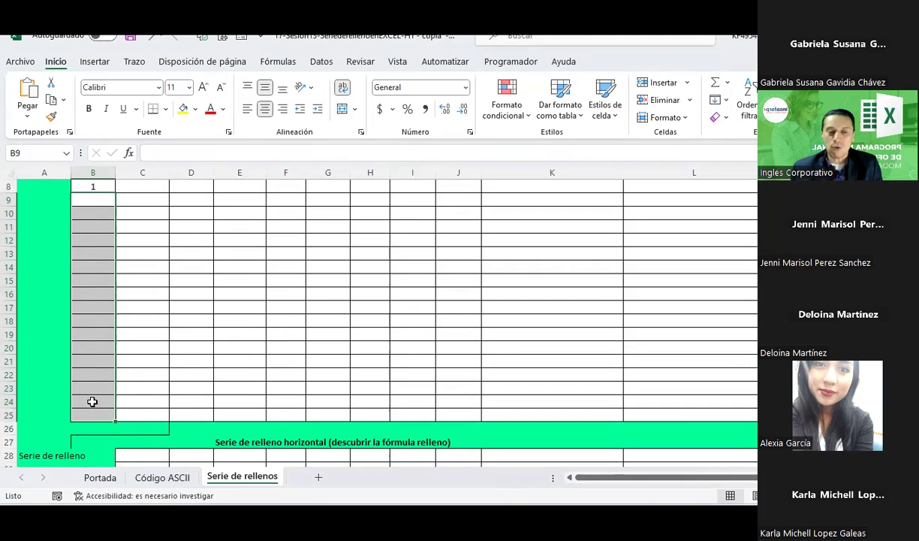
- Enter 2 in B9 below the 1 in B8 and select the pair
{"action": "scroll", "coordinate": [92, 401], "scroll_direction": "up", "scroll_amount": 1}
{"action": "left_click", "coordinate": [92, 281]}
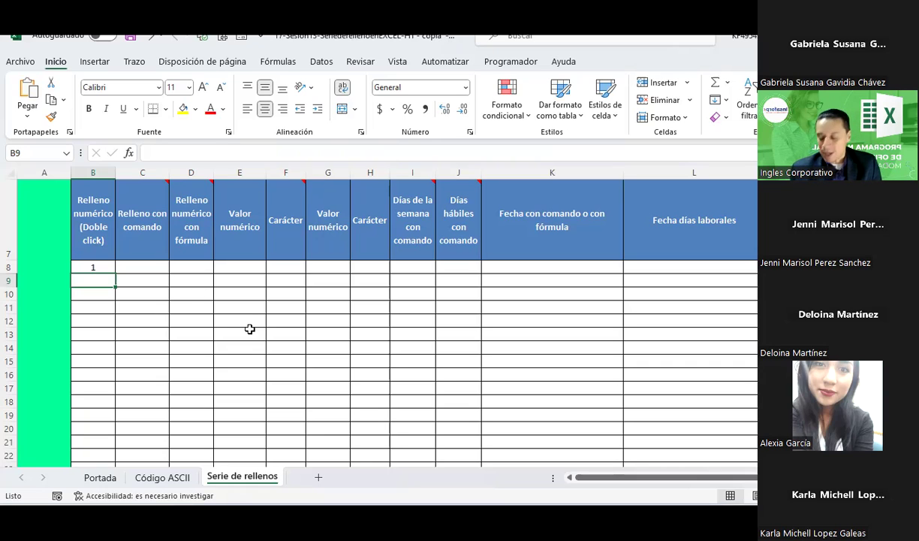
{"action": "type", "text": "2"}
{"action": "key", "text": "Return"}
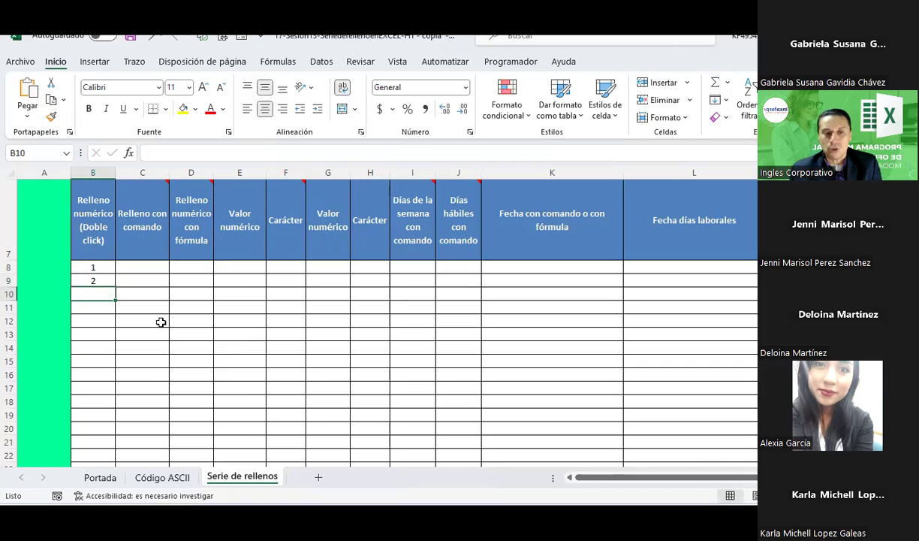
{"action": "left_click", "coordinate": [86, 270]}
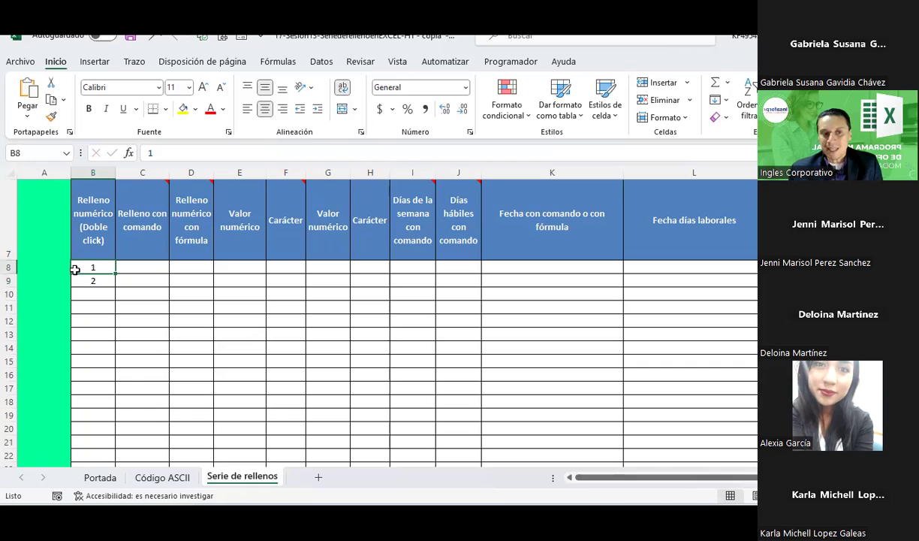
{"action": "left_click_drag", "start_coordinate": [76, 270], "coordinate": [75, 281]}
{"action": "left_click", "coordinate": [67, 308]}
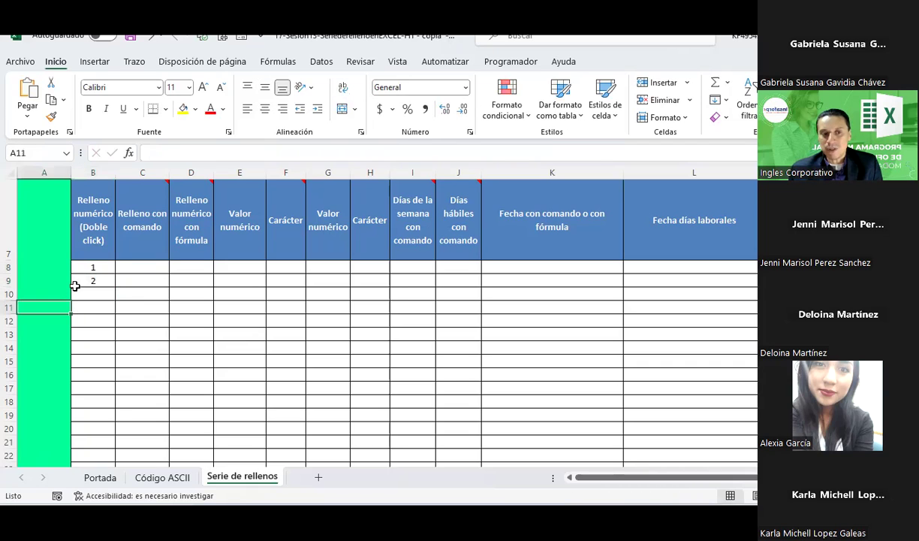
{"action": "left_click", "coordinate": [83, 280]}
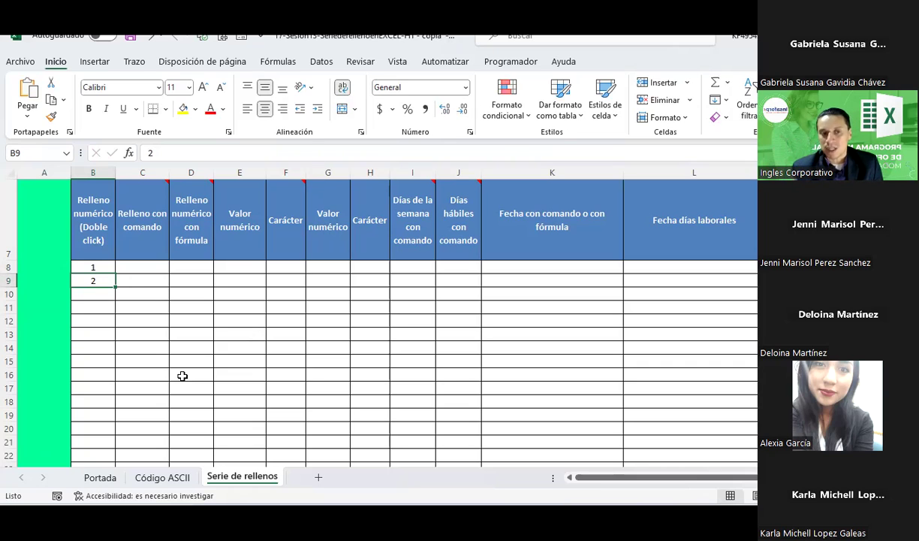
{"action": "left_click", "coordinate": [101, 267]}
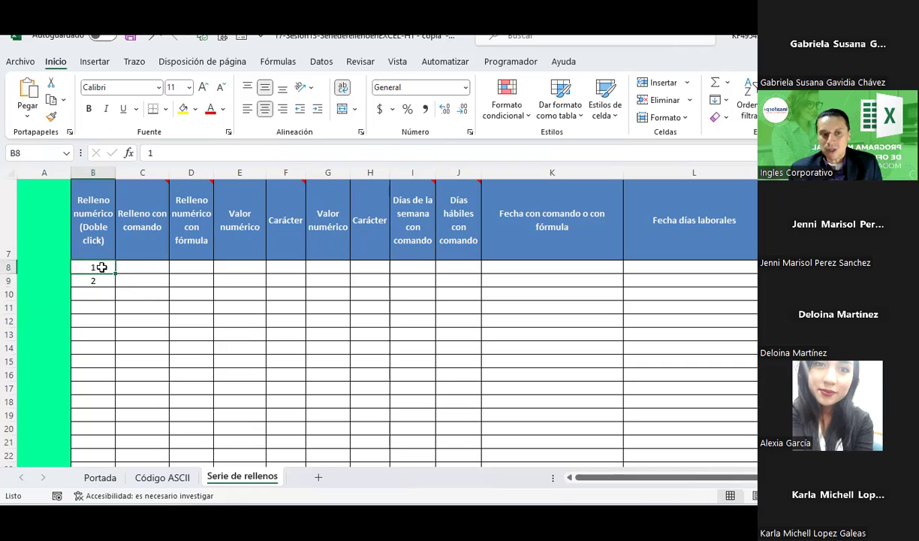
{"action": "left_click_drag", "start_coordinate": [100, 267], "coordinate": [99, 278]}
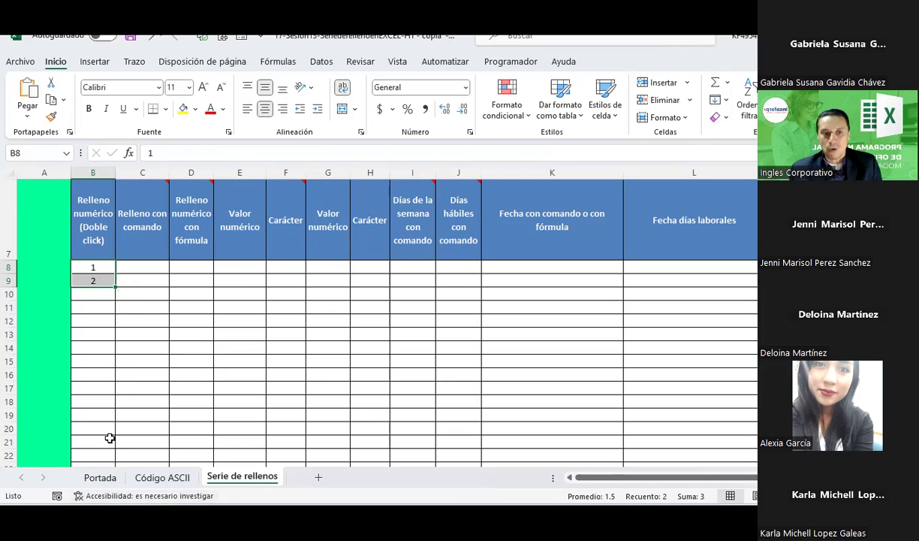
{"action": "left_click_drag", "start_coordinate": [116, 286], "coordinate": [112, 358]}
{"action": "scroll", "coordinate": [171, 321], "scroll_direction": "up", "scroll_amount": 2}
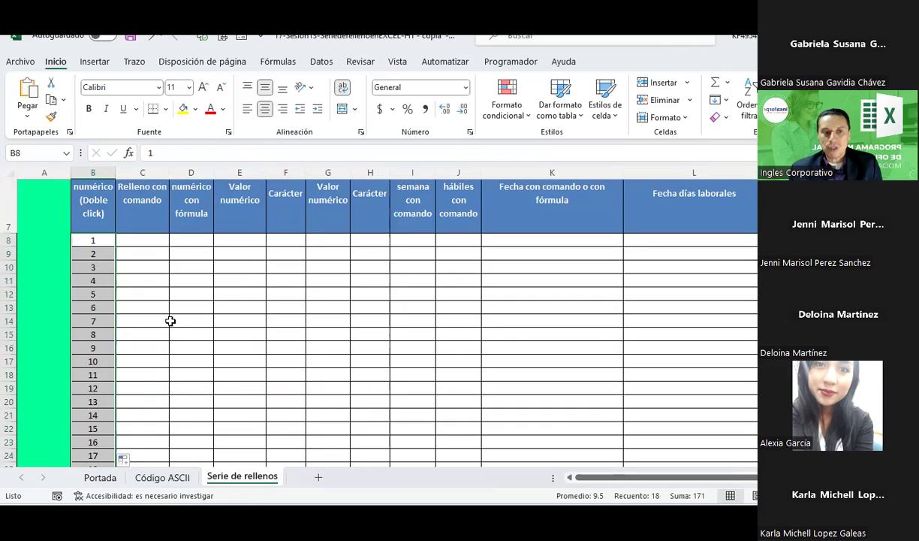
{"action": "left_click", "coordinate": [103, 268]}
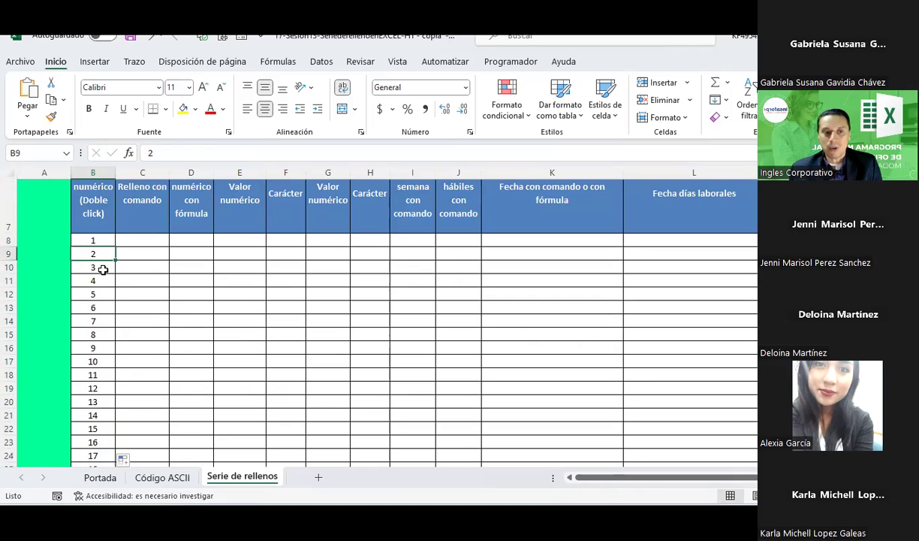
{"action": "left_click_drag", "start_coordinate": [95, 241], "coordinate": [98, 254]}
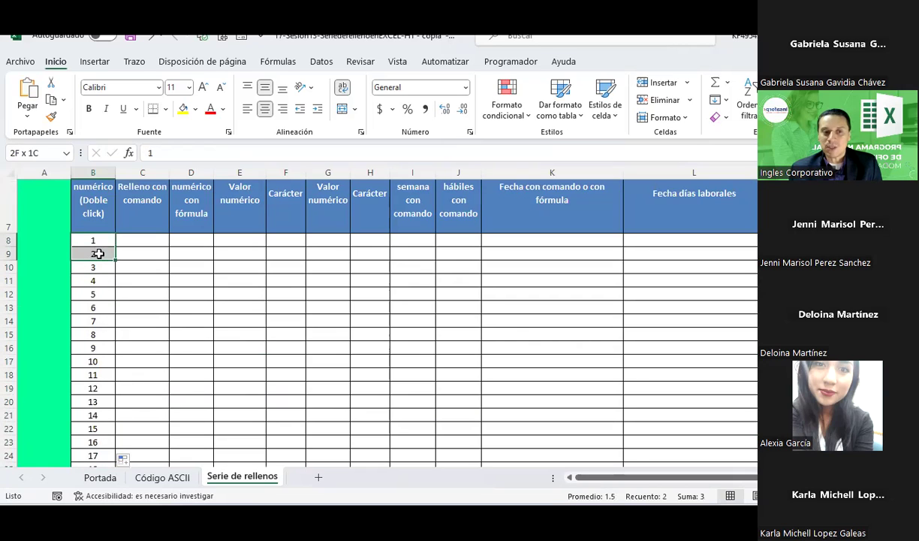
{"action": "left_click", "coordinate": [99, 293]}
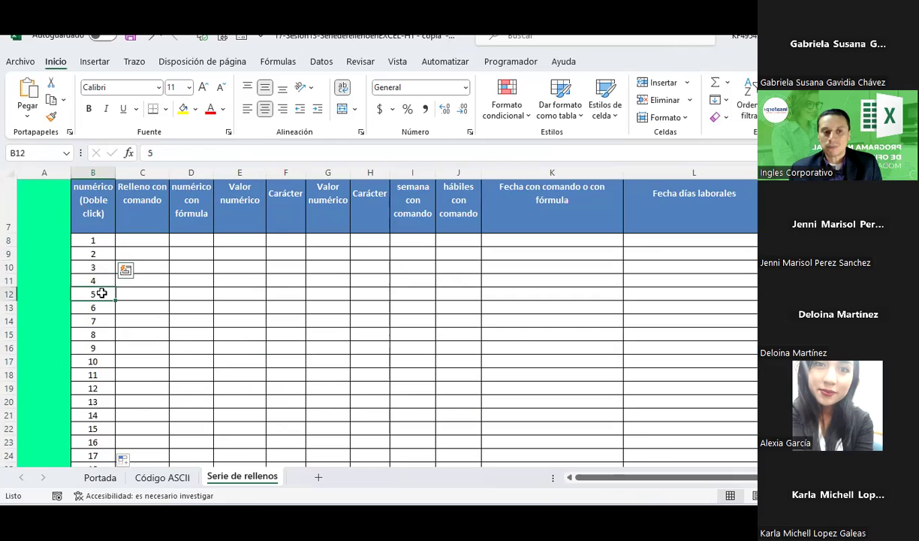
{"action": "scroll", "coordinate": [99, 301], "scroll_direction": "down", "scroll_amount": 2}
{"action": "left_click", "coordinate": [97, 347]}
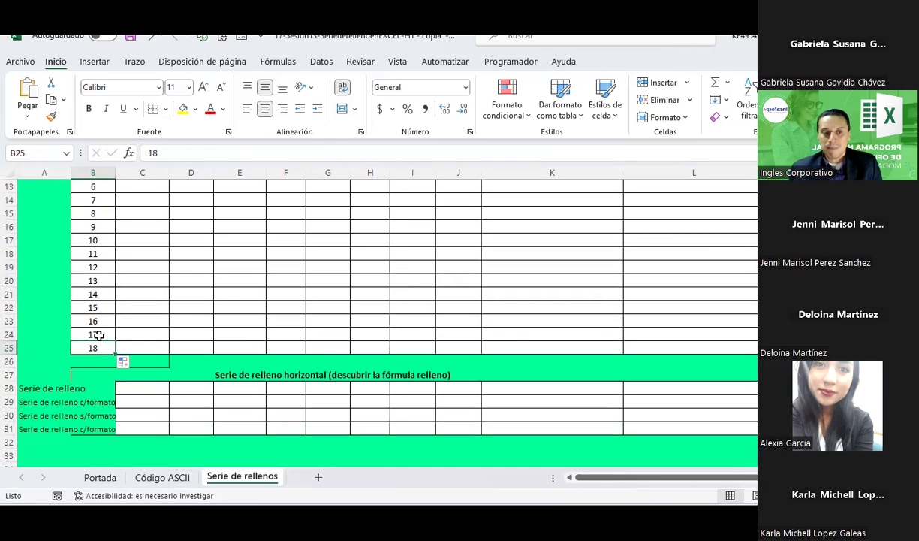
{"action": "scroll", "coordinate": [98, 336], "scroll_direction": "up", "scroll_amount": 3}
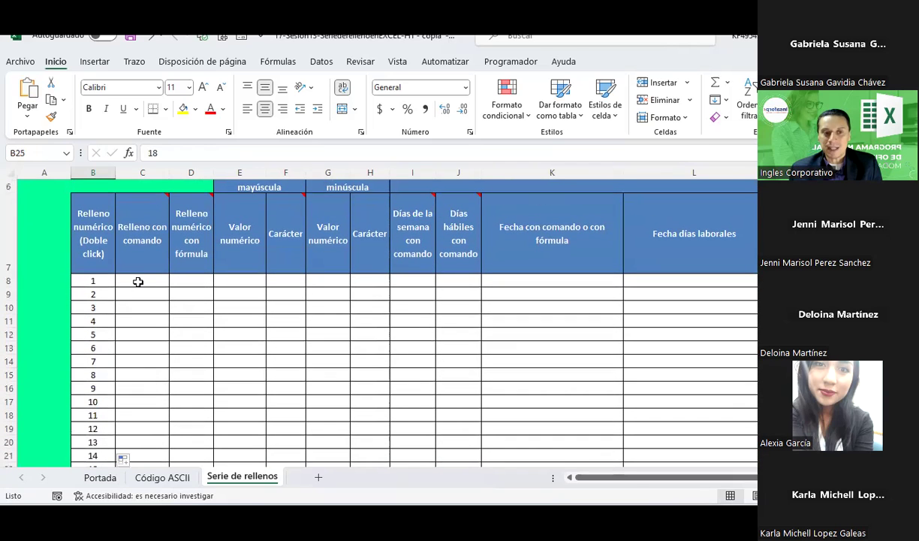
{"action": "left_click", "coordinate": [140, 280]}
{"action": "type", "text": "1"}
{"action": "key", "text": "Return"}
{"action": "type", "text": "2"}
{"action": "left_click", "coordinate": [139, 280]}
{"action": "left_click_drag", "start_coordinate": [138, 280], "coordinate": [135, 294]}
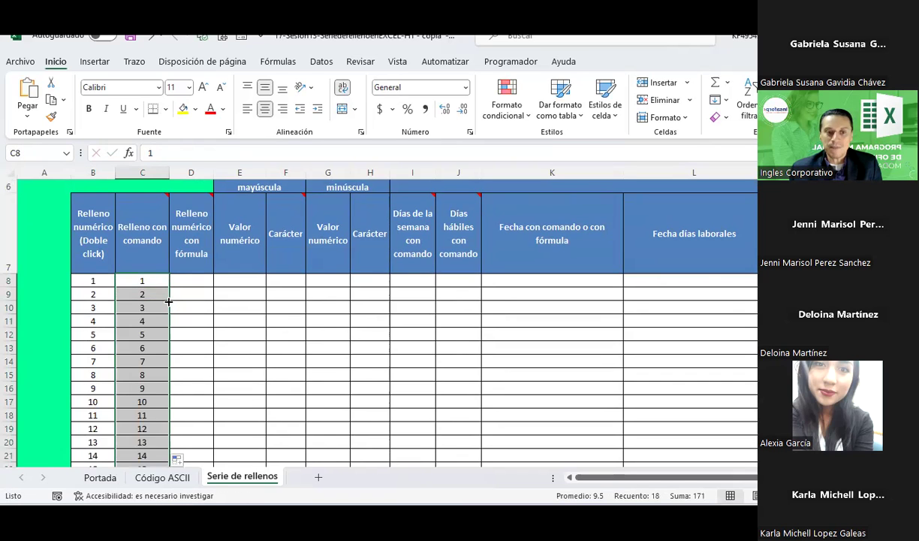
{"action": "scroll", "coordinate": [169, 301], "scroll_direction": "down", "scroll_amount": 2}
{"action": "scroll", "coordinate": [169, 303], "scroll_direction": "up", "scroll_amount": 1}
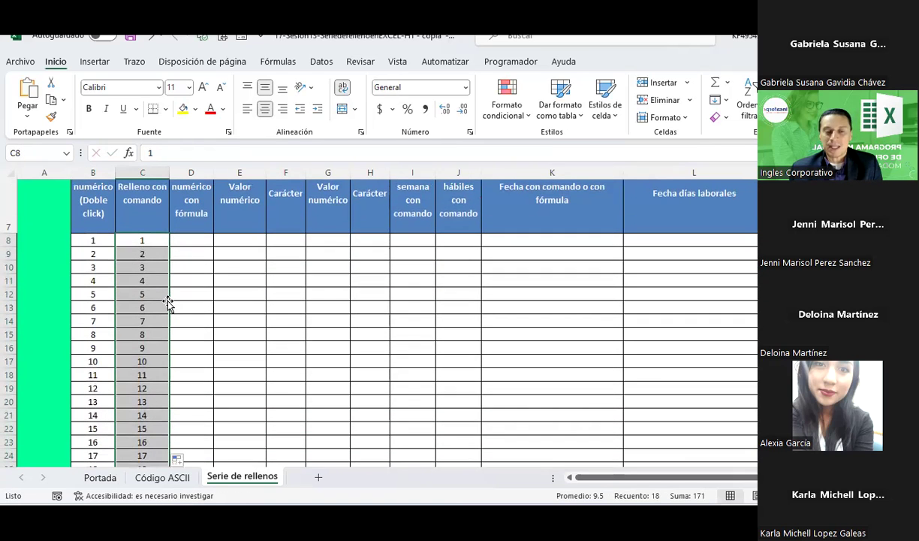
{"action": "mouse_move", "coordinate": [142, 240]}
{"action": "left_mouse_down"}
{"action": "mouse_move", "coordinate": [147, 471]}
{"action": "mouse_move", "coordinate": [140, 408]}
{"action": "left_mouse_up"}
{"action": "key", "text": "Delete"}
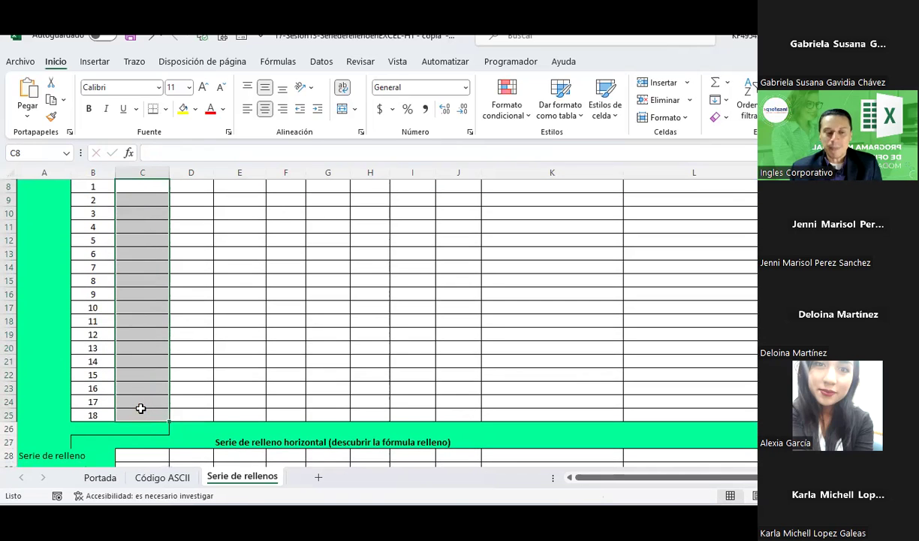
{"action": "scroll", "coordinate": [140, 408], "scroll_direction": "up", "scroll_amount": 1}
{"action": "mouse_move", "coordinate": [92, 266]}
{"action": "left_mouse_down"}
{"action": "mouse_move", "coordinate": [87, 491]}
{"action": "mouse_move", "coordinate": [84, 405]}
{"action": "left_mouse_up"}
{"action": "key", "text": "Delete"}
{"action": "scroll", "coordinate": [88, 383], "scroll_direction": "up", "scroll_amount": 1}
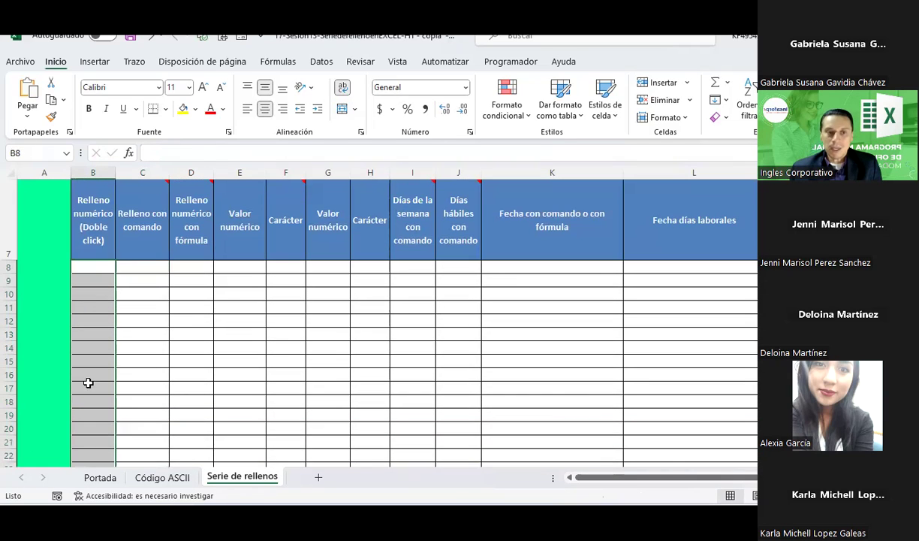
{"action": "left_click", "coordinate": [95, 267]}
{"action": "type", "text": "1"}
{"action": "key", "text": "Return"}
{"action": "type", "text": "2"}
{"action": "key", "text": "Return"}
{"action": "left_click_drag", "start_coordinate": [94, 266], "coordinate": [91, 282]}
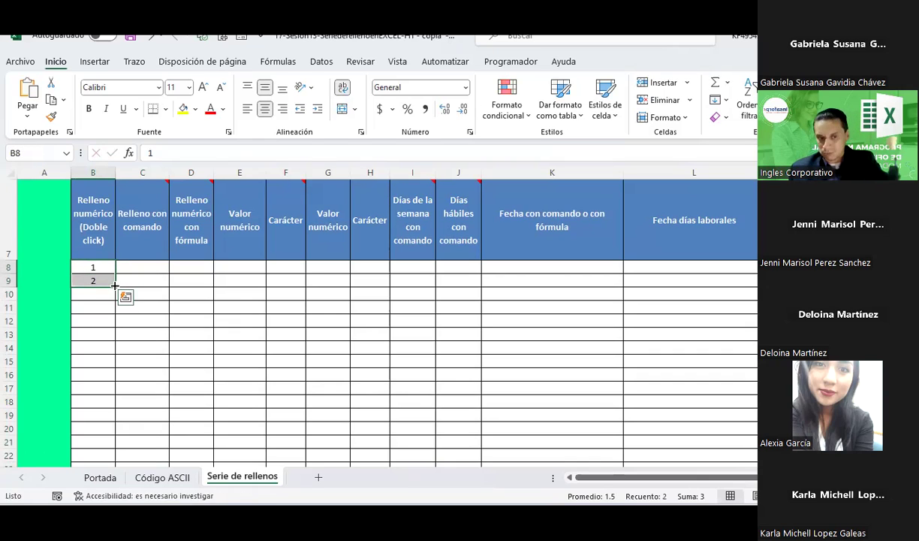
{"action": "left_click", "coordinate": [114, 285]}
{"action": "left_click_drag", "start_coordinate": [114, 285], "coordinate": [94, 355]}
{"action": "scroll", "coordinate": [173, 340], "scroll_direction": "up", "scroll_amount": 3}
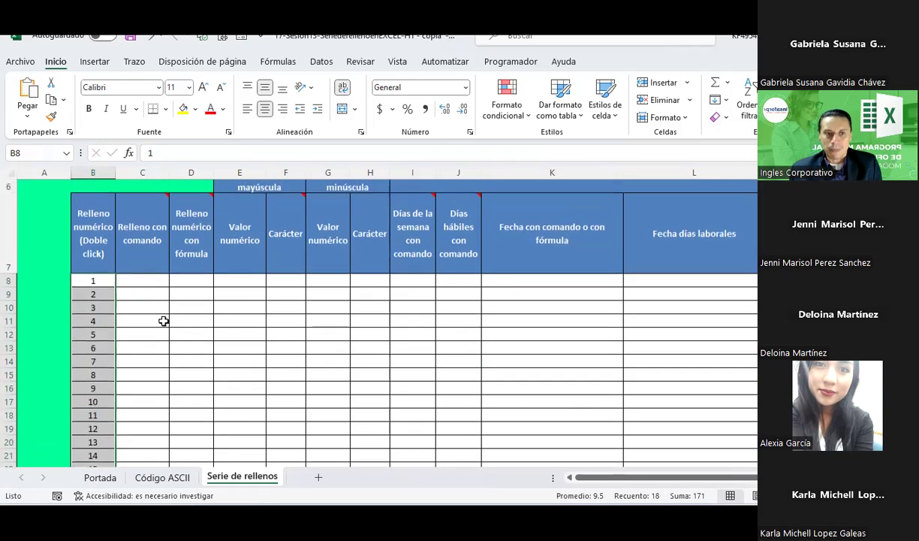
{"action": "left_click", "coordinate": [151, 279]}
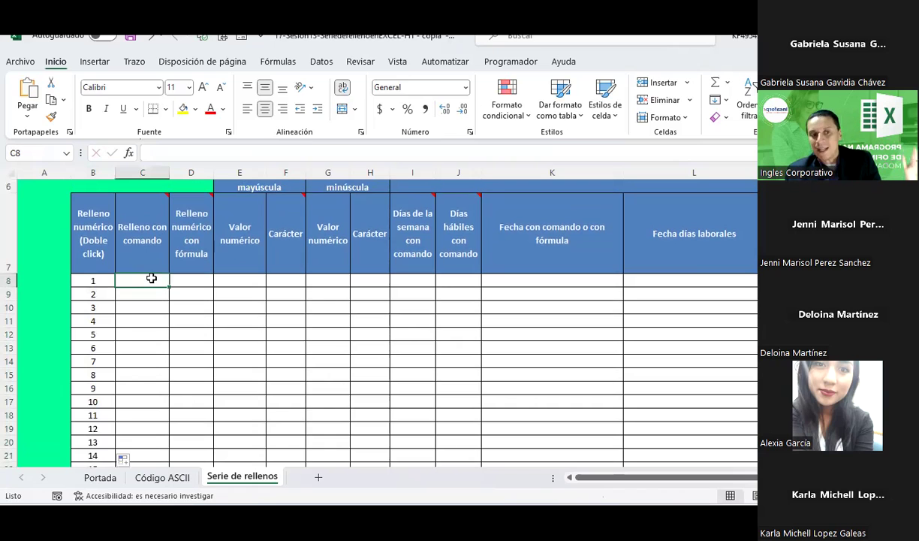
{"action": "type", "text": "1"}
{"action": "key", "text": "Return"}
{"action": "type", "text": "2"}
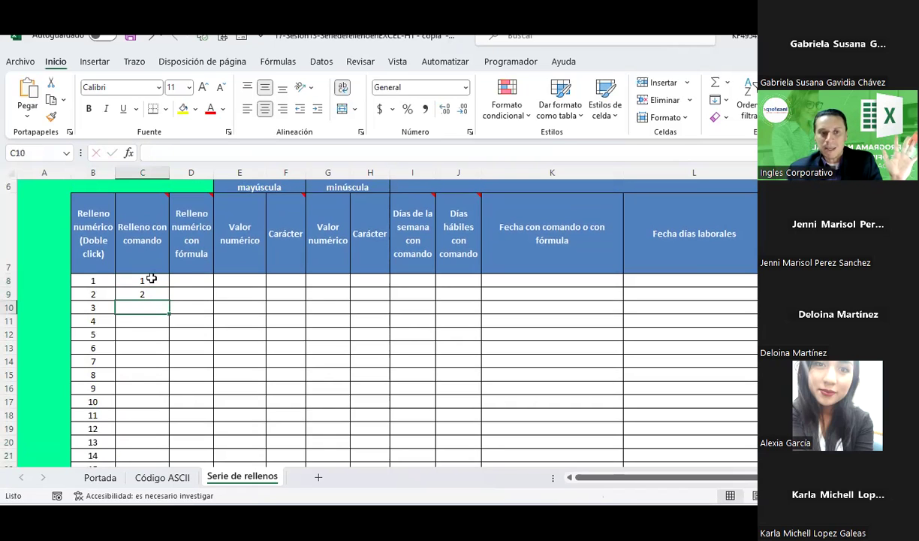
{"action": "left_click_drag", "start_coordinate": [143, 281], "coordinate": [143, 295]}
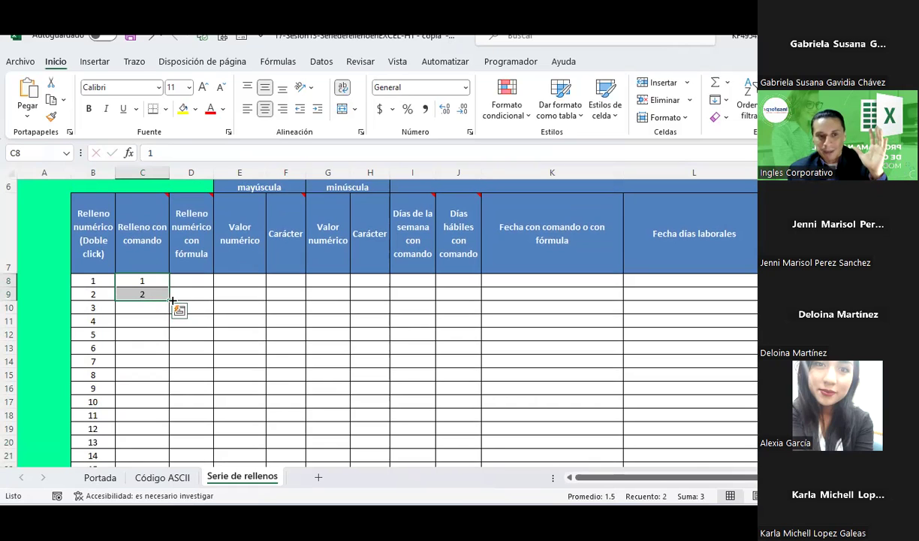
{"action": "double_click", "coordinate": [169, 300]}
{"action": "scroll", "coordinate": [258, 311], "scroll_direction": "down", "scroll_amount": 1}
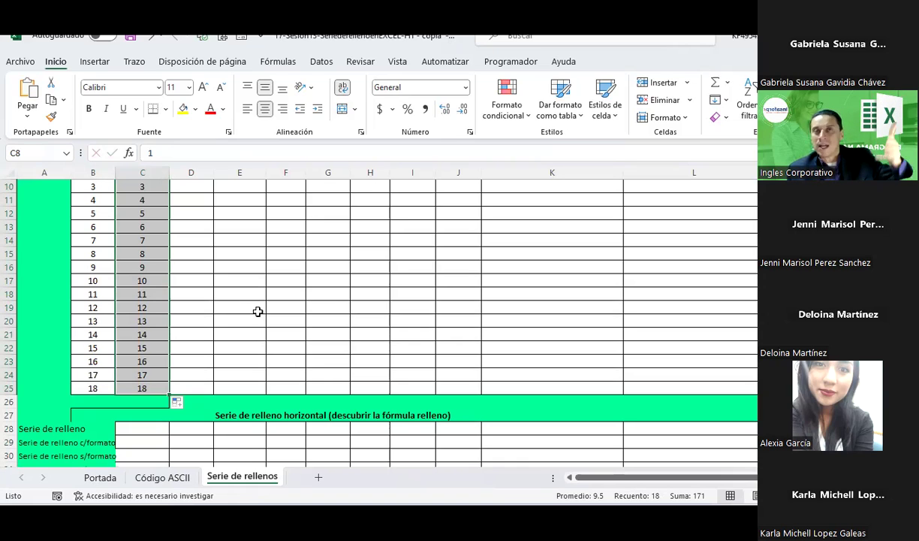
{"action": "scroll", "coordinate": [257, 310], "scroll_direction": "up", "scroll_amount": 2}
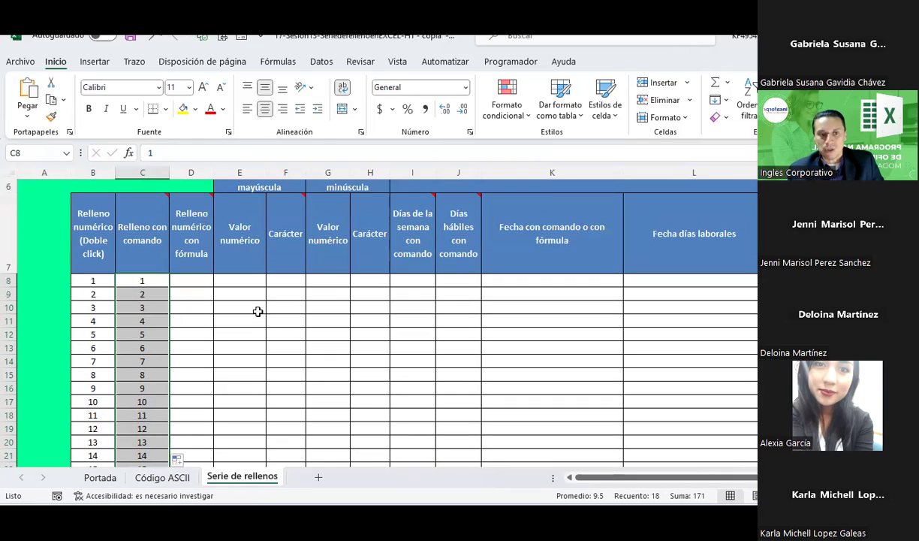
{"action": "key", "text": "Delete"}
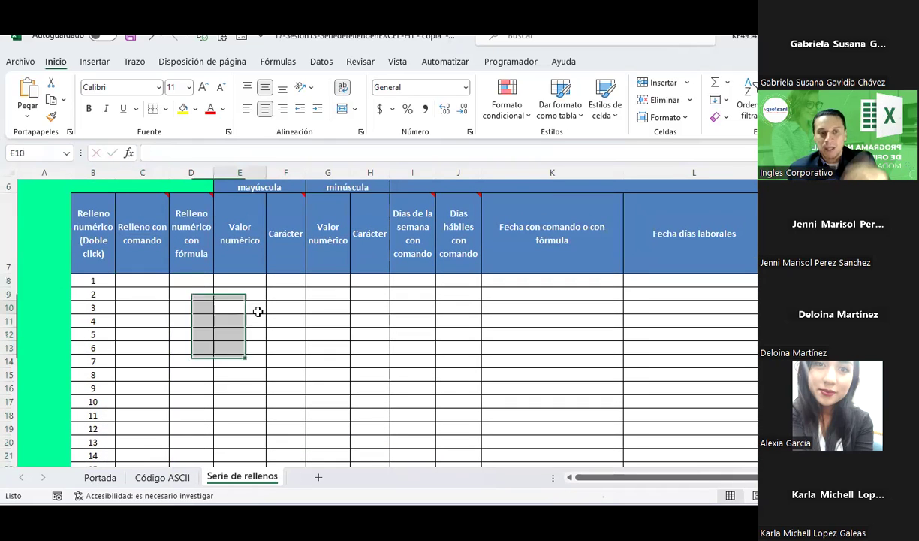
- Clear the 1–18 series from column B and enter new seed values in B8:B9
{"action": "left_click", "coordinate": [94, 293]}
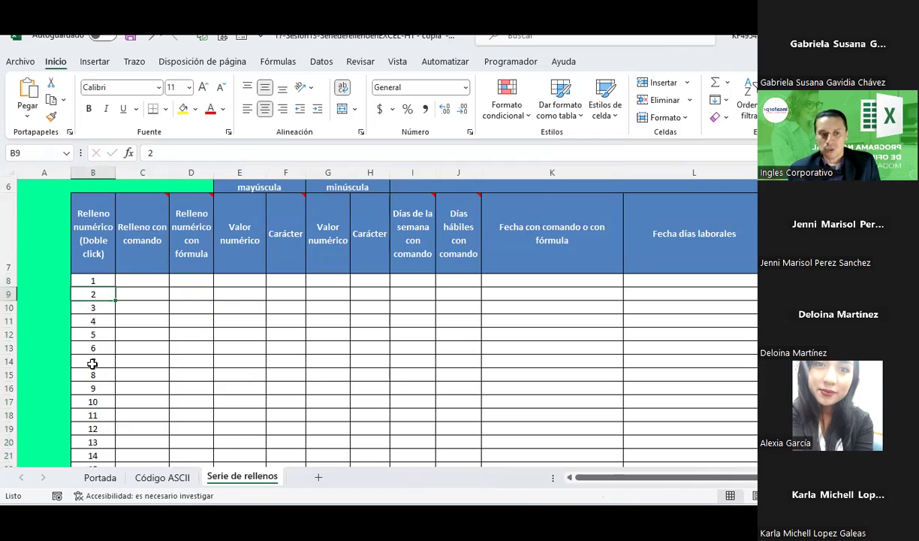
{"action": "mouse_move", "coordinate": [101, 281]}
{"action": "left_mouse_down"}
{"action": "mouse_move", "coordinate": [100, 438]}
{"action": "mouse_move", "coordinate": [89, 416]}
{"action": "left_mouse_up"}
{"action": "key", "text": "Delete"}
{"action": "scroll", "coordinate": [88, 392], "scroll_direction": "up", "scroll_amount": 1}
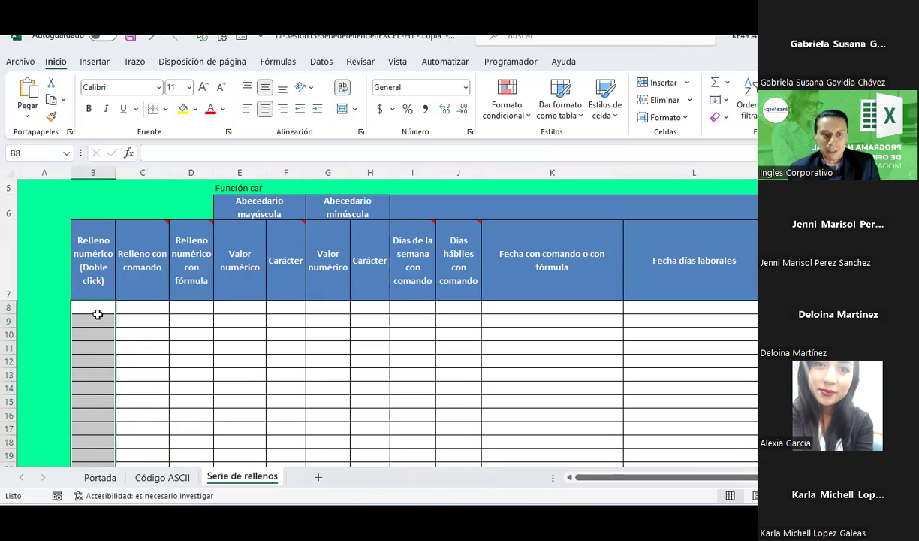
{"action": "left_click", "coordinate": [97, 309]}
{"action": "type", "text": "1"}
{"action": "key", "text": "Return"}
{"action": "type", "text": "2"}
{"action": "key", "text": "Return"}
{"action": "left_click_drag", "start_coordinate": [96, 309], "coordinate": [93, 321]}
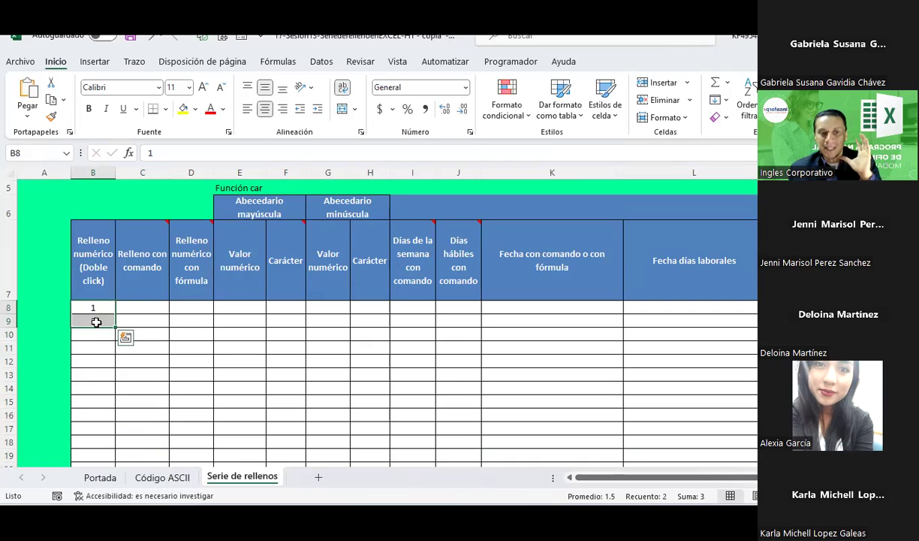
{"action": "left_click", "coordinate": [92, 321]}
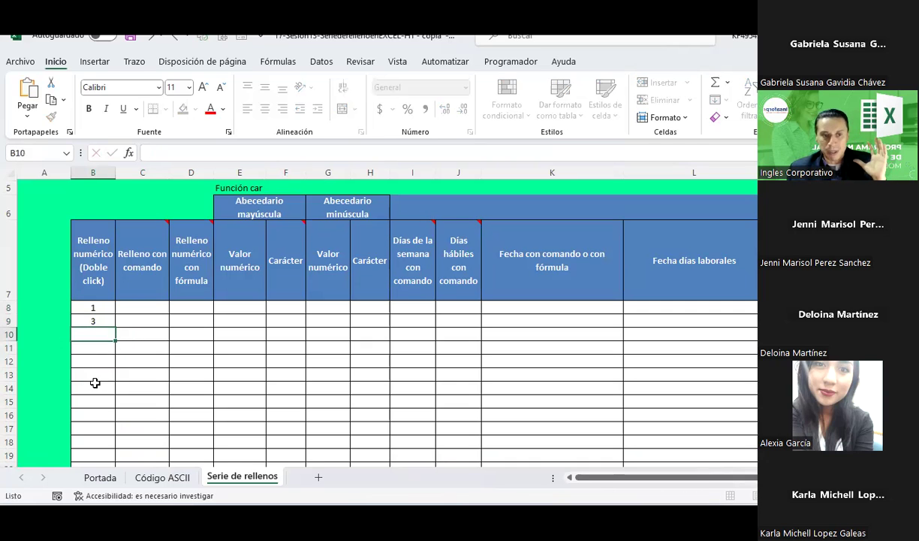
- Fill the odd series 1, 3, 5 … 35 down B8:B25 from seeds 1 and 3
{"action": "left_click_drag", "start_coordinate": [96, 307], "coordinate": [105, 486]}
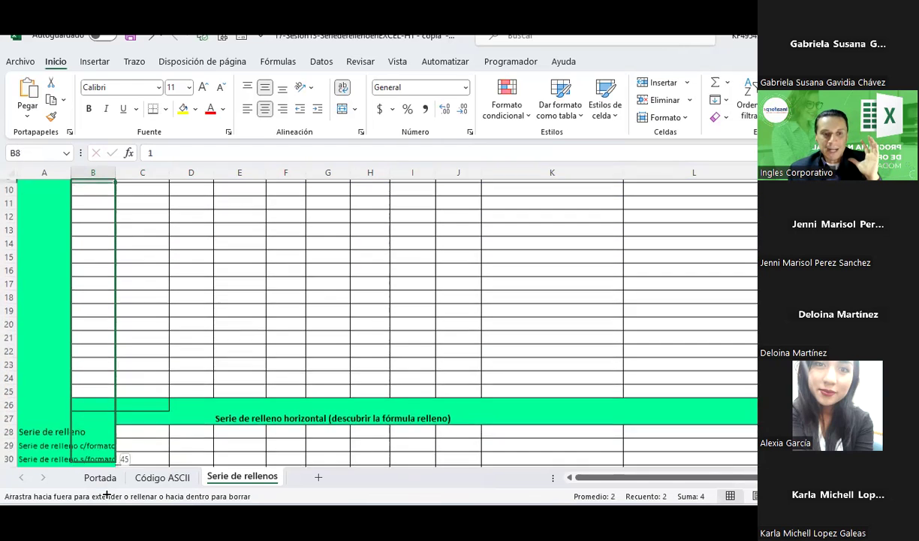
{"action": "left_click_drag", "start_coordinate": [105, 486], "coordinate": [113, 330]}
{"action": "scroll", "coordinate": [217, 300], "scroll_direction": "up", "scroll_amount": 3}
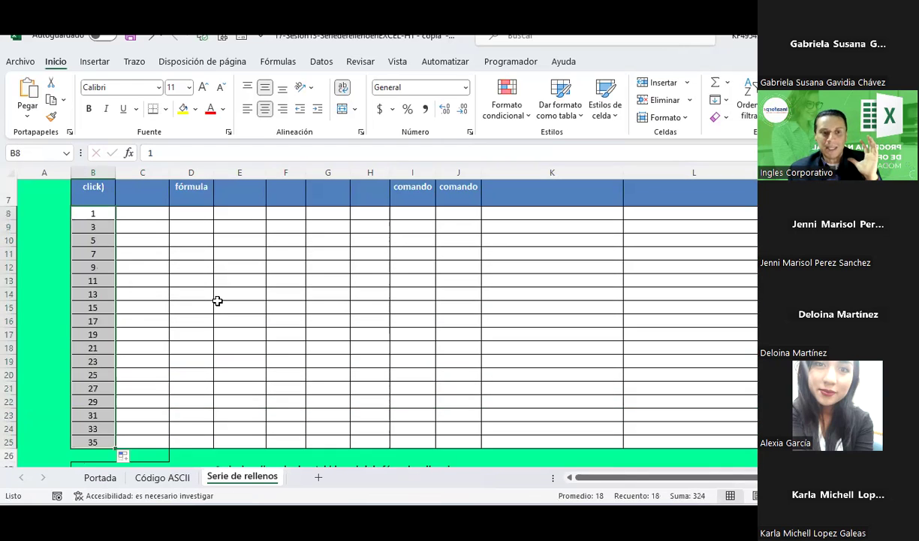
{"action": "scroll", "coordinate": [217, 300], "scroll_direction": "up", "scroll_amount": 1}
{"action": "left_click", "coordinate": [218, 304]}
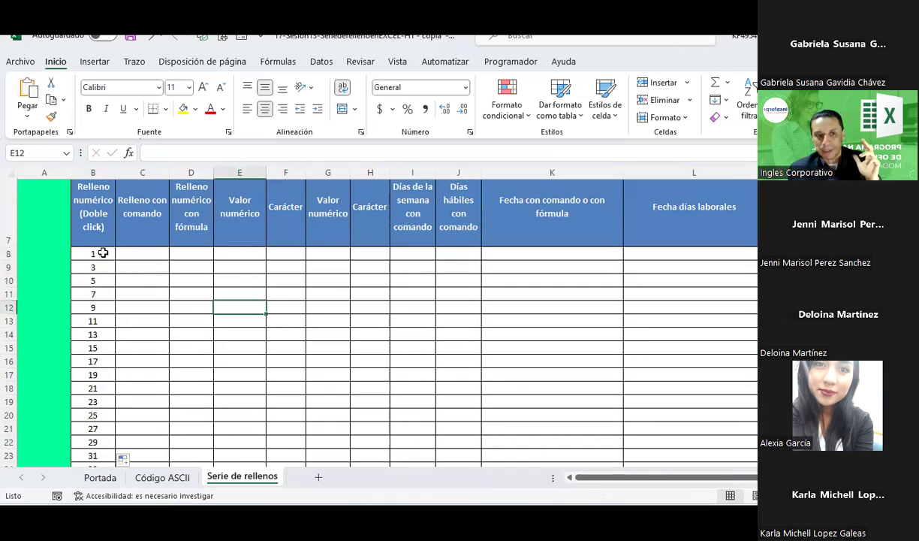
{"action": "left_click_drag", "start_coordinate": [97, 254], "coordinate": [96, 267]}
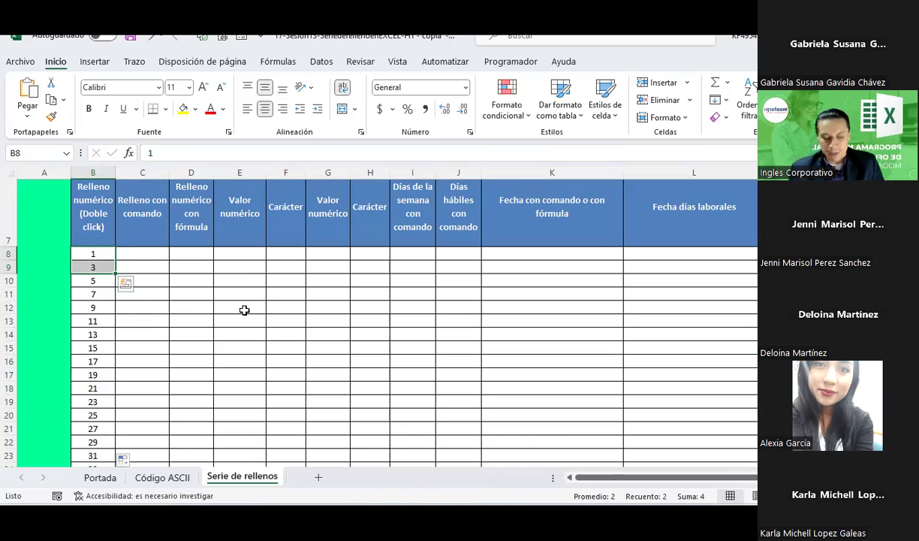
{"action": "left_click", "coordinate": [244, 310]}
{"action": "scroll", "coordinate": [168, 326], "scroll_direction": "up", "scroll_amount": 1}
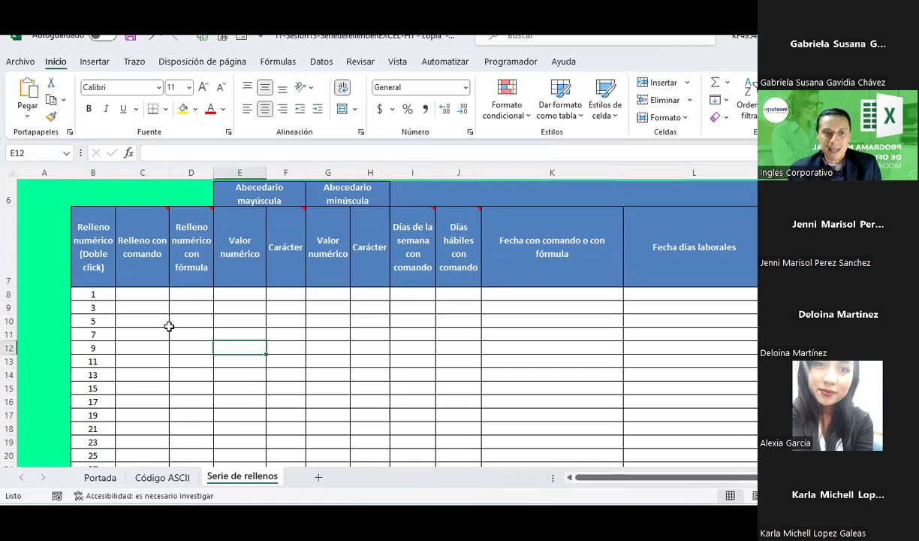
{"action": "left_click", "coordinate": [104, 297]}
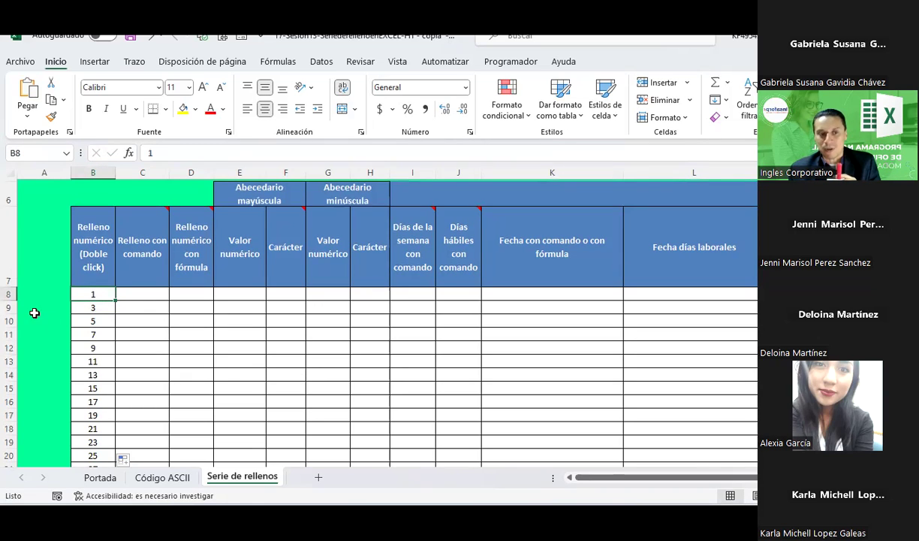
{"action": "left_click", "coordinate": [79, 308]}
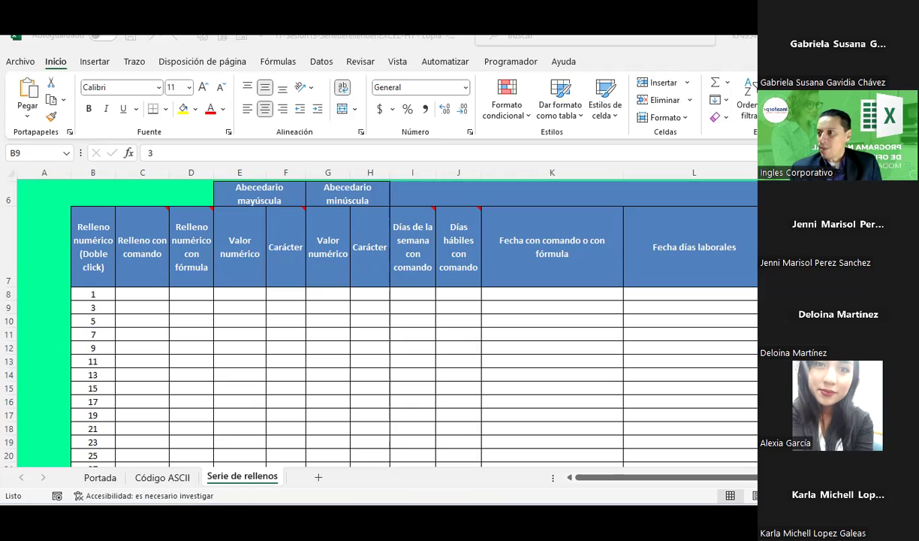
{"action": "left_click", "coordinate": [138, 297]}
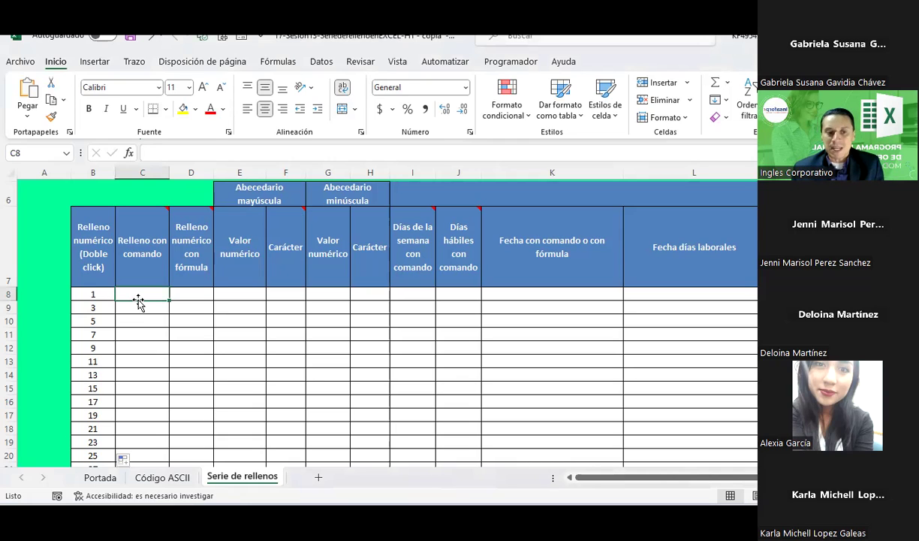
{"action": "left_click", "coordinate": [132, 460]}
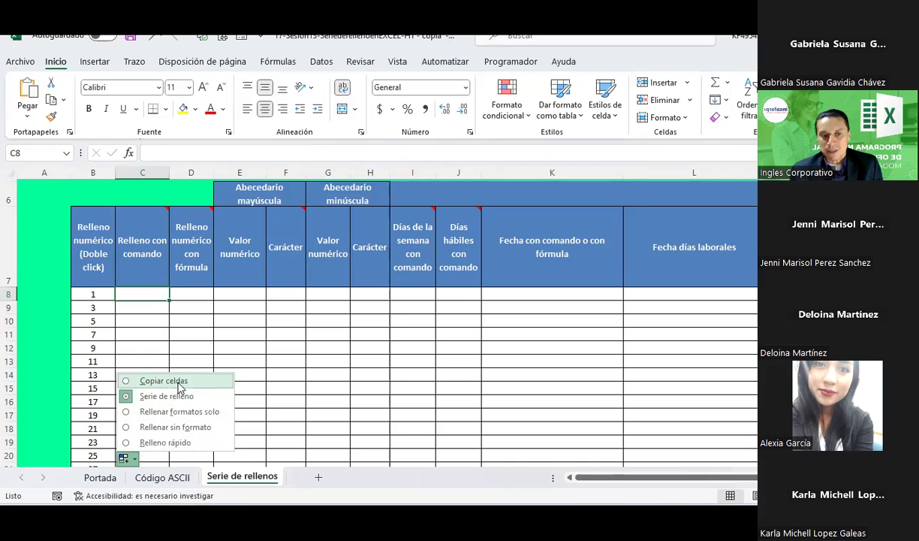
{"action": "left_click", "coordinate": [135, 334]}
{"action": "left_click", "coordinate": [136, 295]}
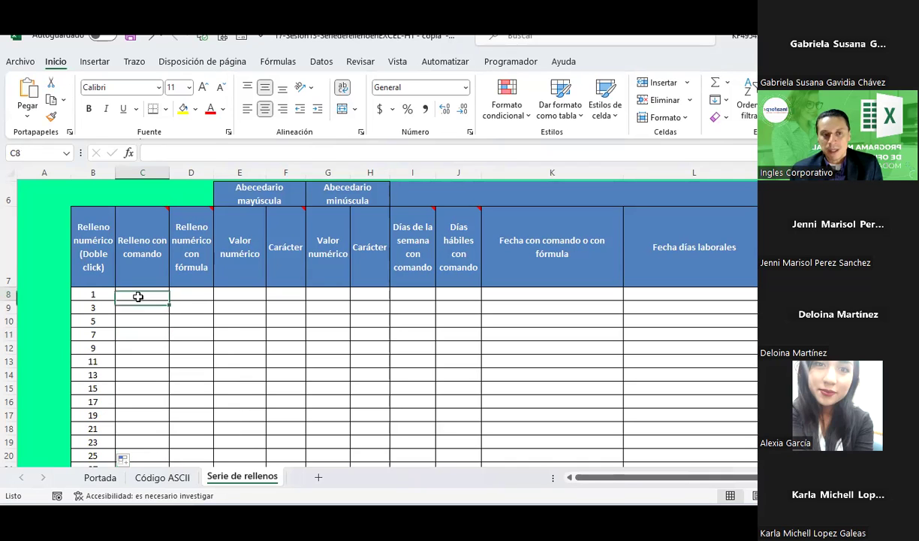
{"action": "scroll", "coordinate": [331, 280], "scroll_direction": "down", "scroll_amount": 1}
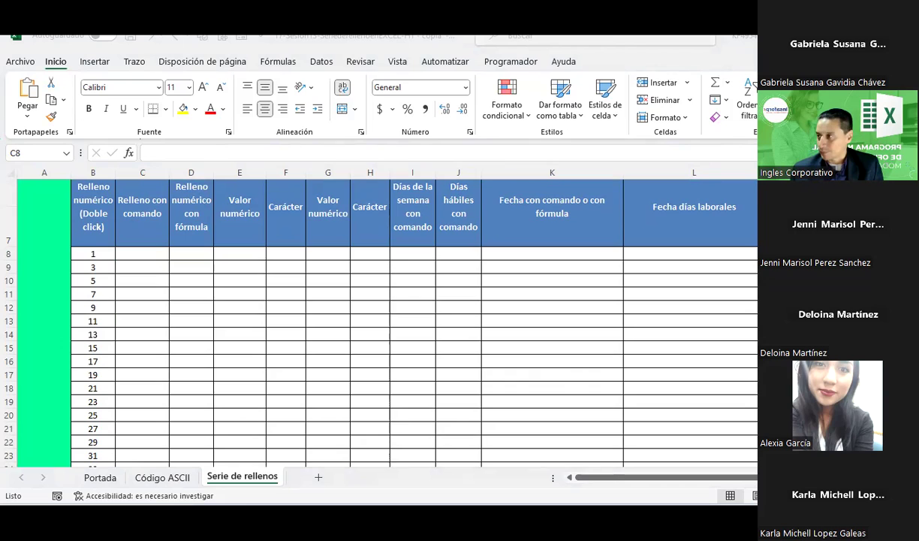
- Enter 1 in C8, copy it to C25 and convert the copies into a series
{"action": "left_click", "coordinate": [162, 253]}
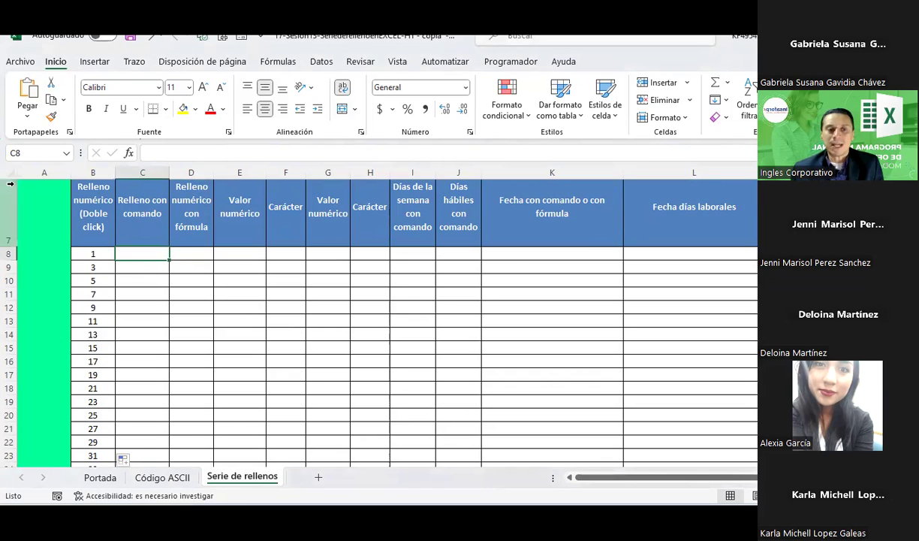
{"action": "type", "text": "1"}
{"action": "key", "text": "Return"}
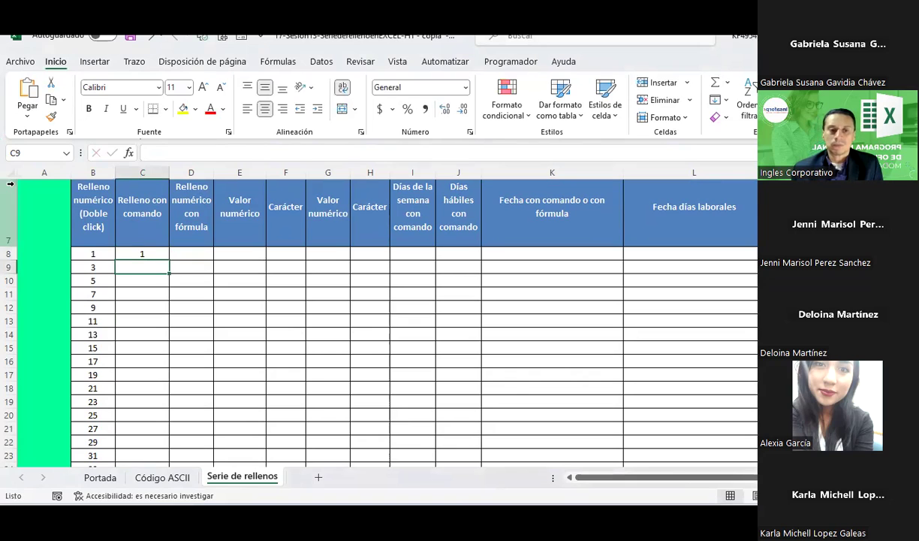
{"action": "left_click", "coordinate": [162, 253]}
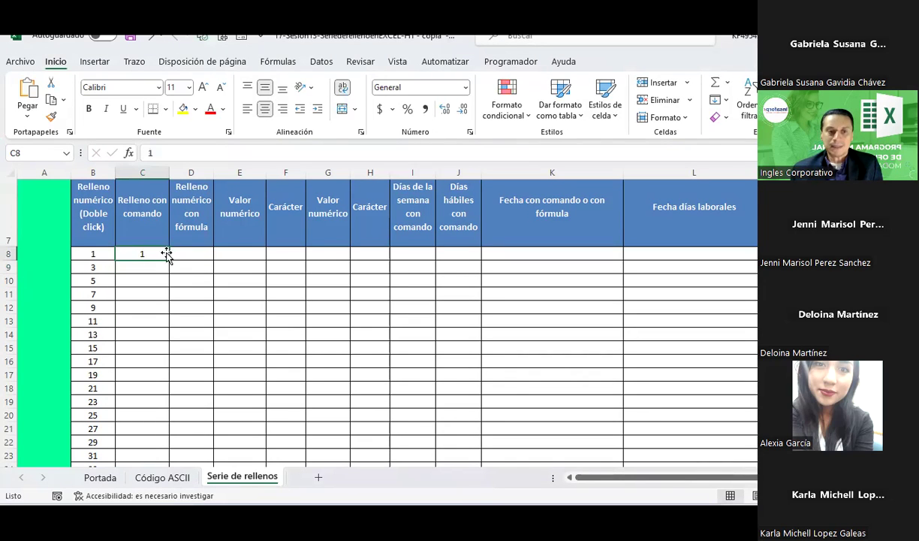
{"action": "mouse_move", "coordinate": [169, 260]}
{"action": "left_mouse_down"}
{"action": "mouse_move", "coordinate": [160, 466]}
{"action": "mouse_move", "coordinate": [152, 422]}
{"action": "left_mouse_up"}
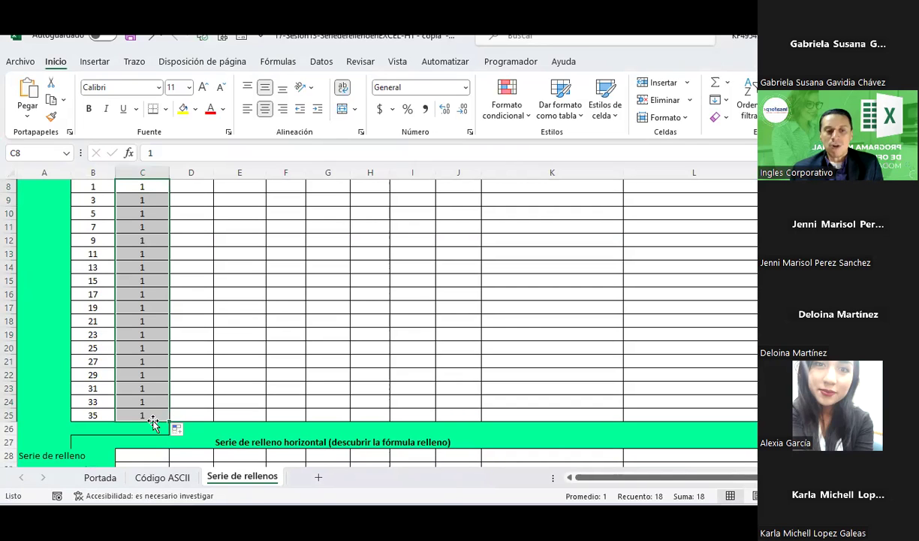
{"action": "scroll", "coordinate": [144, 360], "scroll_direction": "up", "scroll_amount": 3}
{"action": "scroll", "coordinate": [143, 356], "scroll_direction": "down", "scroll_amount": 2}
{"action": "scroll", "coordinate": [143, 359], "scroll_direction": "down", "scroll_amount": 1}
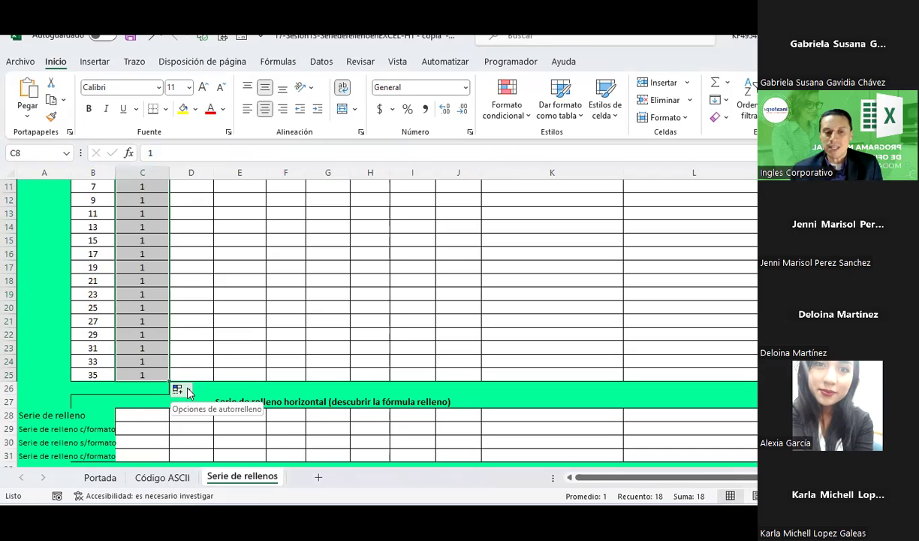
{"action": "left_click", "coordinate": [187, 391]}
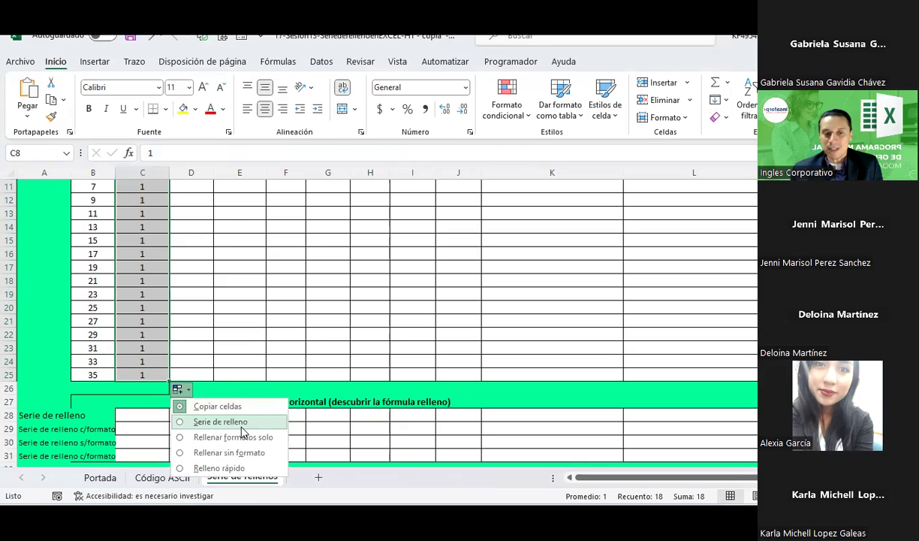
{"action": "left_click", "coordinate": [241, 425]}
{"action": "scroll", "coordinate": [228, 324], "scroll_direction": "up", "scroll_amount": 2}
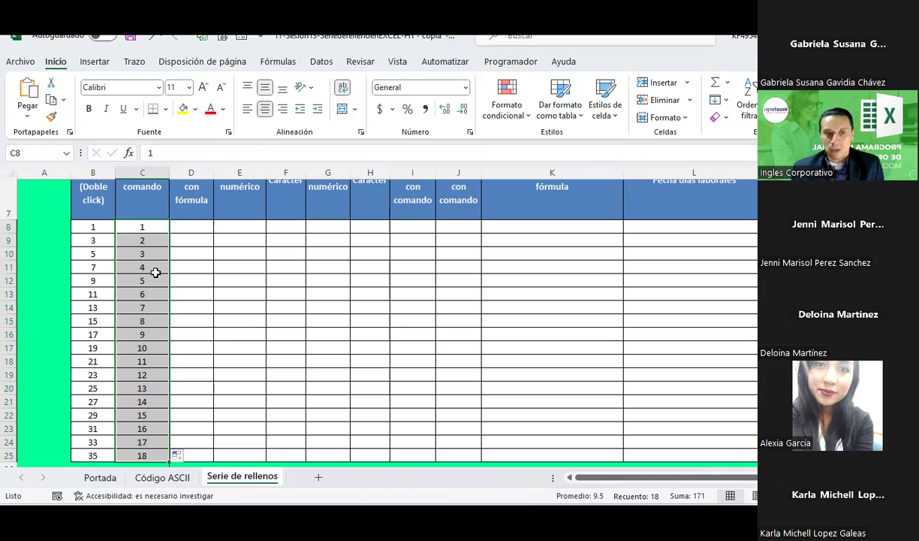
- Undo and redo the C8:C25 fill, again choosing Serie de relleno for 1 to 18
{"action": "key", "text": "ctrl+z"}
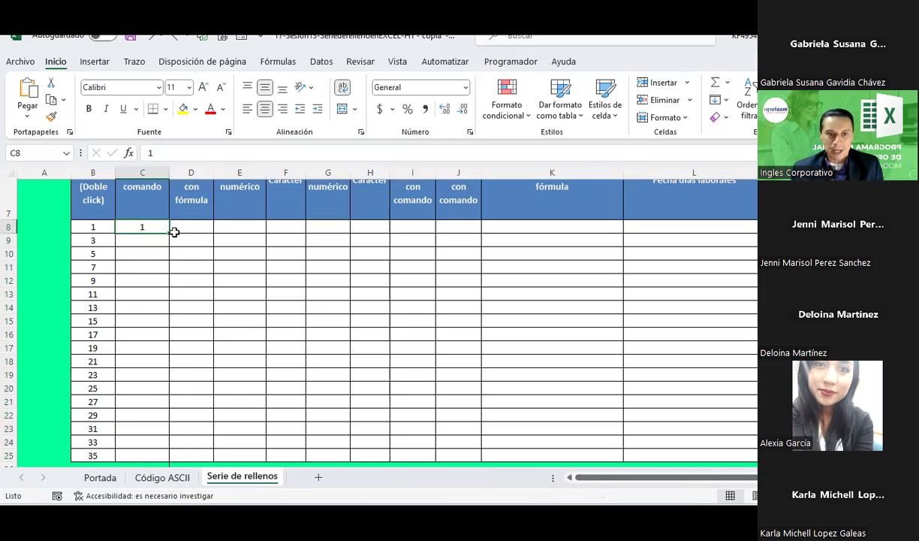
{"action": "left_click_drag", "start_coordinate": [171, 234], "coordinate": [170, 455]}
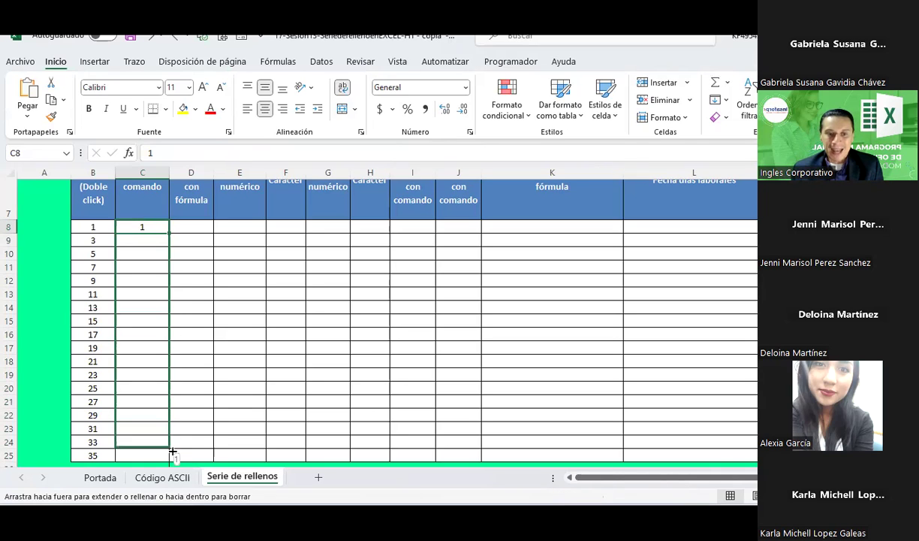
{"action": "scroll", "coordinate": [186, 382], "scroll_direction": "down", "scroll_amount": 2}
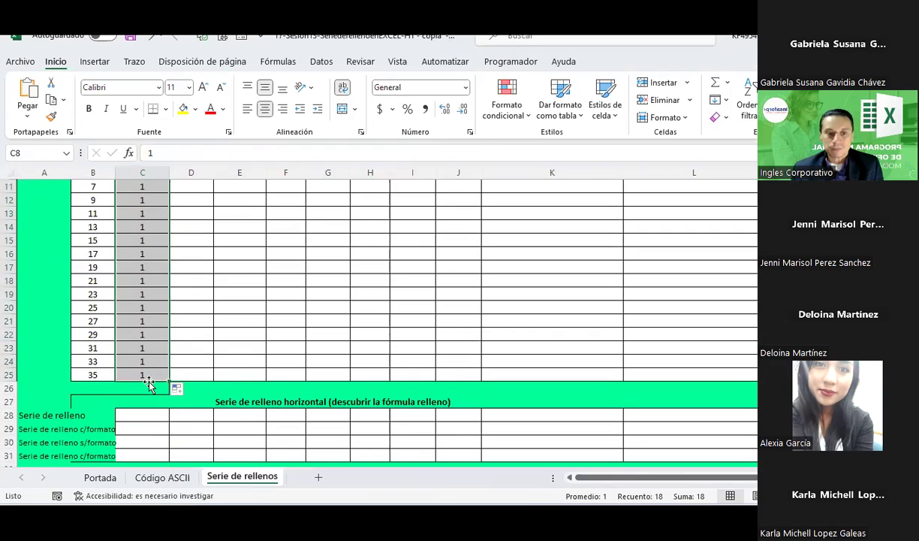
{"action": "left_click", "coordinate": [187, 394]}
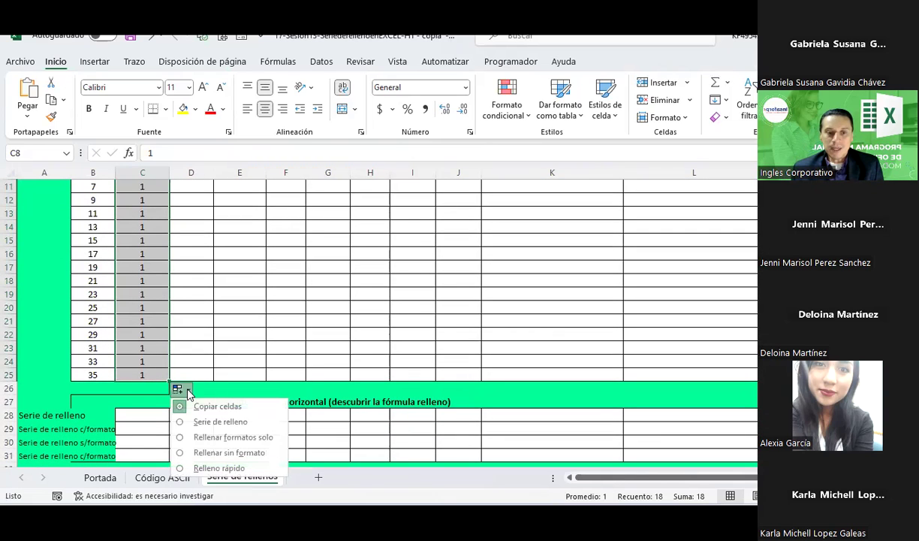
{"action": "left_click", "coordinate": [210, 422]}
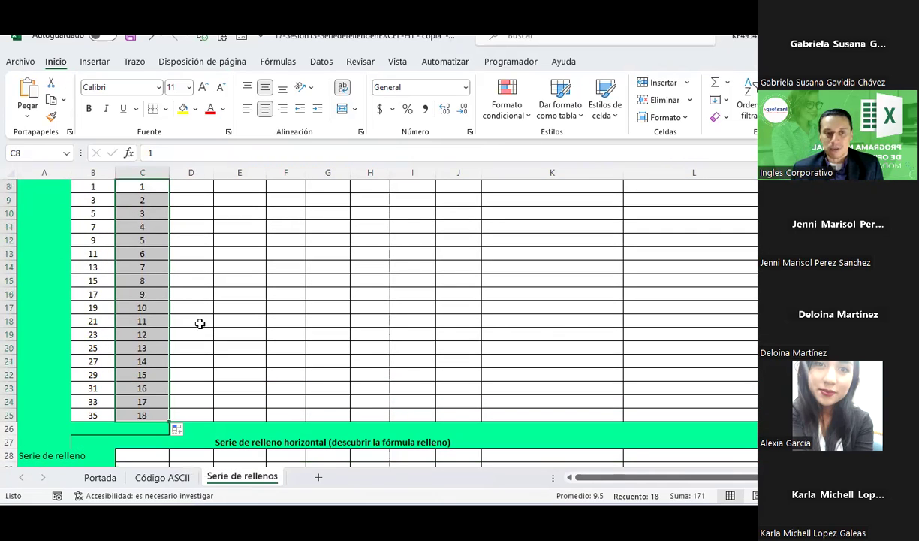
{"action": "scroll", "coordinate": [200, 323], "scroll_direction": "up", "scroll_amount": 1}
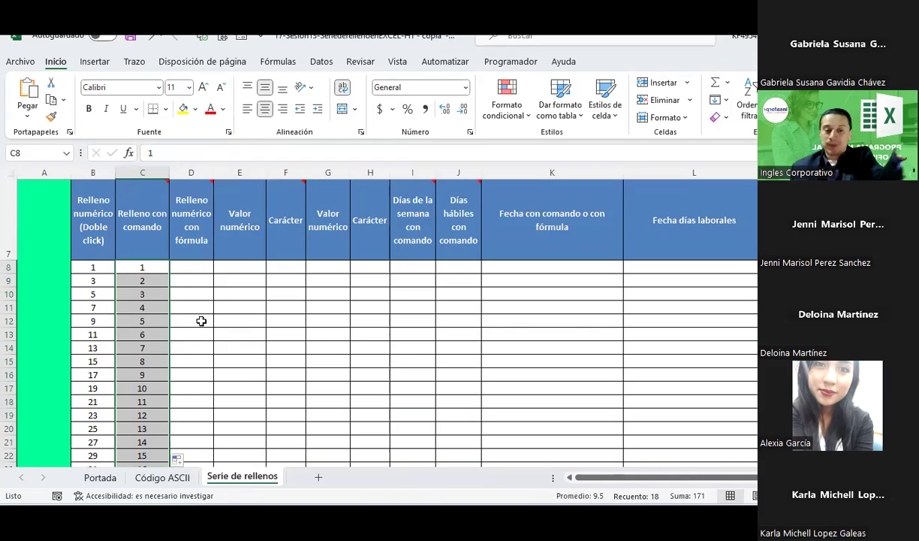
{"action": "scroll", "coordinate": [201, 320], "scroll_direction": "down", "scroll_amount": 2}
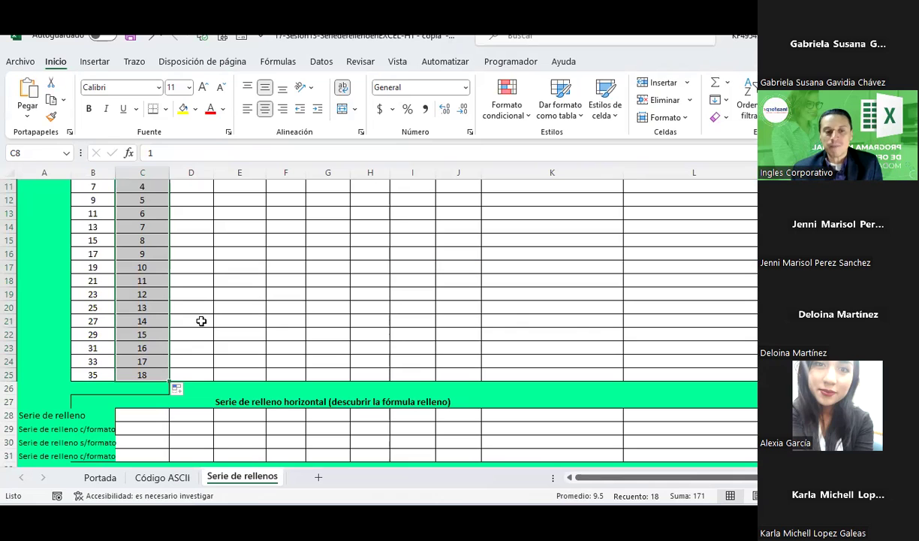
- Enter 1 in C28 and drag it right to L28 as a 1–10 series
{"action": "scroll", "coordinate": [201, 321], "scroll_direction": "up", "scroll_amount": 2}
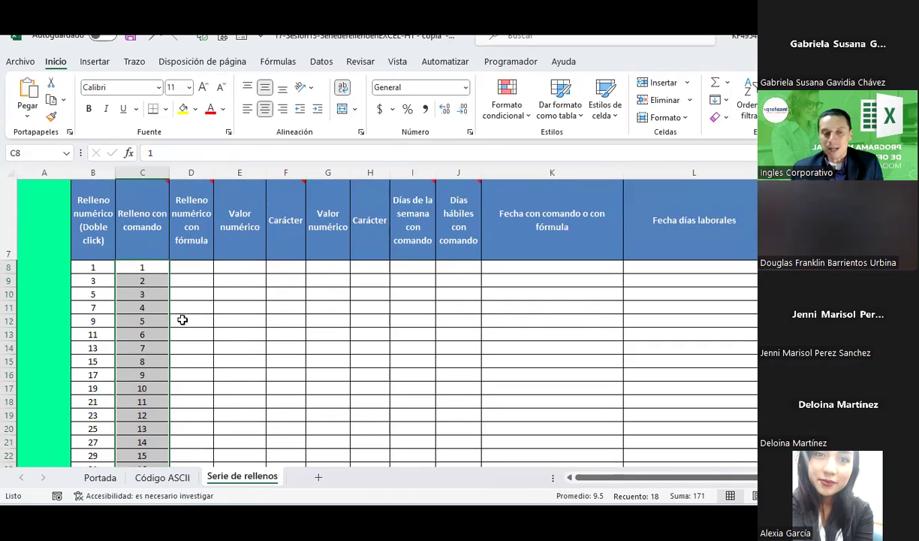
{"action": "scroll", "coordinate": [161, 265], "scroll_direction": "down", "scroll_amount": 5}
{"action": "scroll", "coordinate": [160, 263], "scroll_direction": "up", "scroll_amount": 1}
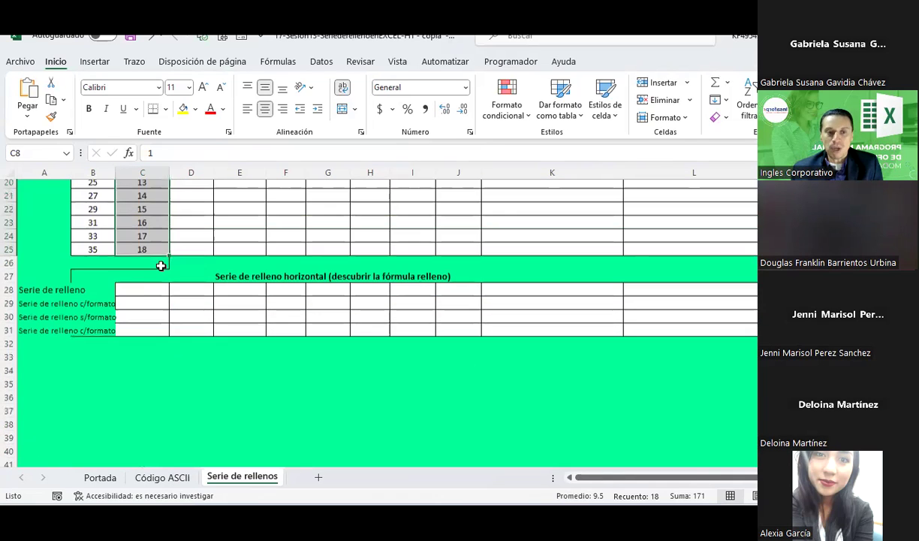
{"action": "left_click", "coordinate": [150, 291]}
{"action": "type", "text": "1"}
{"action": "key", "text": "Return"}
{"action": "left_click", "coordinate": [148, 349]}
{"action": "left_click", "coordinate": [142, 291]}
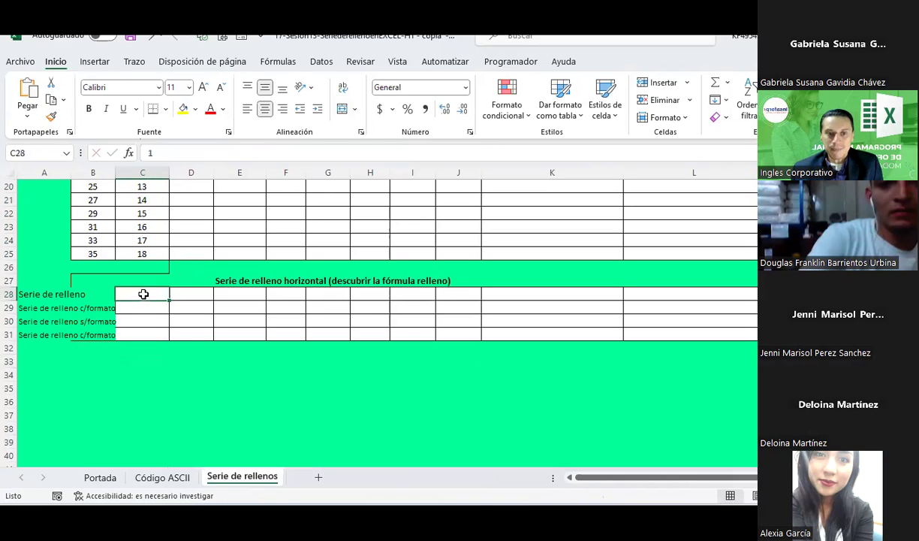
{"action": "left_click_drag", "start_coordinate": [169, 298], "coordinate": [696, 302]}
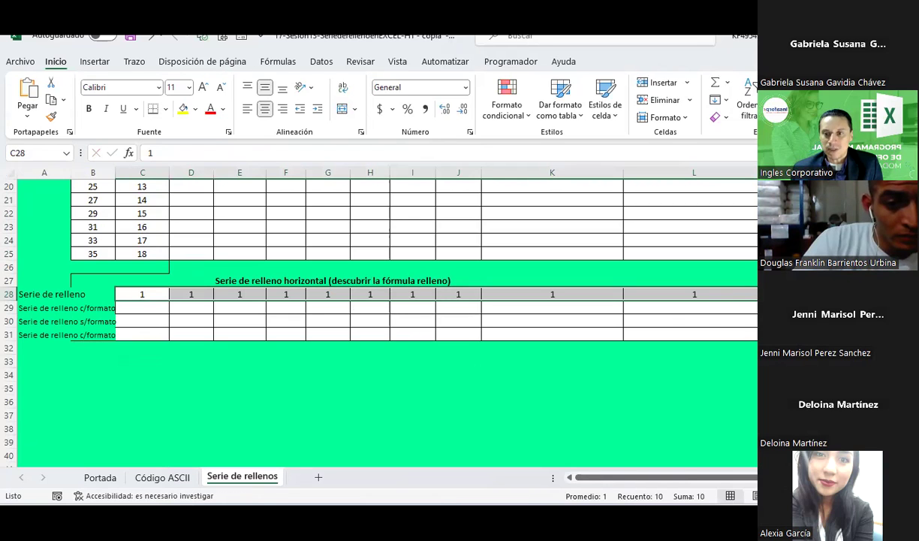
{"action": "left_click", "coordinate": [298, 428]}
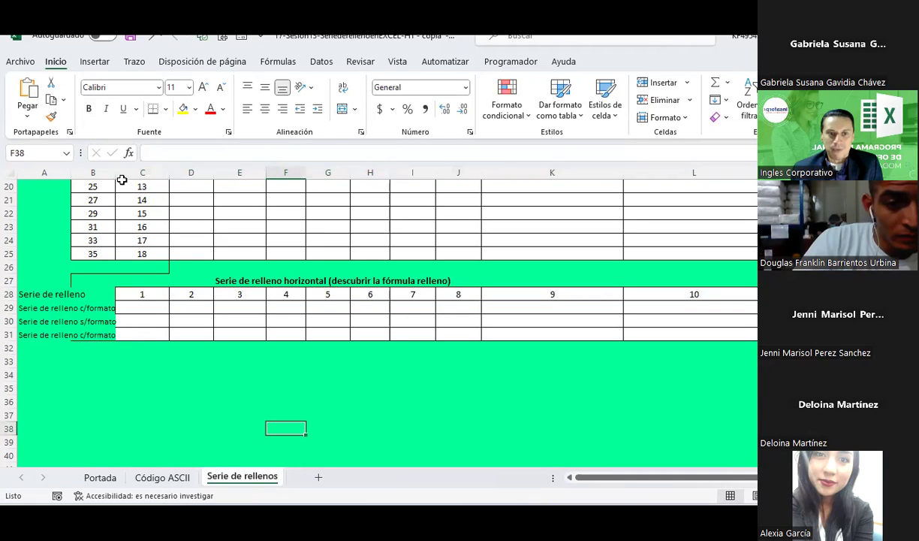
- Widen column B, enter 1 in C29 as Contabilidad $1.00, copy it to L29, then undo
{"action": "left_click_drag", "start_coordinate": [117, 175], "coordinate": [129, 176]}
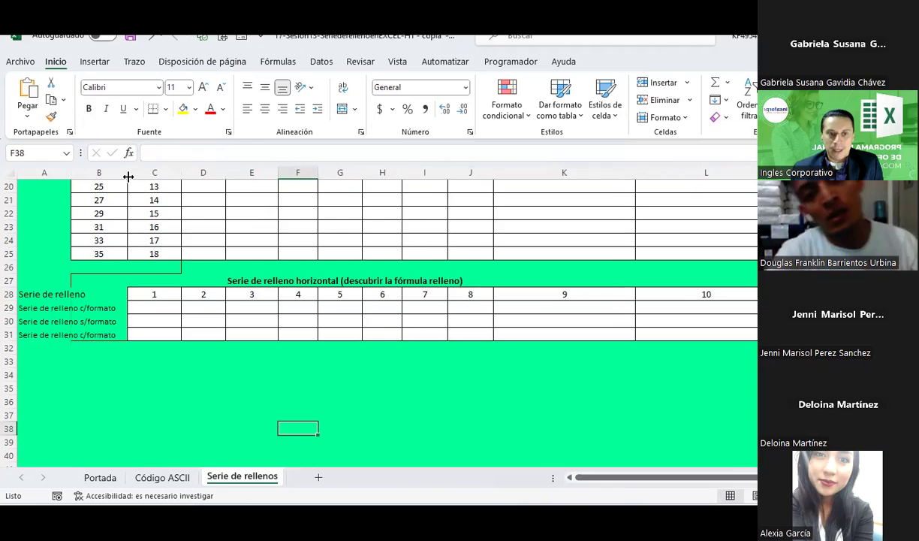
{"action": "left_click", "coordinate": [156, 305]}
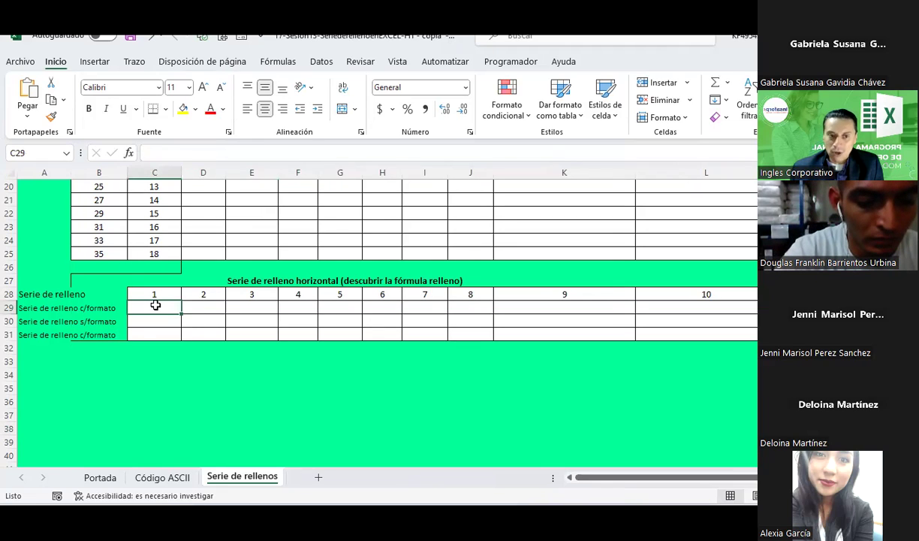
{"action": "type", "text": "1"}
{"action": "key", "text": "Return"}
{"action": "left_click", "coordinate": [154, 305]}
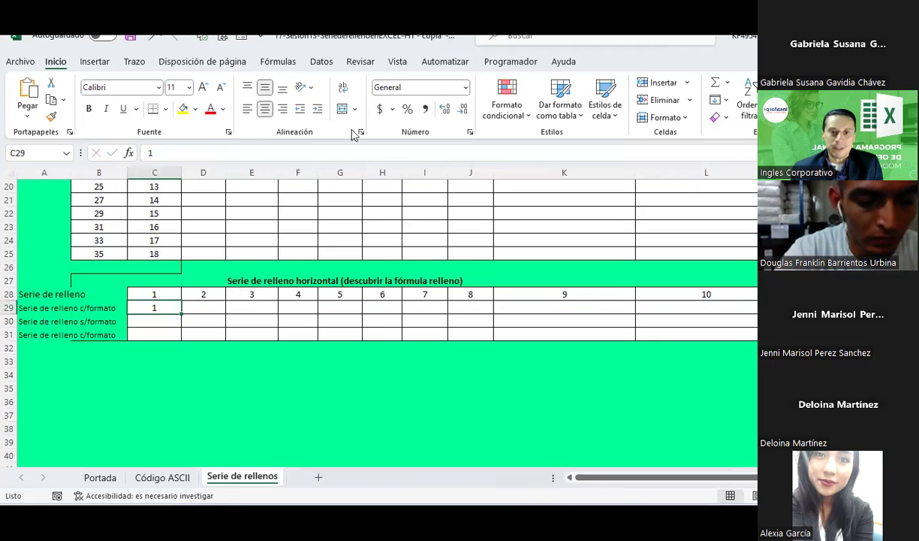
{"action": "left_click", "coordinate": [379, 109]}
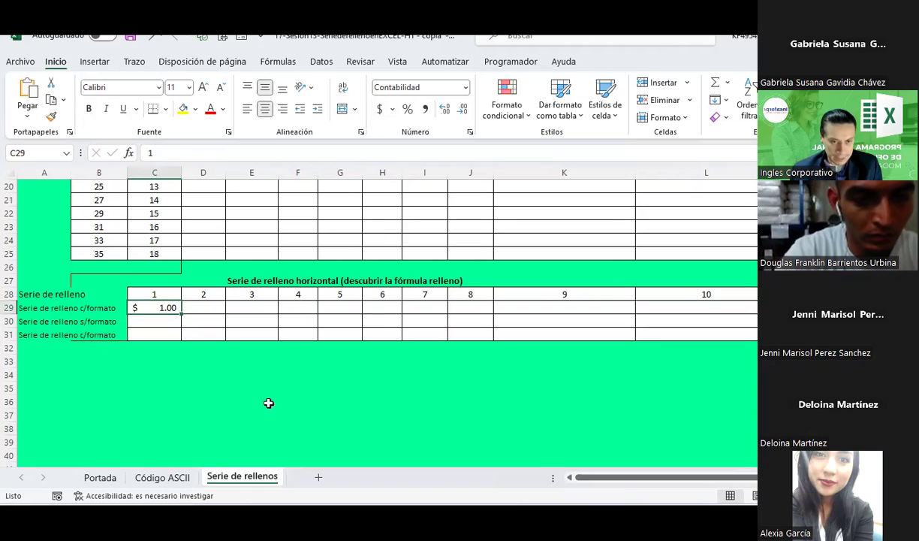
{"action": "left_click_drag", "start_coordinate": [182, 315], "coordinate": [720, 316]}
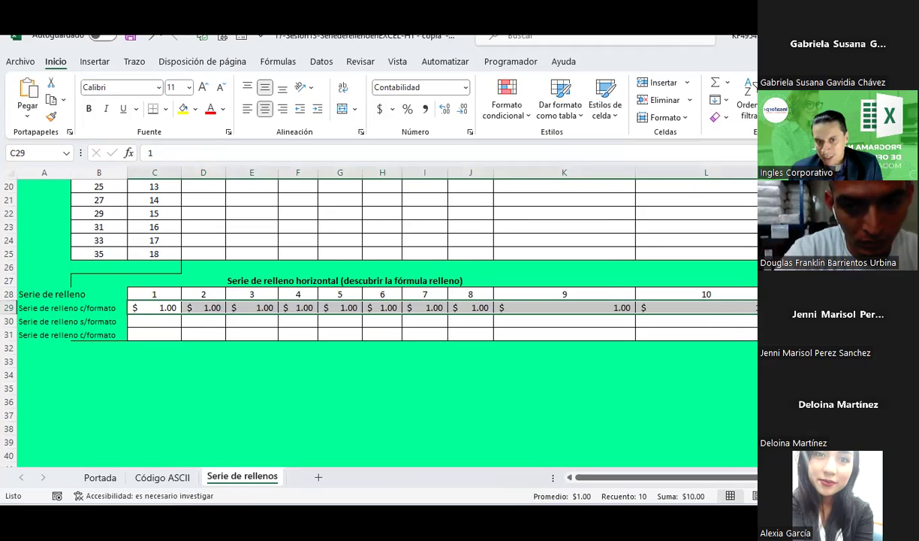
{"action": "key", "text": "ctrl+z"}
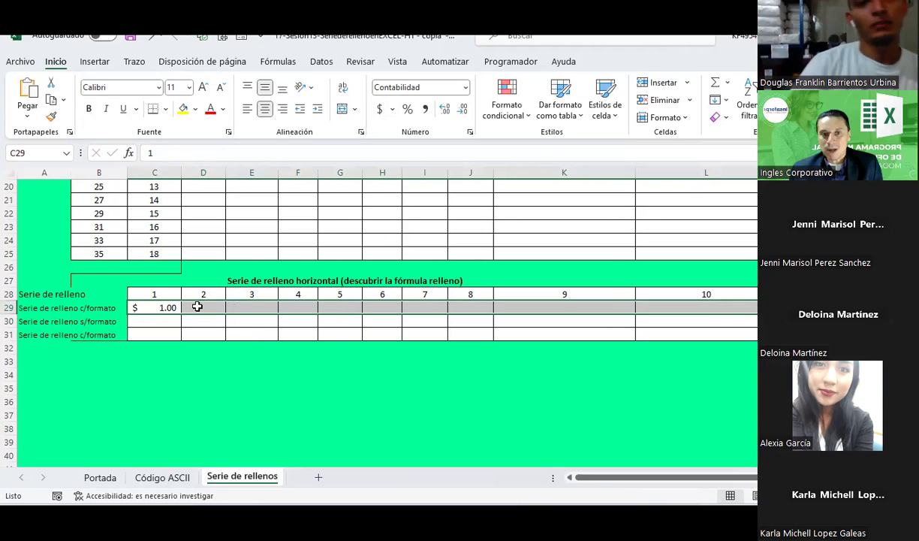
- Enter 2, 3, 4 and 5 in D29 through G29 after the 1 in C29
{"action": "left_click", "coordinate": [197, 307]}
{"action": "left_click", "coordinate": [255, 309]}
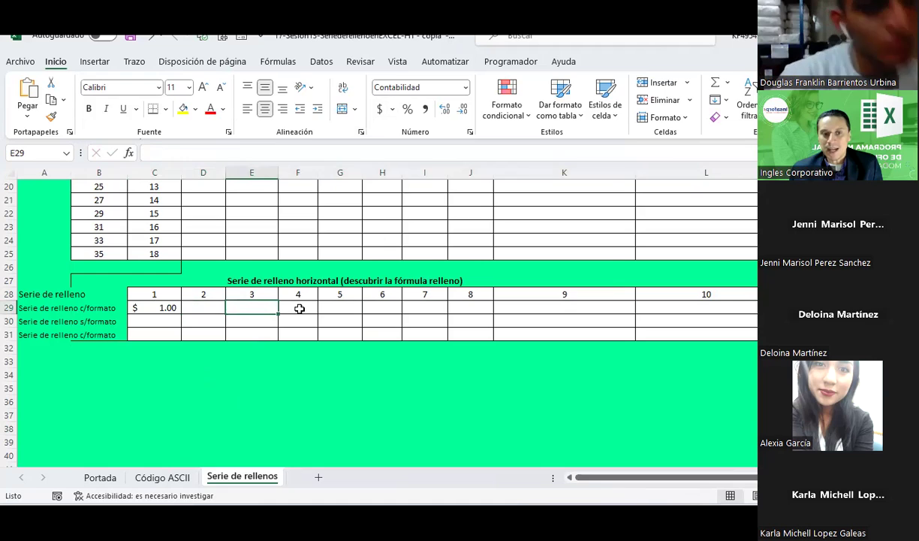
{"action": "left_click", "coordinate": [299, 308]}
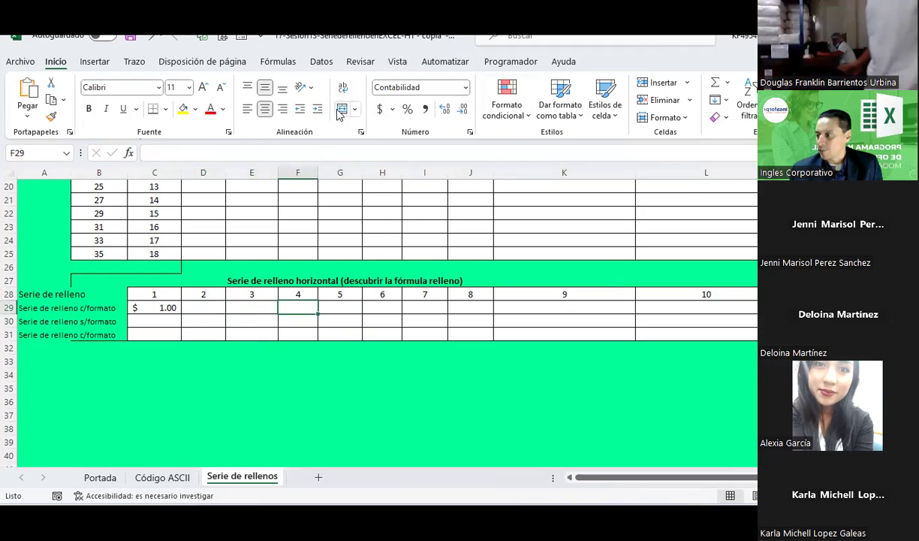
{"action": "left_click", "coordinate": [155, 309]}
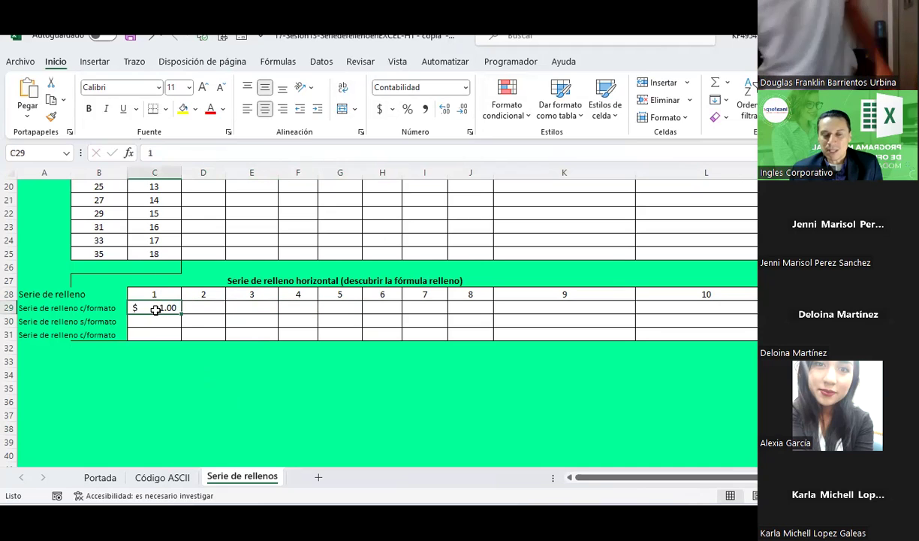
{"action": "left_click", "coordinate": [187, 304]}
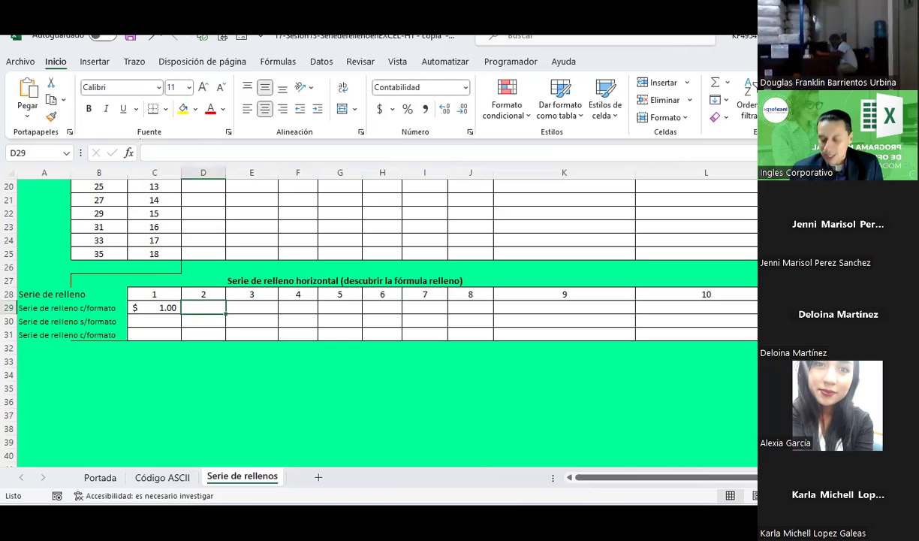
{"action": "type", "text": "2"}
{"action": "key", "text": "Tab"}
{"action": "type", "text": "3"}
{"action": "key", "text": "Tab"}
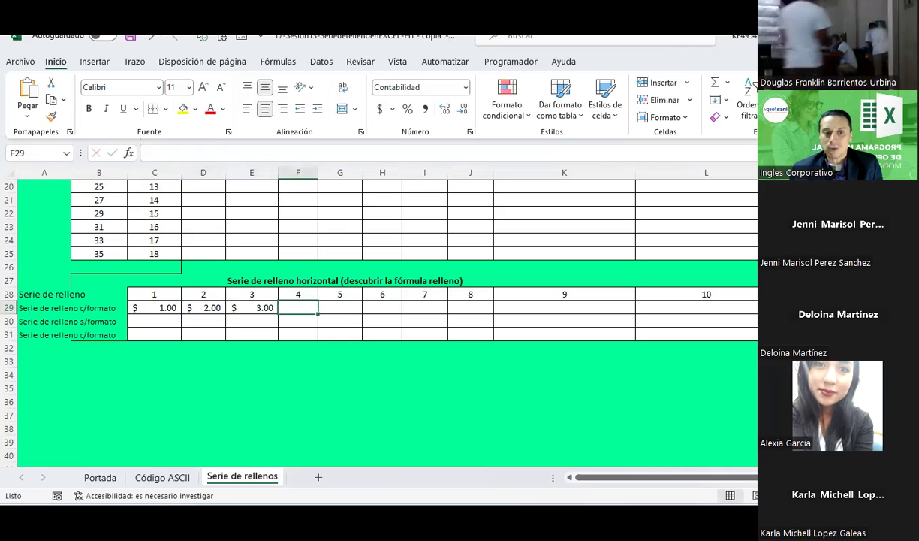
{"action": "type", "text": "4"}
{"action": "key", "text": "Tab"}
{"action": "type", "text": "5"}
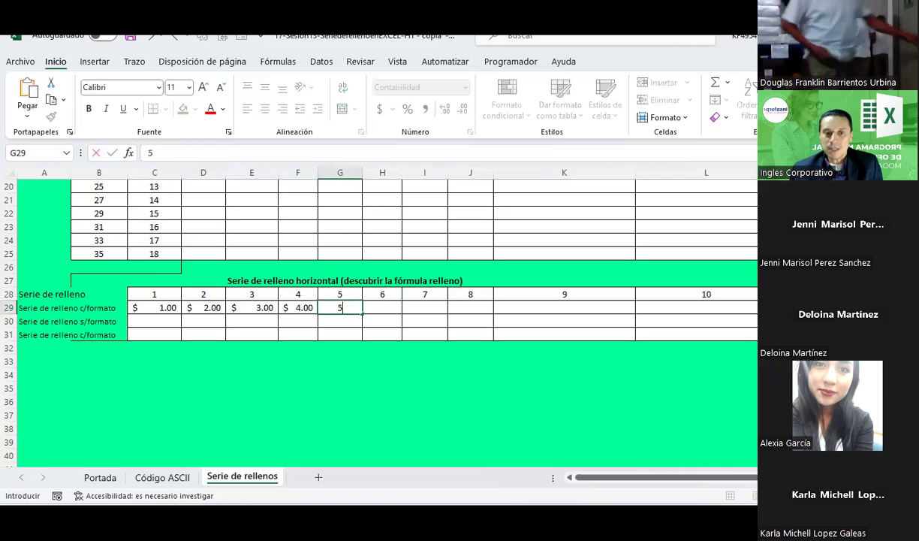
{"action": "key", "text": "Tab"}
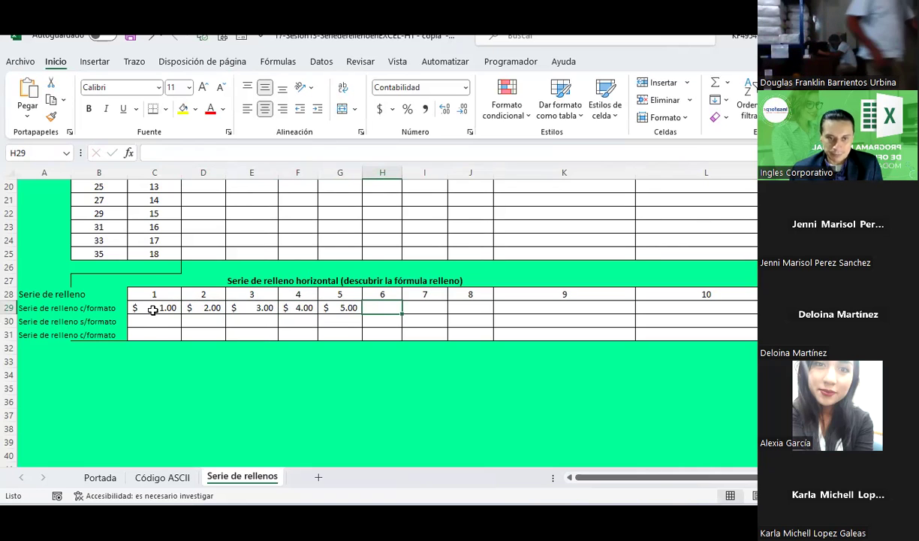
- Set C29:L29 to General number format and delete its 1–5 values
{"action": "left_click_drag", "start_coordinate": [153, 309], "coordinate": [722, 305]}
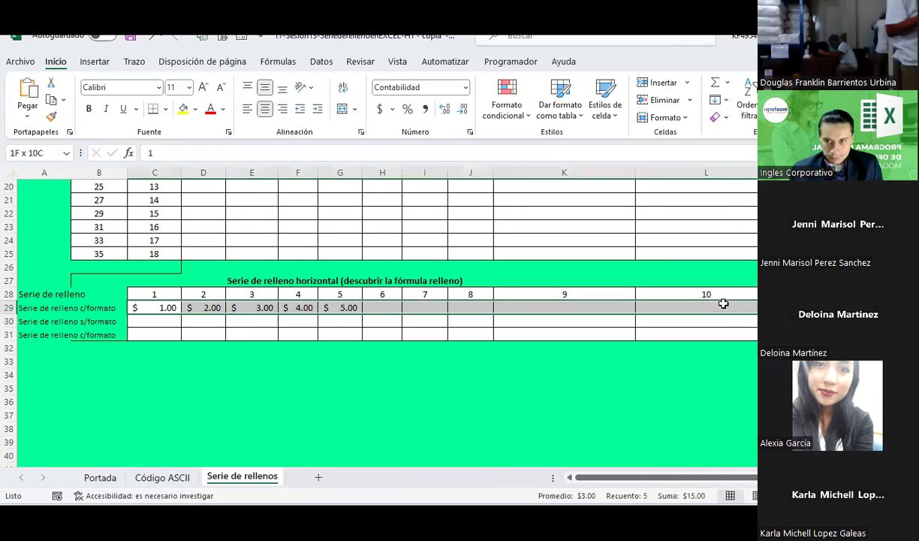
{"action": "left_click", "coordinate": [464, 91]}
{"action": "left_click", "coordinate": [421, 108]}
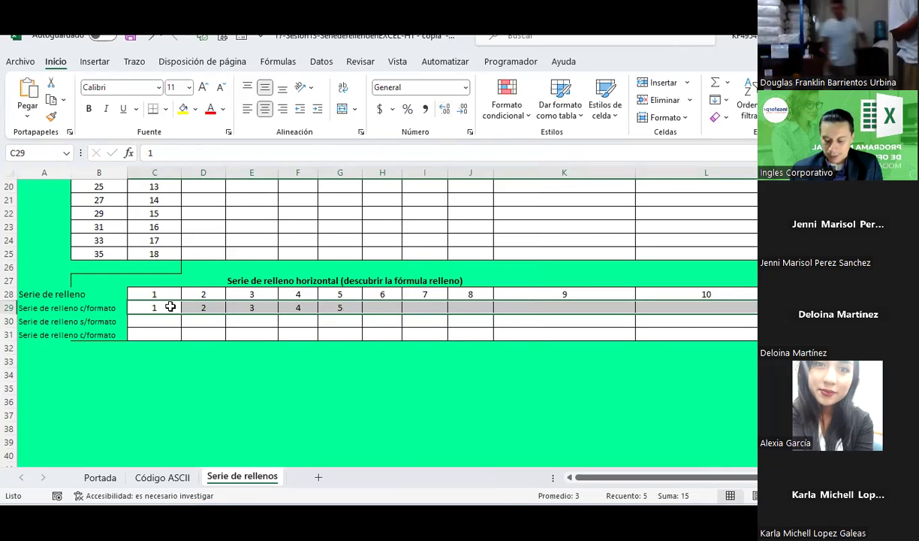
{"action": "key", "text": "Delete"}
{"action": "left_click", "coordinate": [169, 307]}
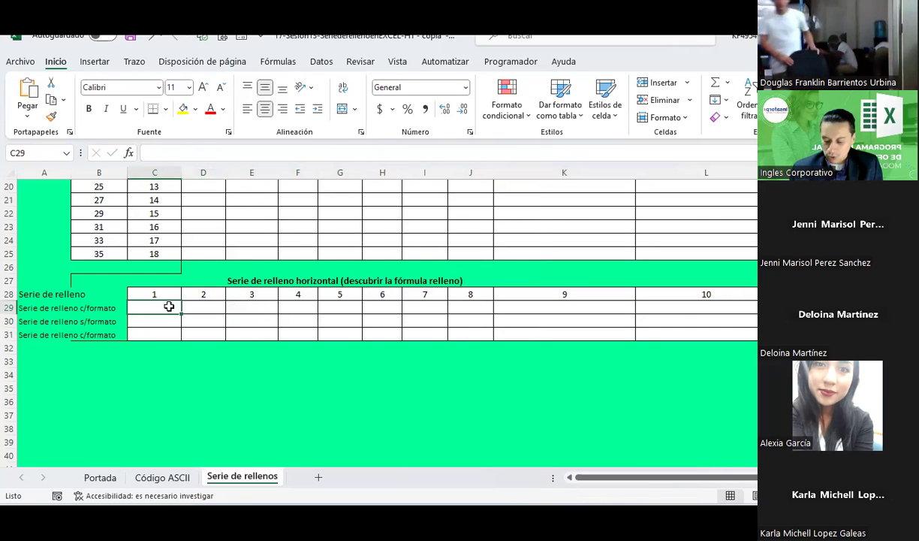
- Enter 1 in C29 and give it the accounting format, showing $1.00
{"action": "type", "text": "1"}
{"action": "key", "text": "Return"}
{"action": "left_click", "coordinate": [169, 307]}
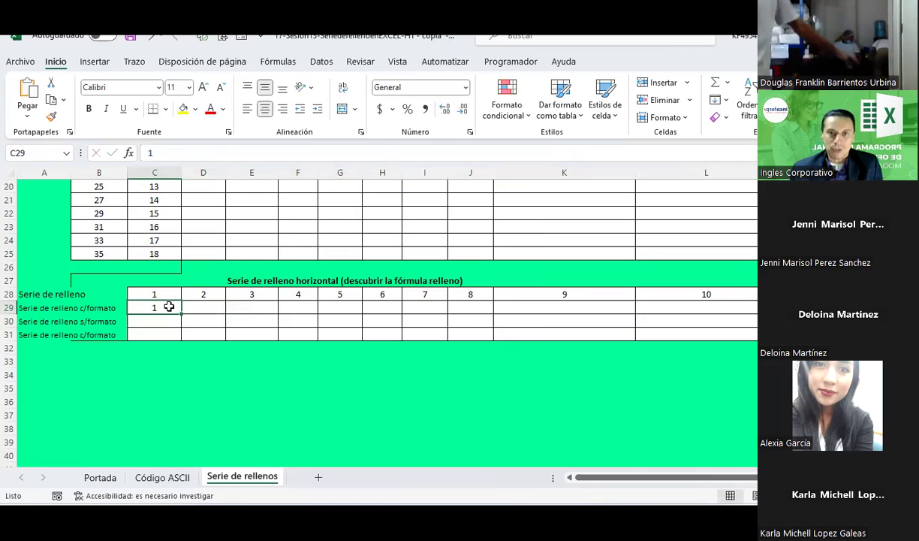
{"action": "left_click", "coordinate": [379, 109]}
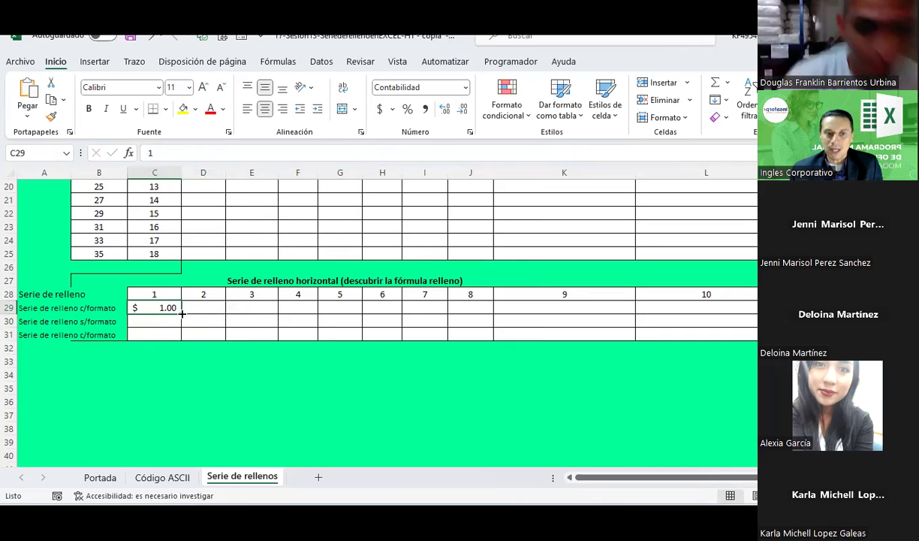
- Fill $1.00 across row 29 to L29, undo it, and check D29:L29 are empty
{"action": "left_click_drag", "start_coordinate": [182, 313], "coordinate": [729, 317]}
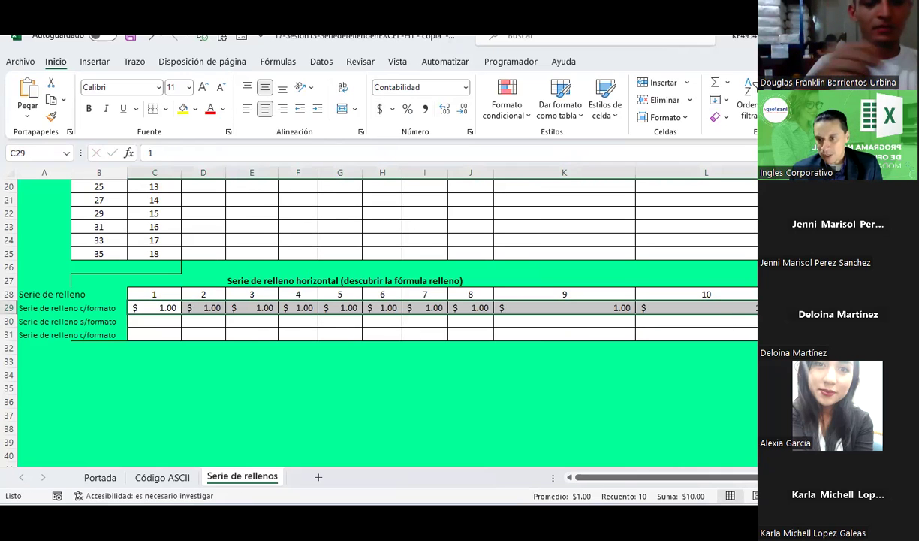
{"action": "key", "text": "ctrl+z"}
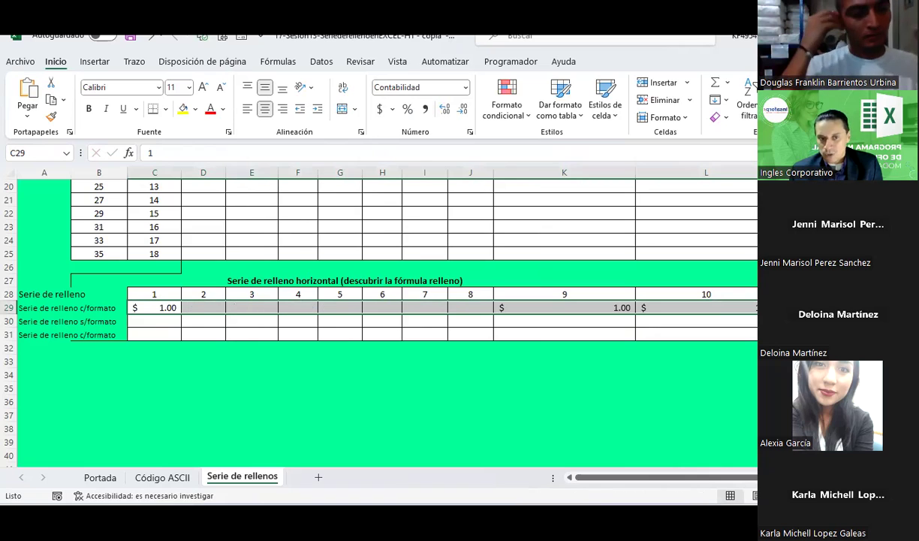
{"action": "left_click", "coordinate": [199, 307]}
{"action": "left_click", "coordinate": [253, 308]}
{"action": "left_click", "coordinate": [301, 308]}
{"action": "left_click", "coordinate": [340, 308]}
{"action": "left_click", "coordinate": [383, 308]}
{"action": "left_click", "coordinate": [424, 308]}
{"action": "left_click", "coordinate": [469, 307]}
{"action": "left_click", "coordinate": [564, 302]}
{"action": "left_click", "coordinate": [639, 304]}
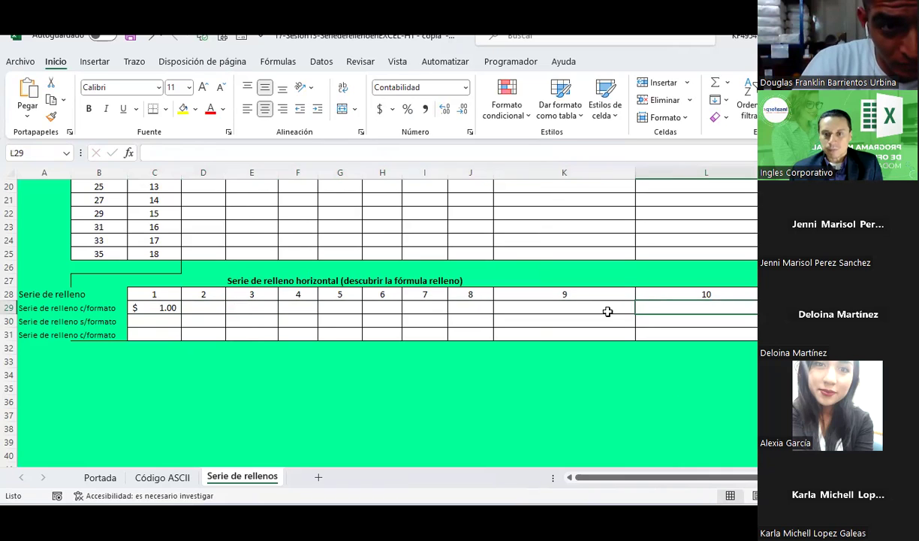
- Fill C30 with red and enter 2 in it
{"action": "left_click", "coordinate": [151, 321]}
{"action": "left_click", "coordinate": [193, 113]}
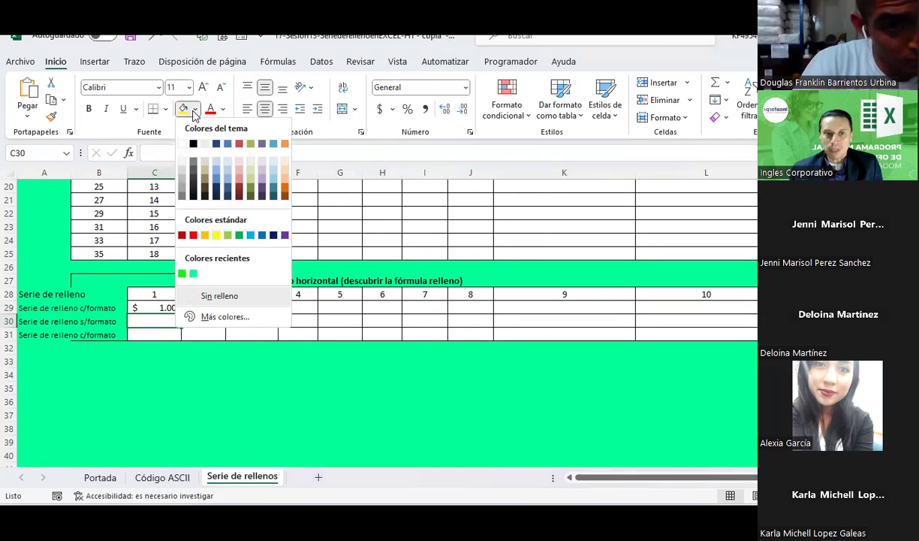
{"action": "left_click", "coordinate": [194, 237]}
{"action": "type", "text": "2"}
{"action": "key", "text": "Return"}
{"action": "left_click", "coordinate": [178, 319]}
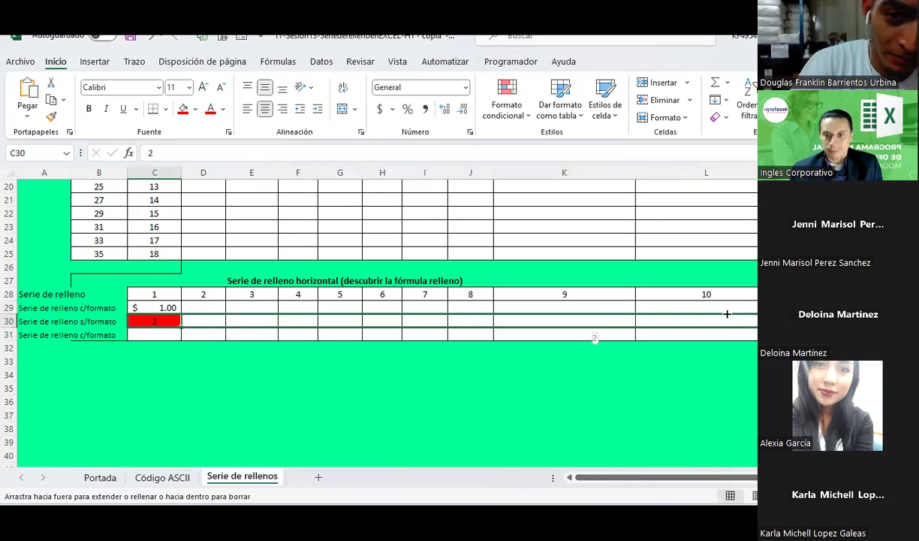
- Fill the 2 across row 30 to L30, toggling between the red series and unformatted copies
{"action": "left_click_drag", "start_coordinate": [182, 324], "coordinate": [721, 321]}
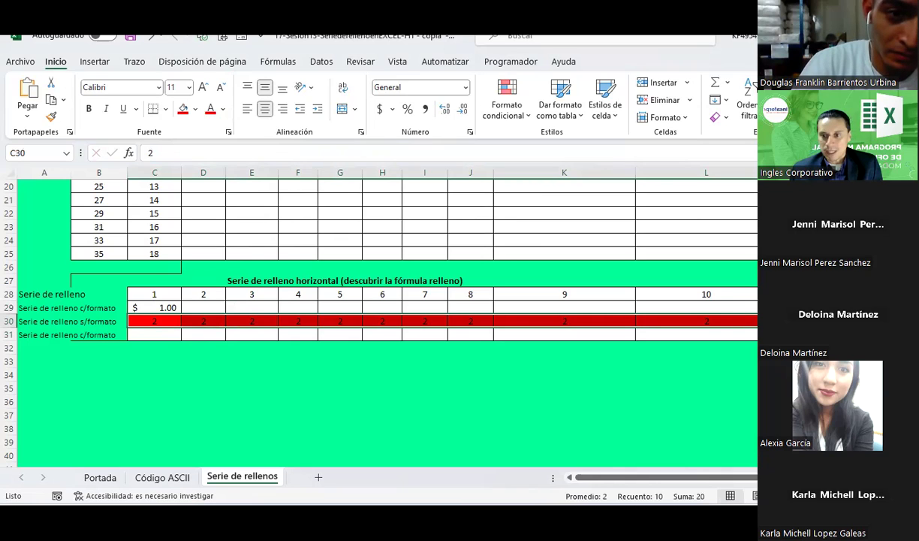
{"action": "key", "text": "ctrl+z"}
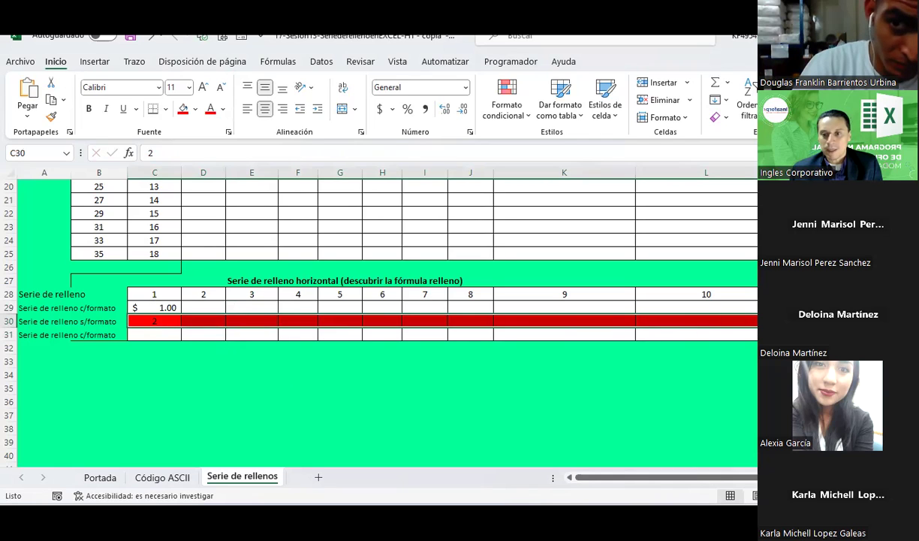
{"action": "key", "text": "ctrl+y"}
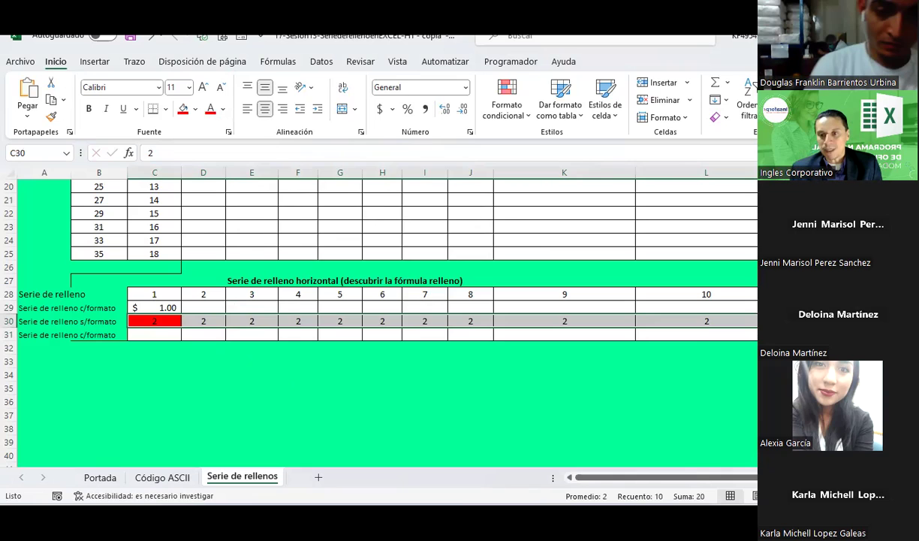
{"action": "key", "text": "ctrl+z"}
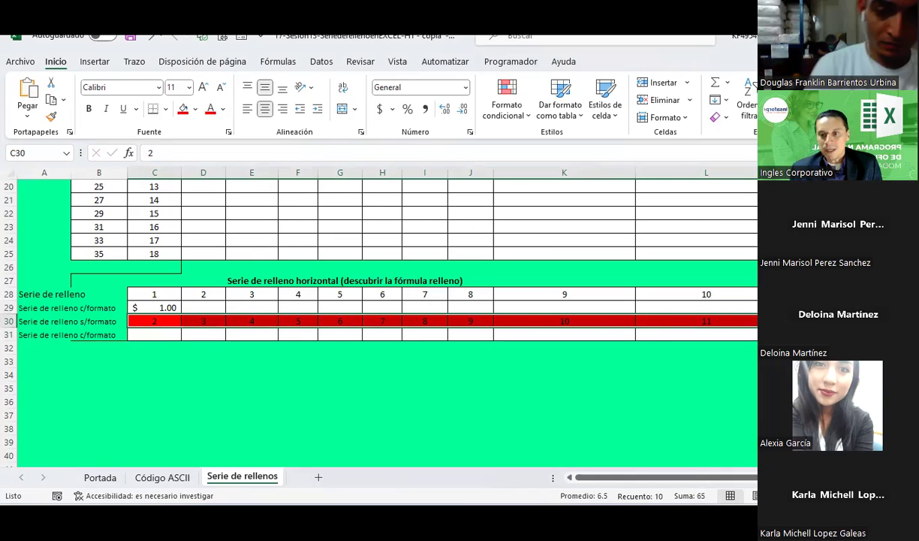
{"action": "key", "text": "ctrl+y"}
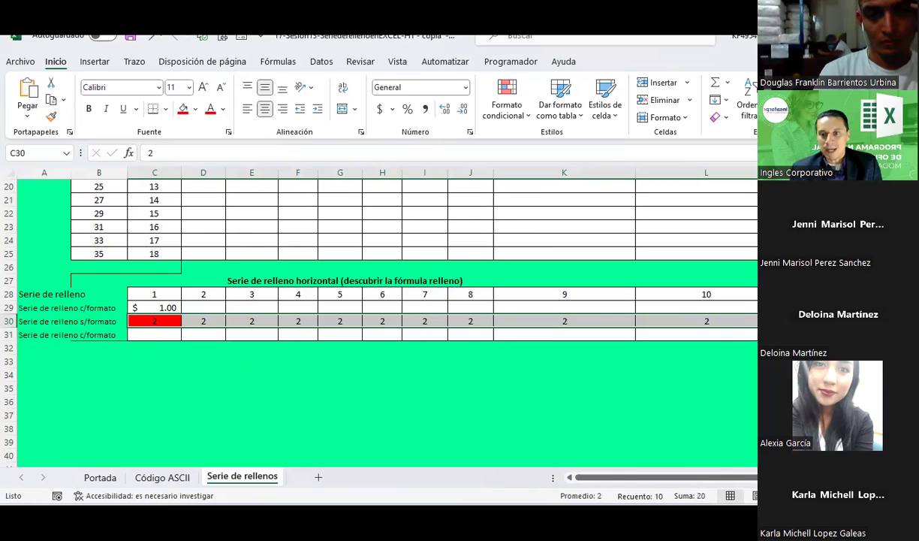
- Undo row 30's fill, enter 1 in C31, then fill it to L31 and undo
{"action": "key", "text": "ctrl+z"}
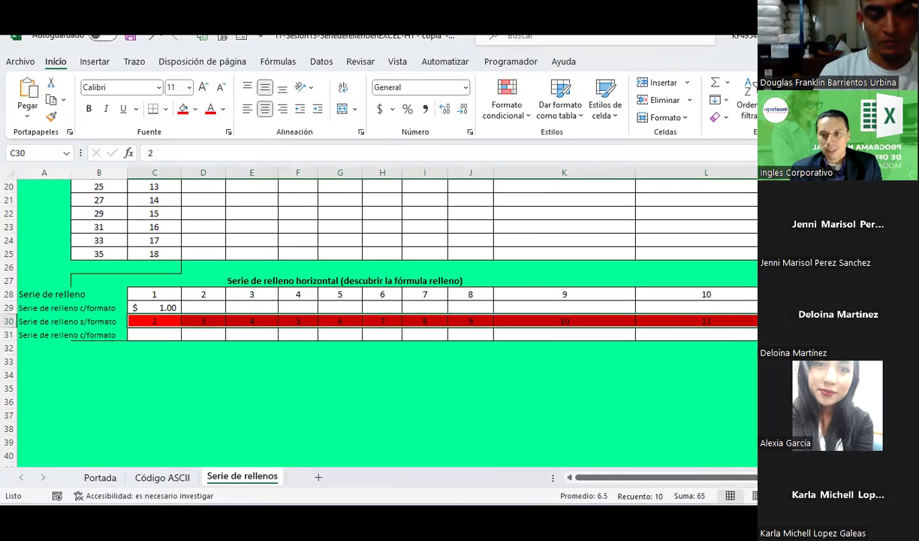
{"action": "key", "text": "ctrl+z"}
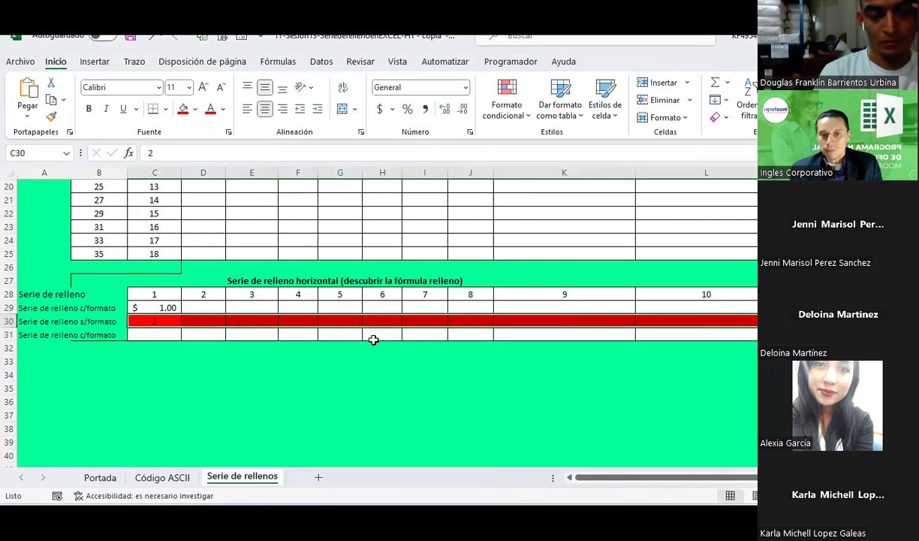
{"action": "left_click", "coordinate": [142, 336]}
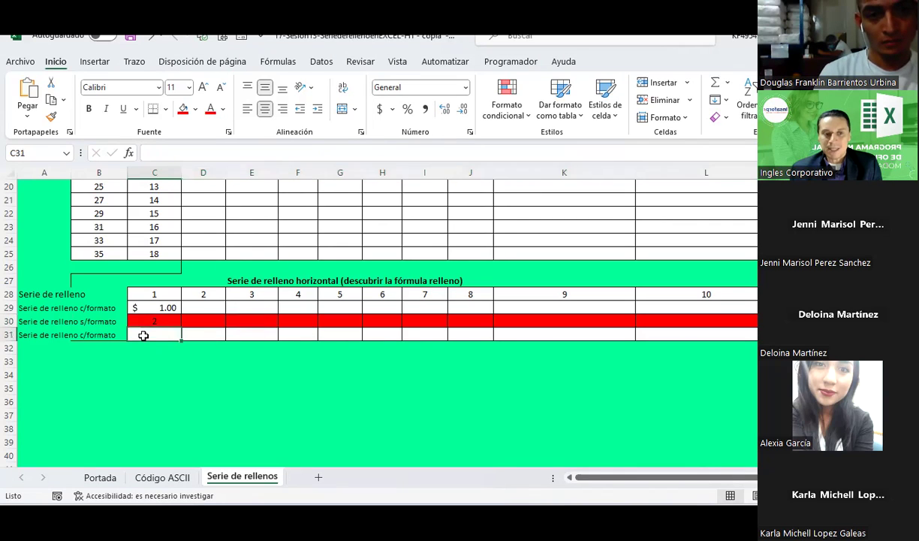
{"action": "type", "text": "1"}
{"action": "key", "text": "Return"}
{"action": "left_click", "coordinate": [154, 334]}
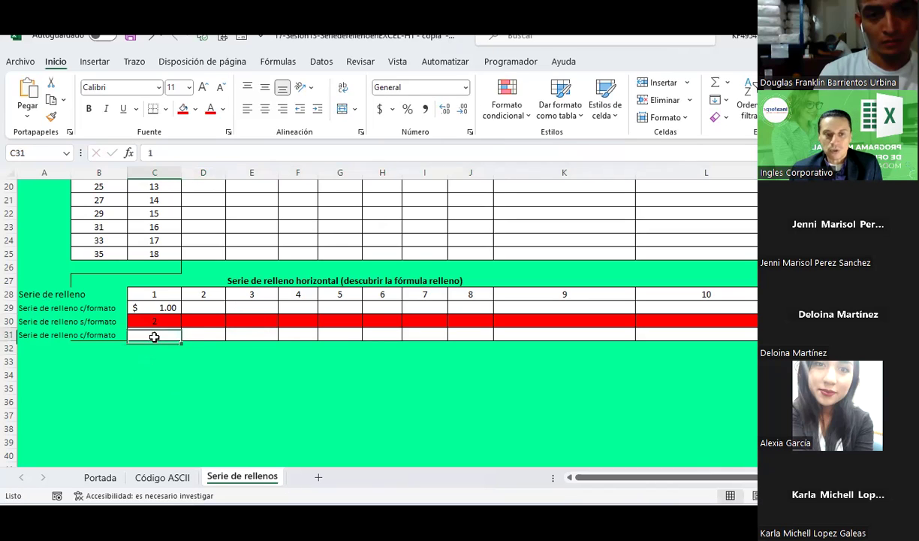
{"action": "mouse_move", "coordinate": [183, 342]}
{"action": "left_mouse_down"}
{"action": "mouse_move", "coordinate": [736, 352]}
{"action": "mouse_move", "coordinate": [756, 380]}
{"action": "left_mouse_up"}
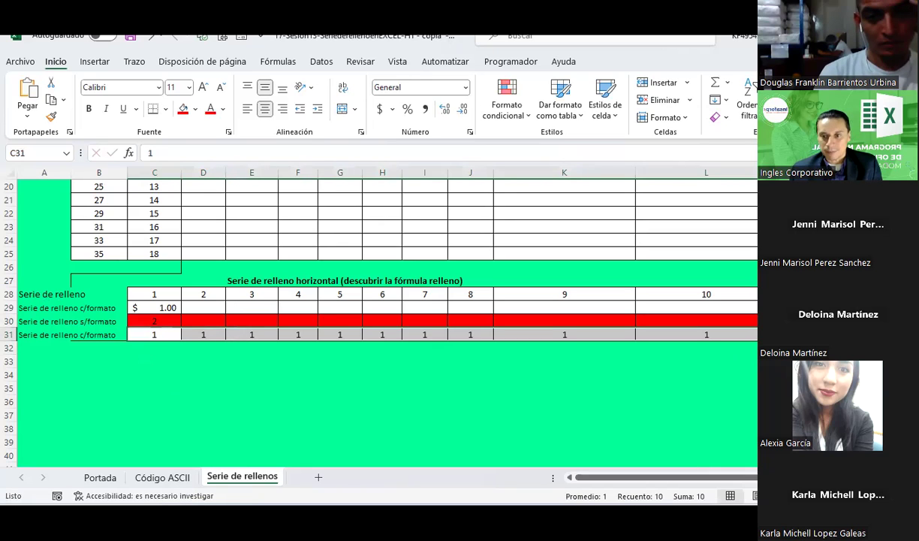
{"action": "key", "text": "ctrl+z"}
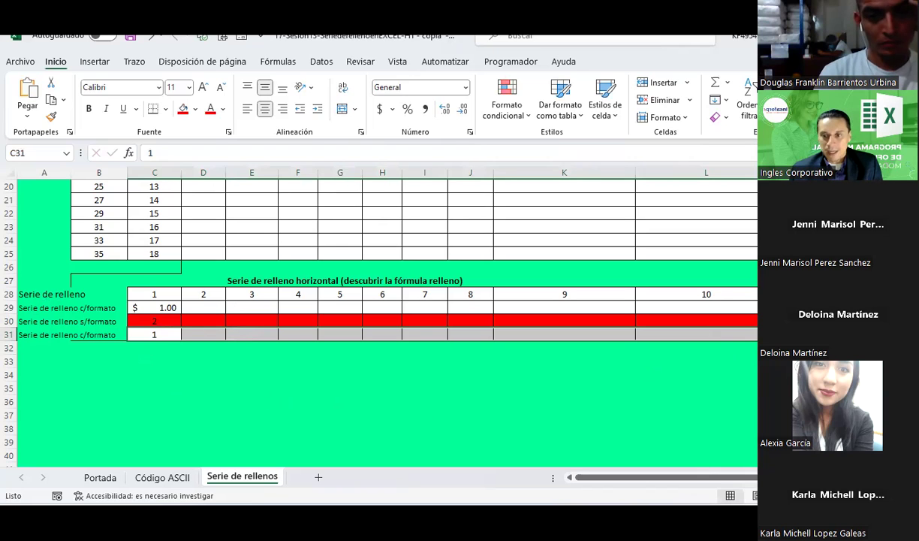
- Clear the values 2–18 from C9:C25
{"action": "scroll", "coordinate": [178, 304], "scroll_direction": "up", "scroll_amount": 5}
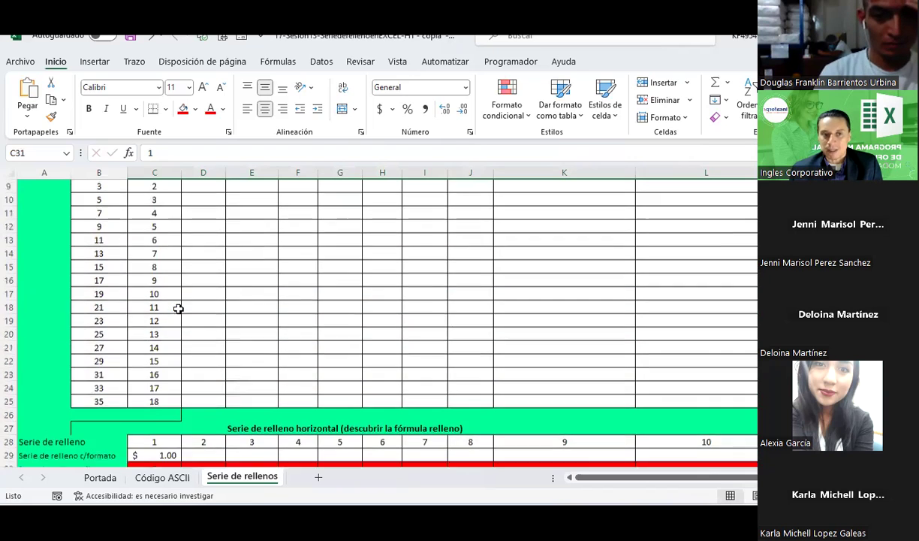
{"action": "mouse_move", "coordinate": [154, 274]}
{"action": "left_mouse_down"}
{"action": "mouse_move", "coordinate": [154, 428]}
{"action": "mouse_move", "coordinate": [154, 421]}
{"action": "left_mouse_up"}
{"action": "key", "text": "Delete"}
- Drag C8's 1 down to C25 and convert it to a 1–18 series with Serie de relleno
{"action": "scroll", "coordinate": [154, 420], "scroll_direction": "up", "scroll_amount": 1}
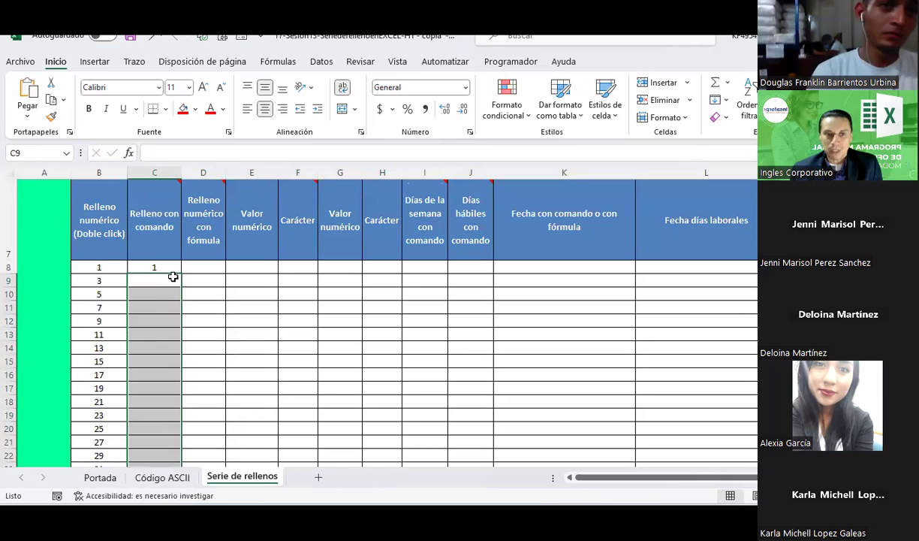
{"action": "left_click", "coordinate": [172, 269]}
{"action": "left_click_drag", "start_coordinate": [183, 274], "coordinate": [164, 406]}
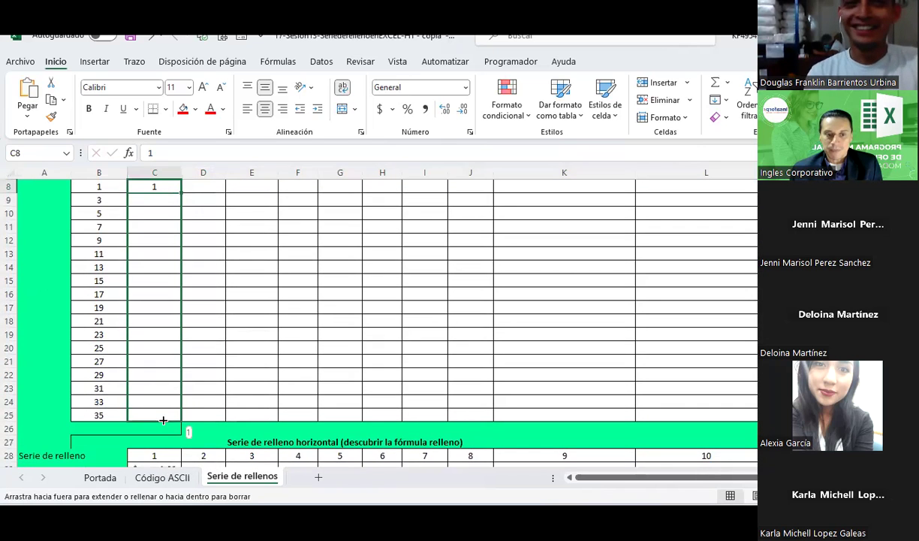
{"action": "left_click_drag", "start_coordinate": [163, 414], "coordinate": [163, 418]}
{"action": "left_click", "coordinate": [192, 431]}
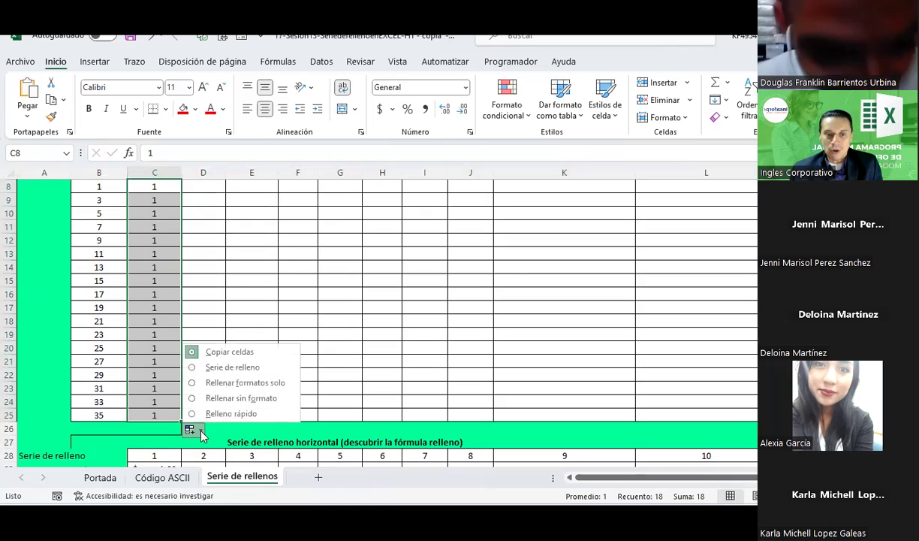
{"action": "left_click", "coordinate": [226, 367]}
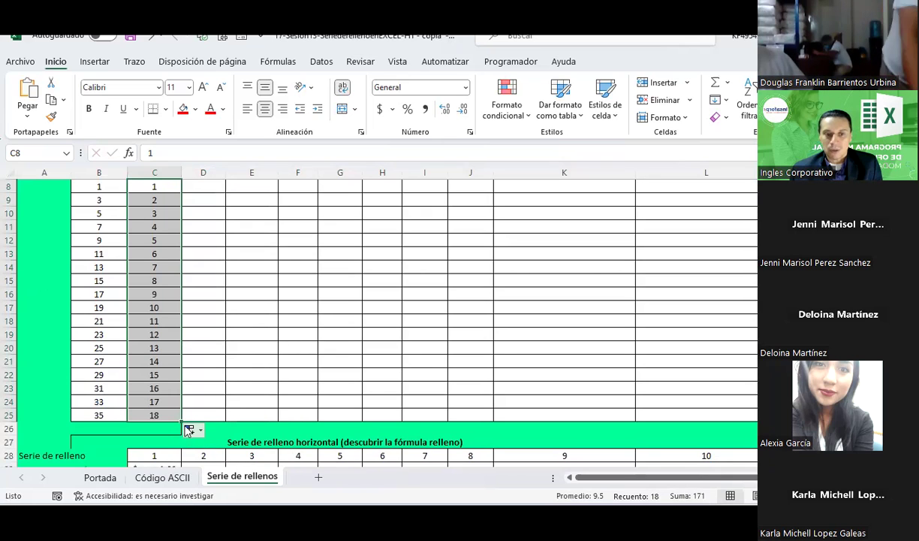
{"action": "left_click", "coordinate": [189, 429]}
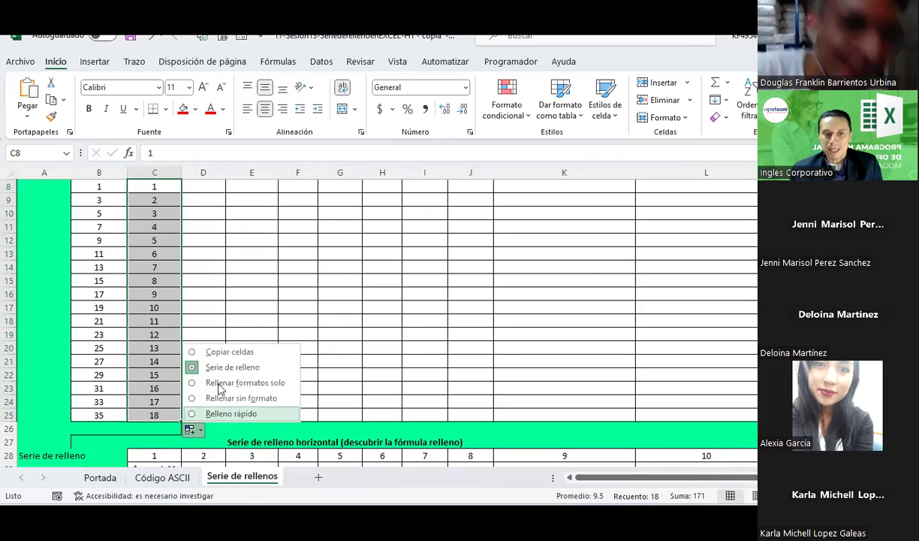
{"action": "left_click", "coordinate": [210, 285]}
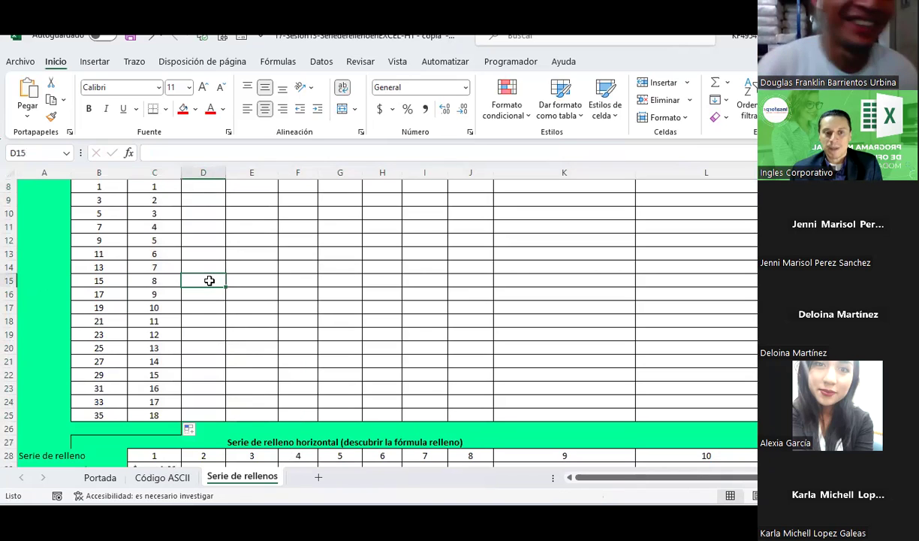
{"action": "scroll", "coordinate": [210, 263], "scroll_direction": "up", "scroll_amount": 1}
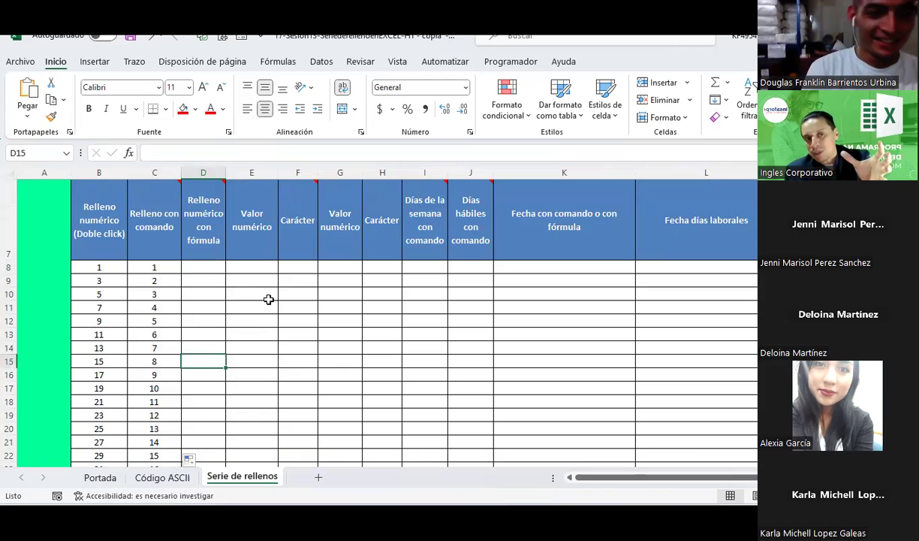
{"action": "scroll", "coordinate": [268, 300], "scroll_direction": "up", "scroll_amount": 1}
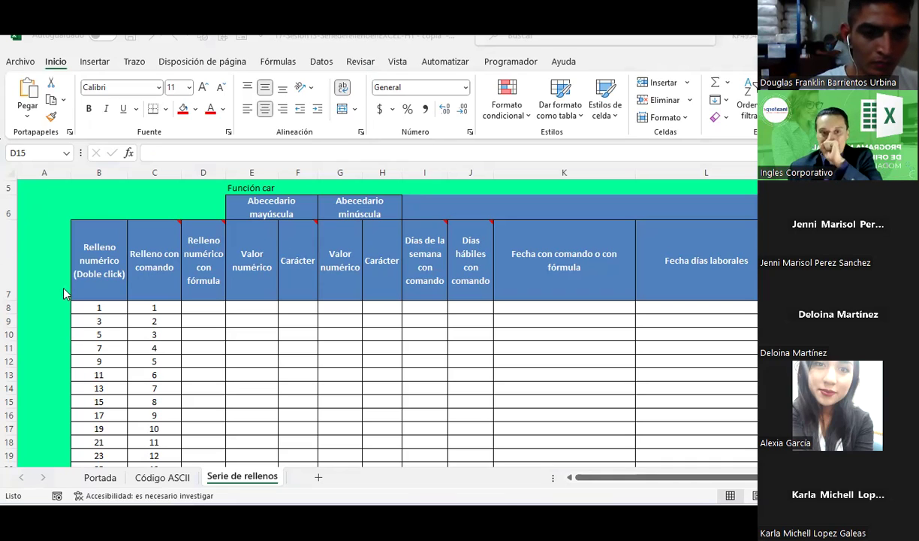
{"action": "key", "text": "alt+Tab"}
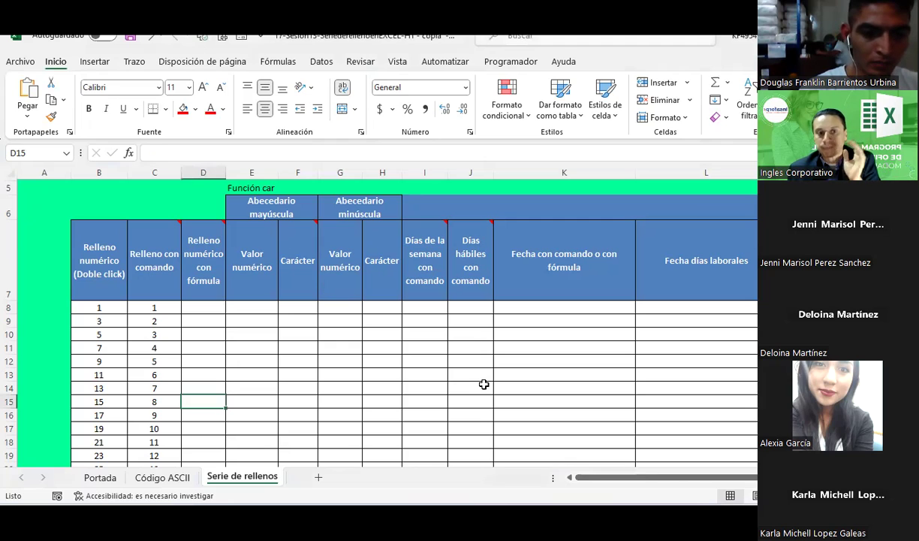
{"action": "left_click", "coordinate": [406, 369]}
{"action": "scroll", "coordinate": [406, 369], "scroll_direction": "up", "scroll_amount": 2}
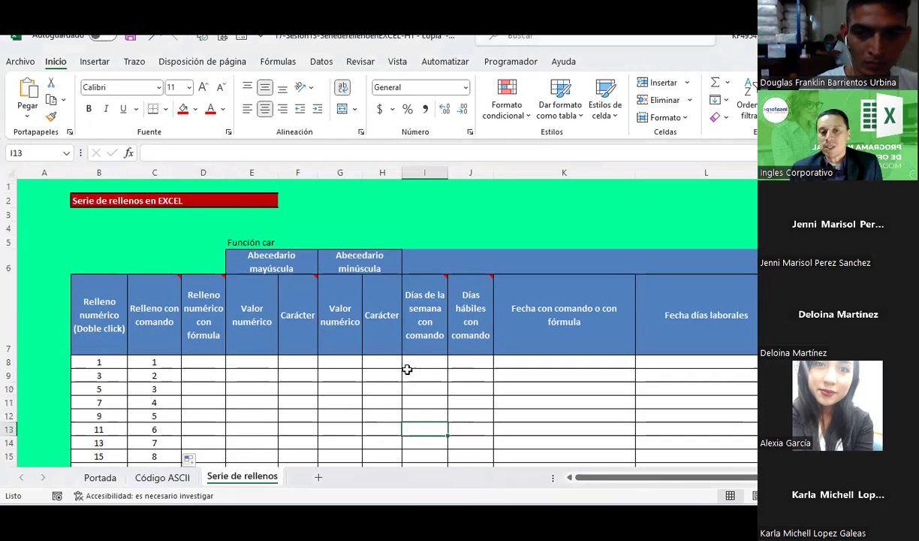
{"action": "scroll", "coordinate": [406, 369], "scroll_direction": "down", "scroll_amount": 1}
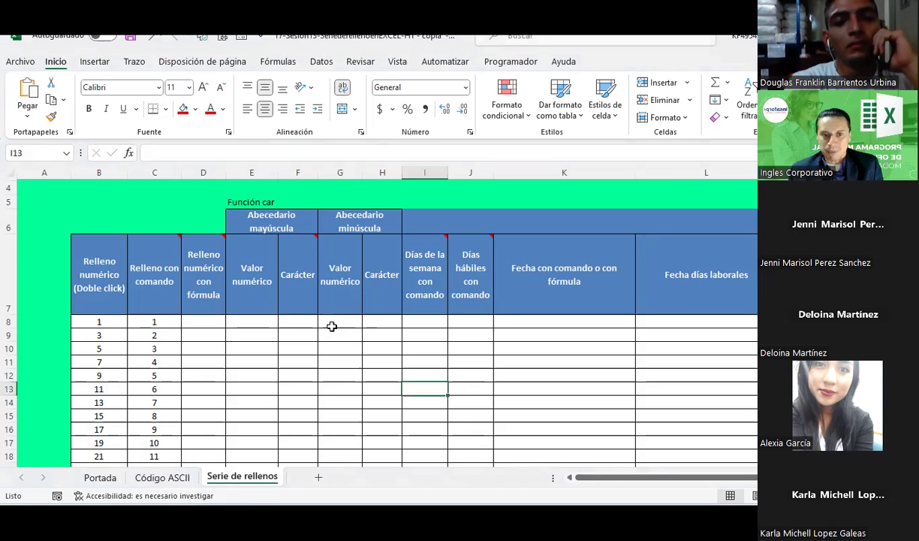
{"action": "scroll", "coordinate": [252, 316], "scroll_direction": "down", "scroll_amount": 2}
{"action": "scroll", "coordinate": [255, 295], "scroll_direction": "up", "scroll_amount": 1}
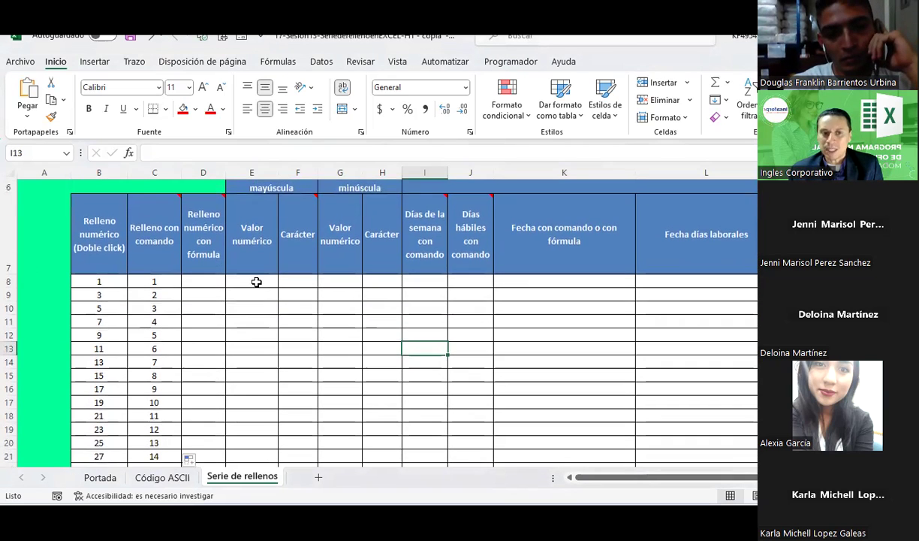
{"action": "left_click", "coordinate": [208, 280]}
{"action": "left_click", "coordinate": [242, 282]}
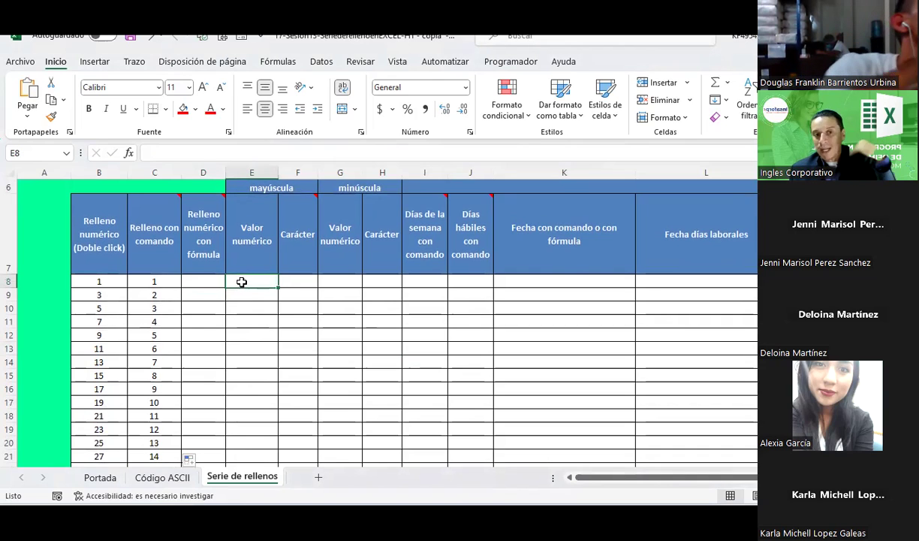
{"action": "scroll", "coordinate": [241, 282], "scroll_direction": "up", "scroll_amount": 1}
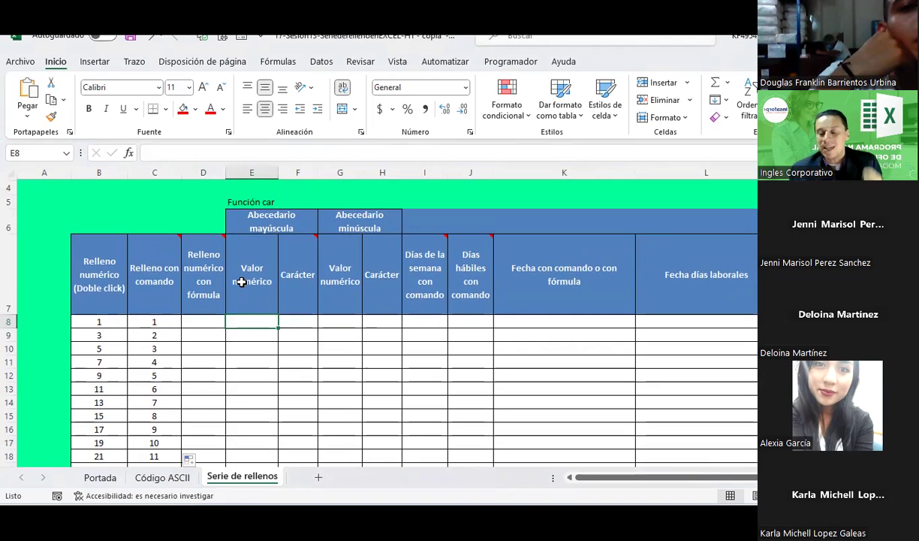
{"action": "scroll", "coordinate": [241, 281], "scroll_direction": "down", "scroll_amount": 2}
{"action": "scroll", "coordinate": [241, 282], "scroll_direction": "up", "scroll_amount": 1}
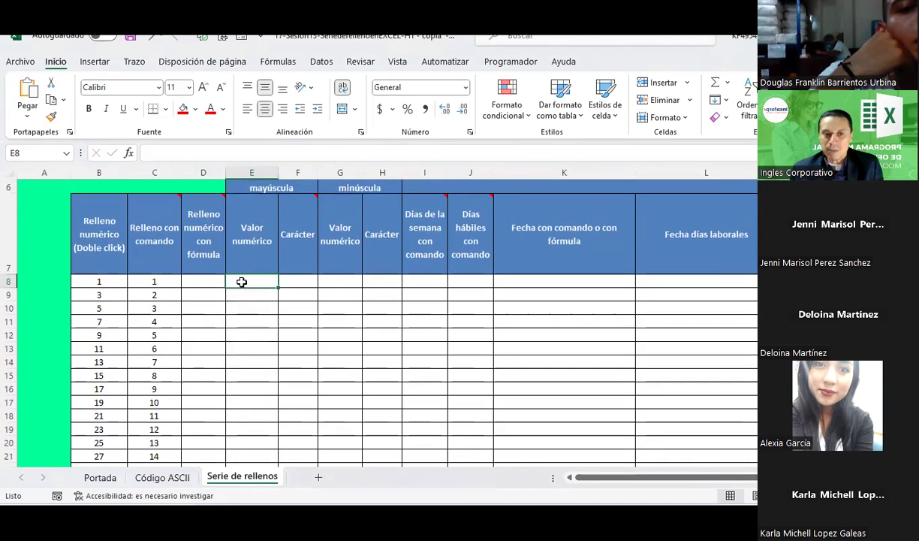
{"action": "left_click", "coordinate": [192, 282]}
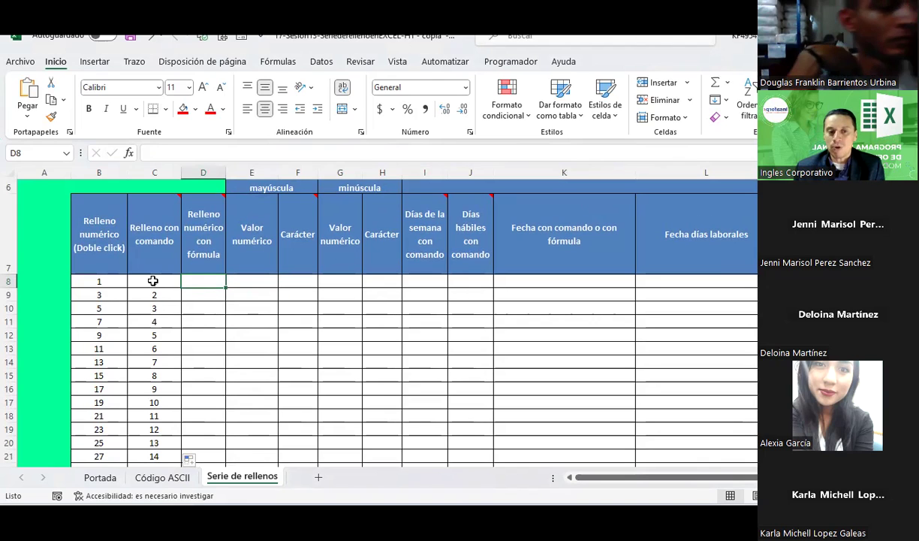
- Enter 1 in D8 and the formula =D8+1 in D9
{"action": "type", "text": "1"}
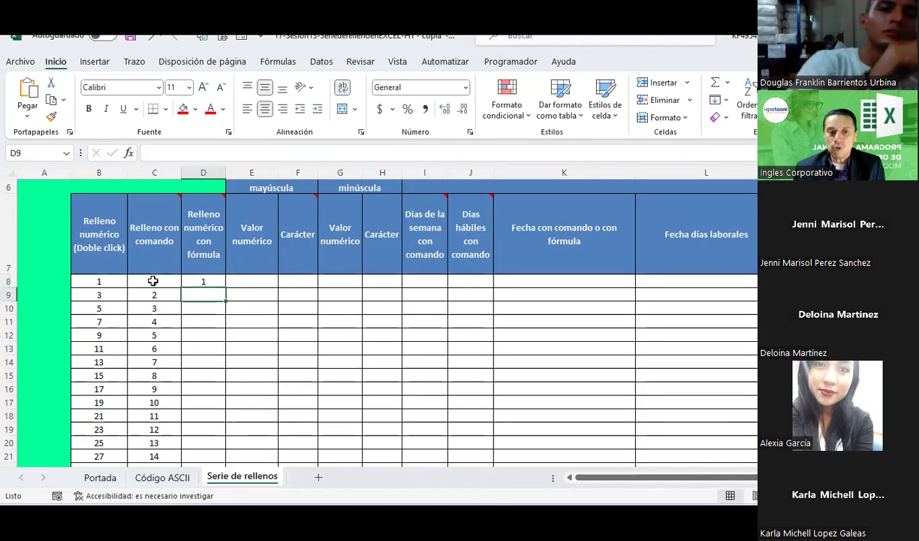
{"action": "key", "text": "Return"}
{"action": "type", "text": "="}
{"action": "key", "text": "Up"}
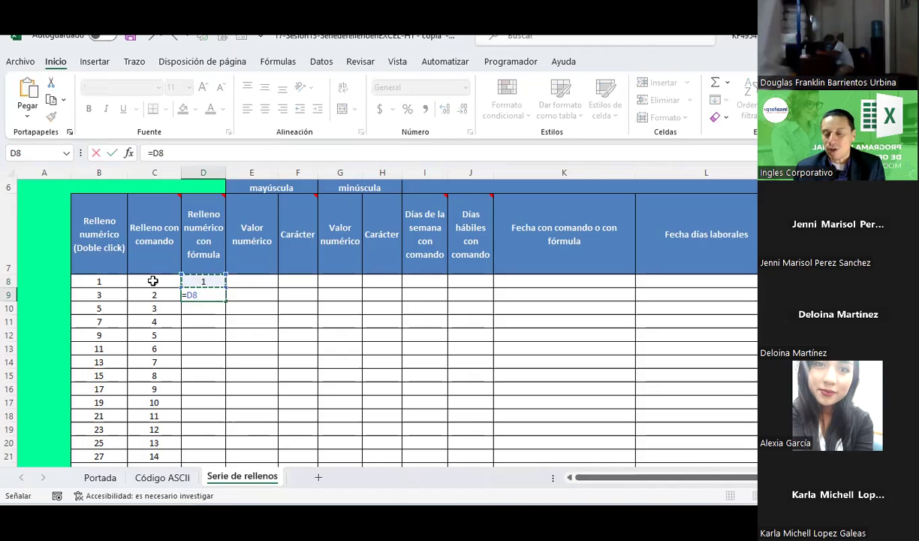
{"action": "type", "text": "+1"}
{"action": "key", "text": "Return"}
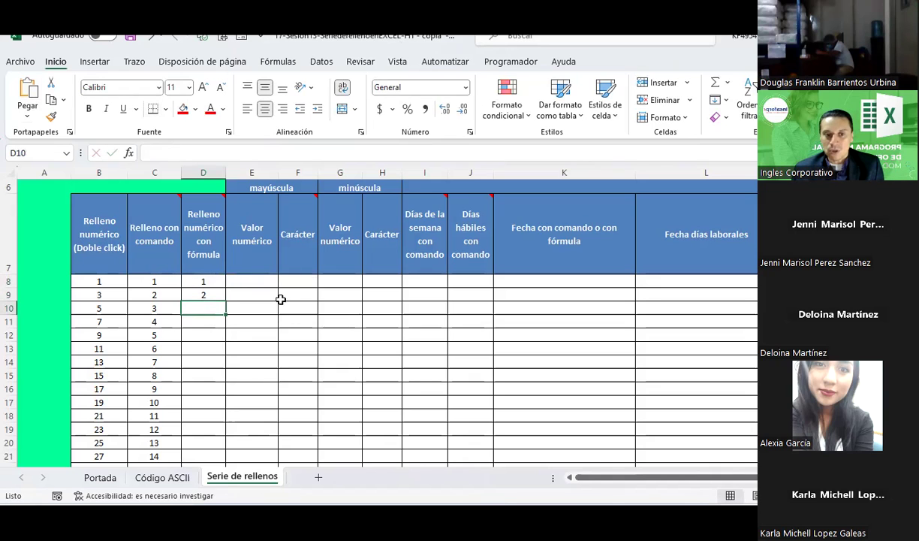
- Copy the D9 formula down to D25 and check the formulas in D10 and D11
{"action": "left_click", "coordinate": [203, 295]}
{"action": "left_click_drag", "start_coordinate": [227, 302], "coordinate": [194, 436]}
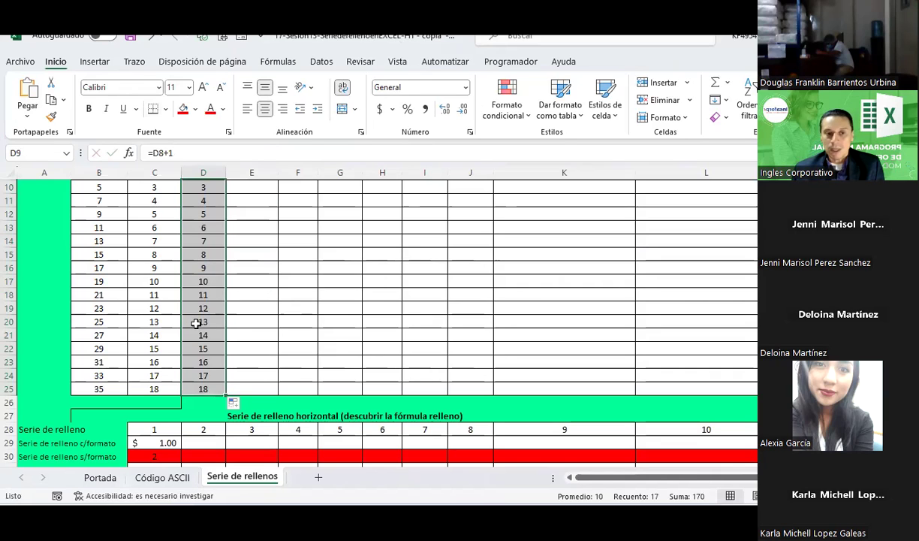
{"action": "scroll", "coordinate": [191, 295], "scroll_direction": "up", "scroll_amount": 1}
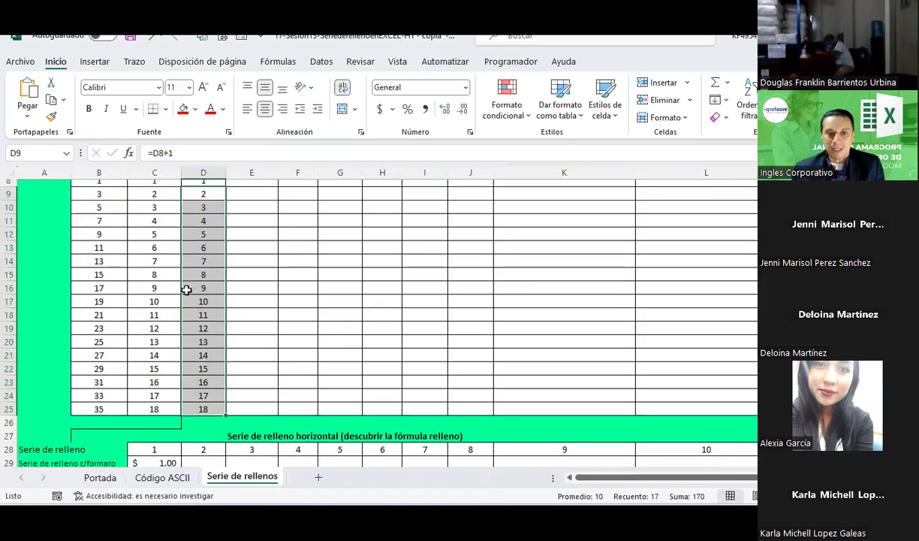
{"action": "scroll", "coordinate": [191, 294], "scroll_direction": "up", "scroll_amount": 1}
{"action": "left_click", "coordinate": [199, 297]}
{"action": "left_click", "coordinate": [202, 308]}
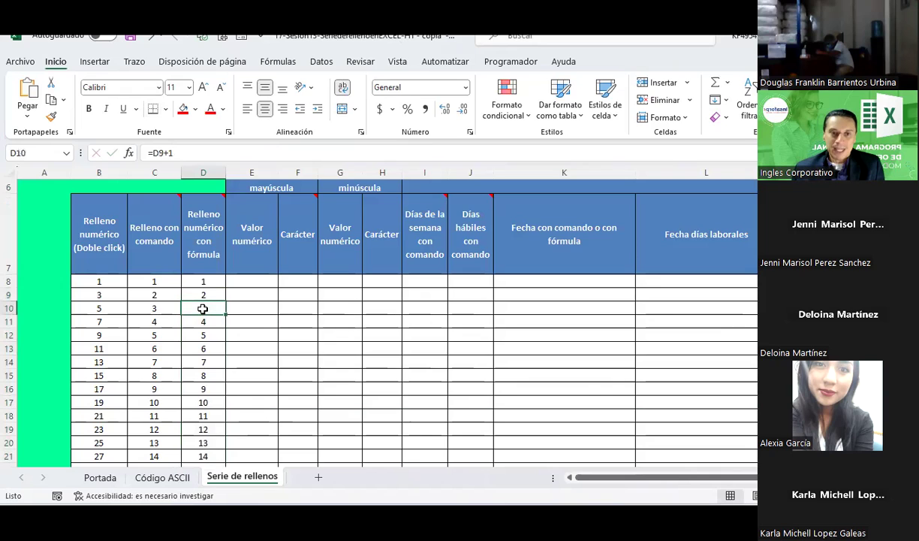
{"action": "left_click", "coordinate": [207, 326]}
{"action": "left_click", "coordinate": [203, 296]}
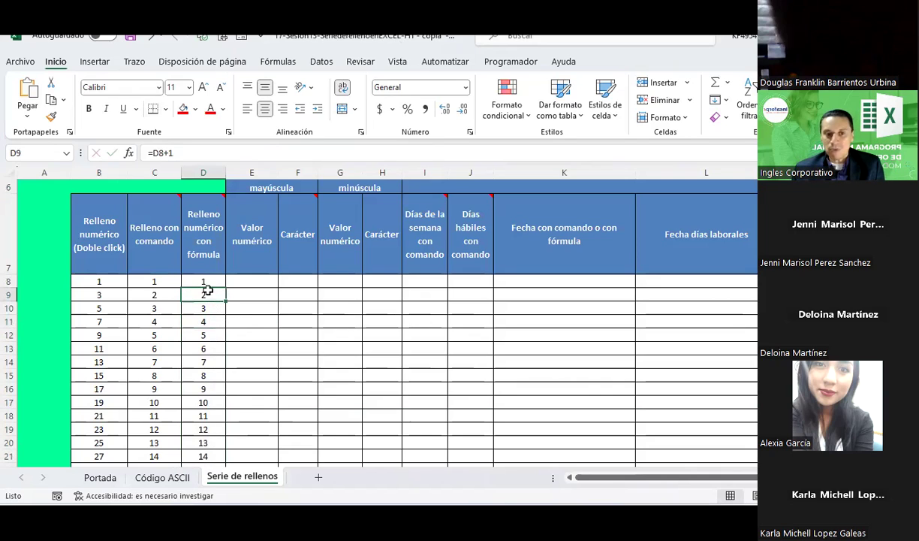
- Change the D9 formula to =D8+7 and inspect the result in D19
{"action": "left_click", "coordinate": [170, 149]}
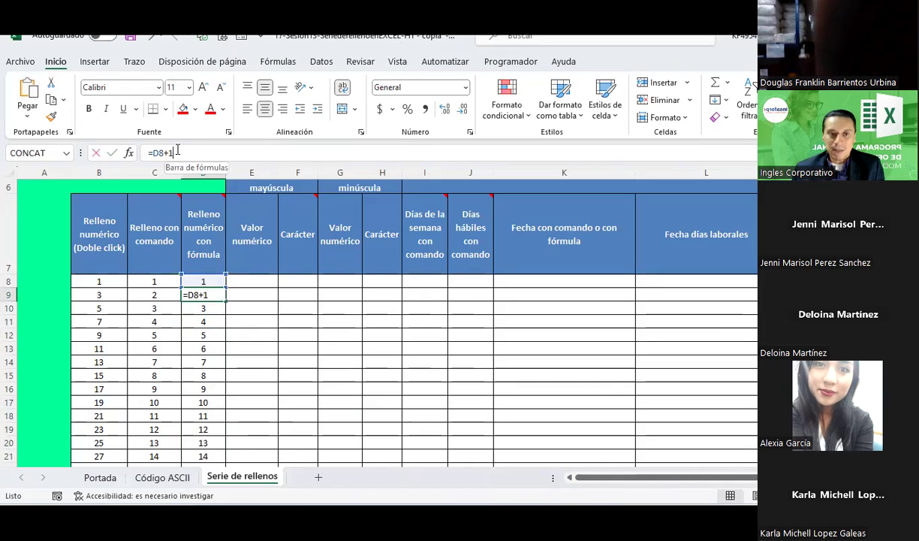
{"action": "key", "text": "BackSpace"}
{"action": "type", "text": "7"}
{"action": "key", "text": "Return"}
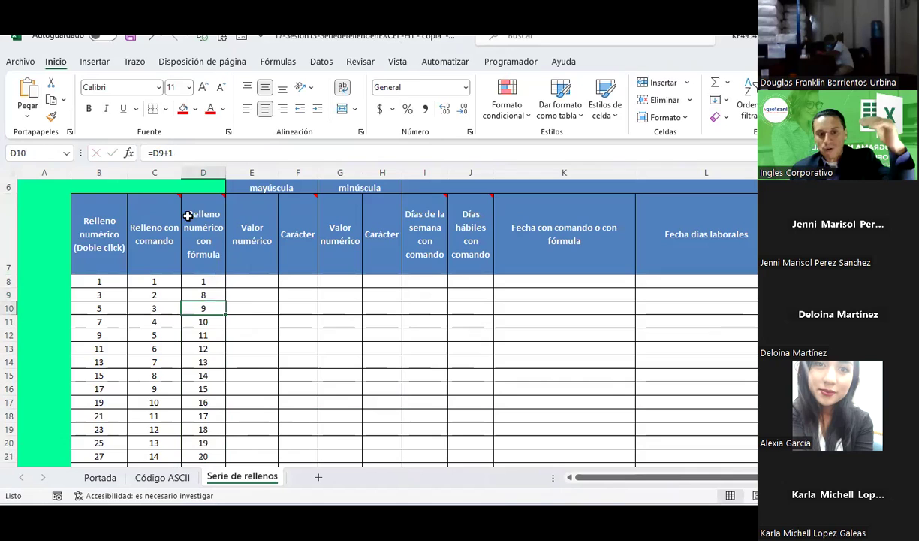
{"action": "scroll", "coordinate": [266, 330], "scroll_direction": "down", "scroll_amount": 2}
{"action": "left_click", "coordinate": [201, 306]}
{"action": "scroll", "coordinate": [198, 255], "scroll_direction": "up", "scroll_amount": 1}
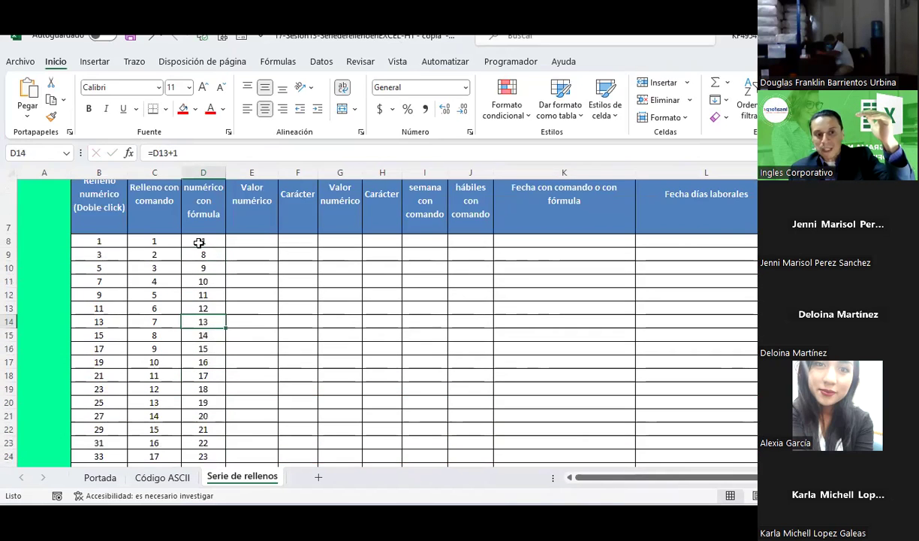
{"action": "left_click", "coordinate": [200, 251]}
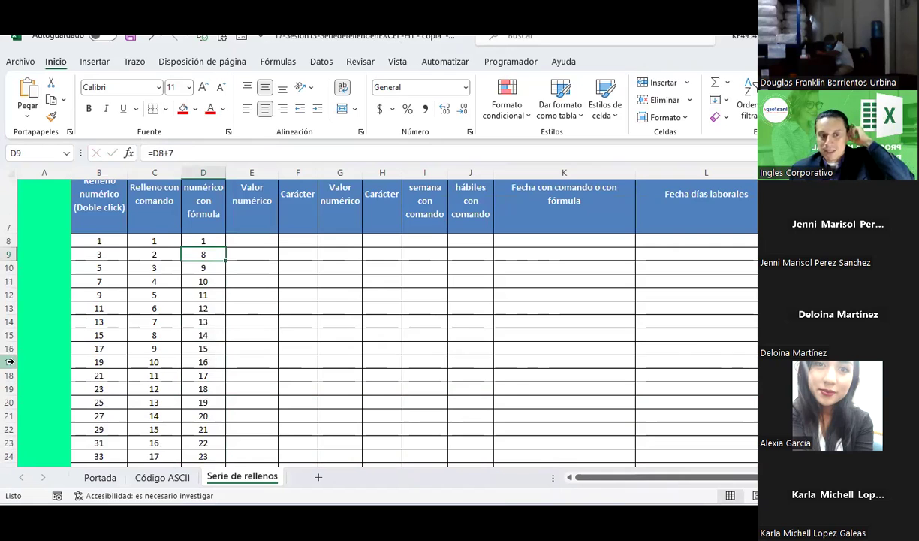
- Delete row 17, try filling the formula over the #REF! errors, then undo
{"action": "left_click", "coordinate": [9, 362]}
{"action": "right_click", "coordinate": [9, 362]}
{"action": "left_click", "coordinate": [57, 254]}
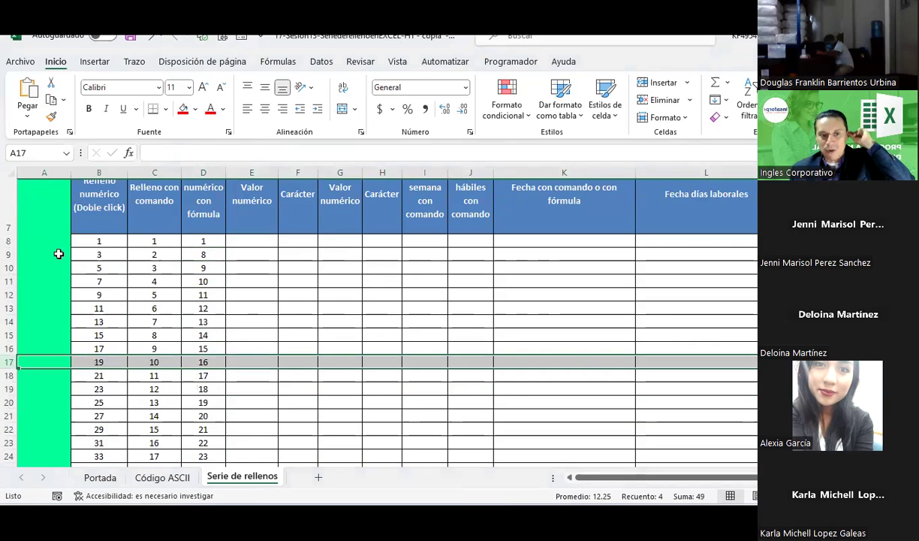
{"action": "scroll", "coordinate": [228, 353], "scroll_direction": "down", "scroll_amount": 1}
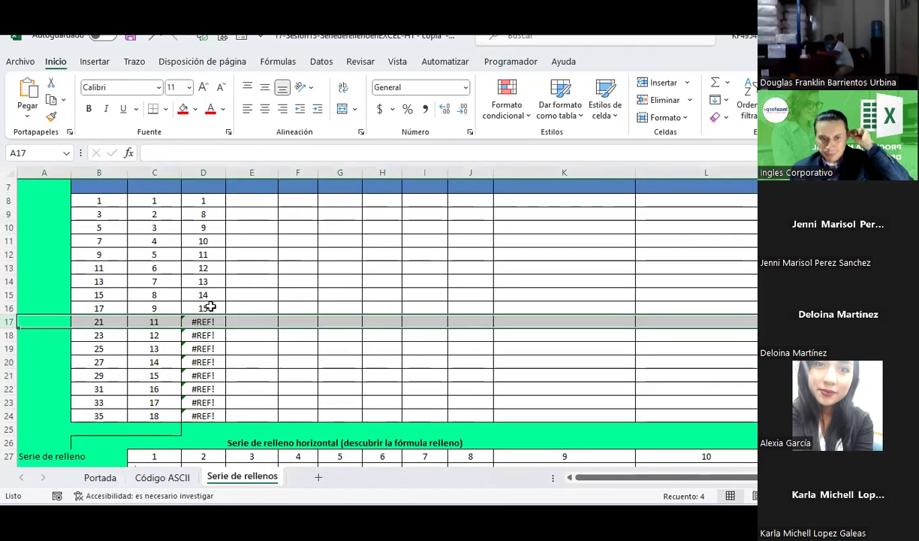
{"action": "left_click", "coordinate": [215, 309]}
{"action": "double_click", "coordinate": [224, 315]}
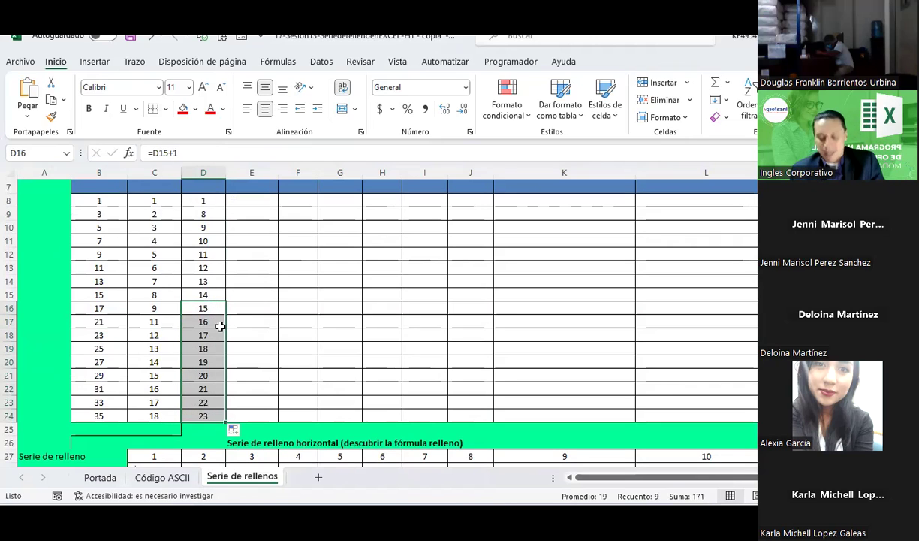
{"action": "key", "text": "ctrl+z"}
{"action": "key", "text": "ctrl+z"}
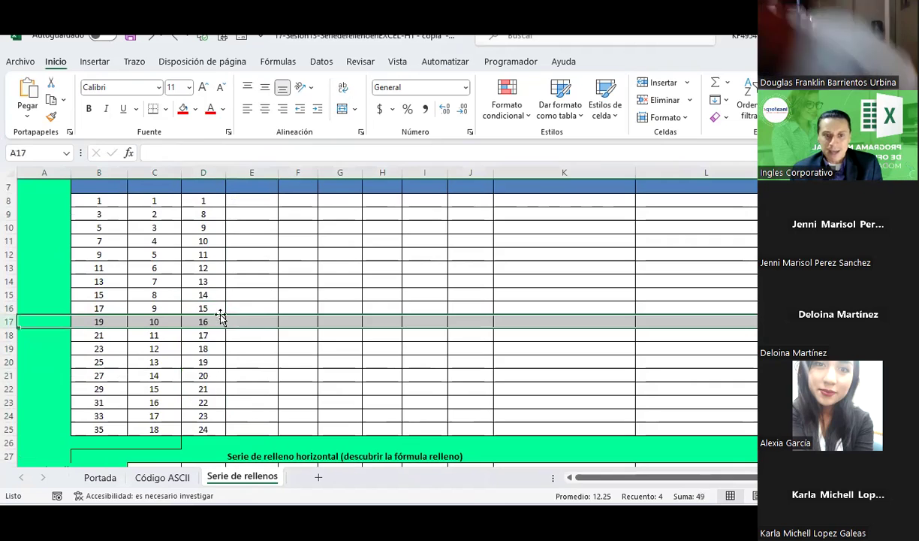
{"action": "scroll", "coordinate": [224, 301], "scroll_direction": "up", "scroll_amount": 1}
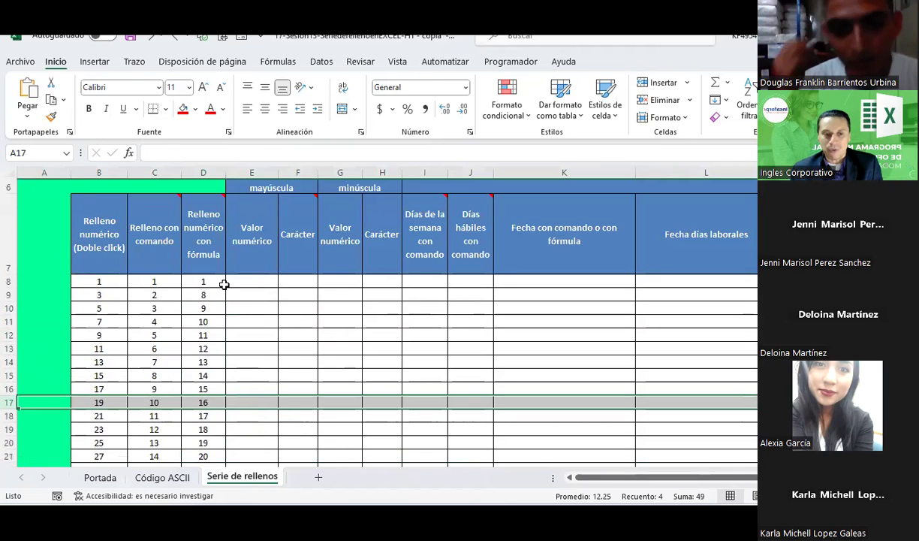
{"action": "left_click", "coordinate": [206, 297]}
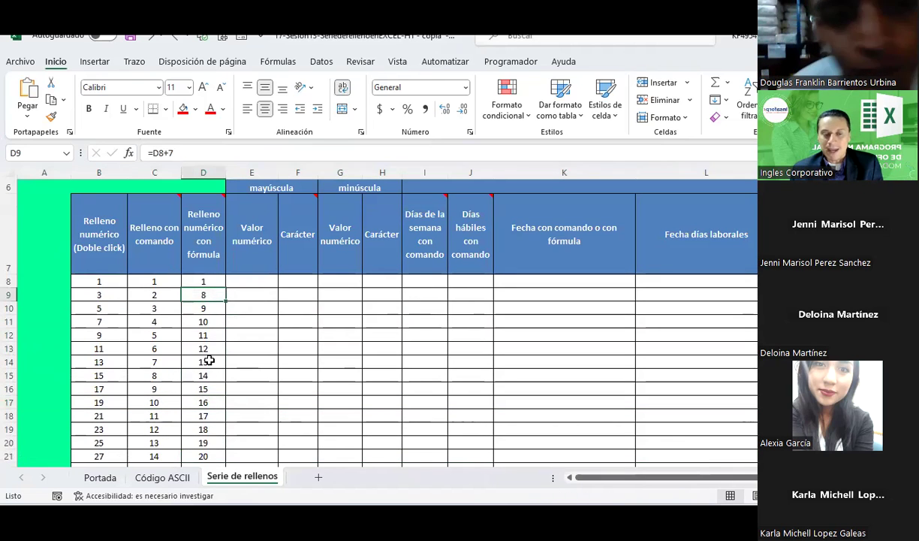
{"action": "left_click", "coordinate": [202, 282]}
{"action": "left_click", "coordinate": [203, 322]}
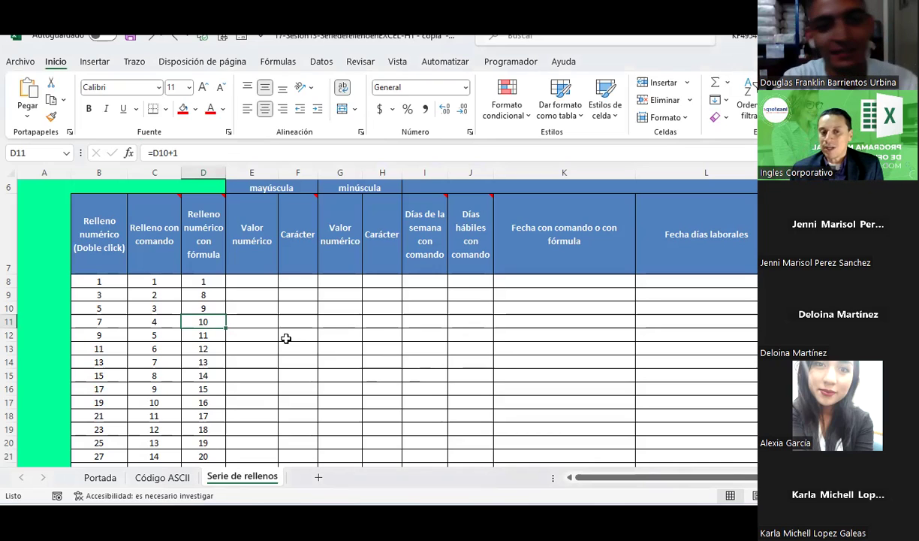
{"action": "mouse_move", "coordinate": [285, 217]}
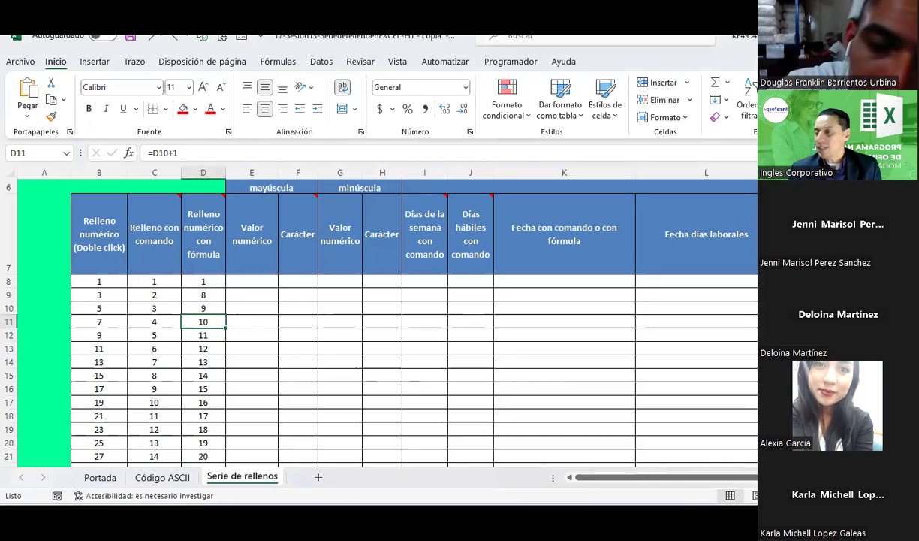
- On the Código ASCII sheet, drag the lower ASCII image up to close the gap, then select K14
{"action": "left_click", "coordinate": [158, 477]}
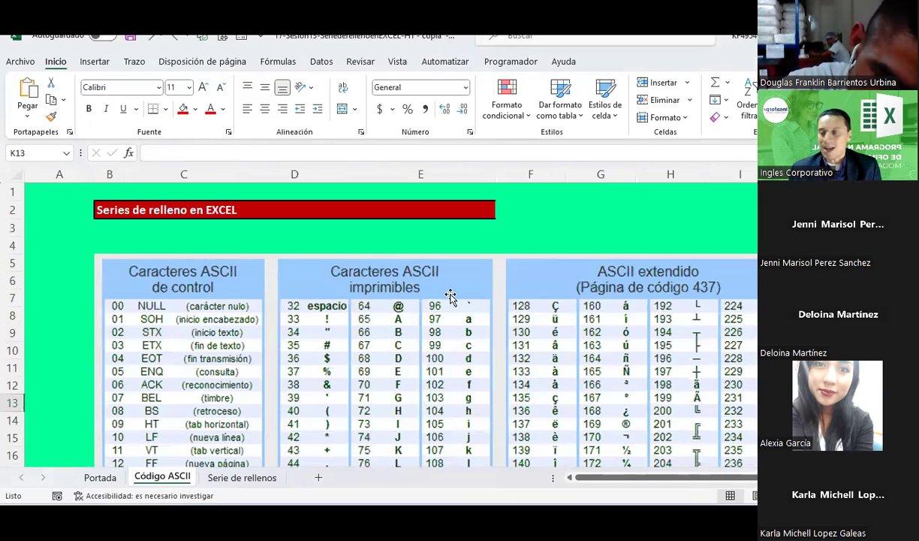
{"action": "scroll", "coordinate": [451, 297], "scroll_direction": "down", "scroll_amount": 1}
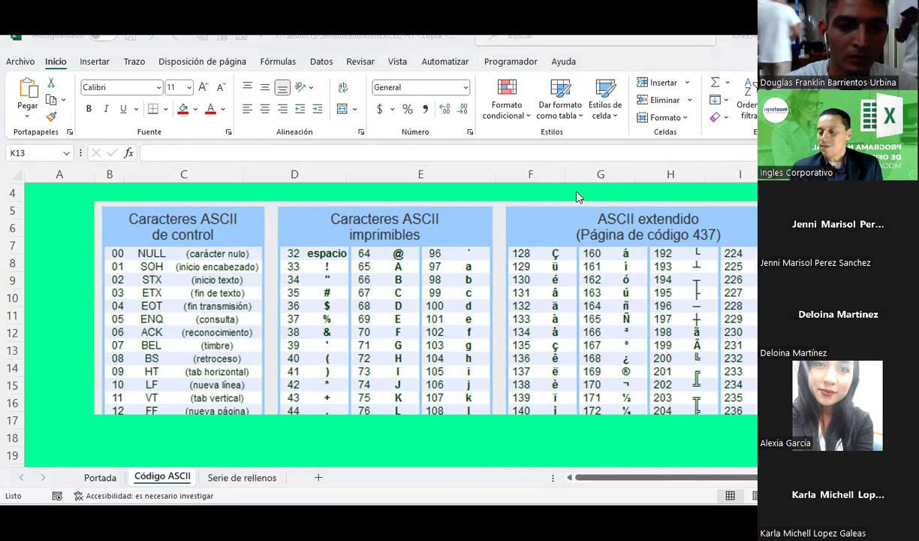
{"action": "scroll", "coordinate": [374, 344], "scroll_direction": "down", "scroll_amount": 2}
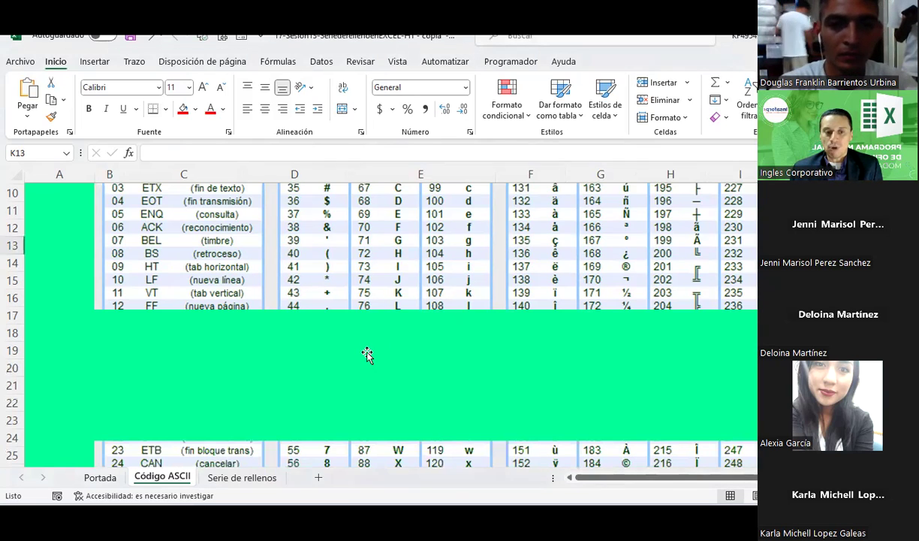
{"action": "scroll", "coordinate": [369, 359], "scroll_direction": "down", "scroll_amount": 2}
{"action": "mouse_move", "coordinate": [420, 395]}
{"action": "left_mouse_down"}
{"action": "mouse_move", "coordinate": [432, 328]}
{"action": "mouse_move", "coordinate": [451, 338]}
{"action": "left_mouse_up"}
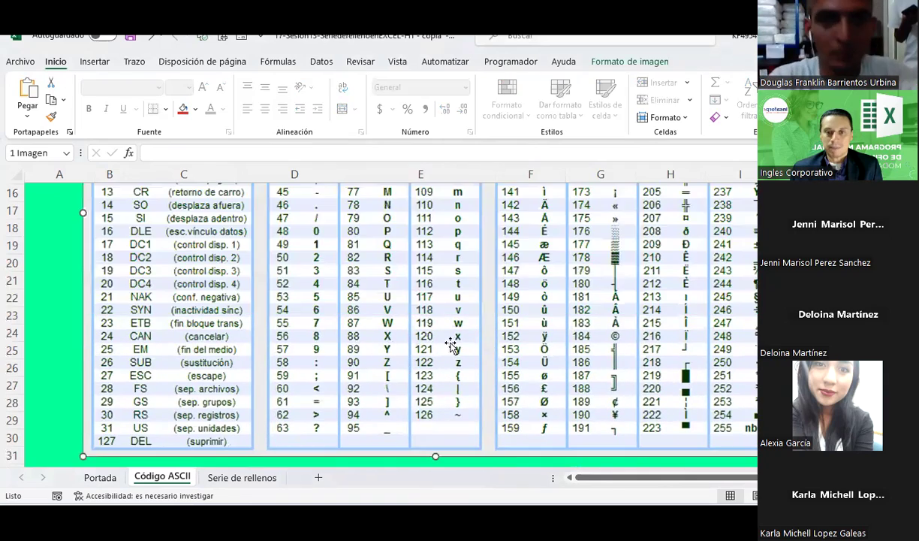
{"action": "scroll", "coordinate": [446, 334], "scroll_direction": "up", "scroll_amount": 4}
{"action": "scroll", "coordinate": [446, 335], "scroll_direction": "up", "scroll_amount": 3}
{"action": "scroll", "coordinate": [446, 334], "scroll_direction": "down", "scroll_amount": 2}
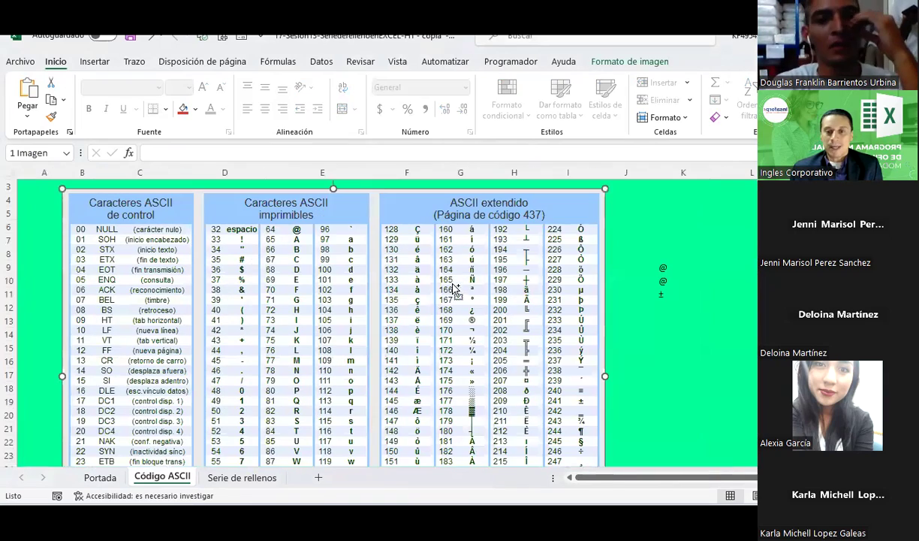
{"action": "left_click", "coordinate": [688, 334]}
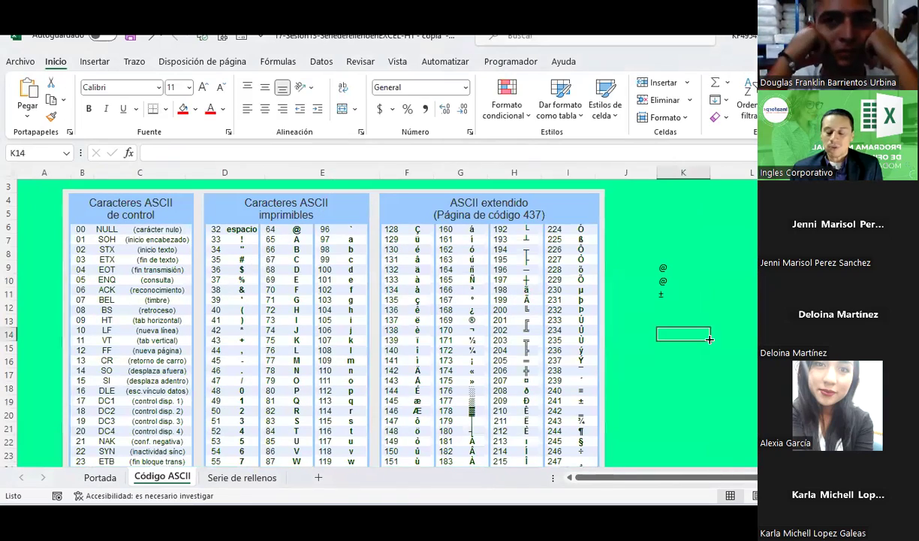
{"action": "scroll", "coordinate": [685, 341], "scroll_direction": "up", "scroll_amount": 2}
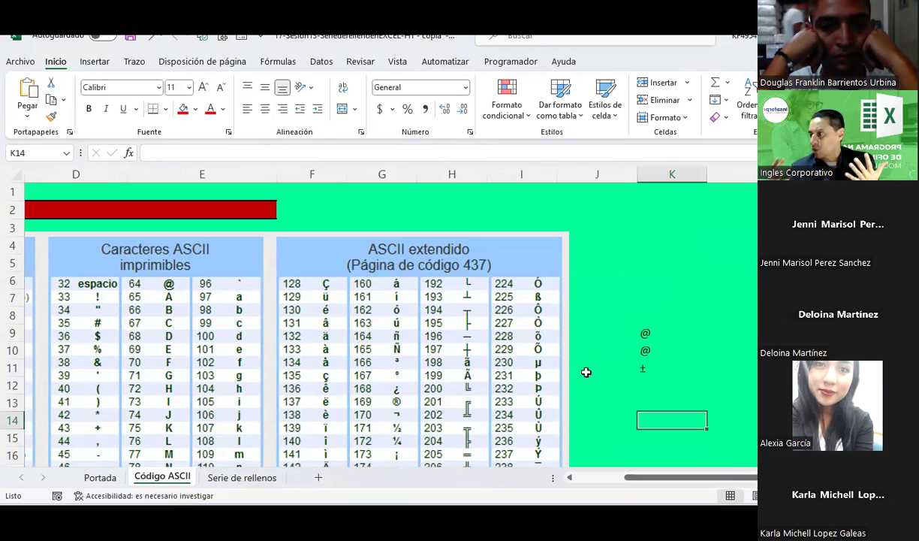
- Enter the date 18/8/2023 in K14
{"action": "type", "text": "12"}
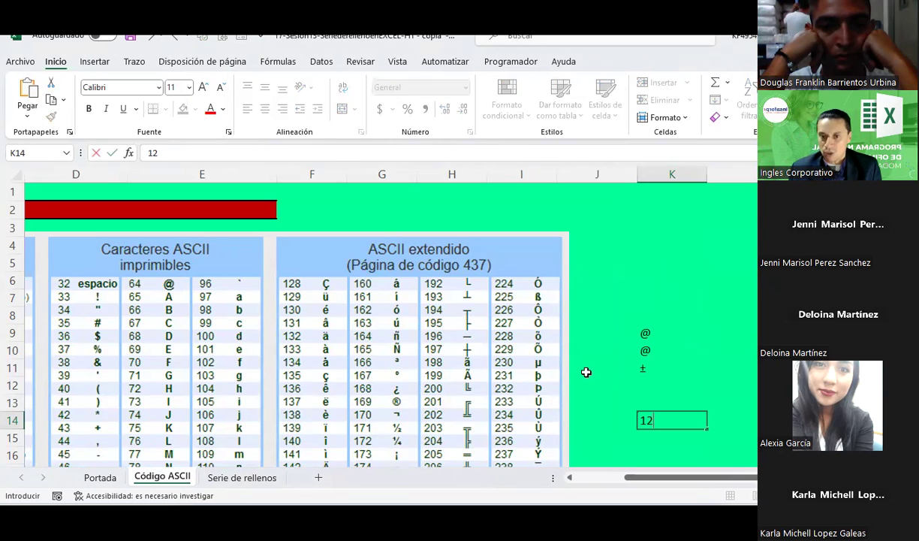
{"action": "key", "text": "BackSpace"}
{"action": "type", "text": "8/"}
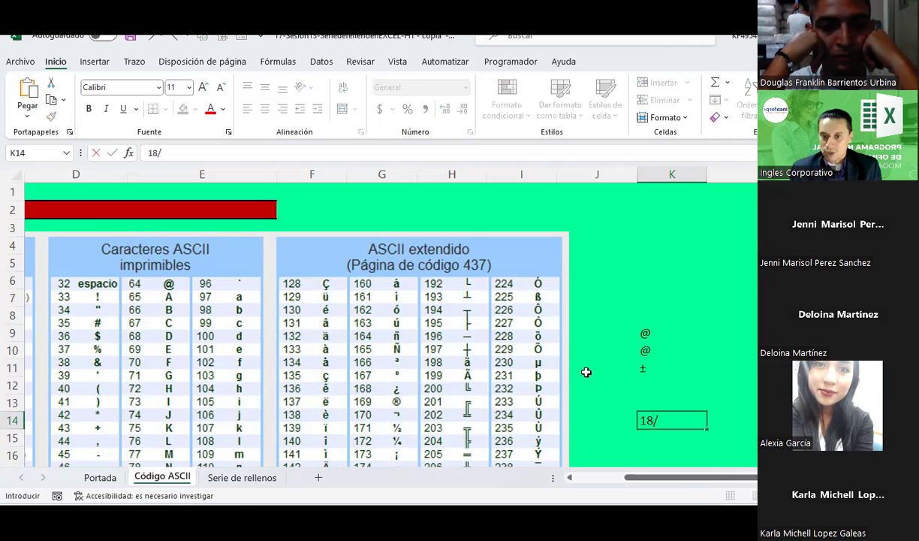
{"action": "type", "text": "2023"}
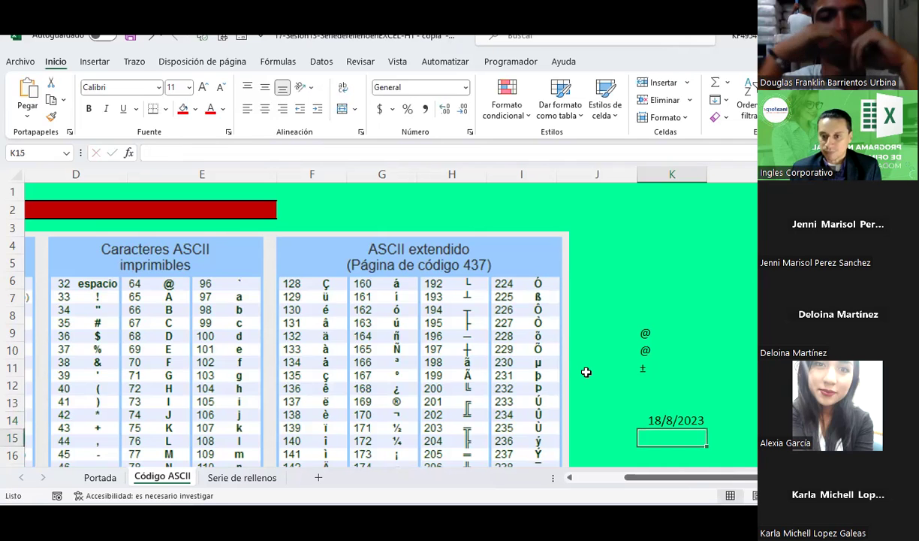
{"action": "key", "text": "ctrl+Return"}
- Format K14 as Número so it shows 45156, and centre it
{"action": "scroll", "coordinate": [689, 402], "scroll_direction": "down", "scroll_amount": 2}
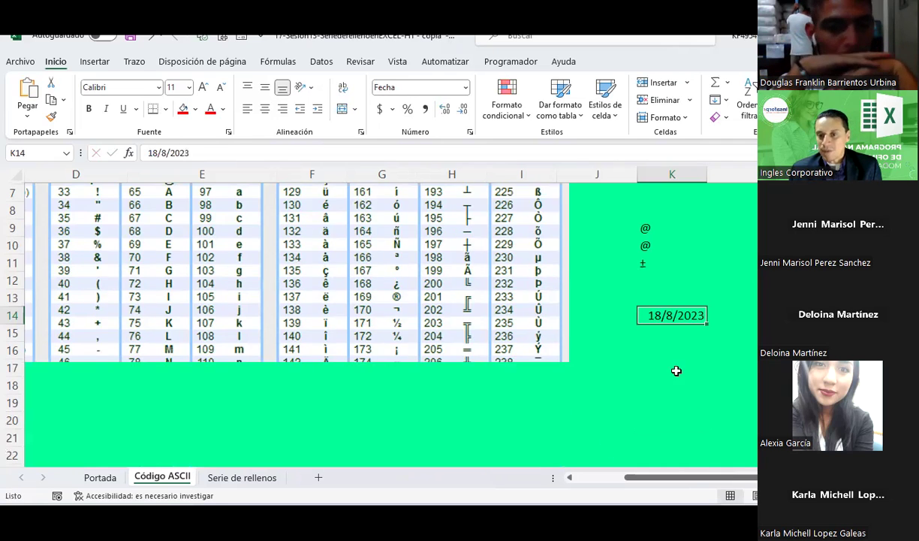
{"action": "left_click", "coordinate": [465, 88]}
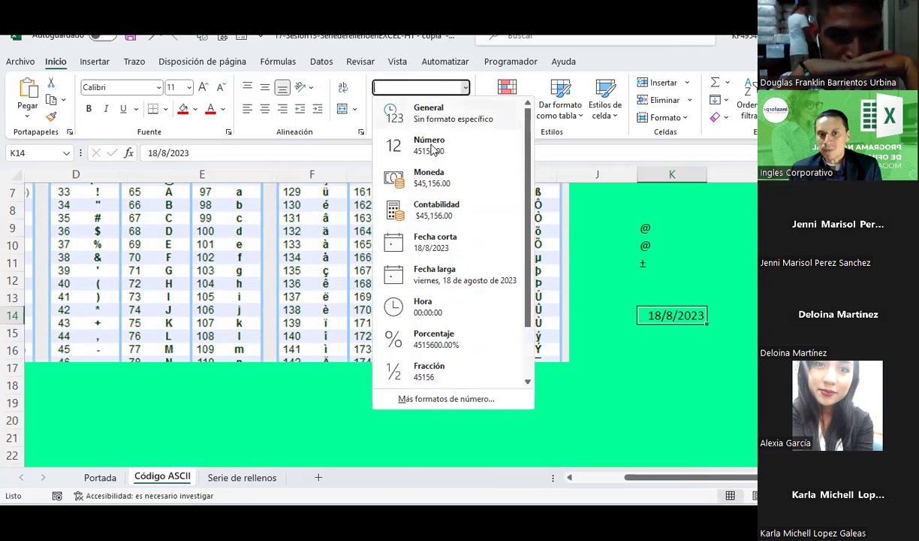
{"action": "left_click", "coordinate": [432, 147]}
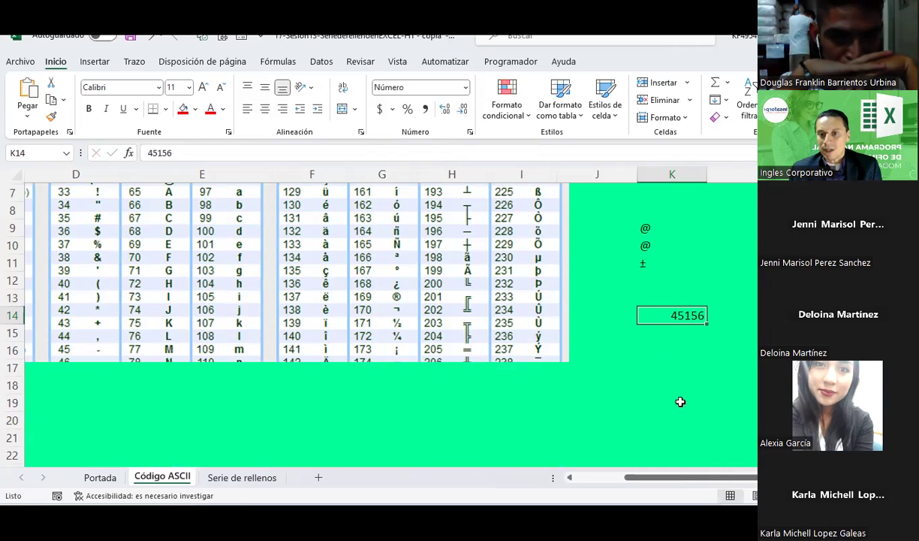
{"action": "left_click", "coordinate": [679, 344]}
{"action": "left_click", "coordinate": [672, 315]}
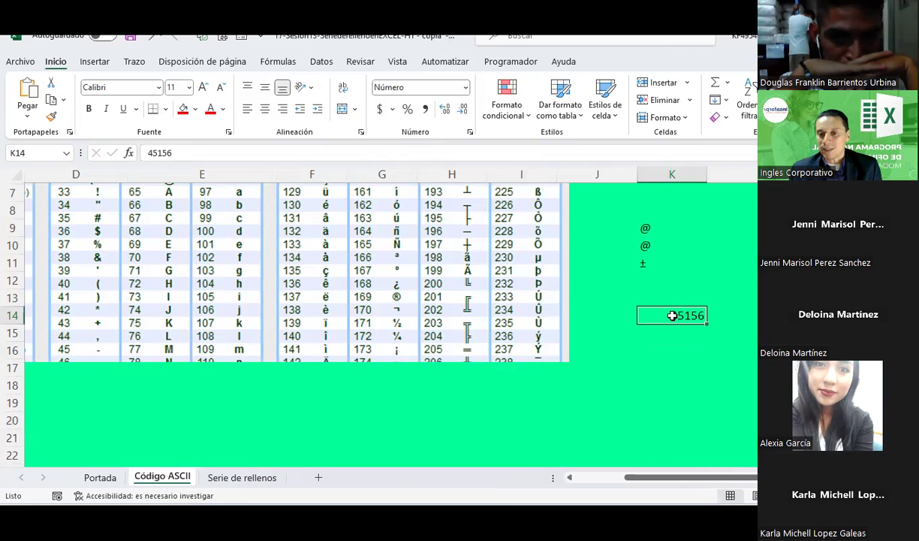
{"action": "left_click", "coordinate": [265, 110]}
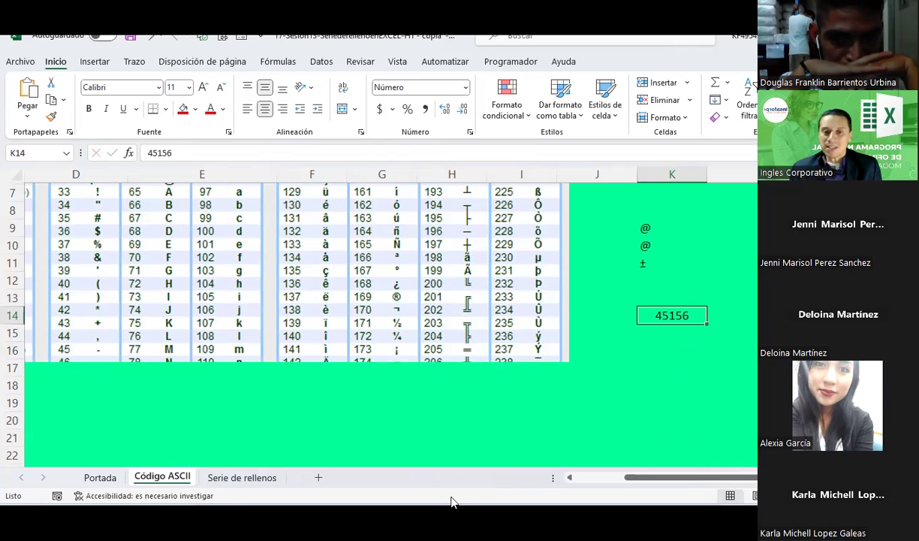
{"action": "left_click", "coordinate": [601, 481]}
{"action": "scroll", "coordinate": [315, 334], "scroll_direction": "up", "scroll_amount": 1}
{"action": "scroll", "coordinate": [315, 335], "scroll_direction": "up", "scroll_amount": 1}
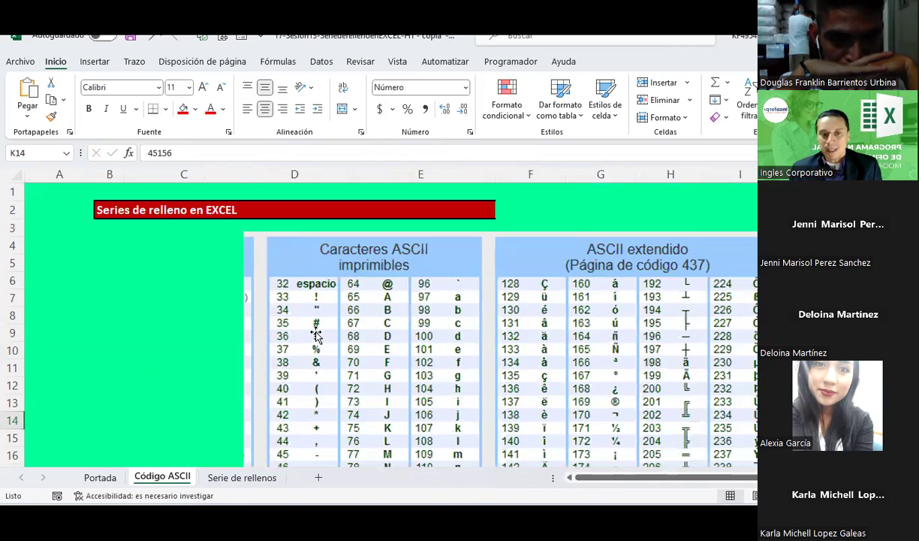
{"action": "scroll", "coordinate": [251, 347], "scroll_direction": "down", "scroll_amount": 5}
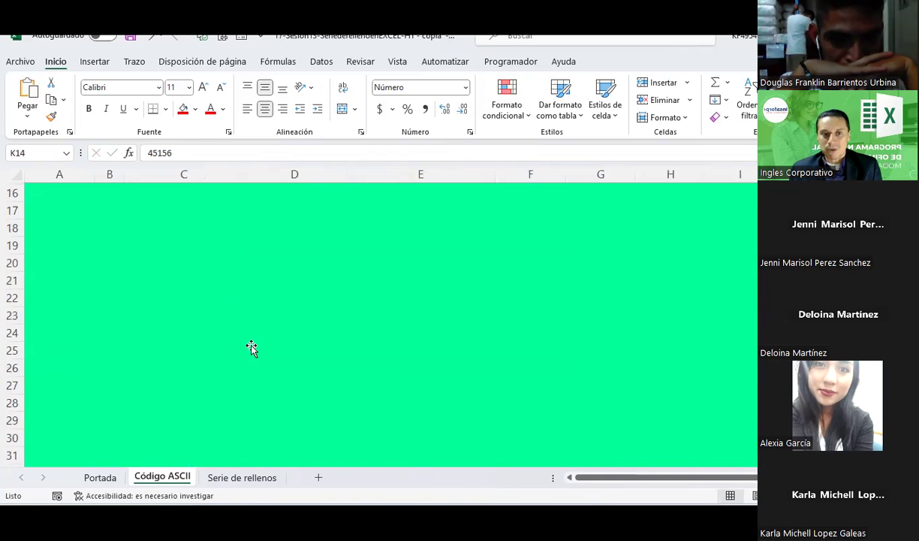
{"action": "scroll", "coordinate": [252, 348], "scroll_direction": "up", "scroll_amount": 2}
{"action": "scroll", "coordinate": [251, 348], "scroll_direction": "up", "scroll_amount": 3}
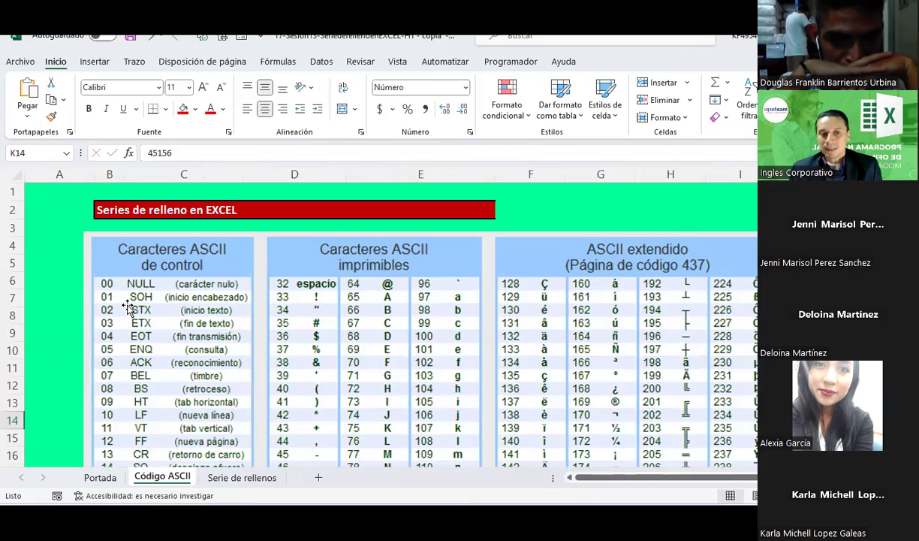
{"action": "scroll", "coordinate": [129, 307], "scroll_direction": "down", "scroll_amount": 1}
{"action": "scroll", "coordinate": [129, 307], "scroll_direction": "down", "scroll_amount": 1}
{"action": "scroll", "coordinate": [129, 307], "scroll_direction": "down", "scroll_amount": 1}
{"action": "scroll", "coordinate": [129, 306], "scroll_direction": "down", "scroll_amount": 1}
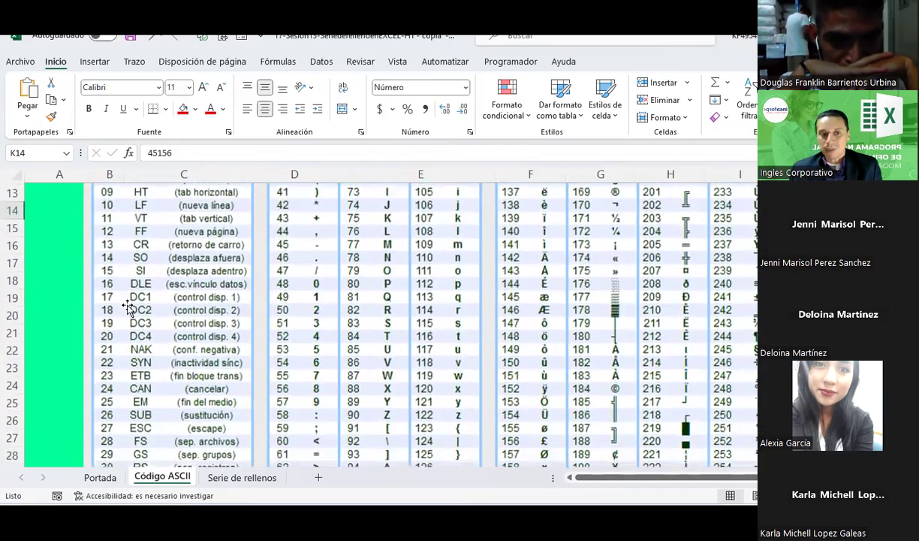
{"action": "scroll", "coordinate": [129, 306], "scroll_direction": "down", "scroll_amount": 1}
{"action": "scroll", "coordinate": [129, 307], "scroll_direction": "down", "scroll_amount": 1}
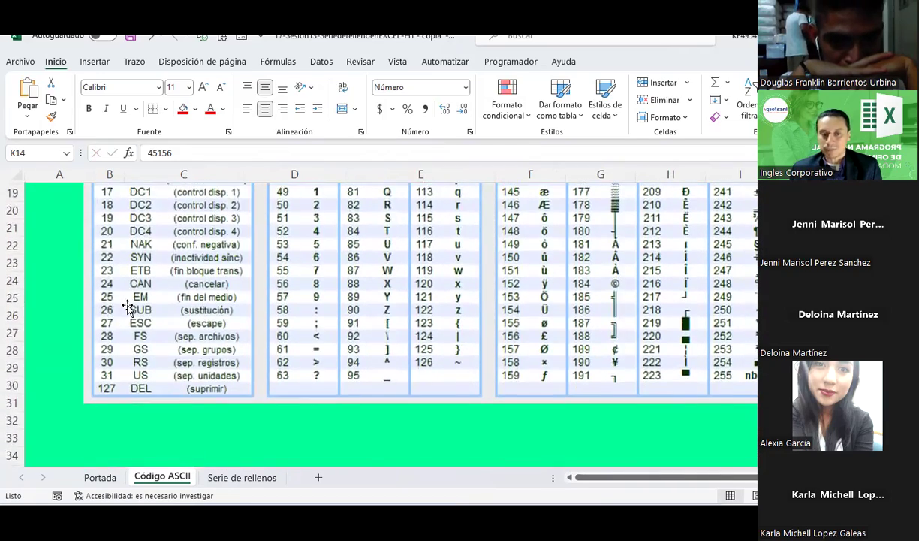
{"action": "scroll", "coordinate": [274, 318], "scroll_direction": "up", "scroll_amount": 3}
{"action": "scroll", "coordinate": [276, 318], "scroll_direction": "up", "scroll_amount": 1}
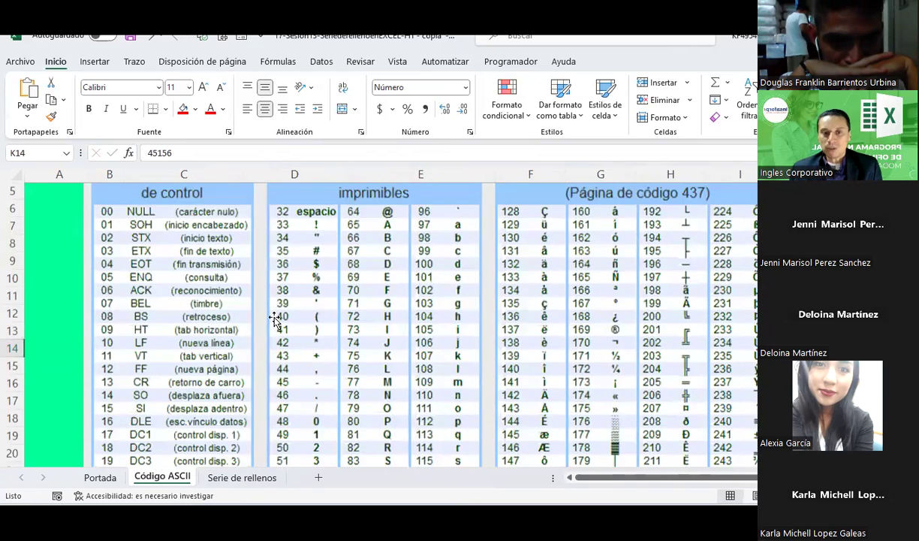
{"action": "scroll", "coordinate": [297, 310], "scroll_direction": "up", "scroll_amount": 1}
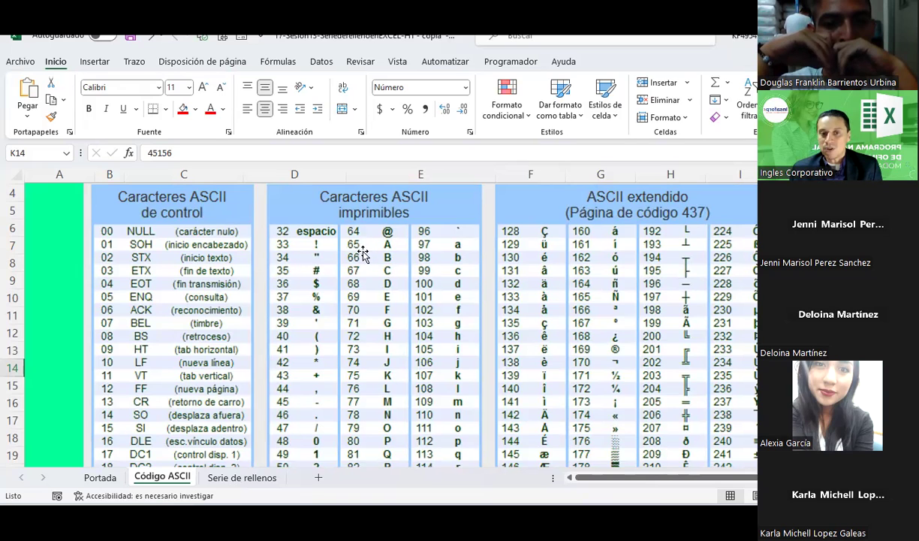
- On the Serie de rellenos sheet, enter 65 in E8
{"action": "left_click", "coordinate": [242, 477]}
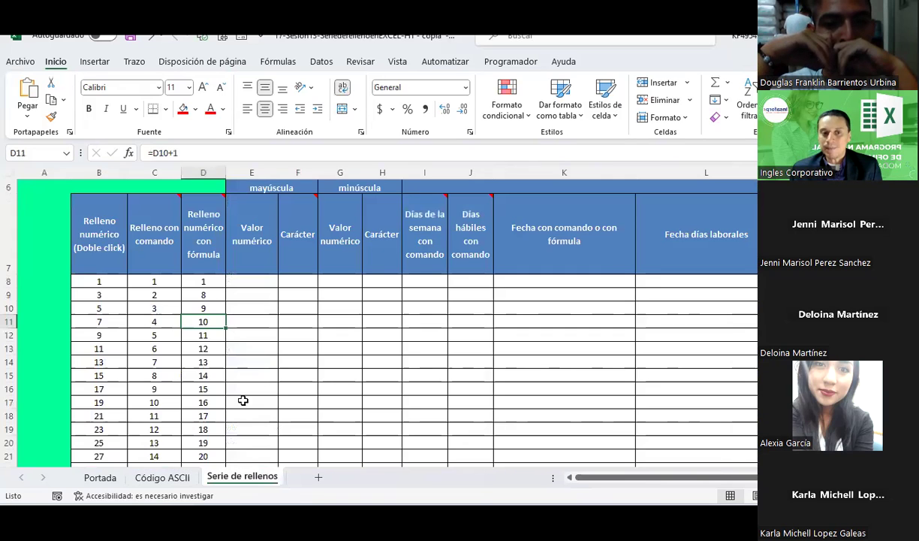
{"action": "left_click", "coordinate": [271, 279]}
{"action": "type", "text": "65"}
{"action": "key", "text": "Return"}
- Enter =+E8+1 in E9 and copy it down so the codes reach 80
{"action": "type", "text": "+"}
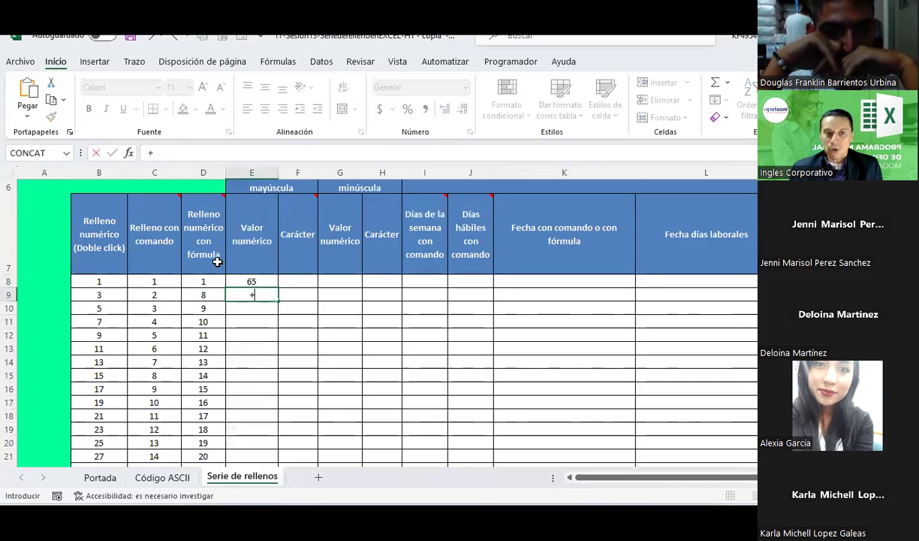
{"action": "key", "text": "Up"}
{"action": "type", "text": "+1"}
{"action": "key", "text": "Return"}
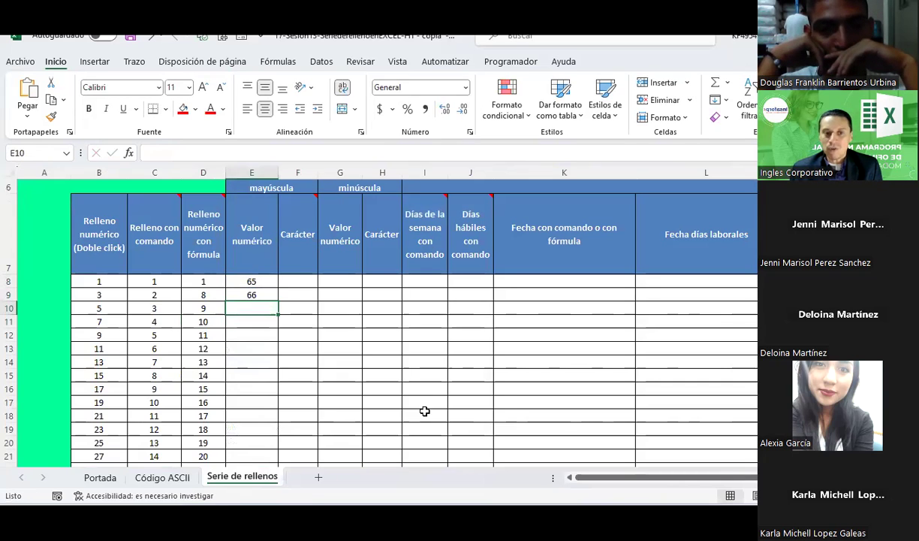
{"action": "left_click", "coordinate": [251, 294]}
{"action": "mouse_move", "coordinate": [277, 301]}
{"action": "left_mouse_down"}
{"action": "mouse_move", "coordinate": [271, 486]}
{"action": "mouse_move", "coordinate": [304, 348]}
{"action": "left_mouse_up"}
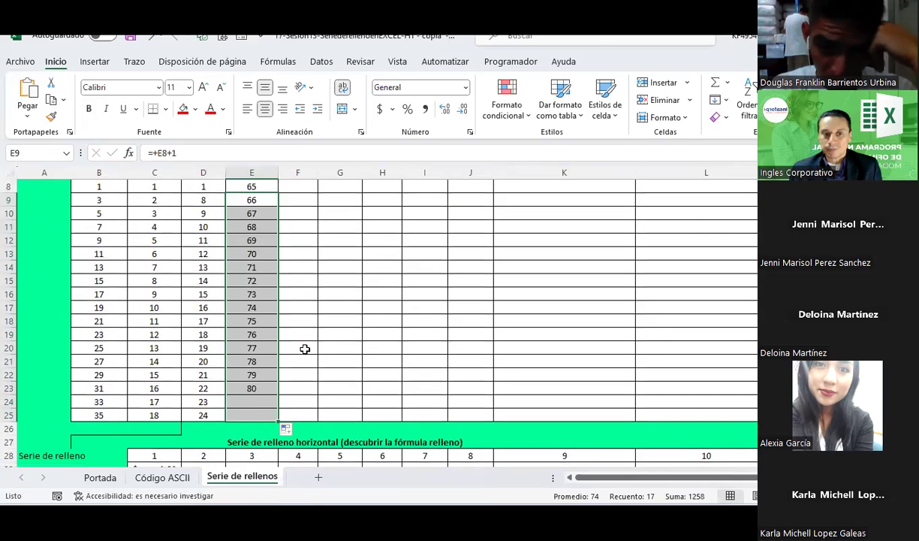
{"action": "scroll", "coordinate": [304, 348], "scroll_direction": "up", "scroll_amount": 1}
{"action": "left_click", "coordinate": [305, 268]}
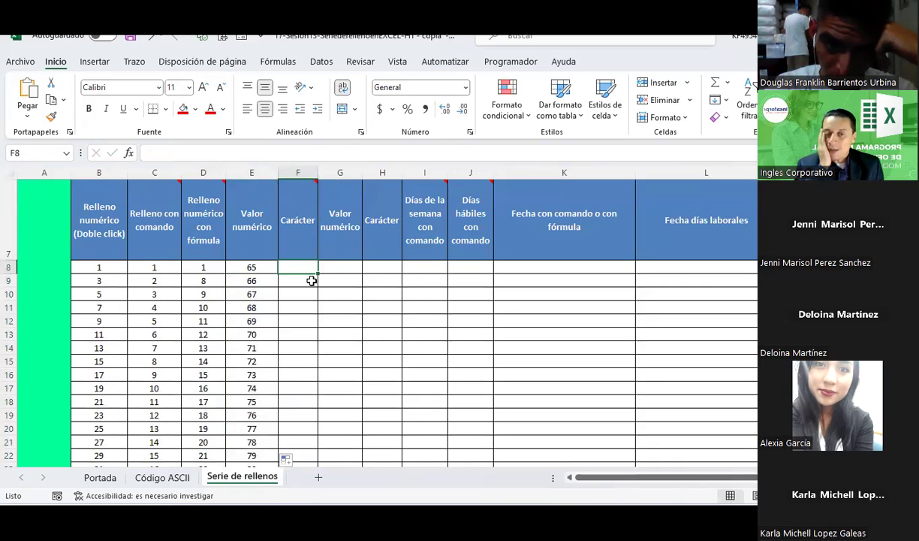
- Enter =car(E8) in F8, see its #NOMBRE? error, and read the Carácter header note
{"action": "type", "text": "="}
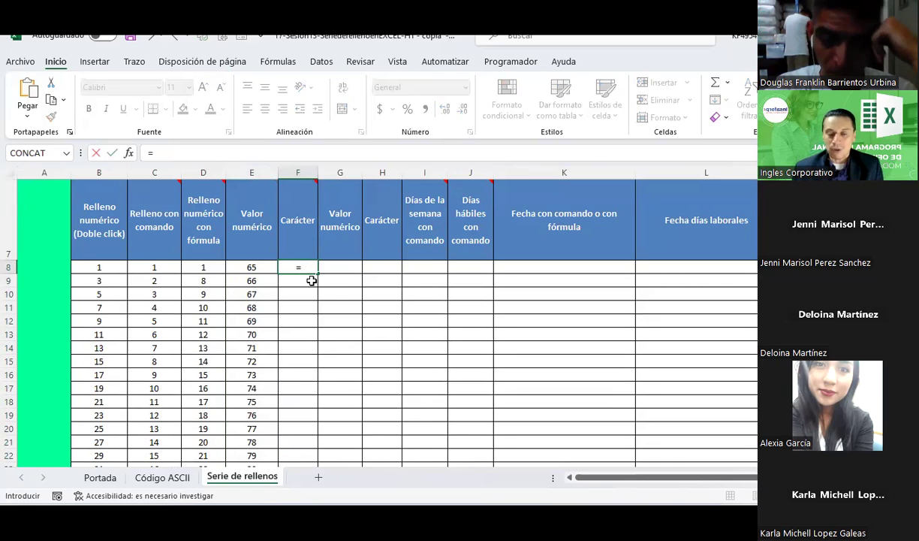
{"action": "type", "text": "c"}
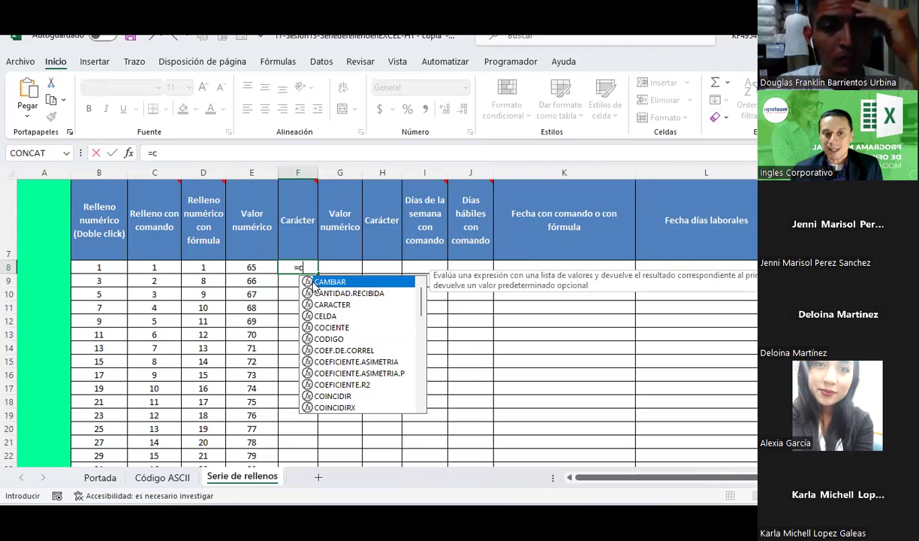
{"action": "type", "text": "ar"}
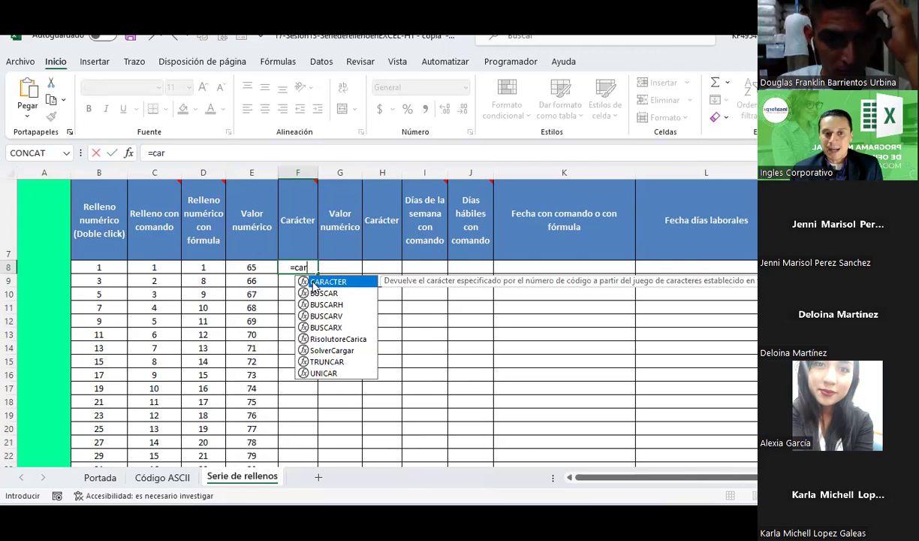
{"action": "type", "text": "("}
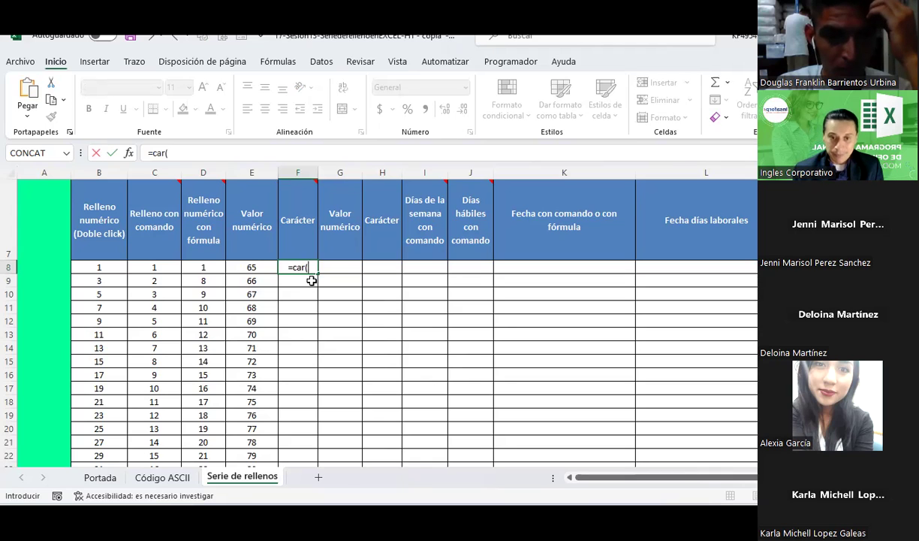
{"action": "scroll", "coordinate": [290, 333], "scroll_direction": "up", "scroll_amount": 2}
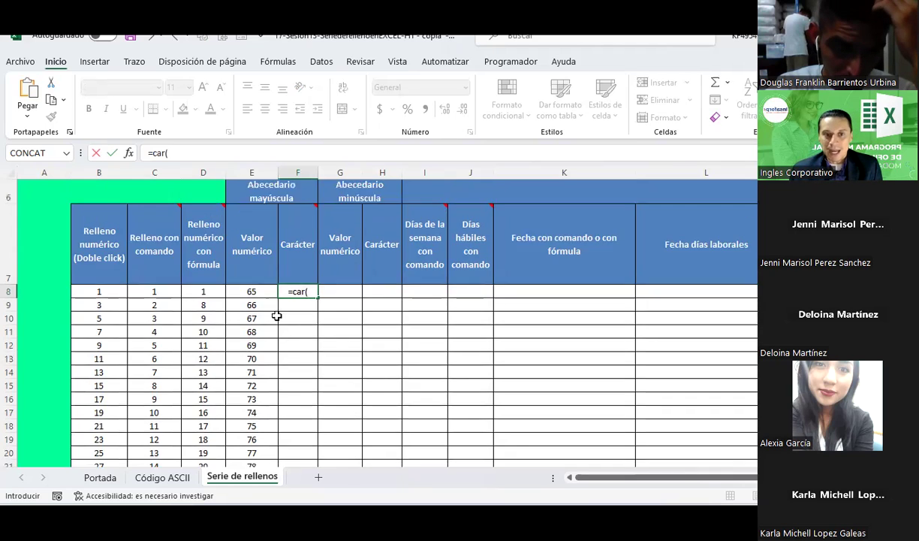
{"action": "left_click", "coordinate": [258, 347]}
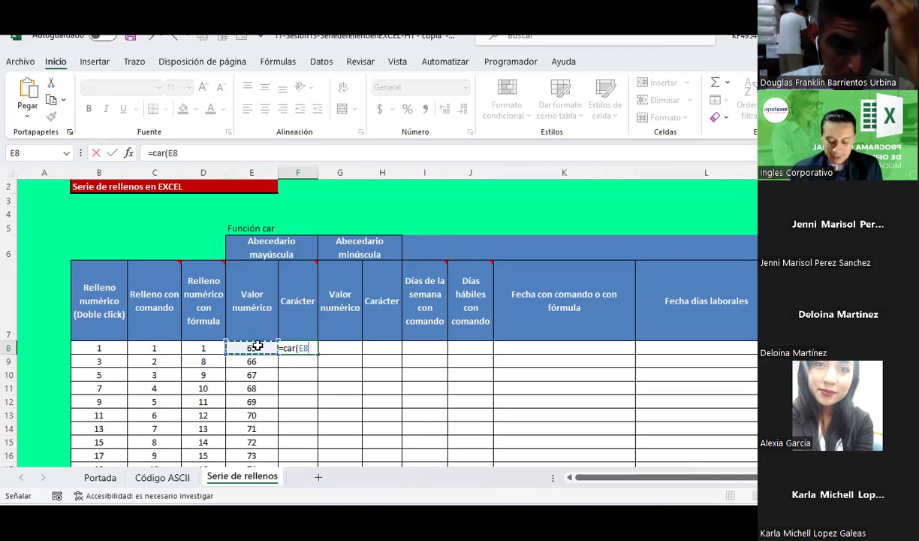
{"action": "type", "text": ")"}
{"action": "key", "text": "Return"}
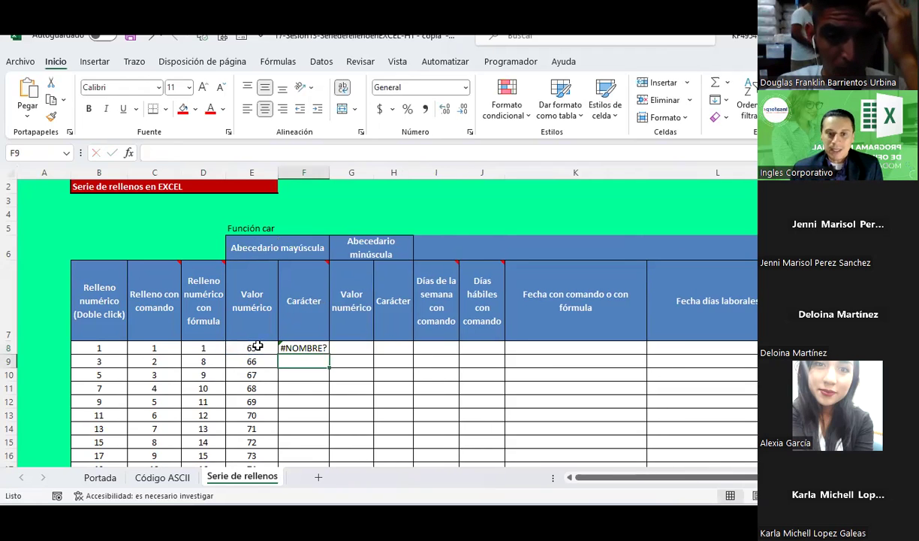
{"action": "left_click", "coordinate": [302, 347]}
{"action": "left_click", "coordinate": [307, 301]}
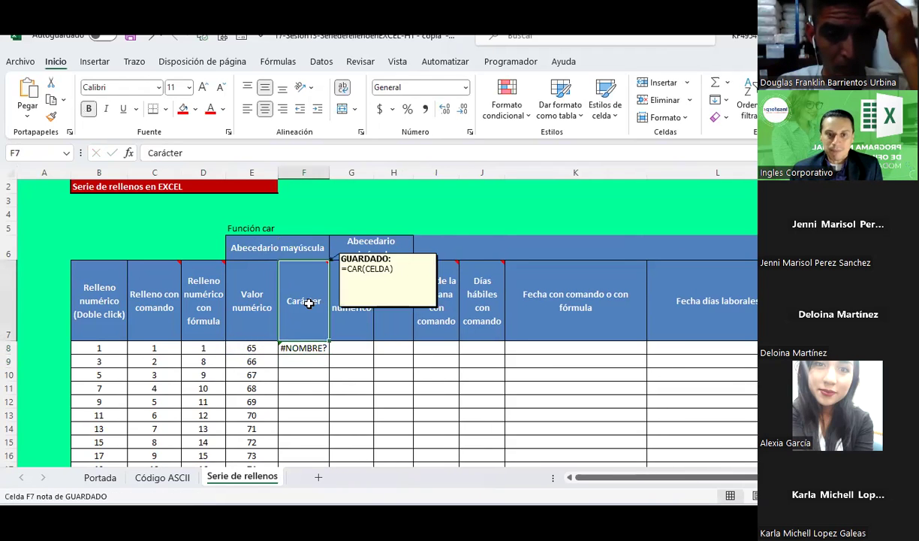
{"action": "left_click", "coordinate": [306, 349]}
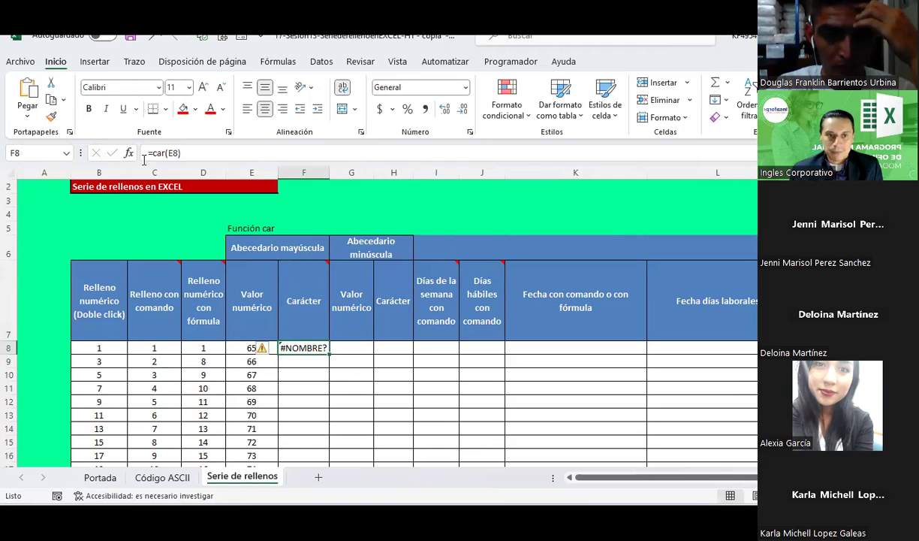
- Replace F8's formula with =UNICAR(E8) so it returns the letter A for code 65
{"action": "left_click_drag", "start_coordinate": [152, 153], "coordinate": [246, 158]}
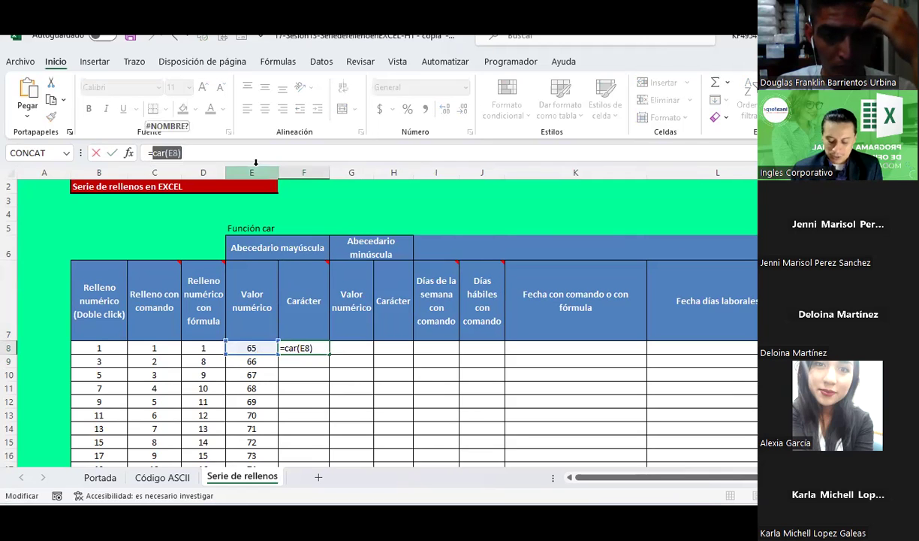
{"action": "type", "text": "=car"}
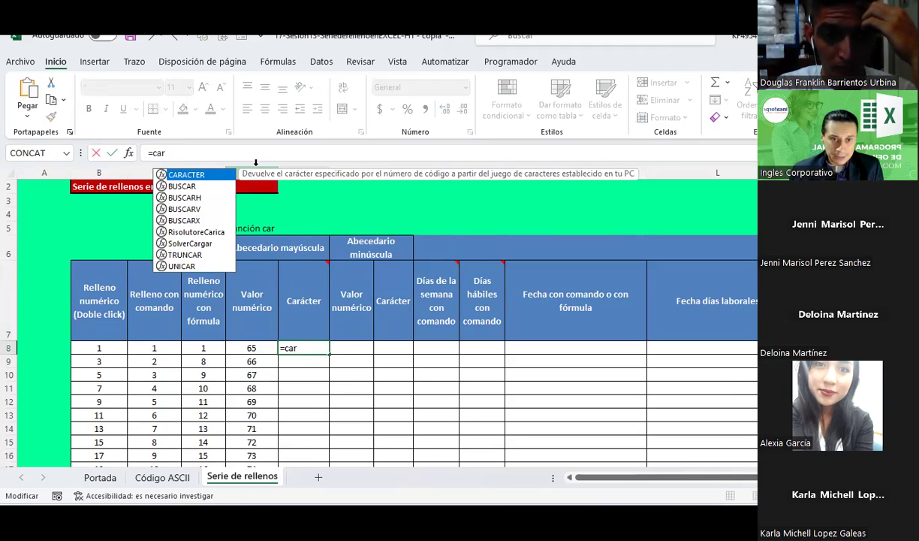
{"action": "mouse_move", "coordinate": [188, 272]}
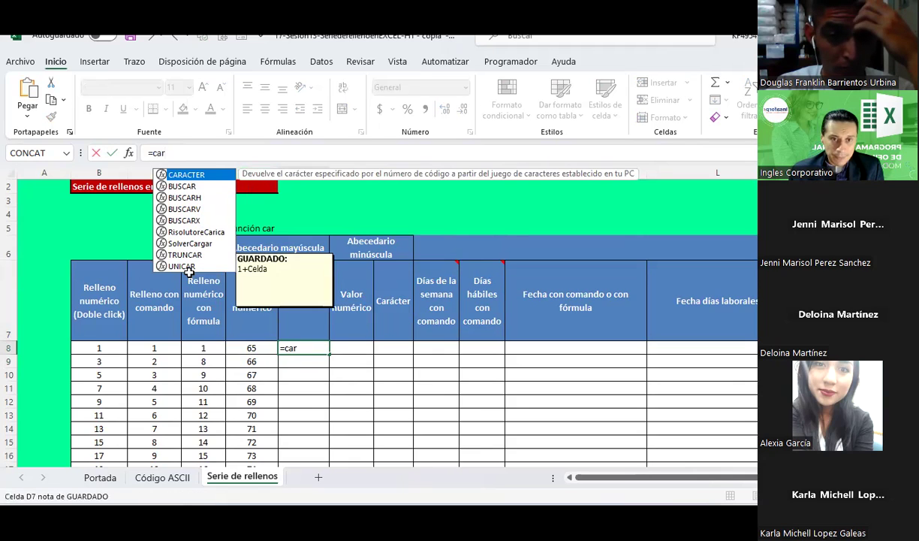
{"action": "left_click", "coordinate": [187, 266]}
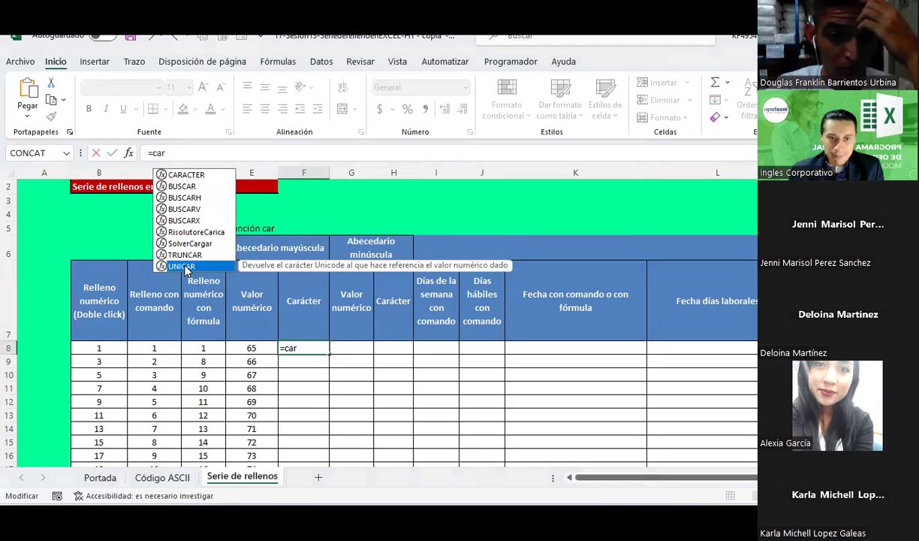
{"action": "double_click", "coordinate": [185, 267]}
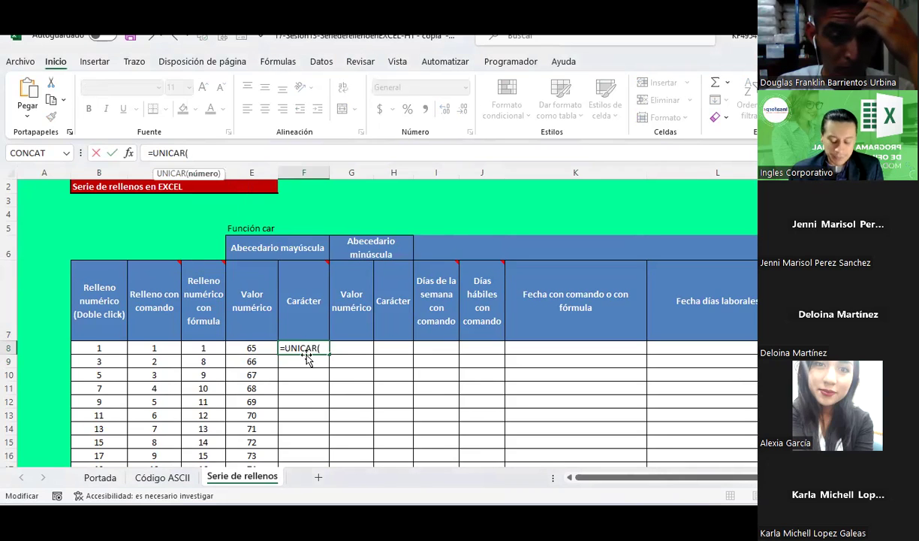
{"action": "left_click", "coordinate": [252, 349]}
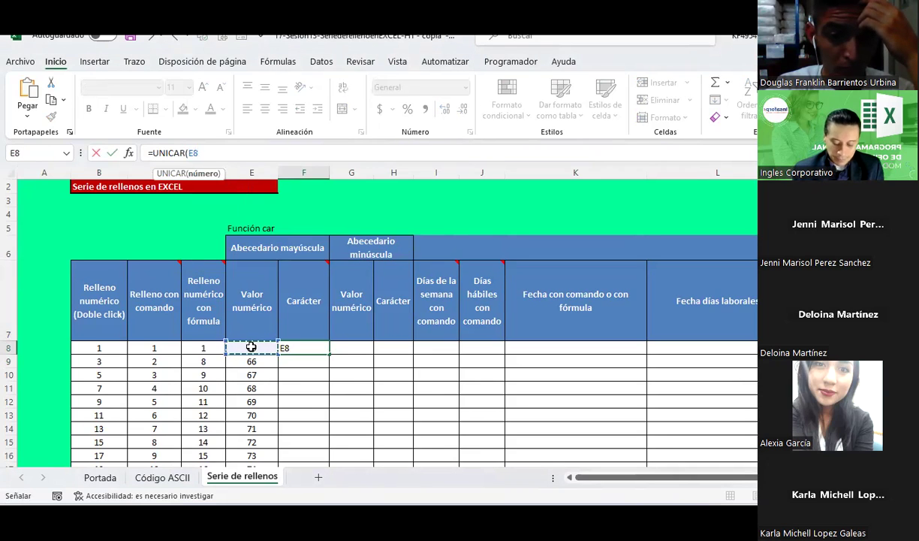
{"action": "type", "text": ")"}
{"action": "key", "text": "ctrl+Return"}
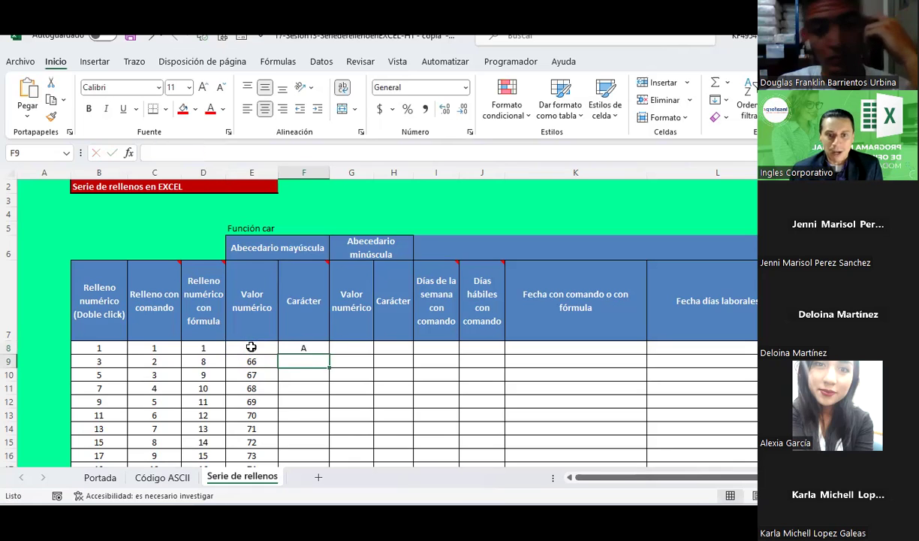
- Change the E5 label to 'Función car/unicar'
{"action": "left_click", "coordinate": [263, 228]}
{"action": "left_click", "coordinate": [213, 157]}
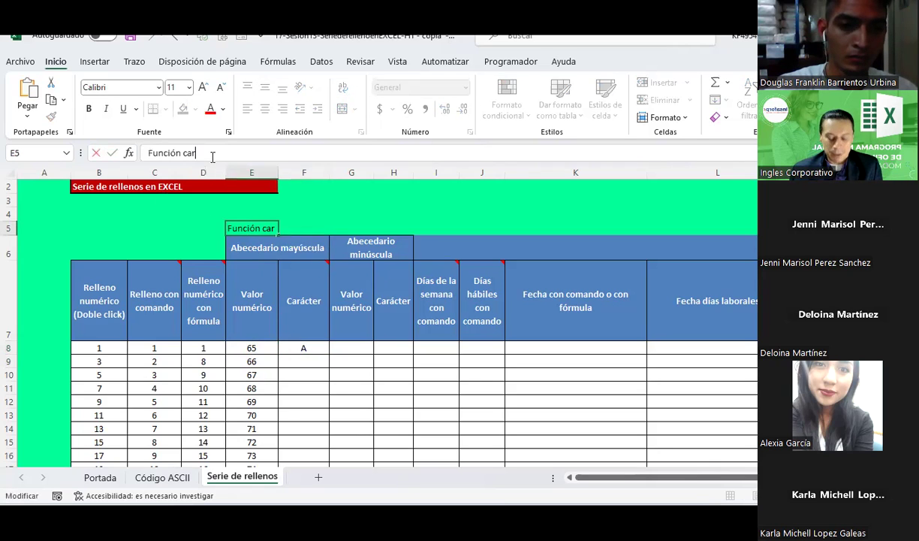
{"action": "type", "text": "/unica"}
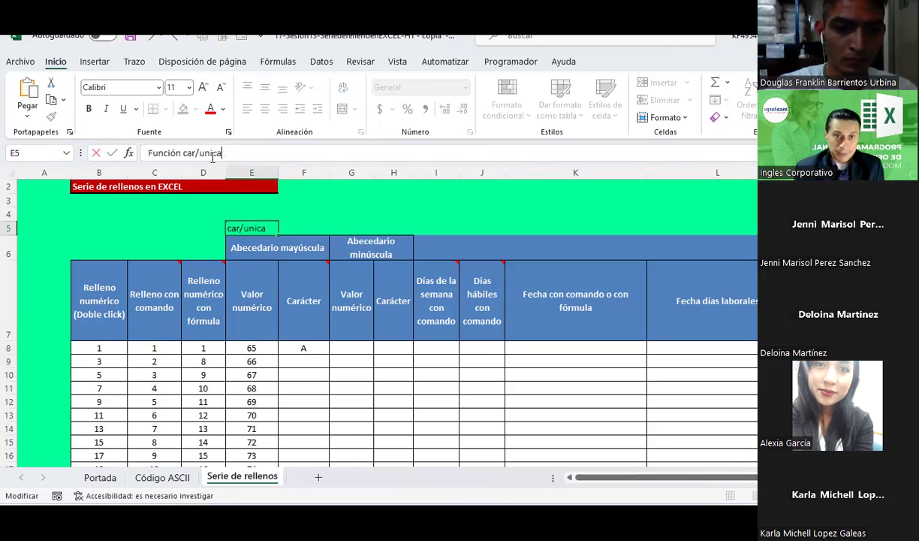
{"action": "type", "text": "r"}
{"action": "key", "text": "Return"}
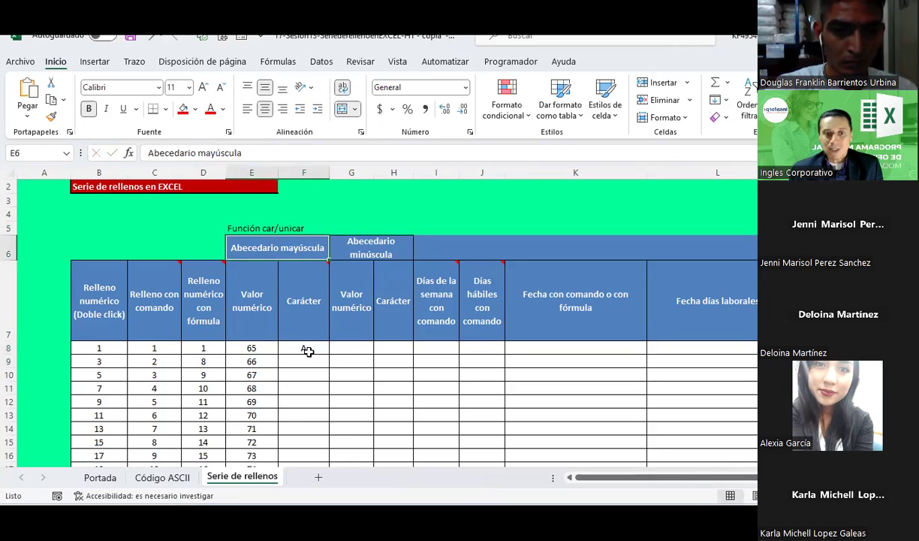
- Copy F8's UNICAR formula down to row 25, check several cells, then view Código ASCII
{"action": "left_click", "coordinate": [307, 350]}
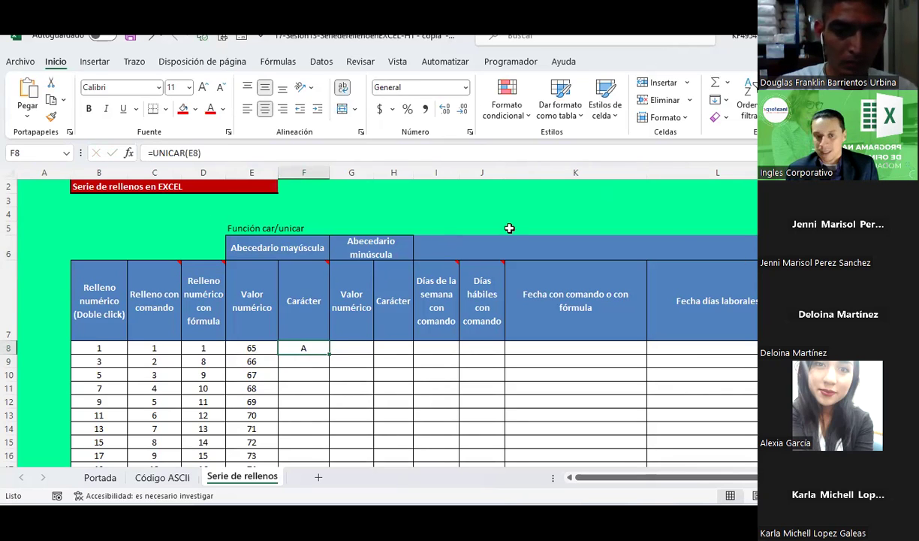
{"action": "left_click_drag", "start_coordinate": [329, 354], "coordinate": [331, 460]}
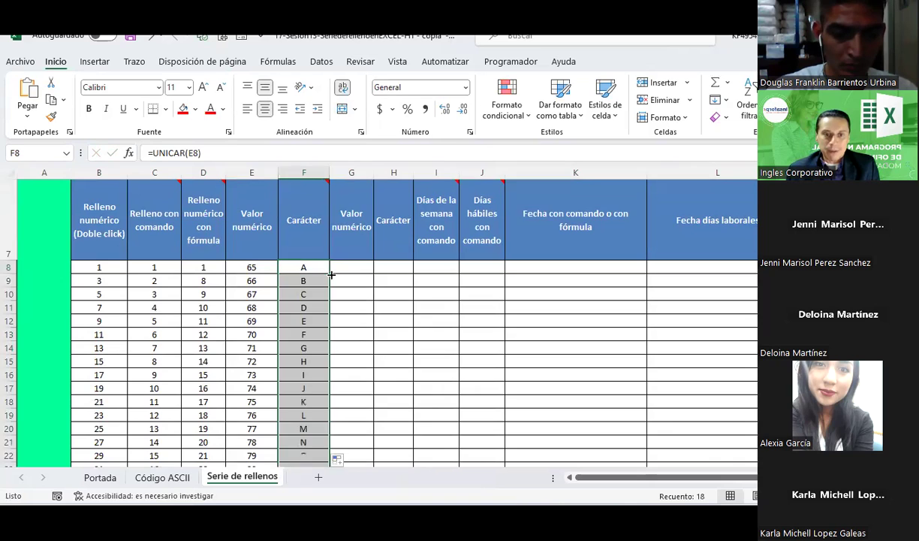
{"action": "scroll", "coordinate": [327, 286], "scroll_direction": "down", "scroll_amount": 2}
{"action": "scroll", "coordinate": [324, 293], "scroll_direction": "up", "scroll_amount": 2}
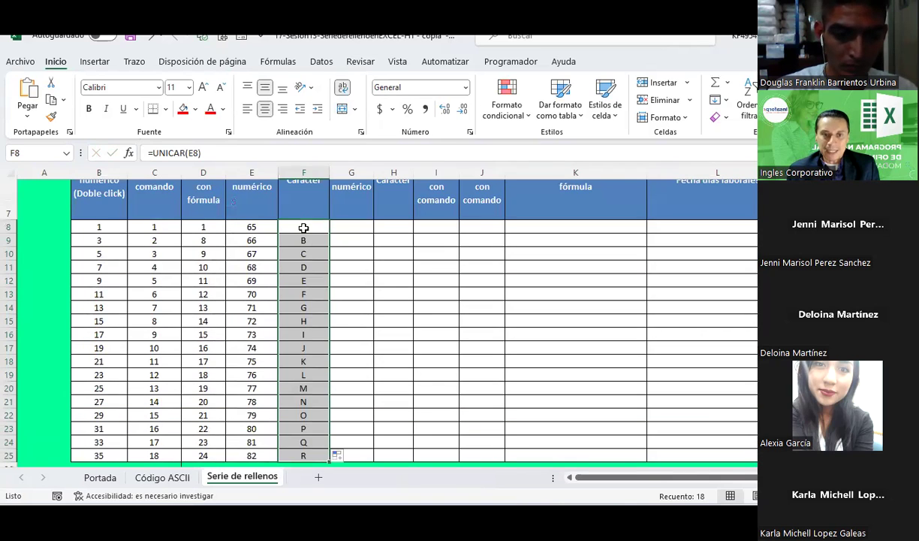
{"action": "left_click", "coordinate": [296, 240]}
{"action": "left_click", "coordinate": [300, 266]}
{"action": "left_click", "coordinate": [300, 280]}
{"action": "left_click", "coordinate": [300, 334]}
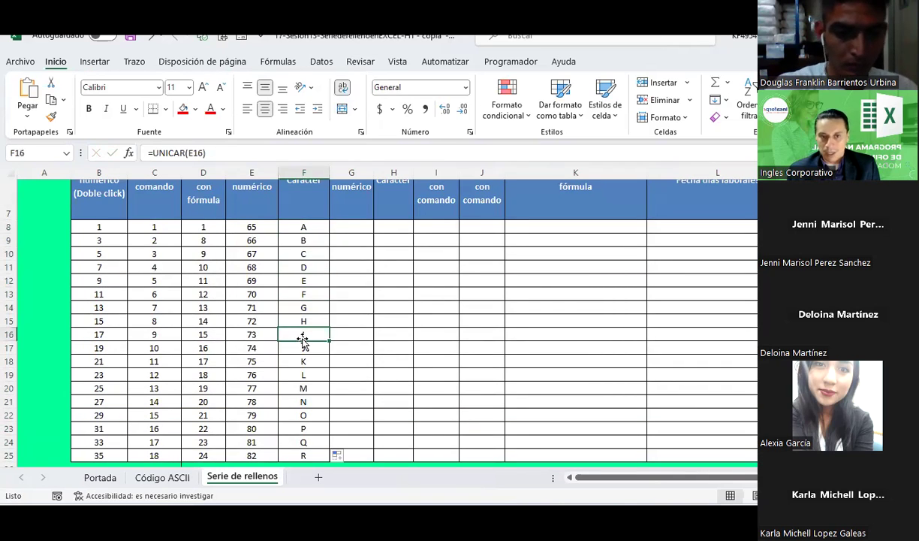
{"action": "left_click", "coordinate": [305, 227]}
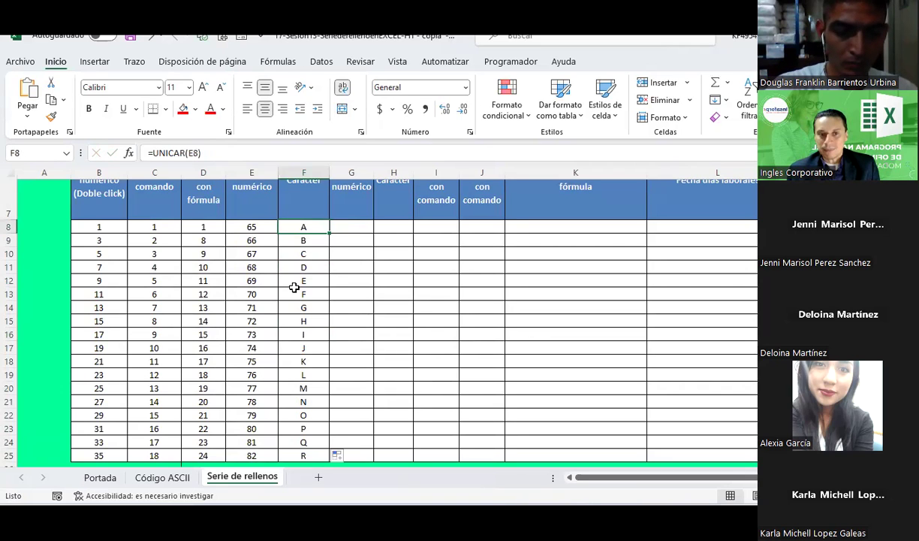
{"action": "left_click", "coordinate": [162, 477]}
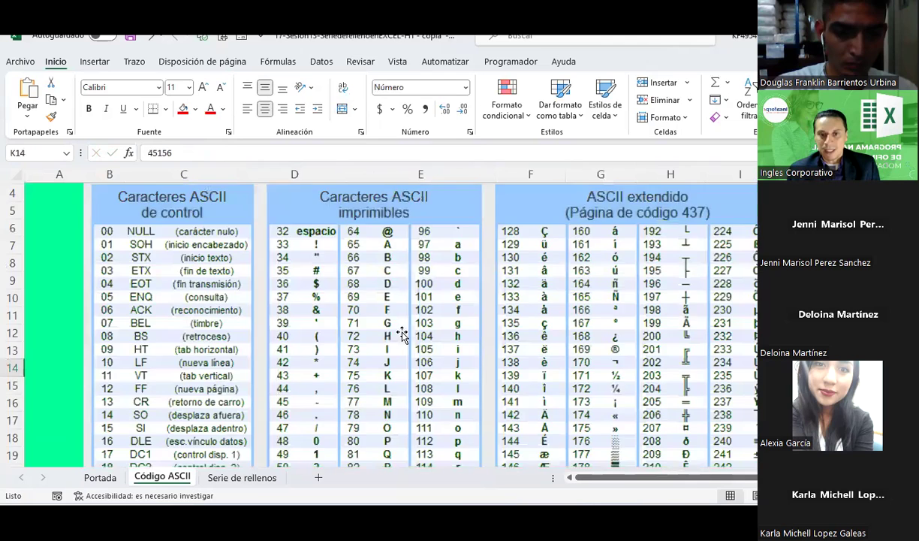
- On Serie de rellenos, fill column G with codes 97–114 using 97 and =+G8+1
{"action": "left_click", "coordinate": [242, 478]}
{"action": "left_click", "coordinate": [347, 223]}
{"action": "type", "text": "97"}
{"action": "key", "text": "Return"}
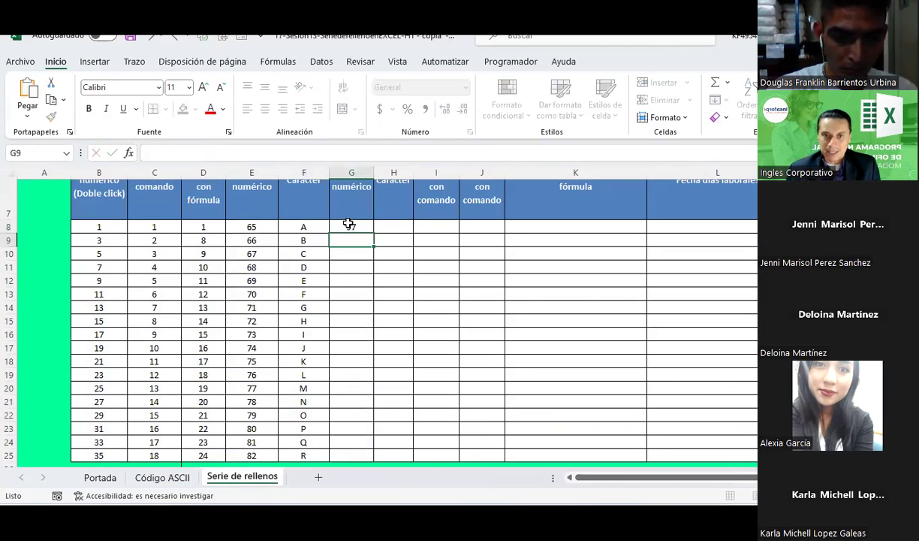
{"action": "type", "text": "+"}
{"action": "left_click", "coordinate": [348, 223]}
{"action": "type", "text": "+1"}
{"action": "key", "text": "Return"}
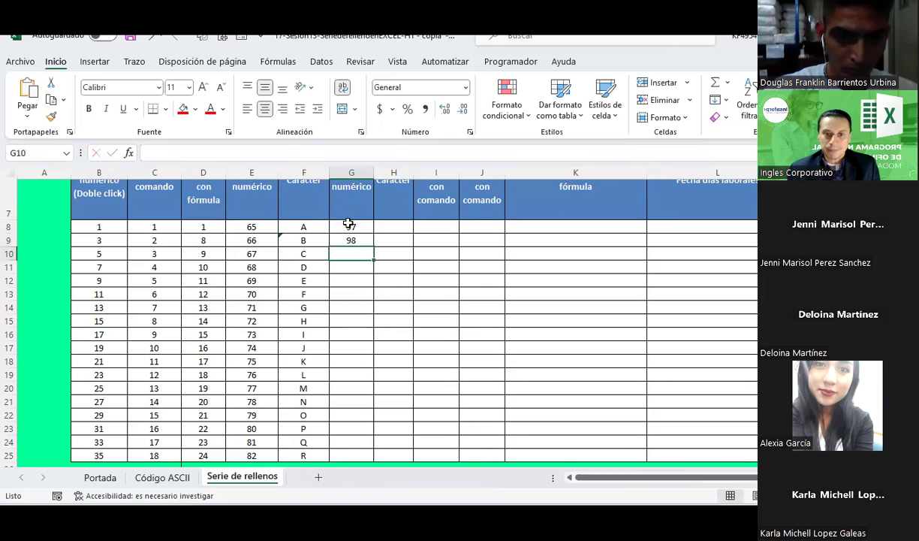
{"action": "left_click", "coordinate": [365, 238]}
{"action": "double_click", "coordinate": [371, 246]}
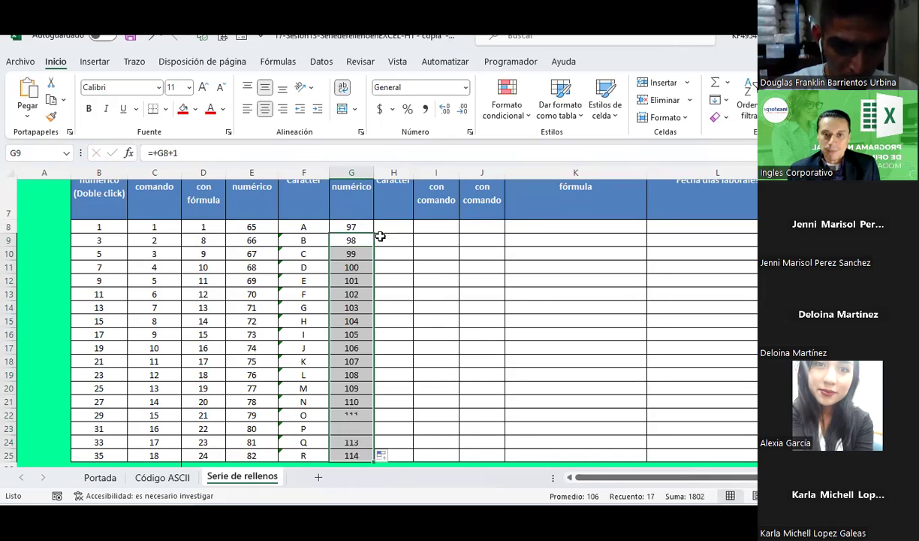
- Enter =UNICAR(G8) in H8 and fill it down for lowercase letters a–r
{"action": "left_click", "coordinate": [389, 228]}
{"action": "type", "text": "=unicar("}
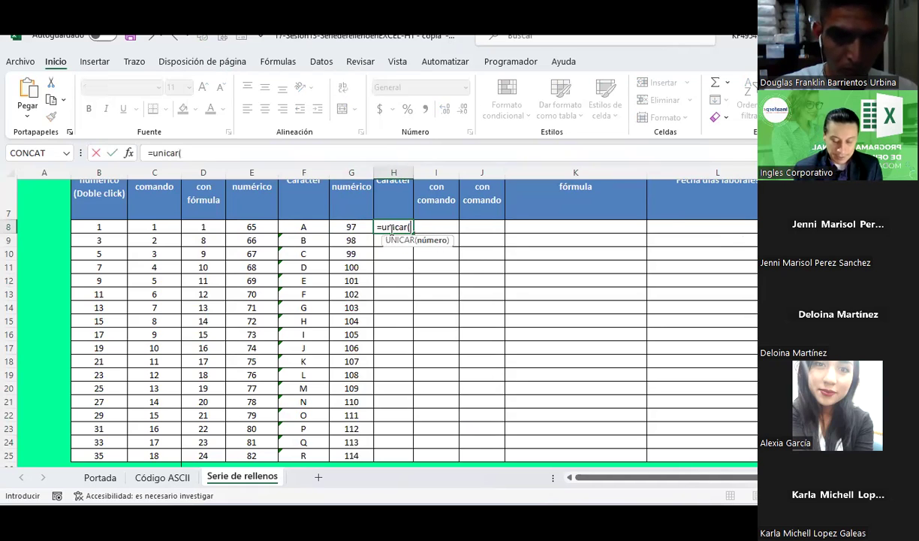
{"action": "left_click", "coordinate": [355, 225]}
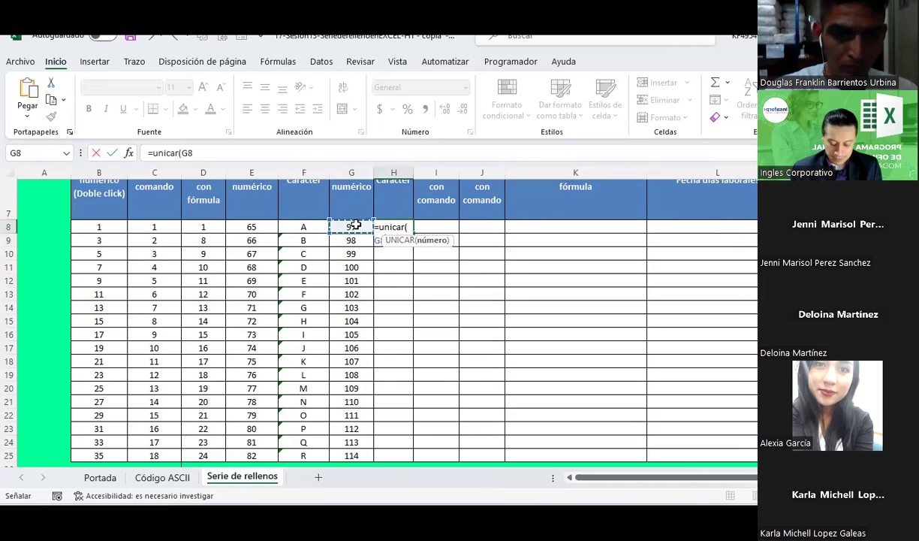
{"action": "key", "text": "Return"}
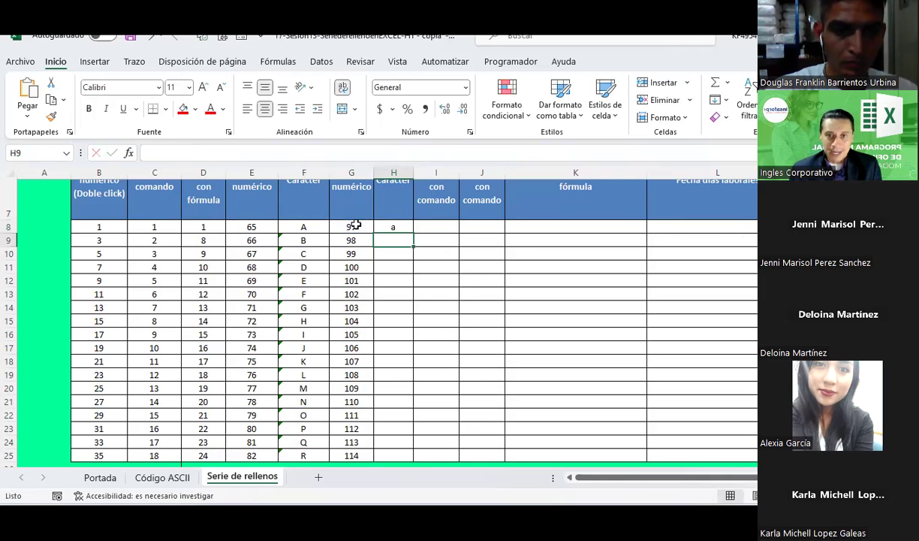
{"action": "left_click", "coordinate": [394, 227]}
{"action": "double_click", "coordinate": [413, 231]}
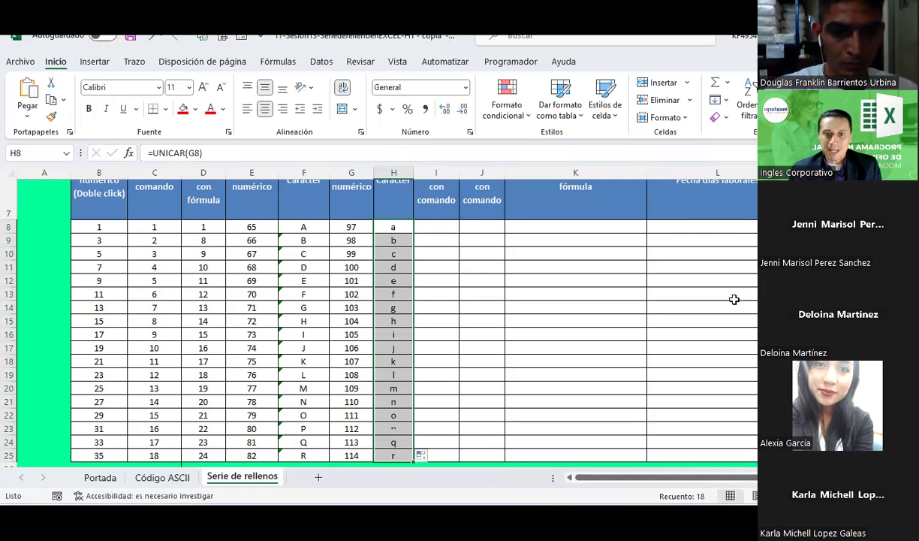
{"action": "scroll", "coordinate": [501, 250], "scroll_direction": "up", "scroll_amount": 2}
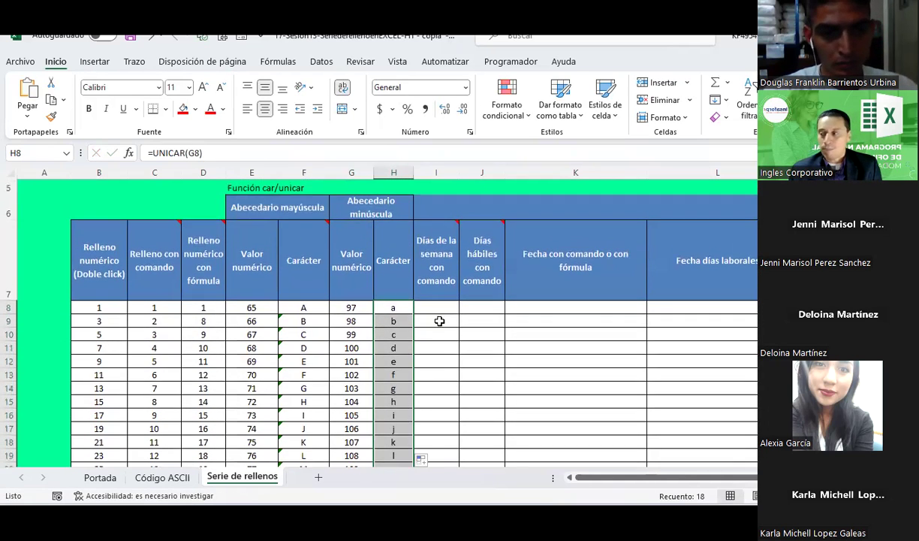
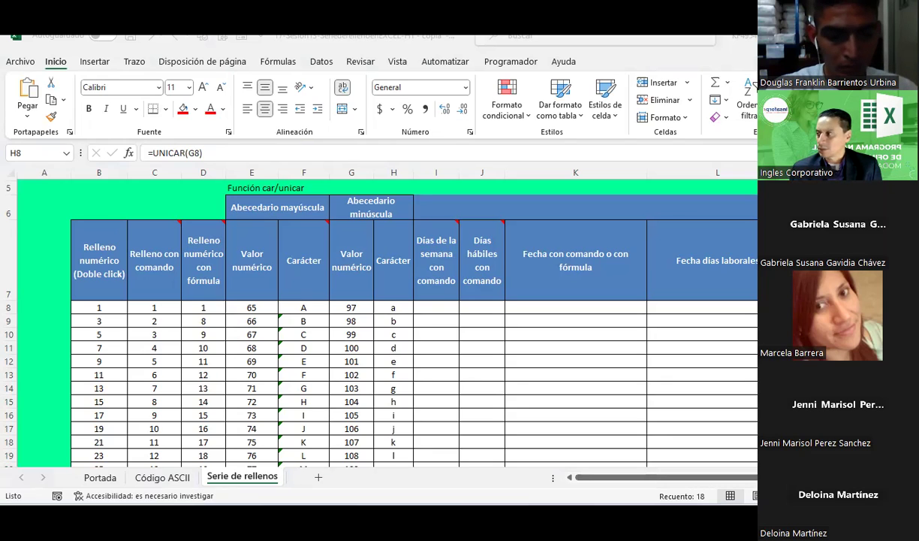
- Fill the lowercase character formula down column H to row 19 and start a CARACTER formula in I8
{"action": "double_click", "coordinate": [413, 314]}
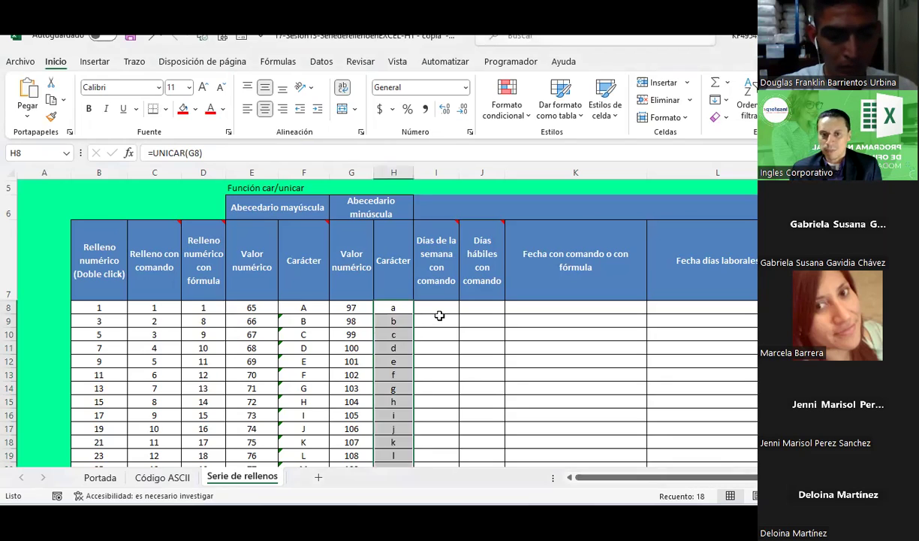
{"action": "left_click", "coordinate": [437, 308]}
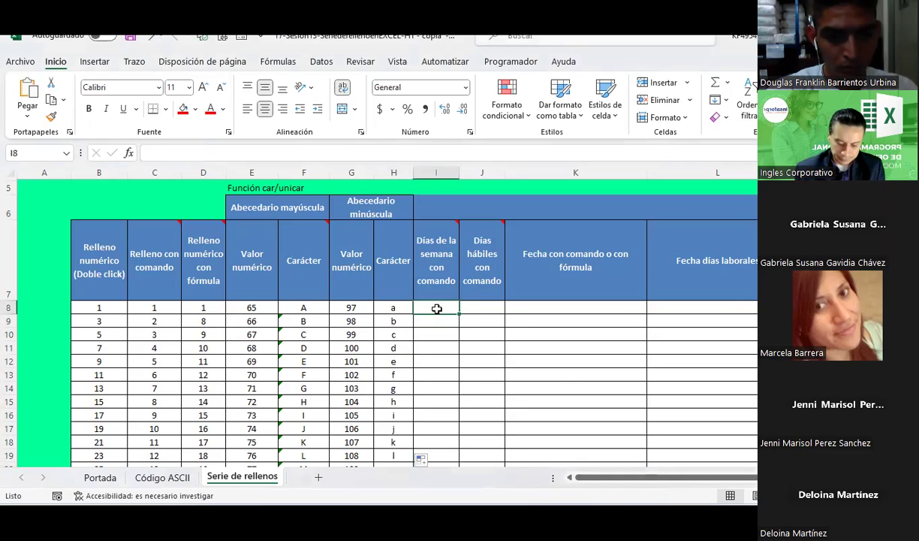
{"action": "type", "text": "=carac"}
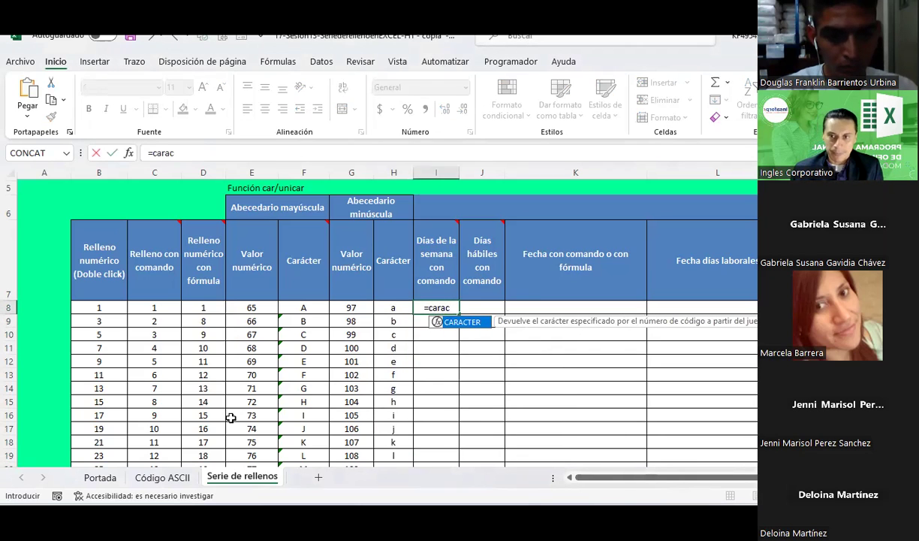
{"action": "double_click", "coordinate": [462, 322]}
{"action": "left_click", "coordinate": [463, 319]}
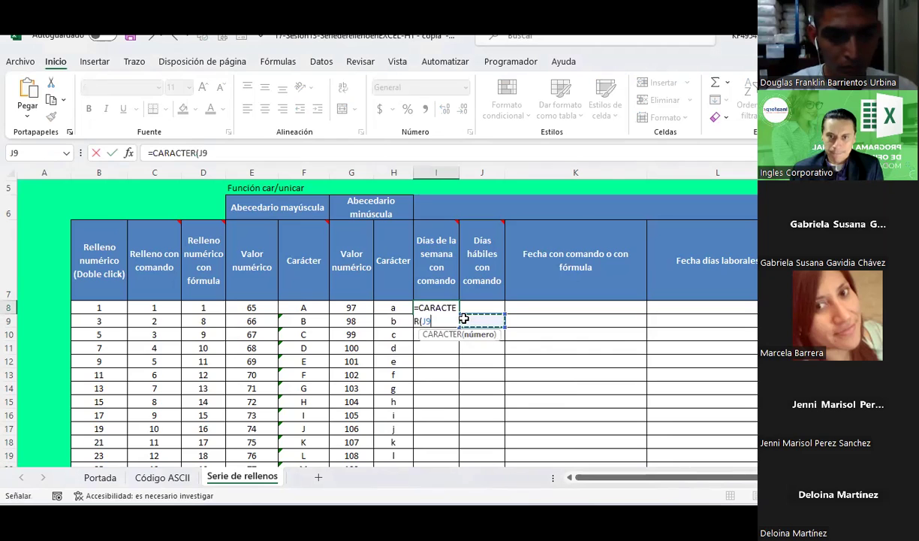
- Complete =CARACTER(E8) in I8, check the result, then delete the test formula
{"action": "left_click", "coordinate": [253, 308]}
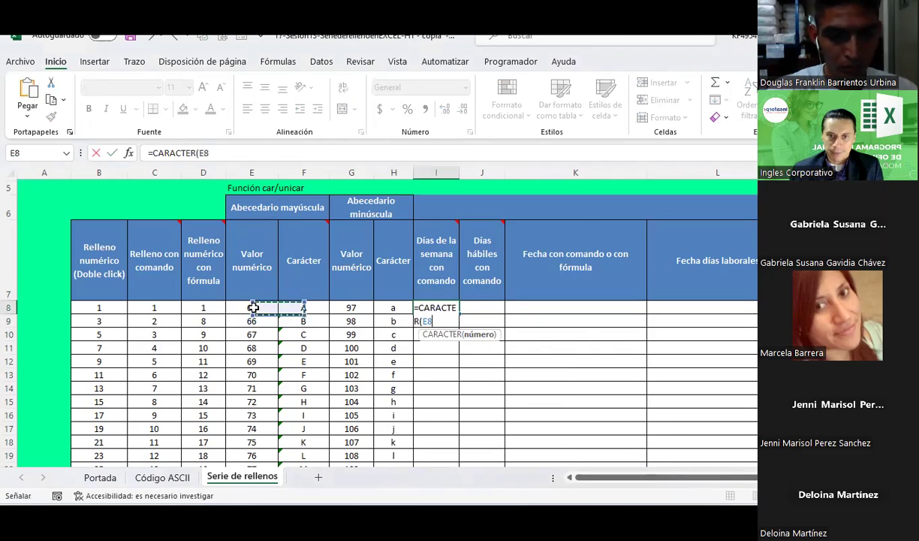
{"action": "type", "text": ")"}
{"action": "key", "text": "Return"}
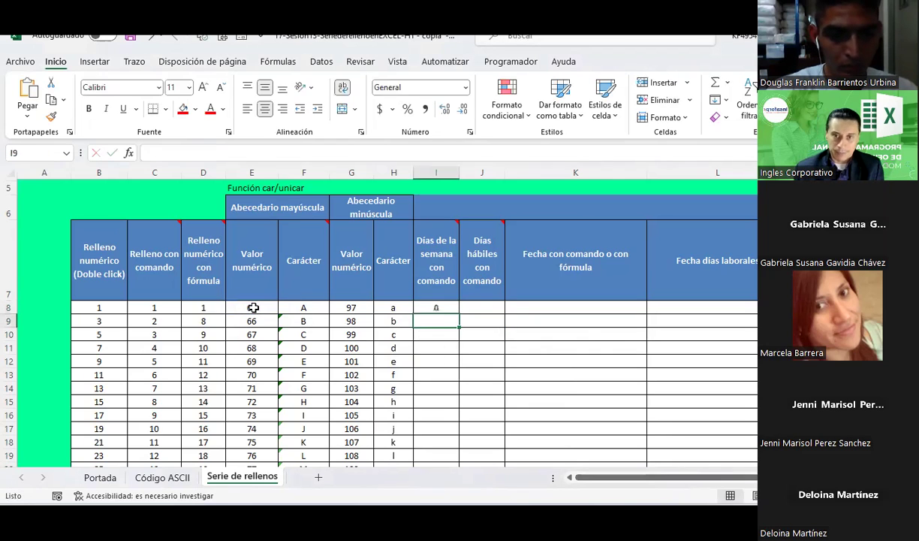
{"action": "left_click", "coordinate": [438, 307]}
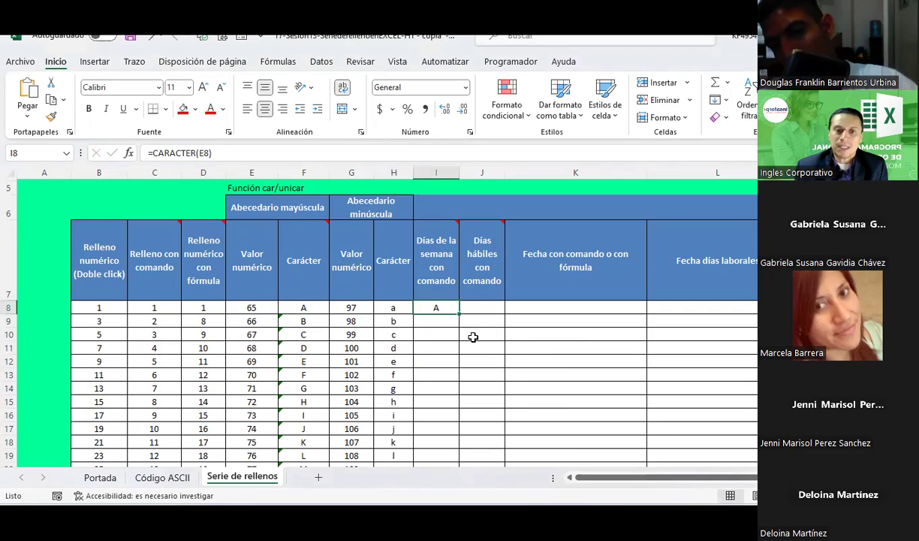
{"action": "key", "text": "Delete"}
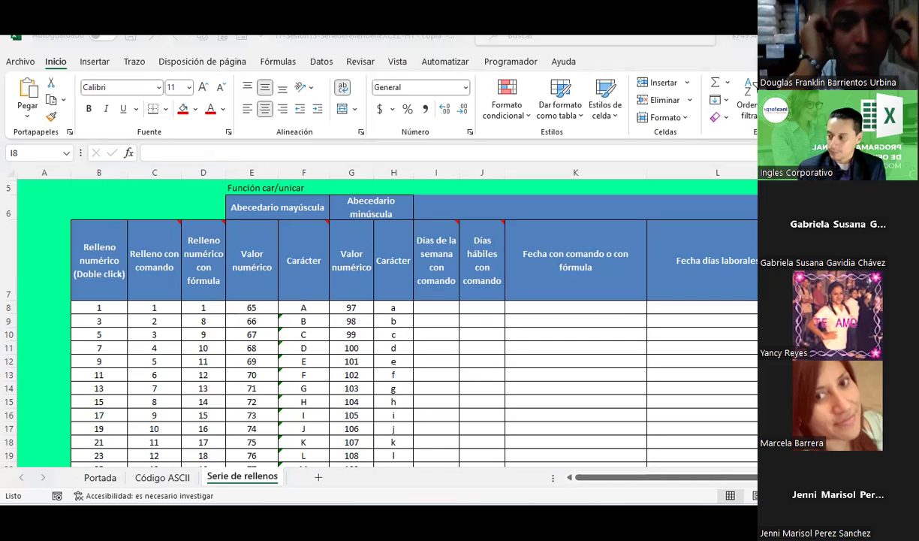
{"action": "key", "text": "alt+Tab"}
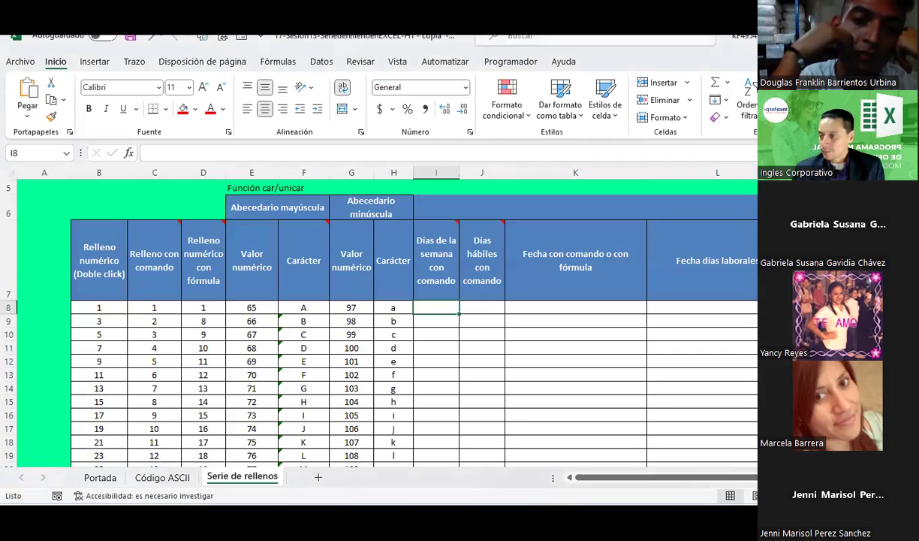
{"action": "left_click", "coordinate": [706, 518]}
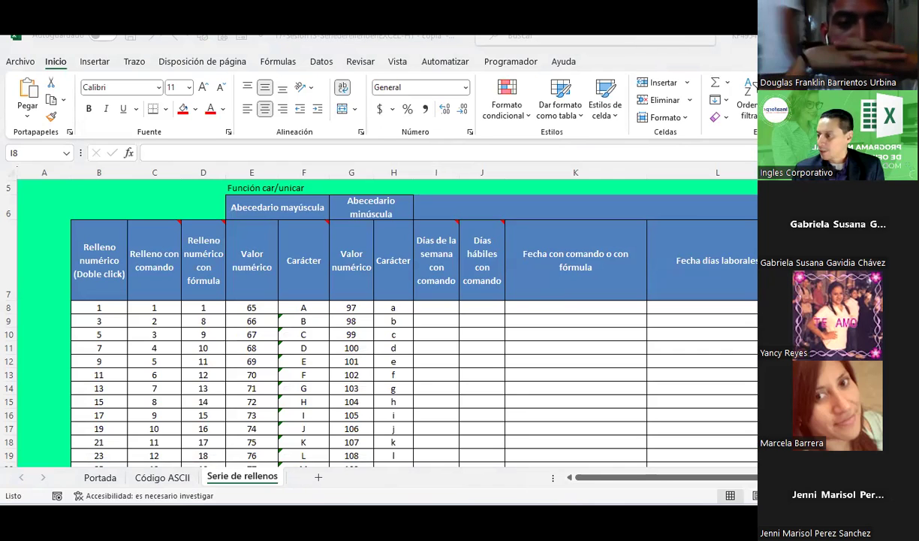
{"action": "mouse_move", "coordinate": [683, 518]}
{"action": "mouse_move", "coordinate": [644, 518]}
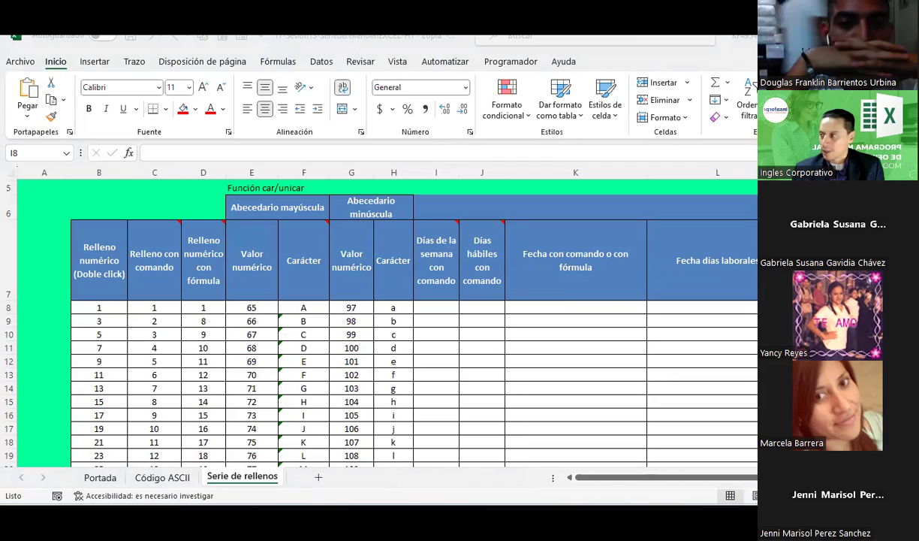
{"action": "key", "text": "alt+Tab"}
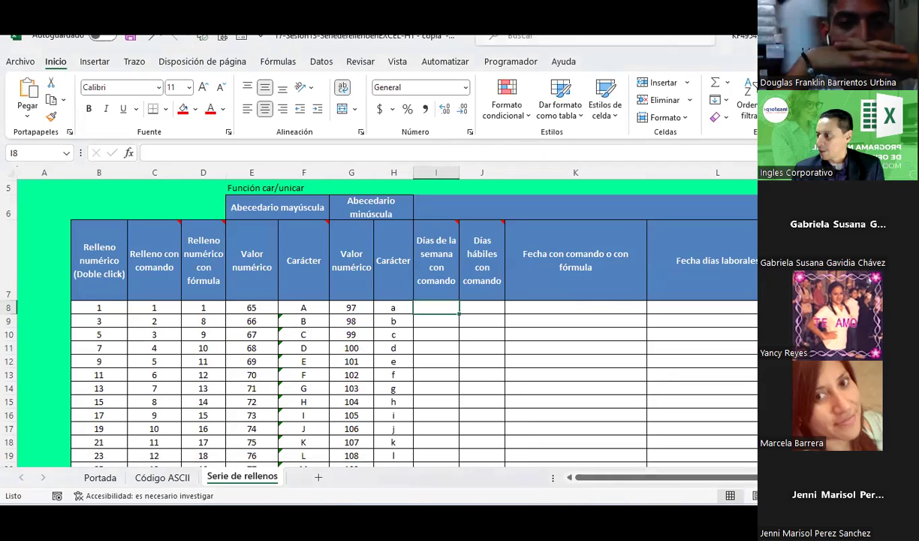
{"action": "key", "text": "alt+Tab"}
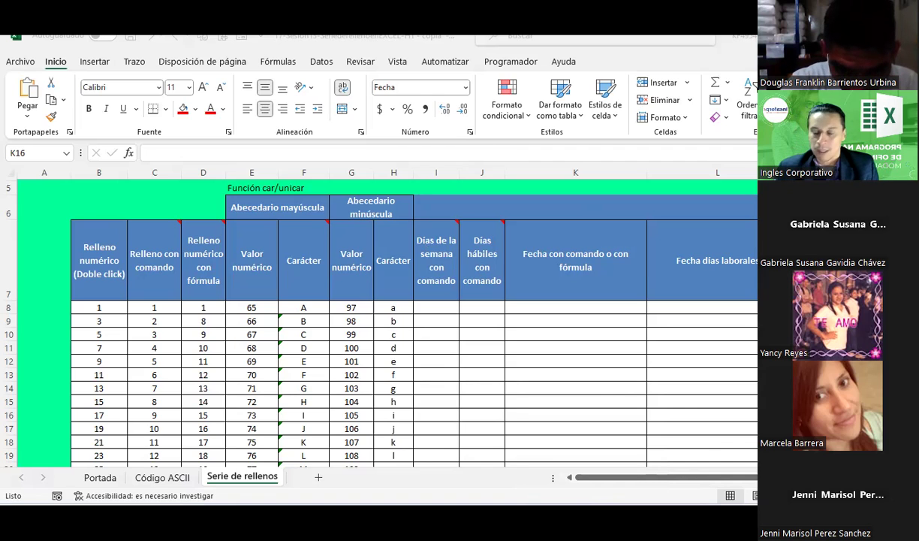
{"action": "left_click", "coordinate": [304, 307]}
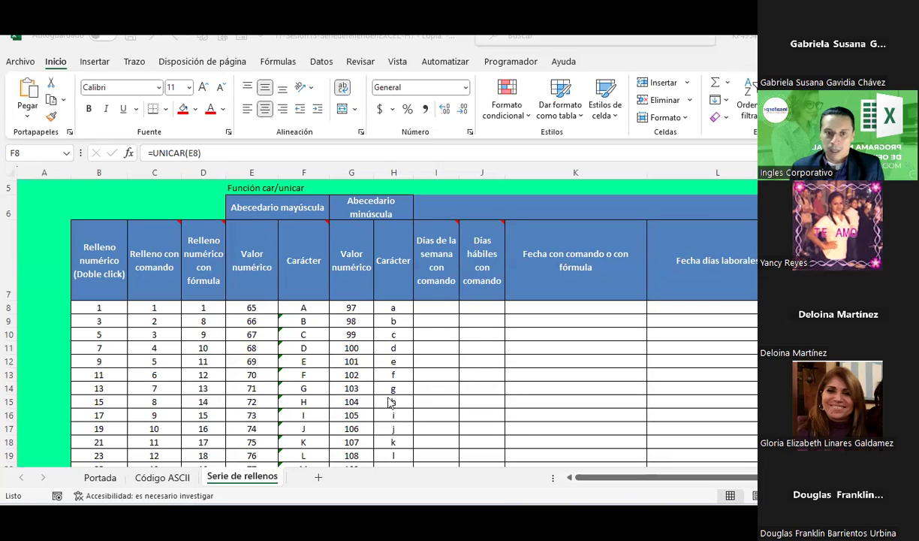
- Check the weekday heading's note and enter the start date 18-8-23 in I8
{"action": "left_click", "coordinate": [440, 310]}
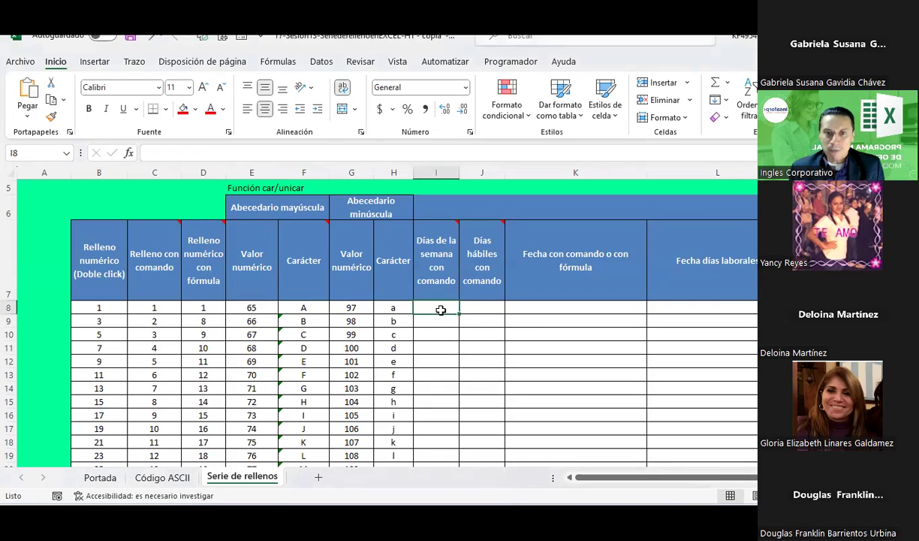
{"action": "left_click", "coordinate": [441, 242]}
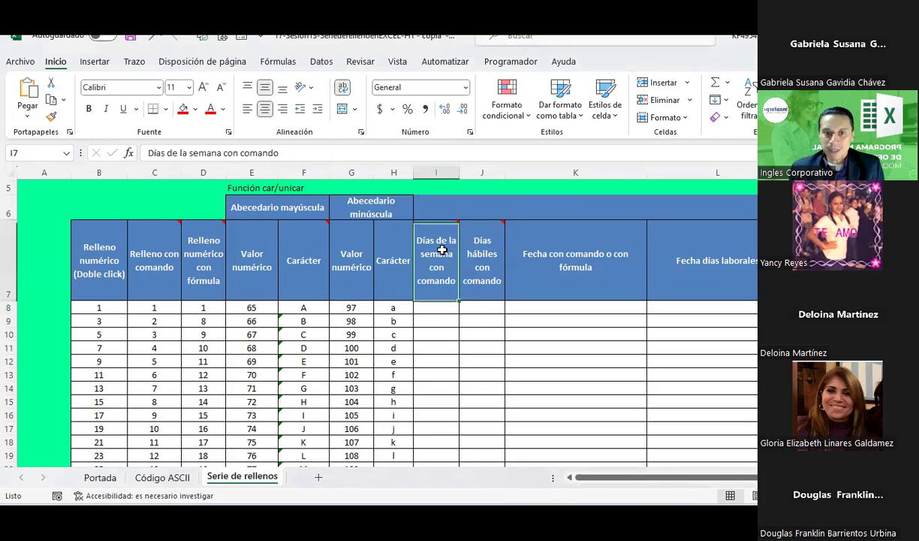
{"action": "left_click", "coordinate": [439, 308]}
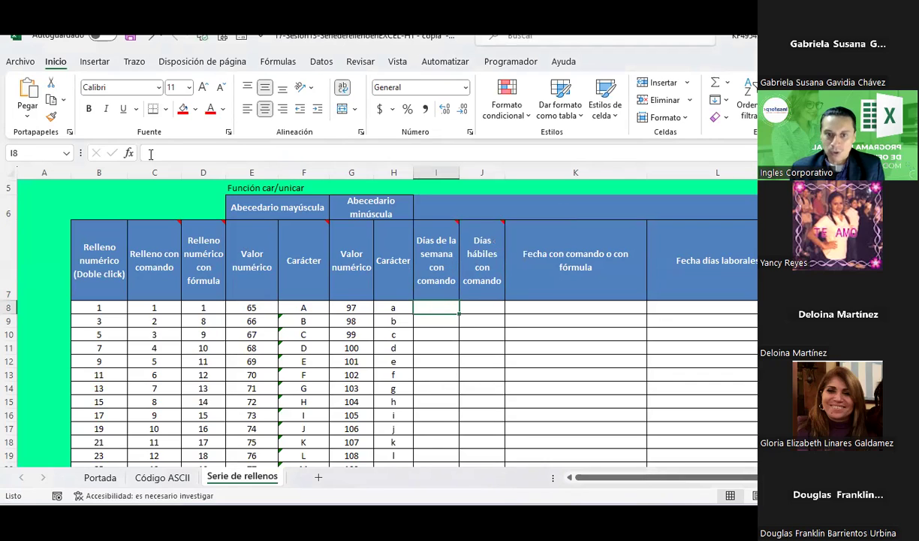
{"action": "type", "text": "18-8-23"}
{"action": "key", "text": "Return"}
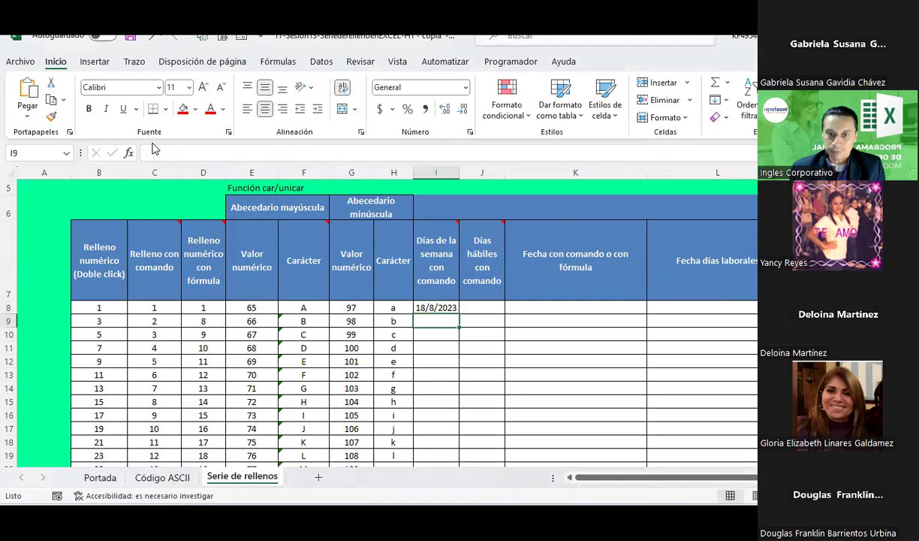
- Extend the date down to I25 as consecutive days (Rellenar días), ending 4/9/2023
{"action": "left_click", "coordinate": [449, 306]}
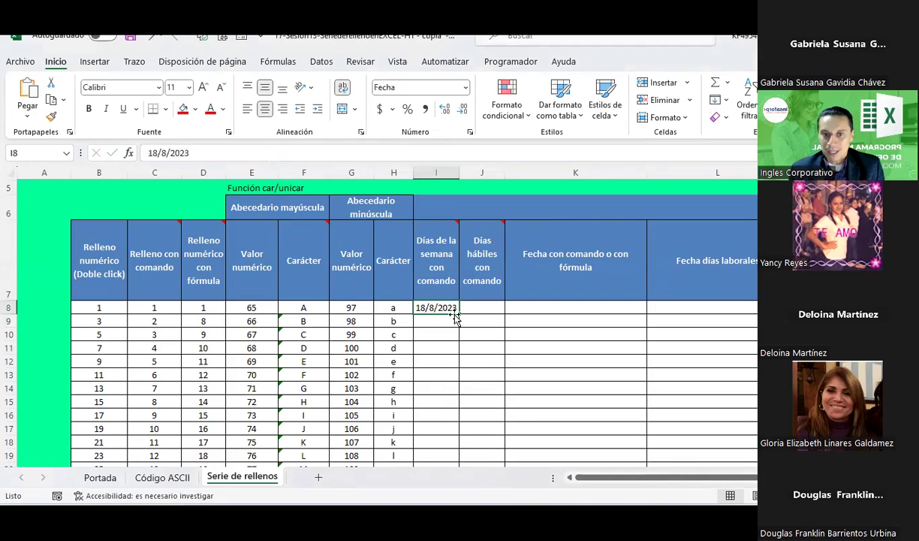
{"action": "left_click_drag", "start_coordinate": [458, 315], "coordinate": [445, 425]}
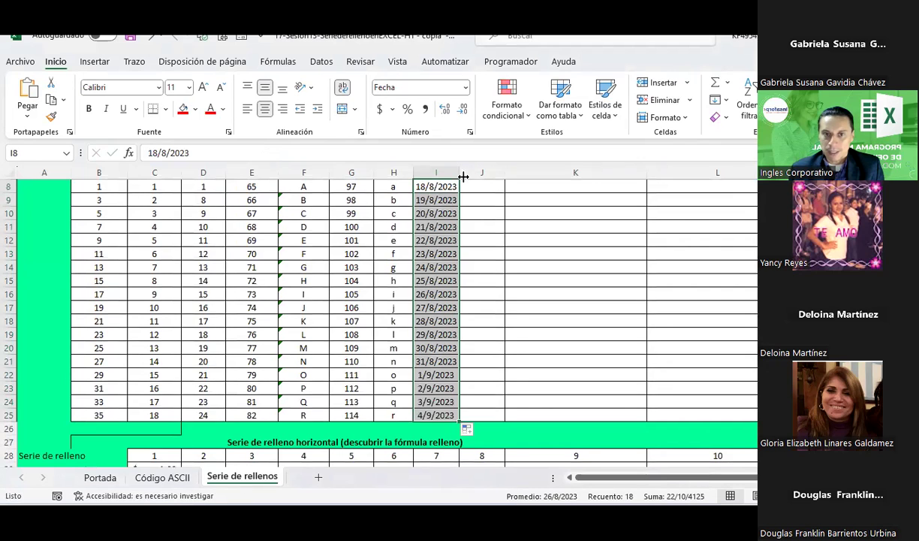
{"action": "scroll", "coordinate": [446, 410], "scroll_direction": "up", "scroll_amount": 2}
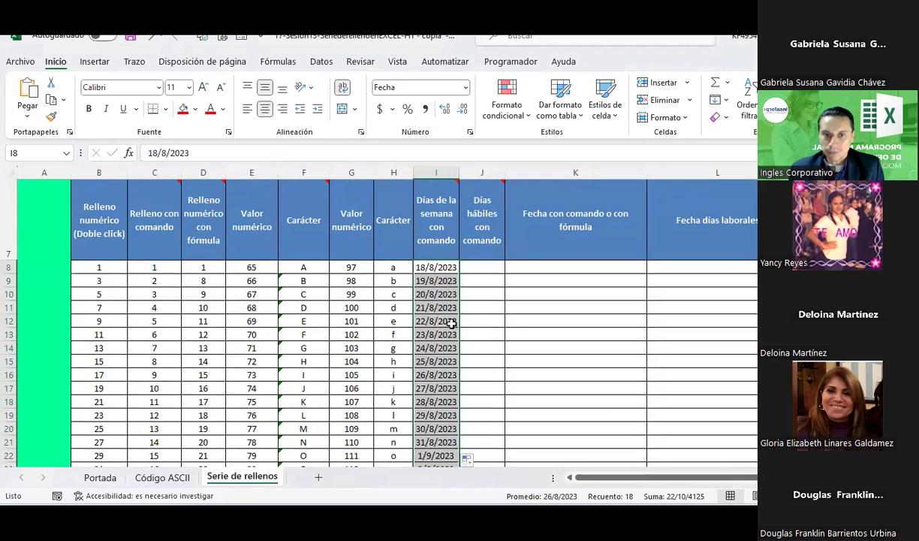
{"action": "scroll", "coordinate": [431, 314], "scroll_direction": "down", "scroll_amount": 2}
{"action": "left_click", "coordinate": [469, 429]}
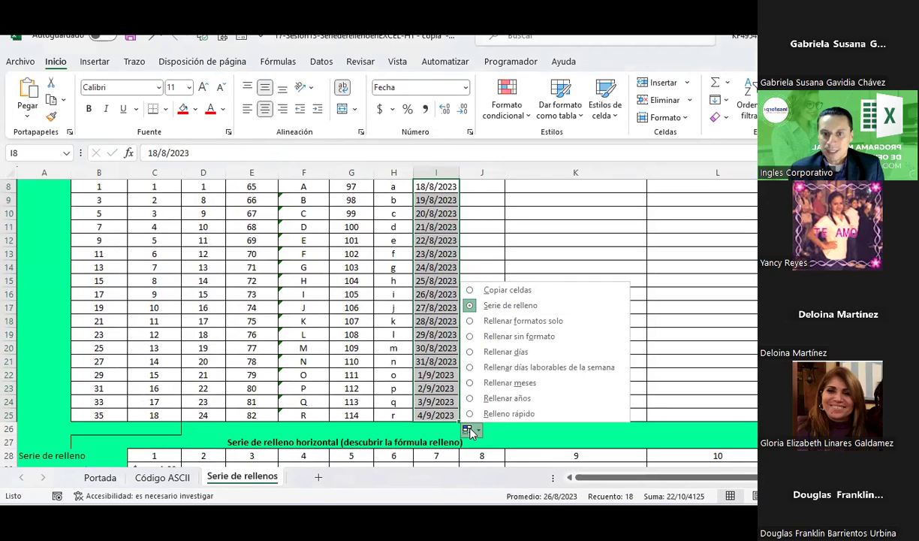
{"action": "left_click", "coordinate": [516, 358]}
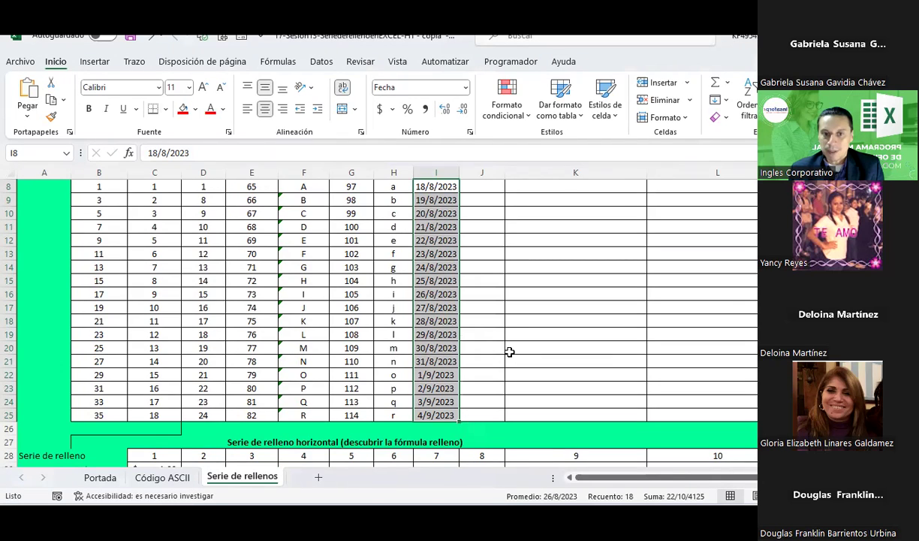
{"action": "scroll", "coordinate": [511, 352], "scroll_direction": "up", "scroll_amount": 1}
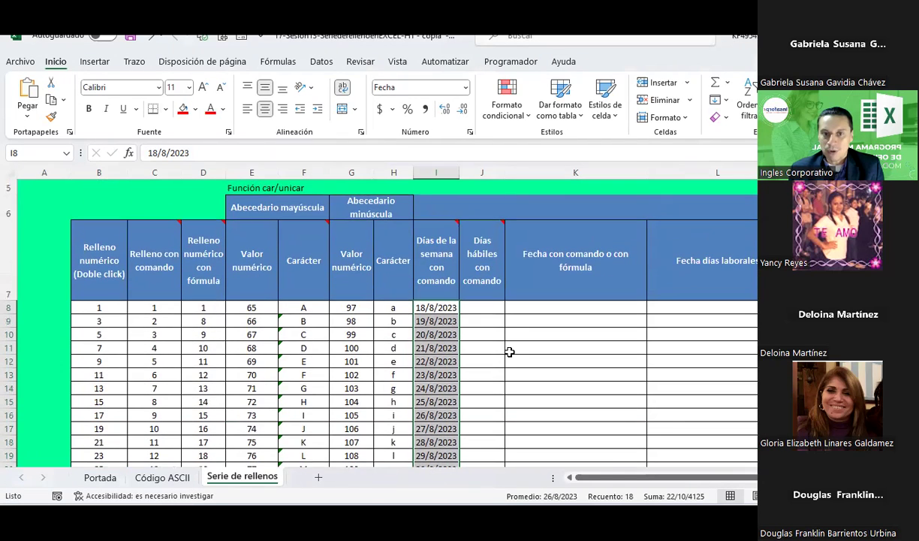
- Format column I's dates as Fecha larga, showing weekday names
{"action": "left_click", "coordinate": [465, 87]}
{"action": "left_click", "coordinate": [443, 275]}
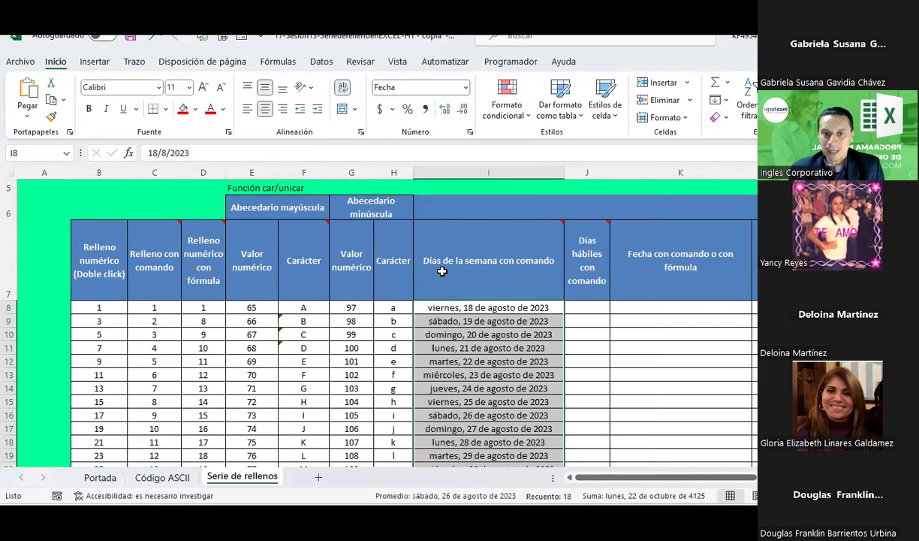
{"action": "scroll", "coordinate": [566, 334], "scroll_direction": "down", "scroll_amount": 2}
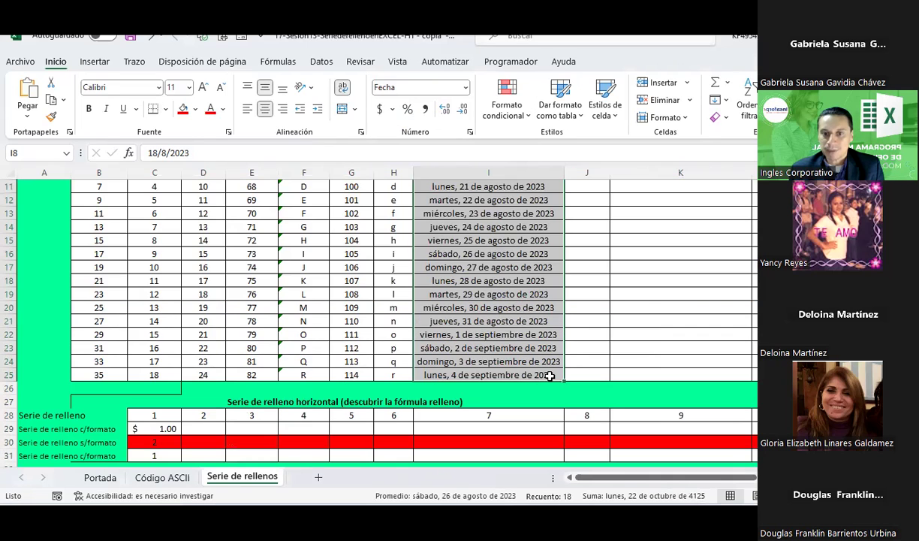
{"action": "scroll", "coordinate": [522, 342], "scroll_direction": "up", "scroll_amount": 2}
- Refill I8 down to I25 with working weekdays only, ending jueves 7 de septiembre 2023
{"action": "left_click", "coordinate": [551, 265]}
{"action": "mouse_move", "coordinate": [564, 274]}
{"action": "left_mouse_down"}
{"action": "mouse_move", "coordinate": [550, 468]}
{"action": "mouse_move", "coordinate": [578, 429]}
{"action": "left_mouse_up"}
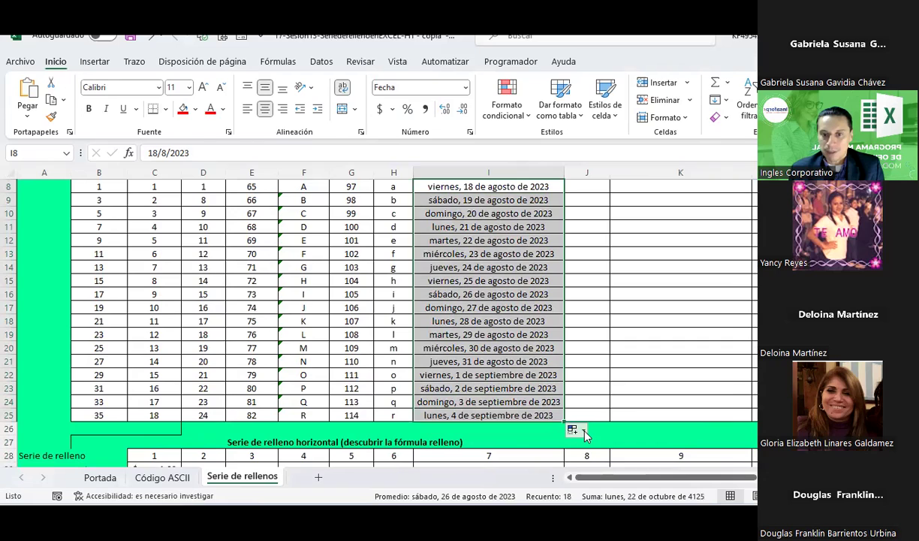
{"action": "left_click", "coordinate": [578, 430]}
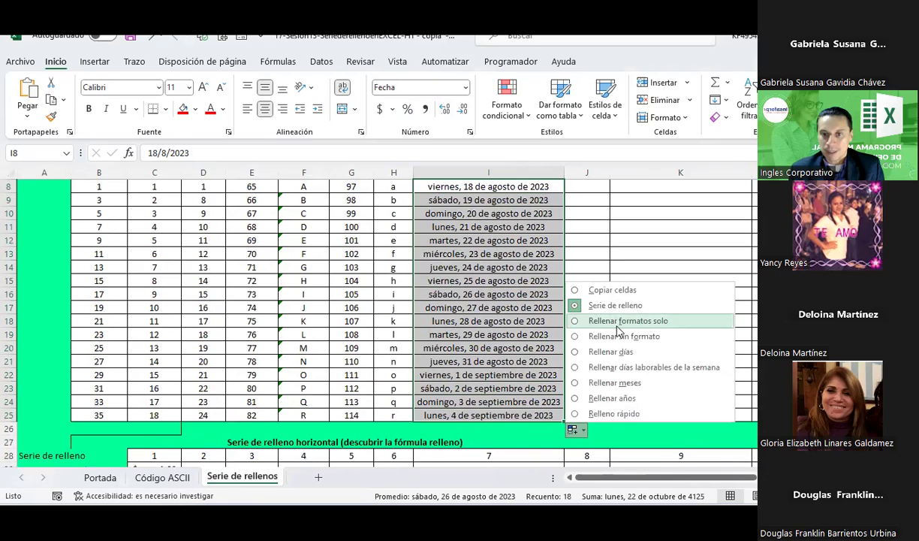
{"action": "left_click", "coordinate": [628, 368]}
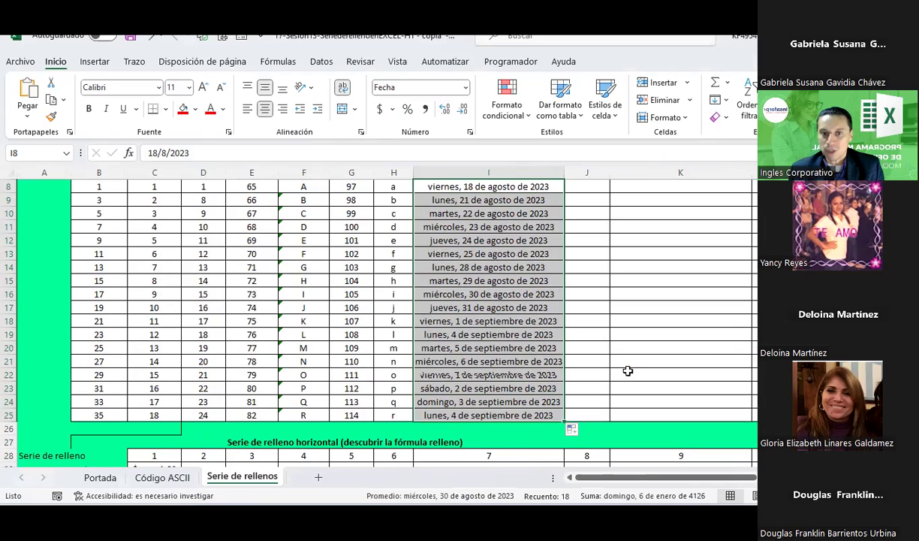
{"action": "scroll", "coordinate": [490, 303], "scroll_direction": "up", "scroll_amount": 1}
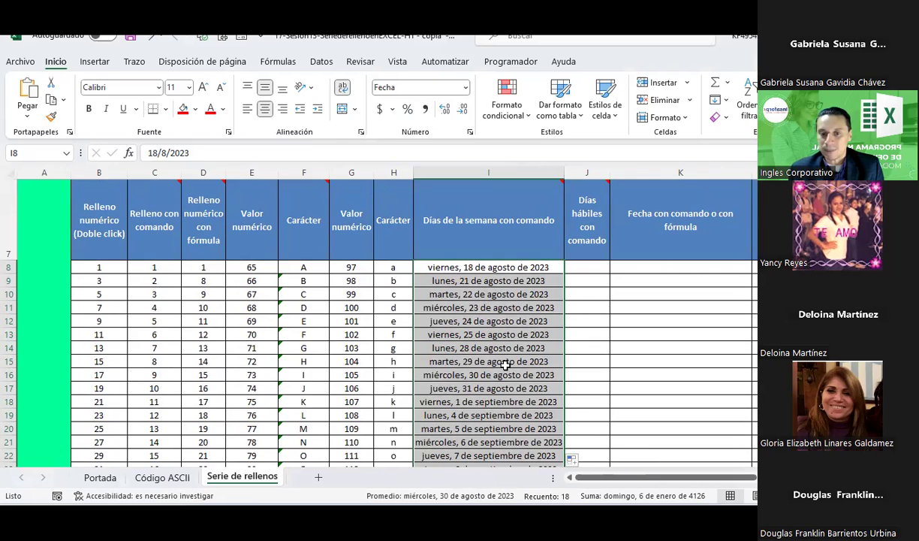
{"action": "left_click", "coordinate": [582, 463]}
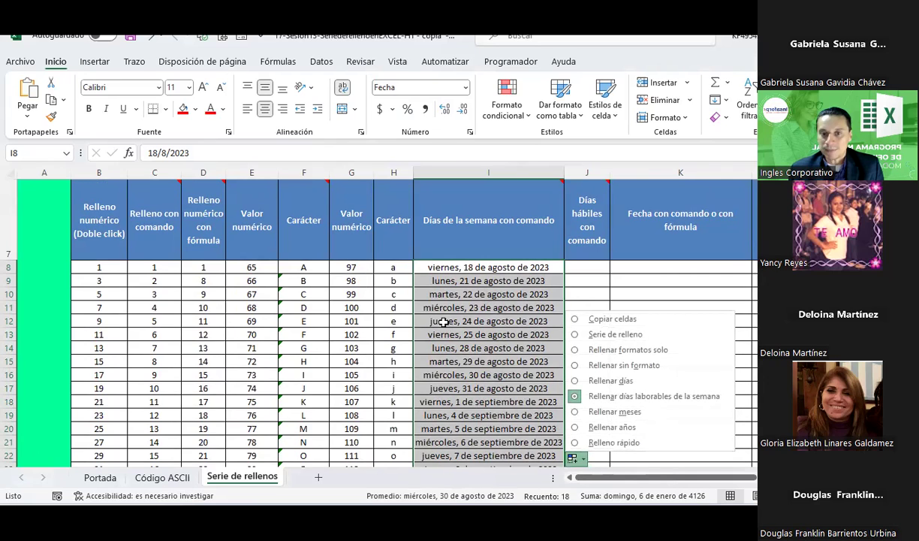
{"action": "left_click", "coordinate": [445, 322]}
- Enter 18/8/2023 in J8 as the first 'Días hábiles con comando' date
{"action": "left_click", "coordinate": [591, 270]}
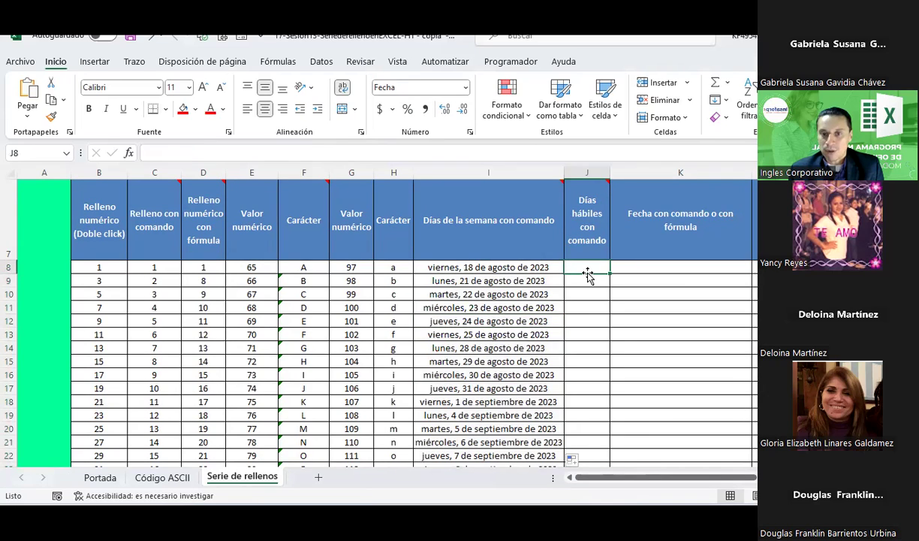
{"action": "type", "text": "18-"}
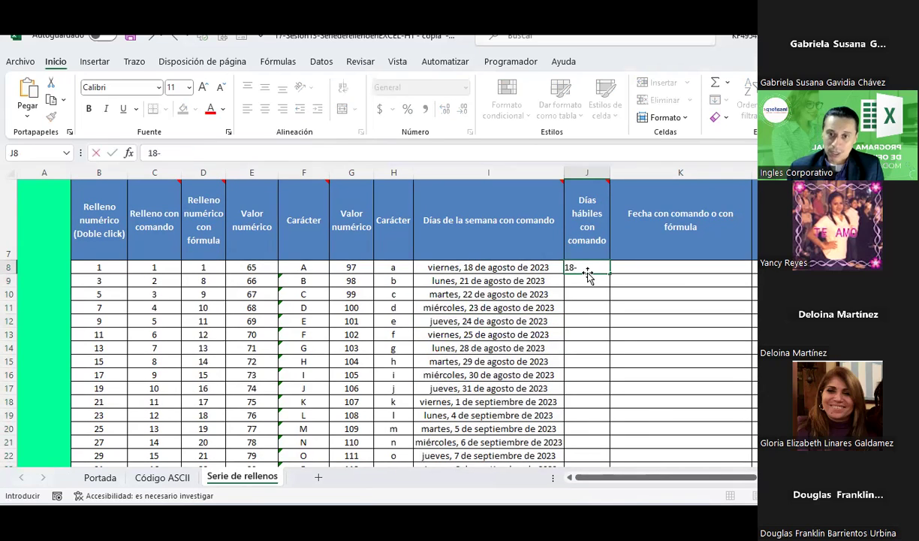
{"action": "type", "text": "3"}
{"action": "key", "text": "Return"}
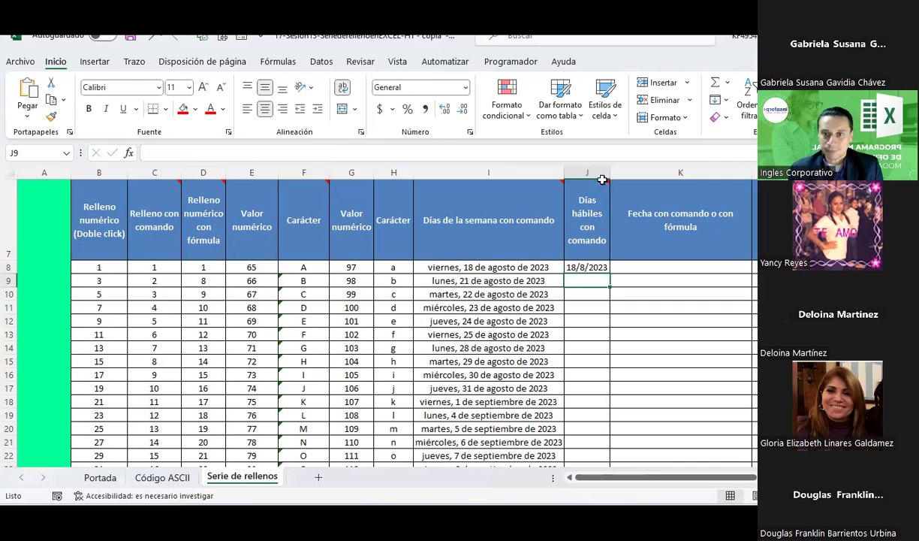
{"action": "left_click", "coordinate": [612, 173]}
- Drag J8's date down to J25 as consecutive dates, 18/8/2023 to 4/9/2023
{"action": "scroll", "coordinate": [726, 478], "scroll_direction": "right", "scroll_amount": 5}
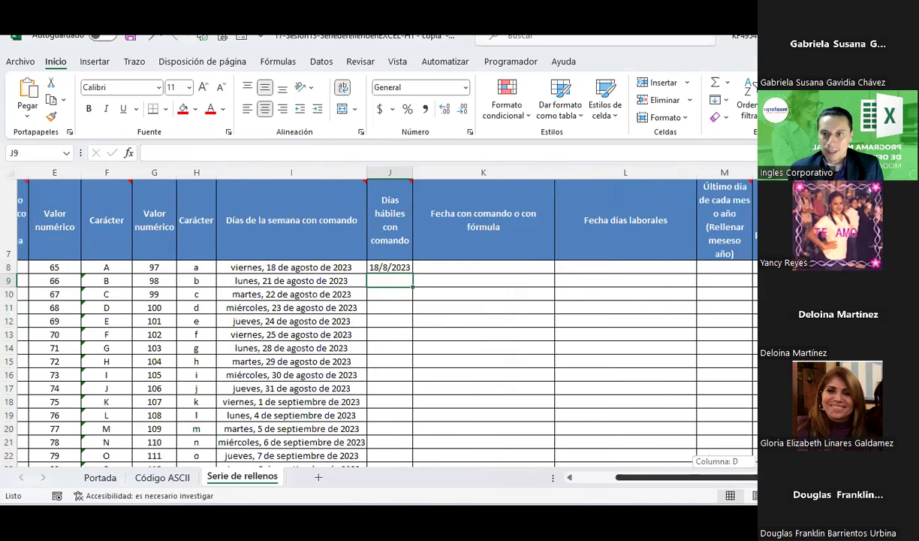
{"action": "scroll", "coordinate": [726, 478], "scroll_direction": "left", "scroll_amount": 1}
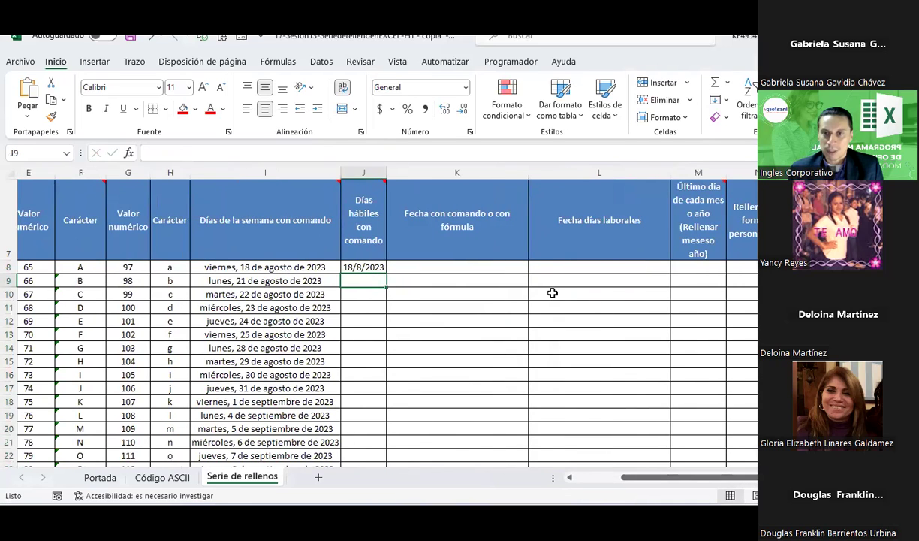
{"action": "scroll", "coordinate": [552, 291], "scroll_direction": "up", "scroll_amount": 2}
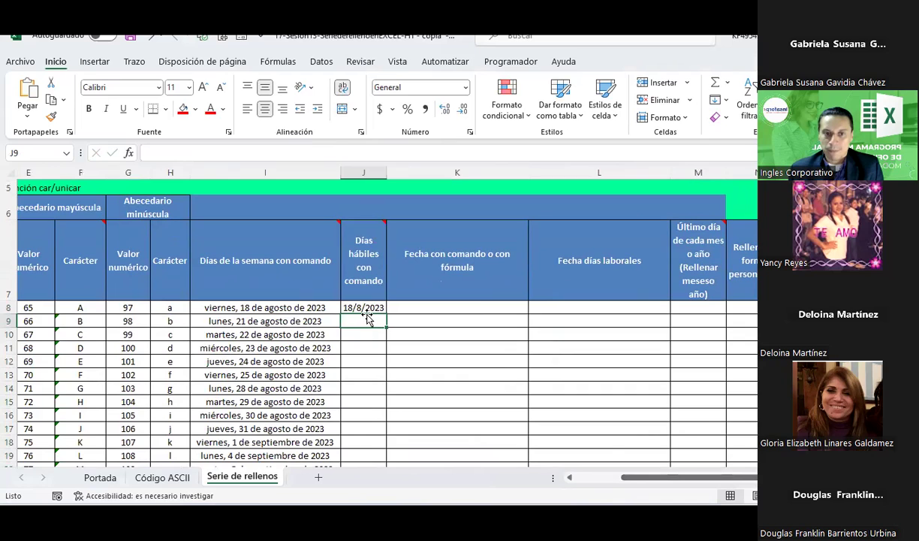
{"action": "left_click", "coordinate": [365, 308]}
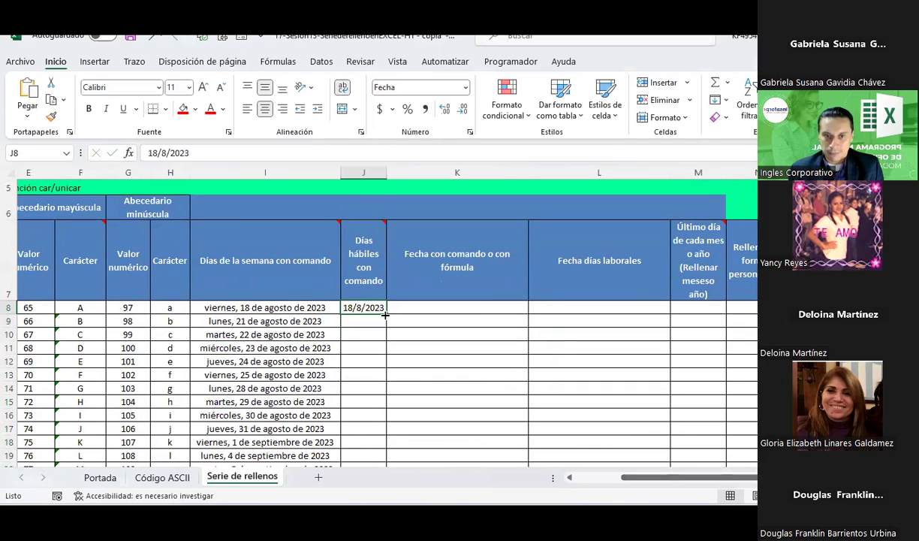
{"action": "left_click_drag", "start_coordinate": [386, 314], "coordinate": [385, 462]}
{"action": "scroll", "coordinate": [385, 349], "scroll_direction": "down", "scroll_amount": 2}
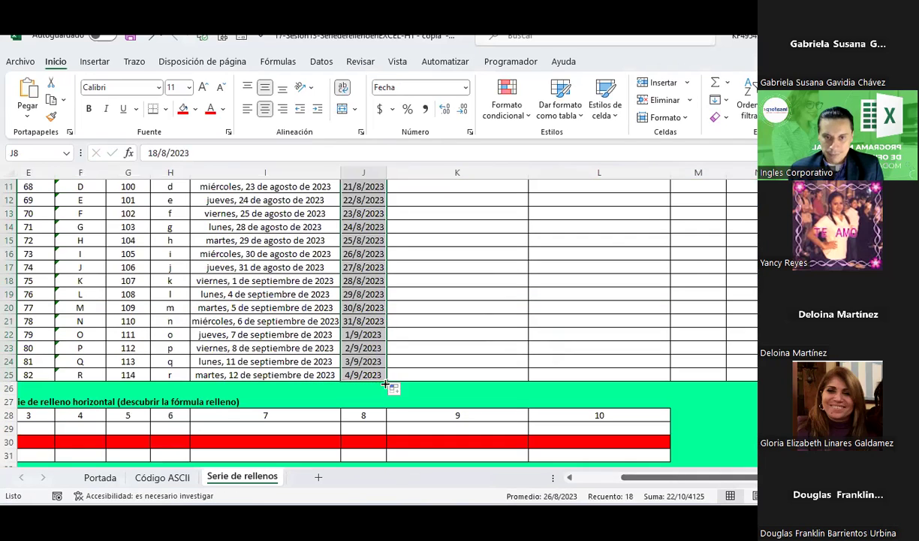
- Leave the Auto Fill Options unchanged and widen column J so the dates fit
{"action": "left_click", "coordinate": [396, 390]}
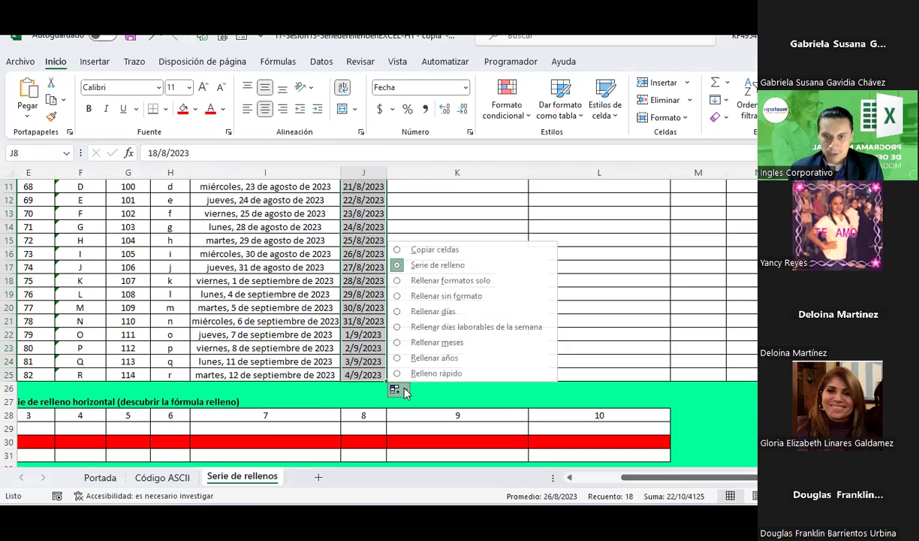
{"action": "left_click", "coordinate": [461, 311]}
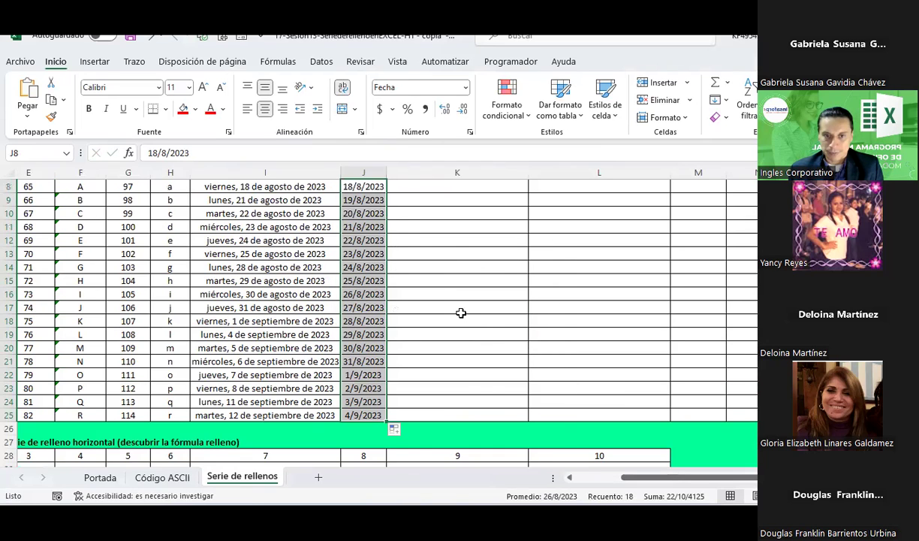
{"action": "scroll", "coordinate": [421, 238], "scroll_direction": "up", "scroll_amount": 2}
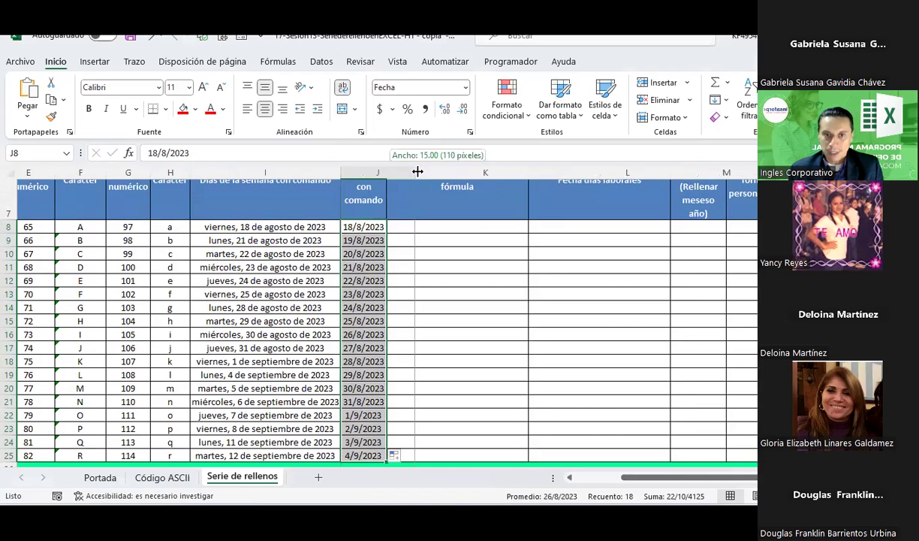
{"action": "left_click_drag", "start_coordinate": [404, 172], "coordinate": [417, 172]}
{"action": "scroll", "coordinate": [475, 235], "scroll_direction": "up", "scroll_amount": 1}
- Enter 18/8/2023 in K8 and the one-day-later formula =+K8+1 in K9
{"action": "left_click", "coordinate": [471, 266]}
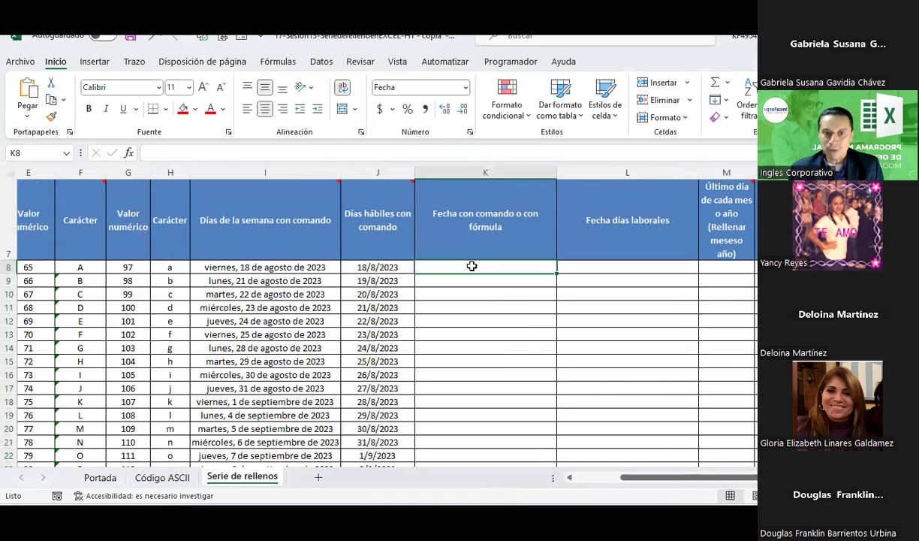
{"action": "type", "text": "18/"}
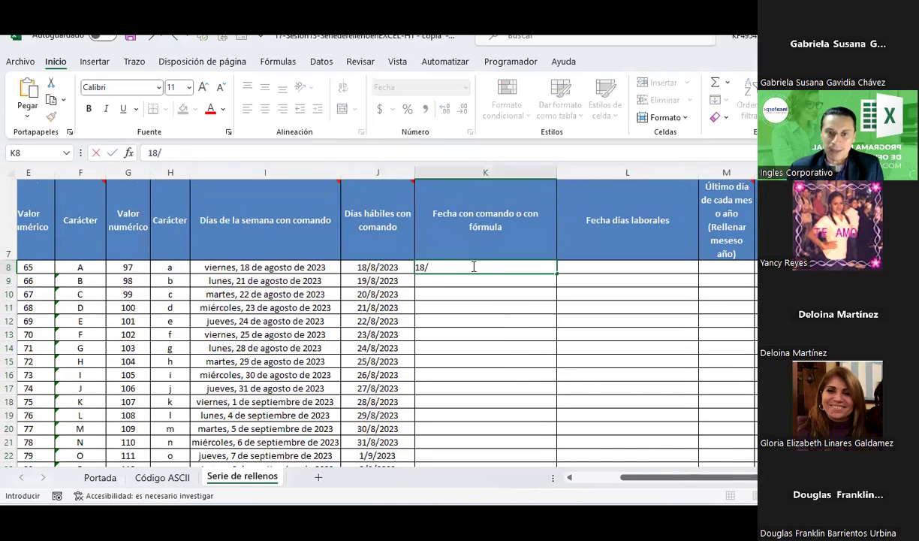
{"action": "type", "text": "8/2023"}
{"action": "key", "text": "ctrl+Return"}
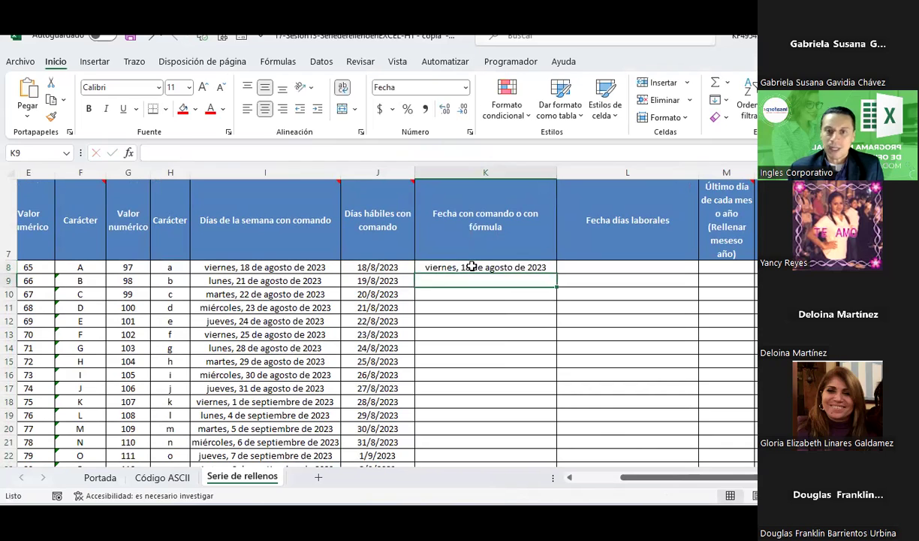
{"action": "scroll", "coordinate": [465, 303], "scroll_direction": "up", "scroll_amount": 1}
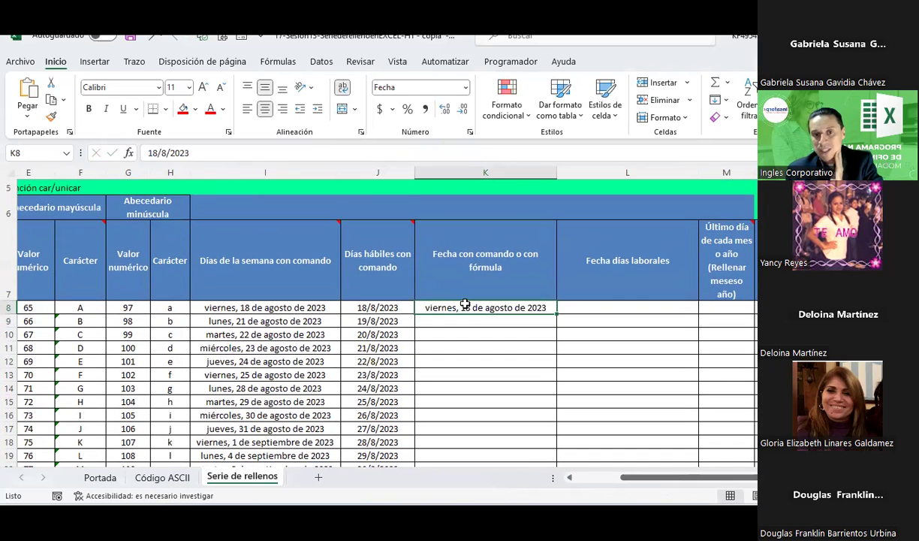
{"action": "left_click", "coordinate": [456, 321]}
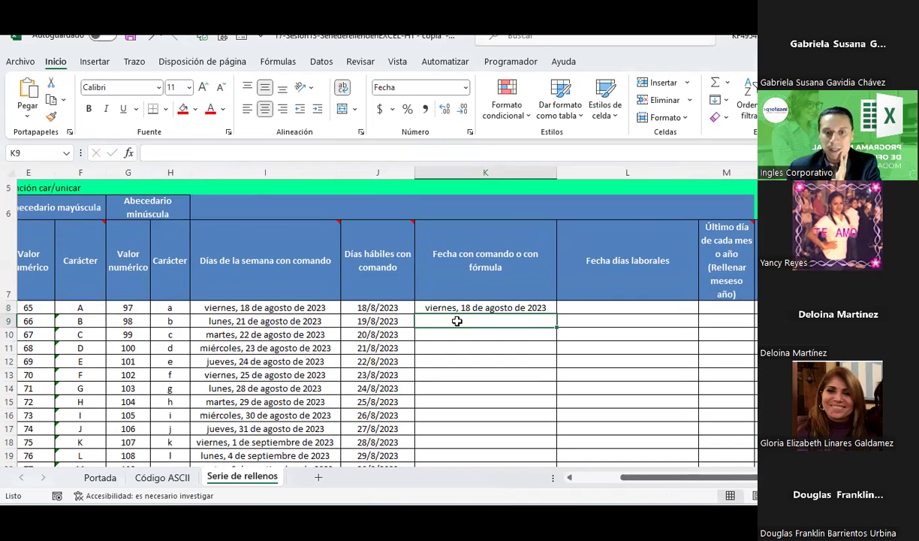
{"action": "type", "text": "+"}
{"action": "key", "text": "Up"}
{"action": "type", "text": "+1"}
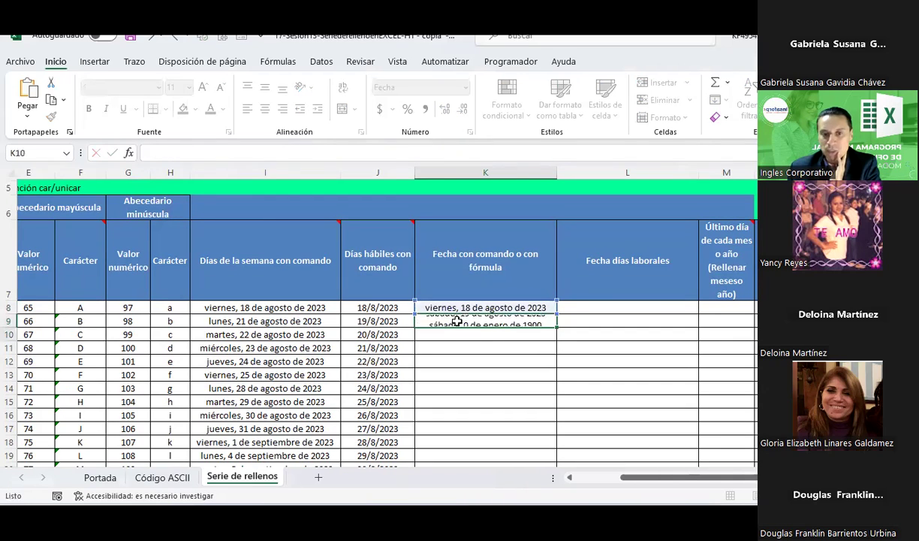
{"action": "key", "text": "ctrl+Return"}
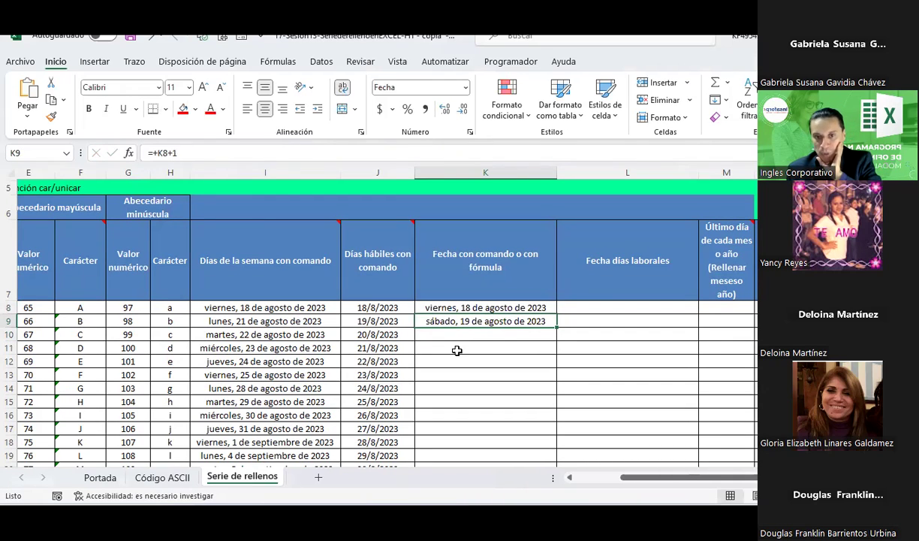
- Copy K9's formula down to row 25 and autofit column K for the long dates
{"action": "left_click", "coordinate": [449, 306]}
{"action": "left_click", "coordinate": [440, 319]}
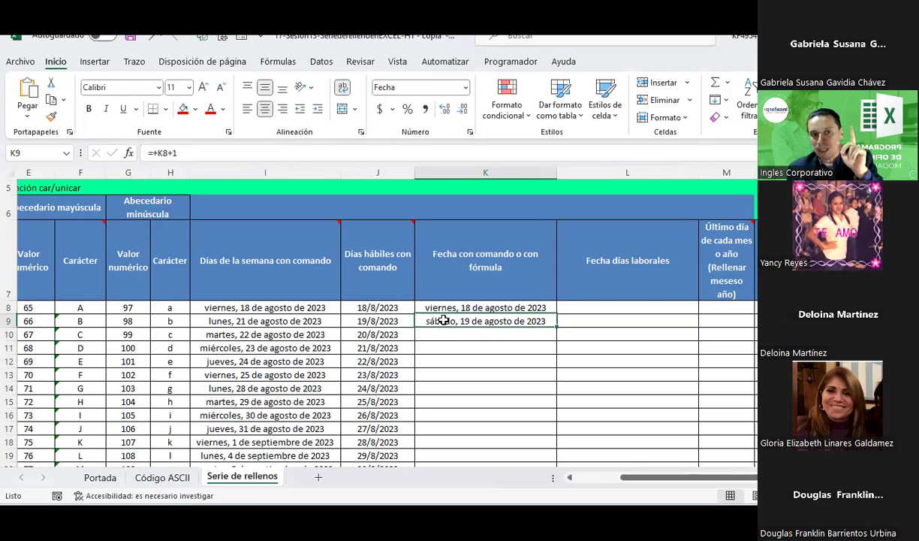
{"action": "double_click", "coordinate": [557, 325]}
{"action": "scroll", "coordinate": [556, 325], "scroll_direction": "down", "scroll_amount": 2}
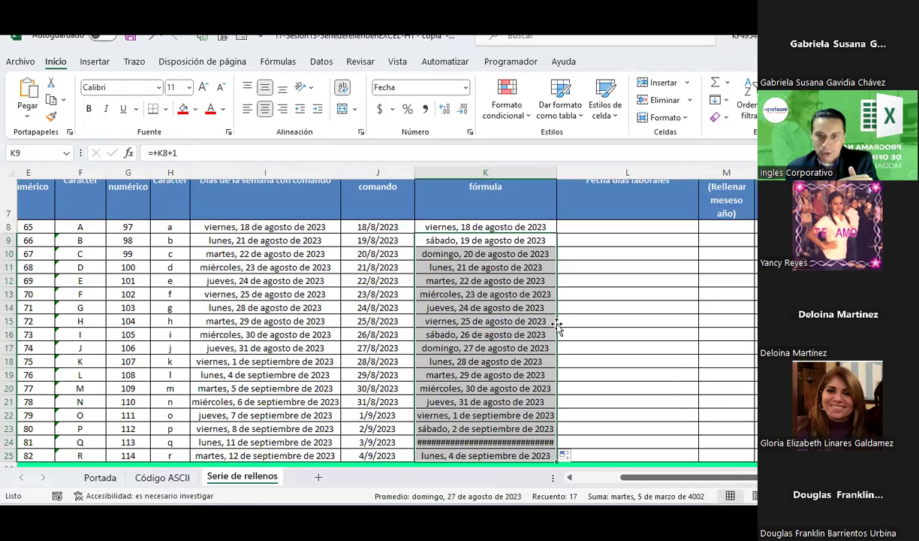
{"action": "double_click", "coordinate": [557, 169]}
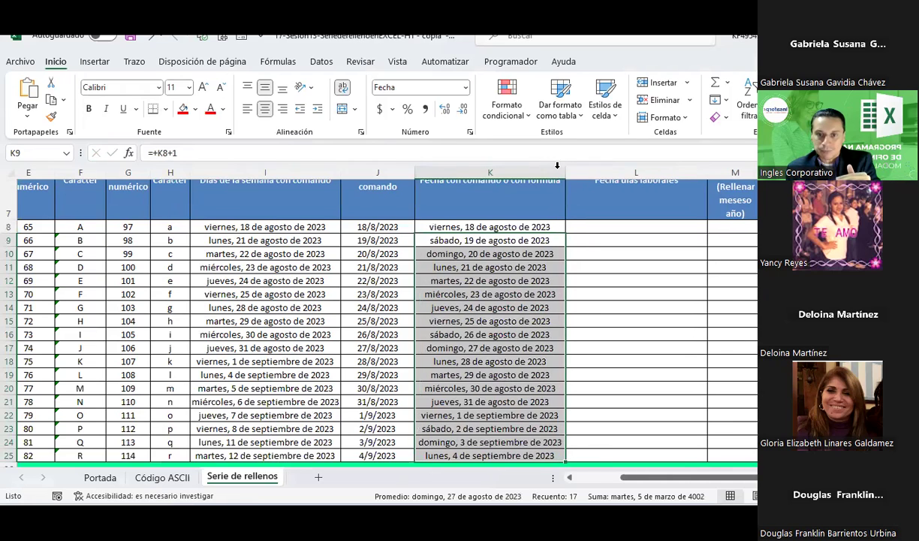
- Step through column K's cells to verify each =+K8+1 style formula
{"action": "left_click", "coordinate": [462, 255]}
{"action": "left_click", "coordinate": [462, 268]}
{"action": "left_click", "coordinate": [466, 281]}
{"action": "left_click", "coordinate": [460, 294]}
{"action": "left_click", "coordinate": [458, 308]}
{"action": "left_click", "coordinate": [458, 321]}
{"action": "left_click", "coordinate": [459, 334]}
{"action": "left_click", "coordinate": [460, 348]}
{"action": "left_click", "coordinate": [461, 361]}
{"action": "left_click", "coordinate": [462, 375]}
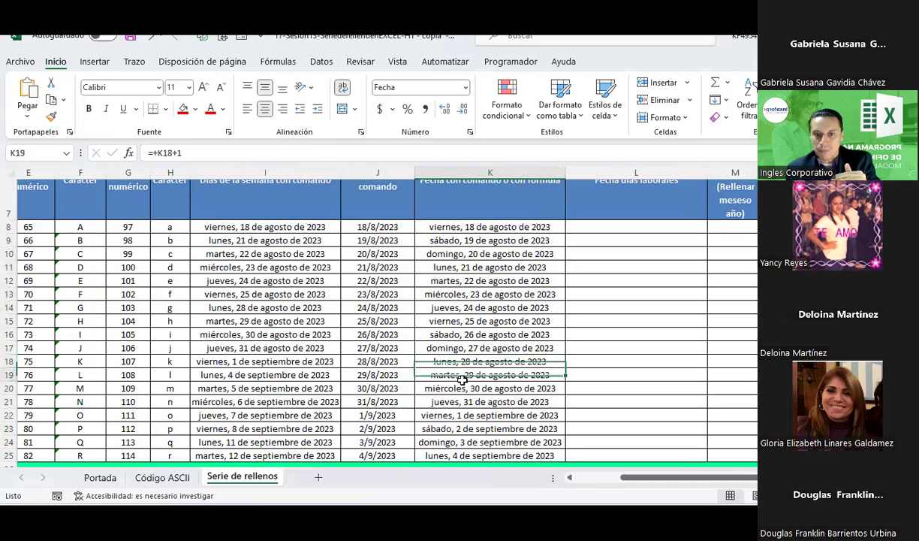
{"action": "left_click", "coordinate": [463, 388]}
{"action": "left_click", "coordinate": [464, 402]}
{"action": "scroll", "coordinate": [464, 401], "scroll_direction": "up", "scroll_amount": 1}
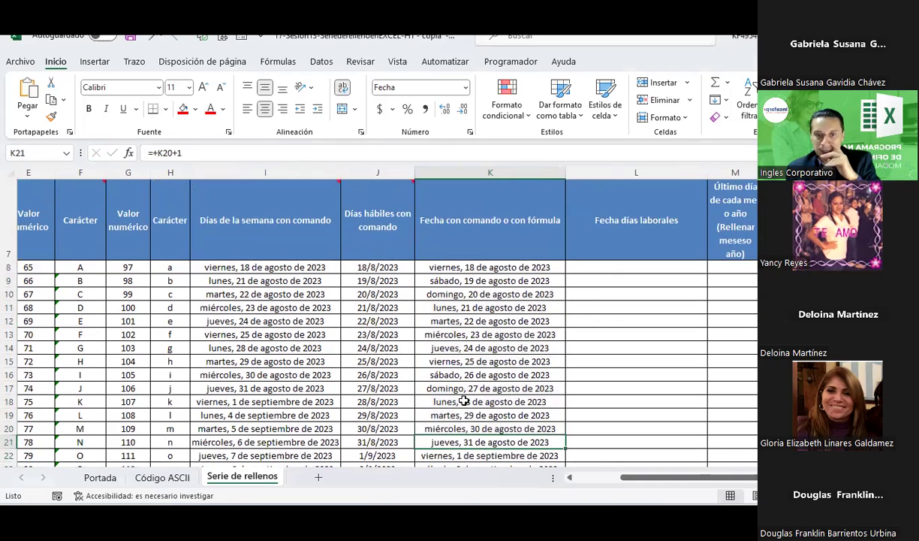
{"action": "left_click", "coordinate": [592, 262]}
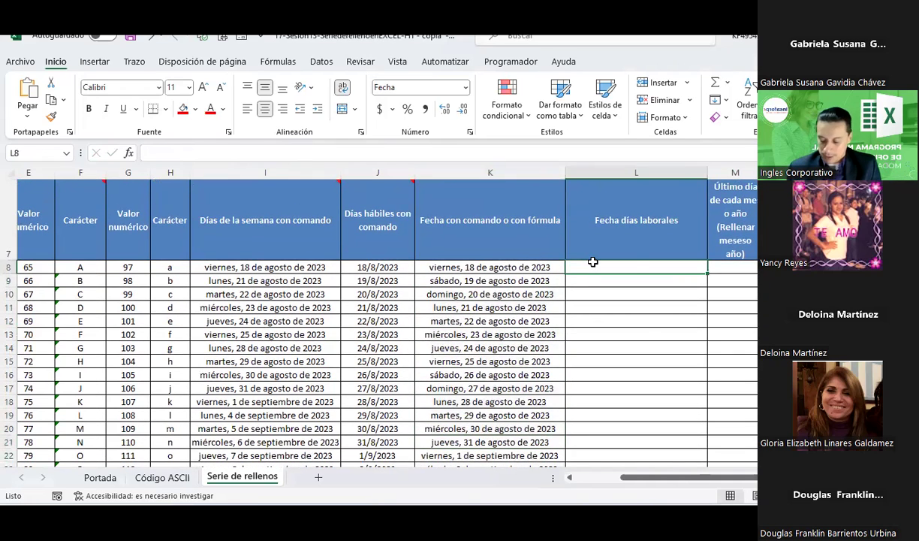
- Enter 18-8-23 in L8, fill it down to row 25 and autofit column L
{"action": "type", "text": "18"}
{"action": "type", "text": "-8"}
{"action": "type", "text": "23"}
{"action": "key", "text": "ctrl+Return"}
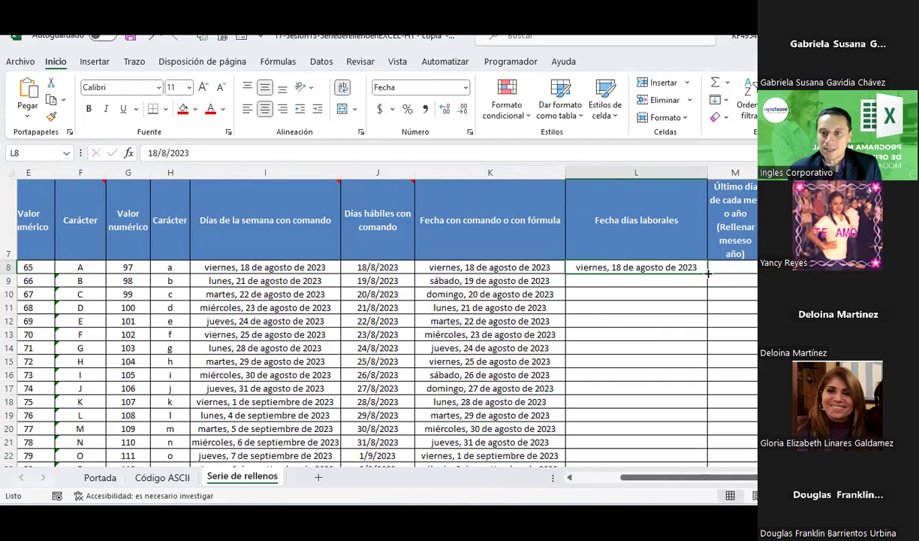
{"action": "double_click", "coordinate": [708, 273]}
{"action": "scroll", "coordinate": [692, 212], "scroll_direction": "down", "scroll_amount": 1}
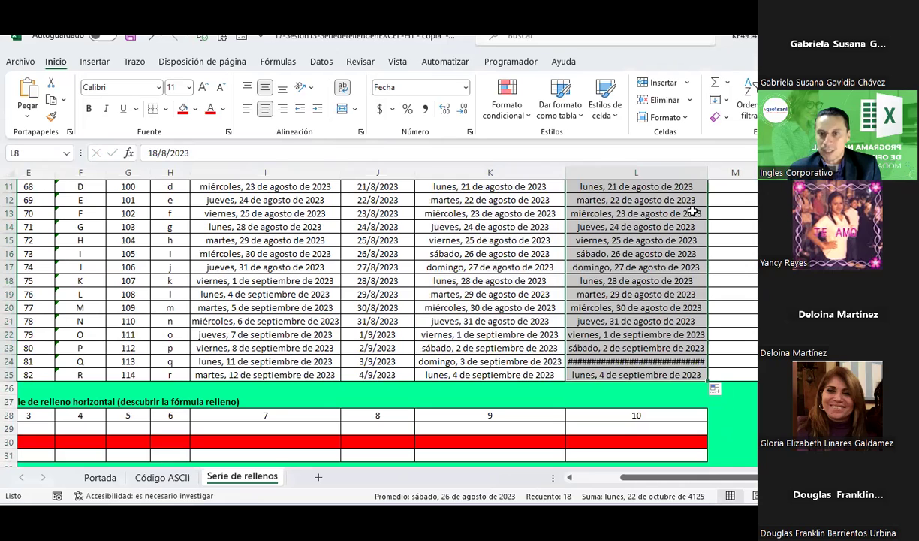
{"action": "key", "text": "alt+h"}
{"action": "key", "text": "o"}
{"action": "key", "text": "i"}
{"action": "scroll", "coordinate": [691, 361], "scroll_direction": "up", "scroll_amount": 2}
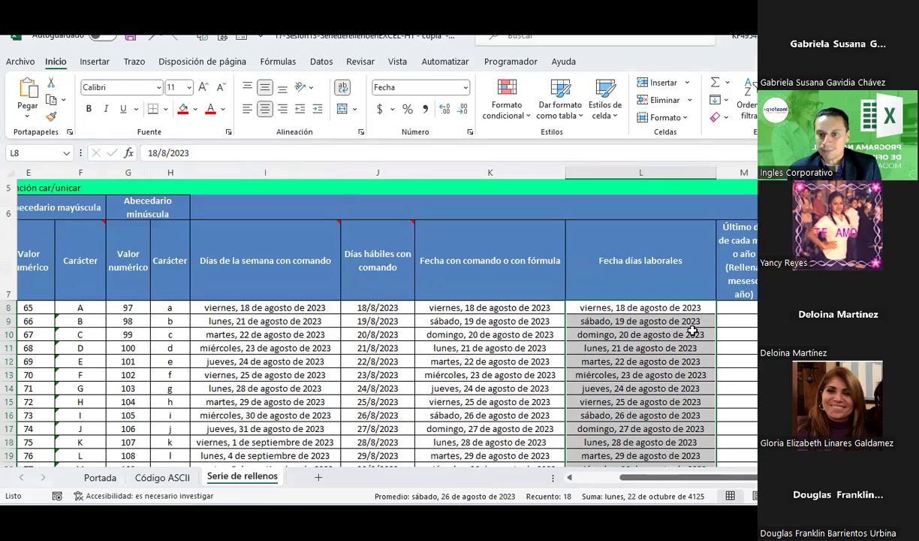
- Refill L8 down to row 25 with weekdays only, ending martes 12 de septiembre 2023
{"action": "left_click", "coordinate": [709, 307]}
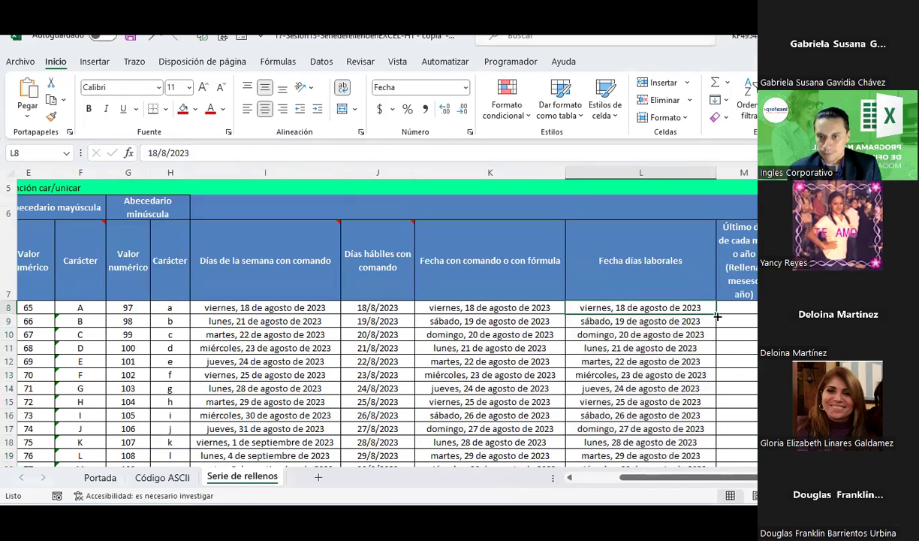
{"action": "double_click", "coordinate": [717, 316]}
{"action": "scroll", "coordinate": [724, 375], "scroll_direction": "down", "scroll_amount": 2}
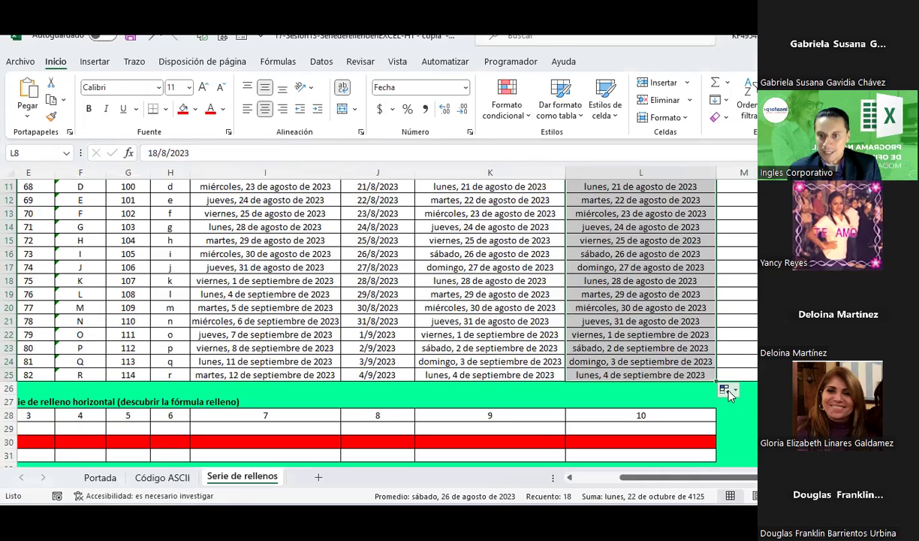
{"action": "left_click", "coordinate": [726, 390]}
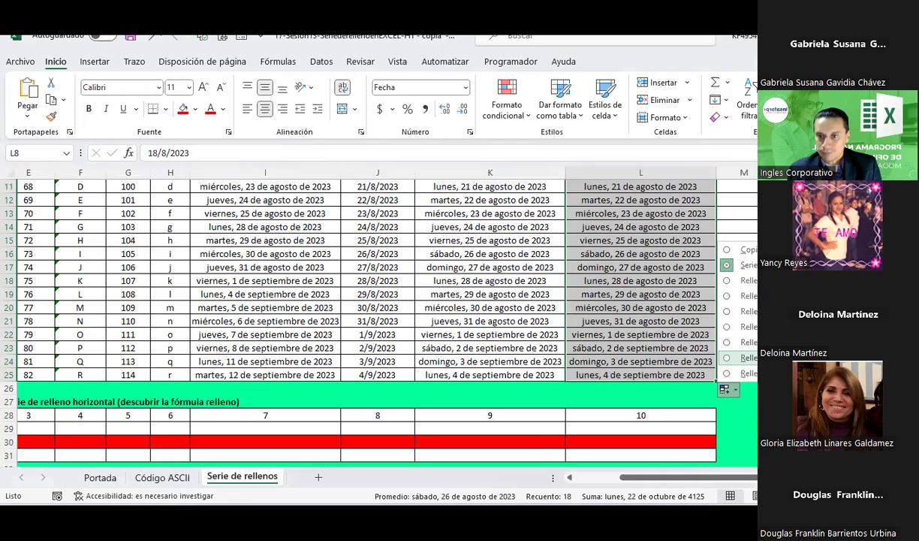
{"action": "left_click", "coordinate": [743, 327]}
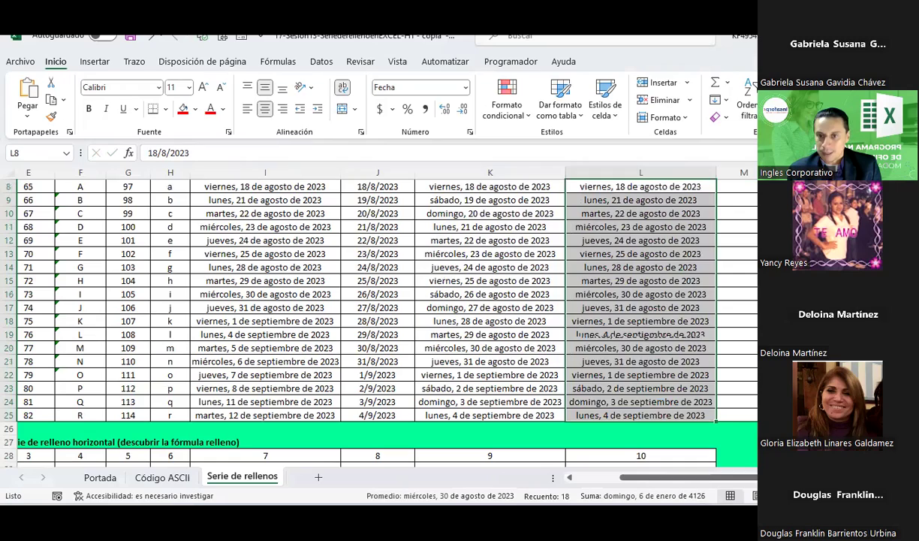
{"action": "scroll", "coordinate": [667, 314], "scroll_direction": "up", "scroll_amount": 1}
{"action": "scroll", "coordinate": [718, 256], "scroll_direction": "up", "scroll_amount": 2}
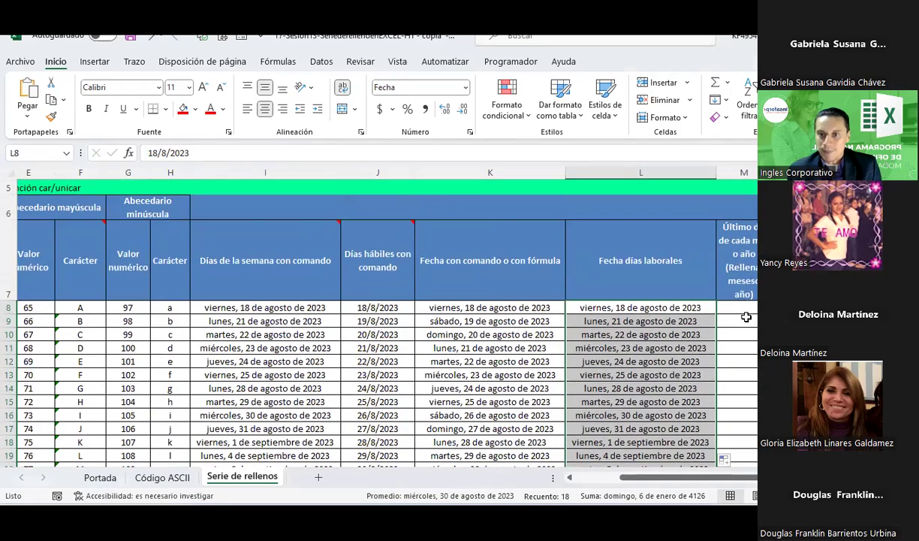
{"action": "left_click", "coordinate": [725, 307]}
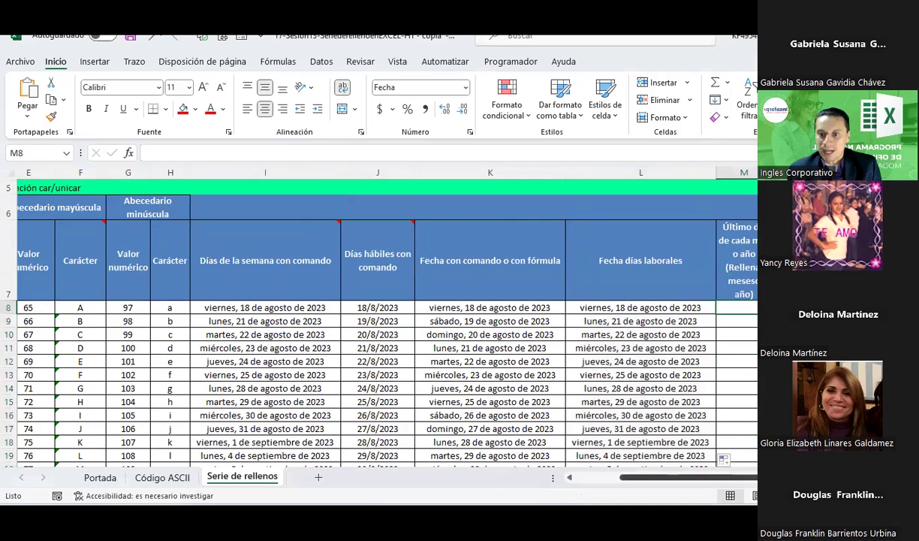
- Fill M8's 18/8/2023 down by months (Rellenar meses) to 18/1/2025 and widen column M
{"action": "scroll", "coordinate": [713, 439], "scroll_direction": "right", "scroll_amount": 4}
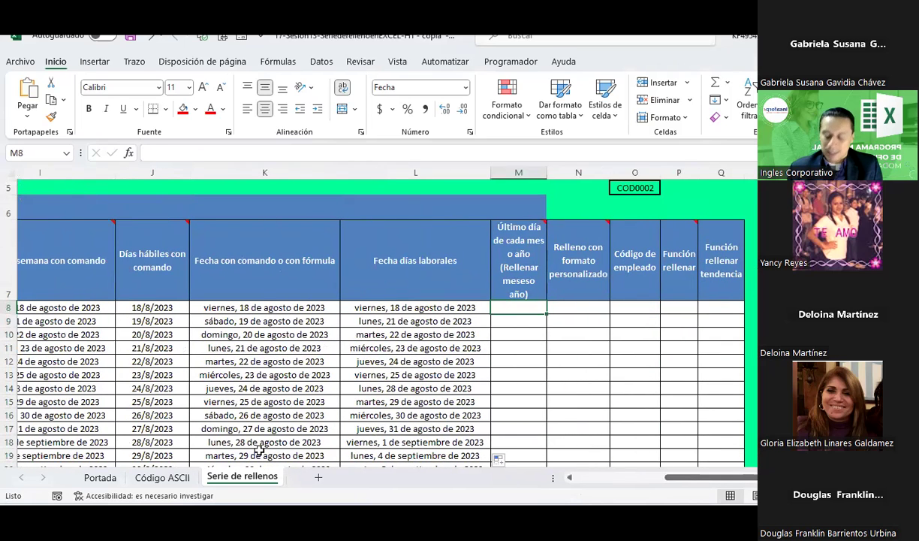
{"action": "type", "text": "18-"}
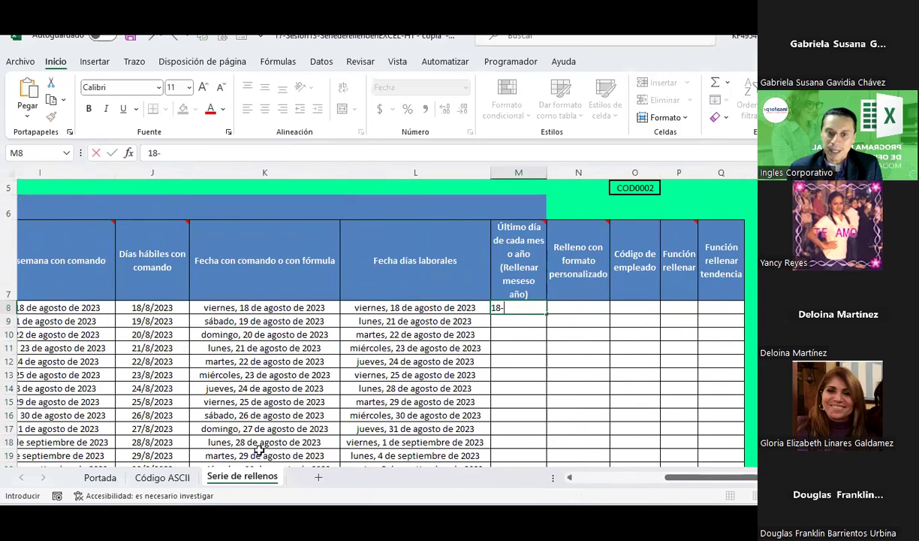
{"action": "type", "text": "8-23"}
{"action": "key", "text": "Return"}
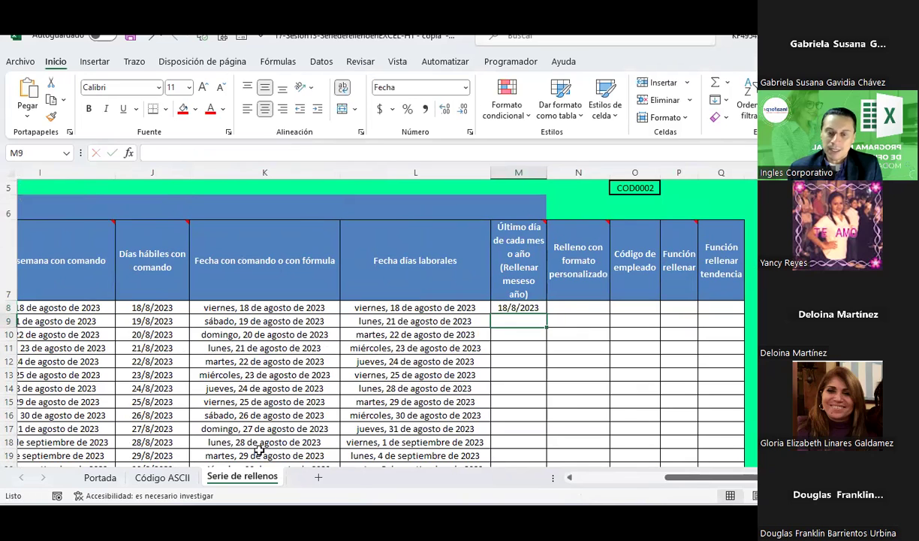
{"action": "left_click", "coordinate": [536, 305]}
{"action": "double_click", "coordinate": [547, 313]}
{"action": "scroll", "coordinate": [536, 305], "scroll_direction": "down", "scroll_amount": 2}
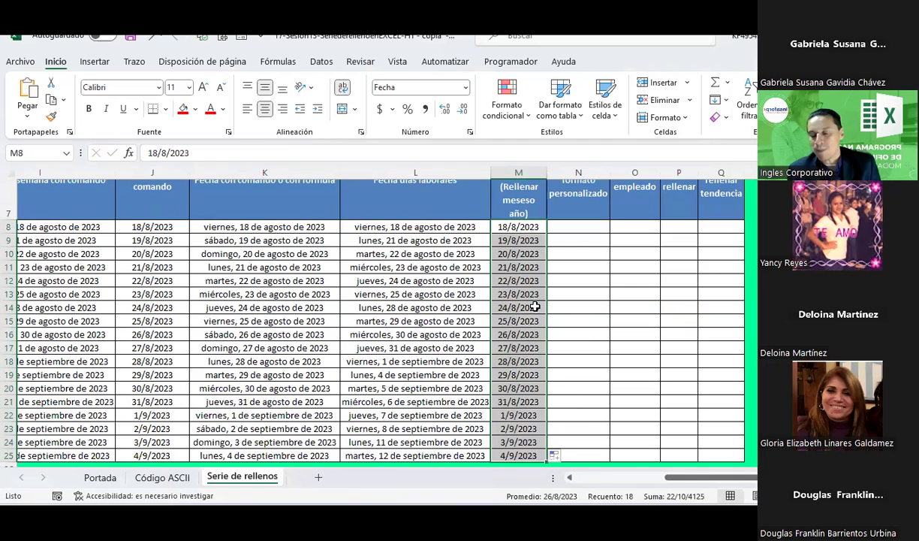
{"action": "left_click", "coordinate": [555, 455]}
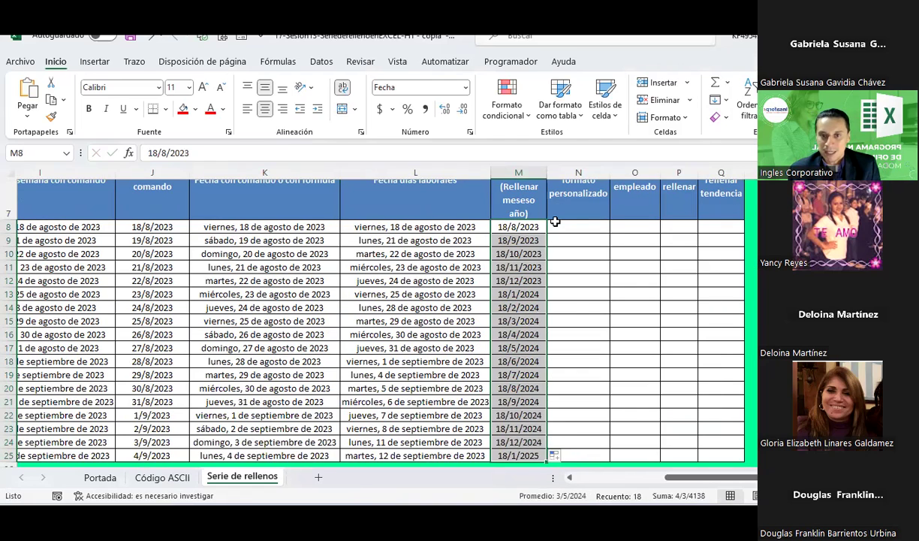
{"action": "left_click_drag", "start_coordinate": [546, 173], "coordinate": [573, 174]}
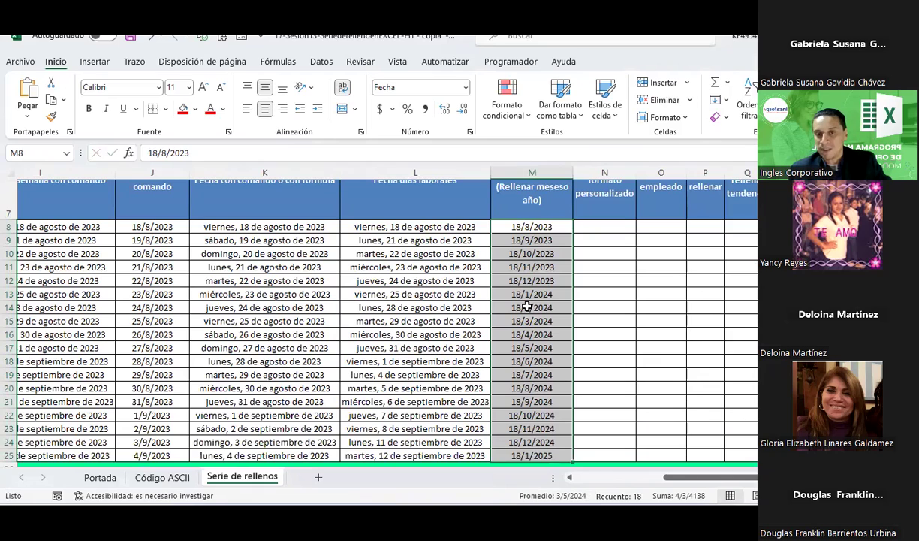
- Inspect the dates in column J, checking J8, J9 and J12
{"action": "scroll", "coordinate": [529, 361], "scroll_direction": "up", "scroll_amount": 2}
{"action": "scroll", "coordinate": [529, 361], "scroll_direction": "down", "scroll_amount": 1}
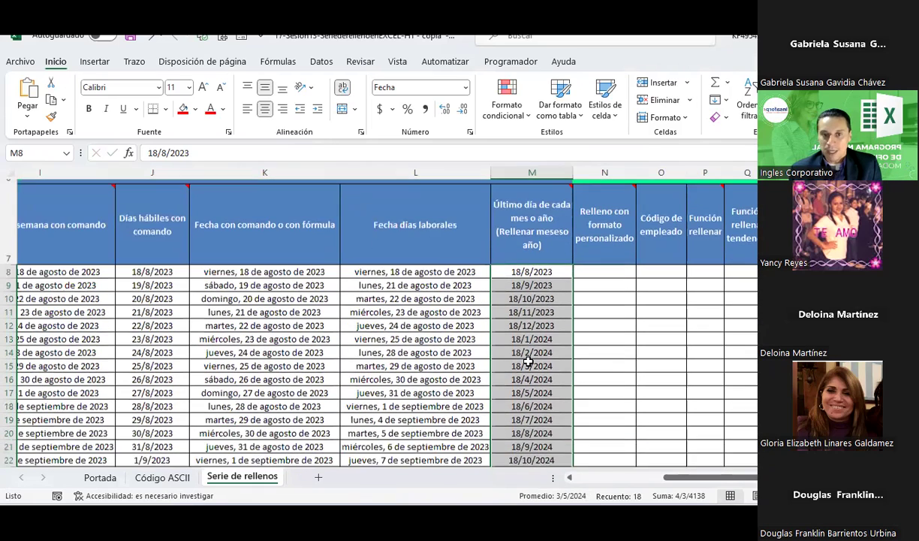
{"action": "left_click", "coordinate": [214, 335]}
{"action": "left_click", "coordinate": [164, 321]}
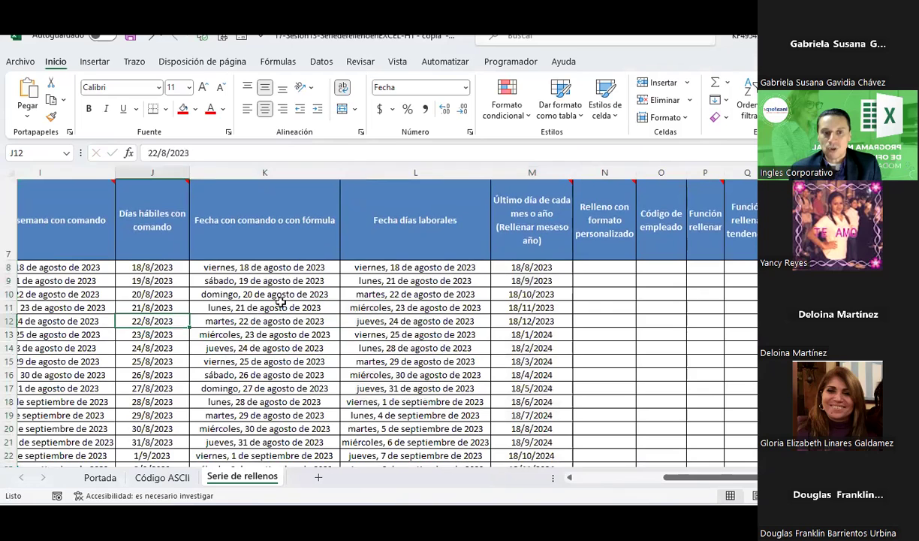
{"action": "left_click", "coordinate": [150, 280]}
{"action": "left_click", "coordinate": [148, 266]}
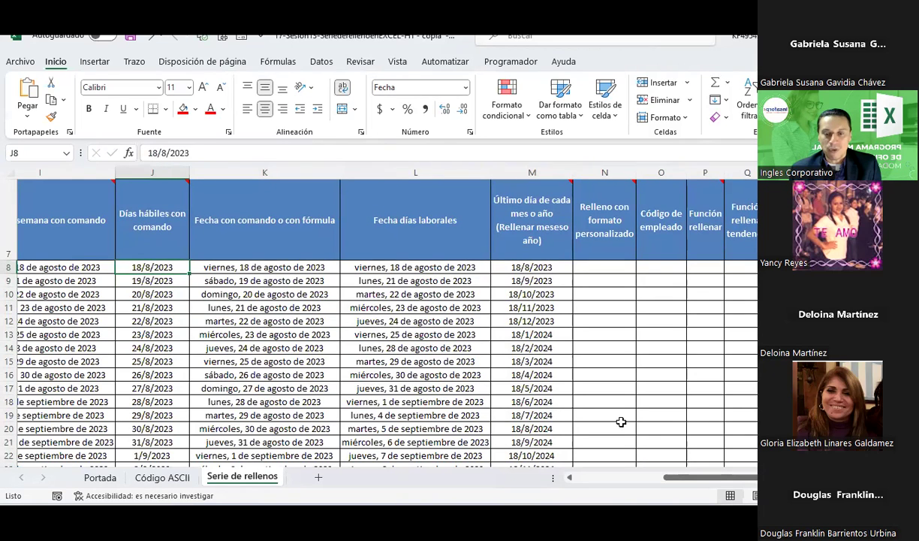
{"action": "left_click_drag", "start_coordinate": [691, 480], "coordinate": [687, 483]}
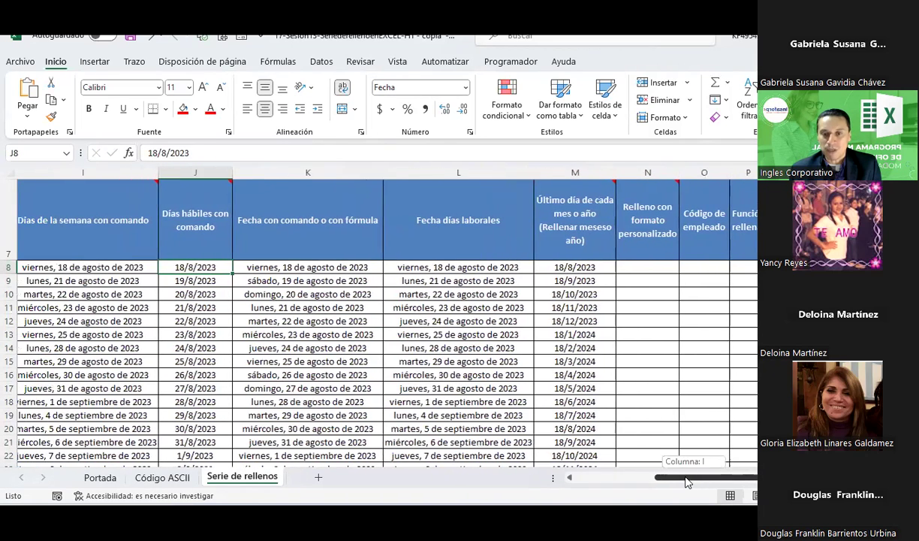
- Re-enter 18/8/23 as the start date in M8
{"action": "left_click", "coordinate": [576, 266]}
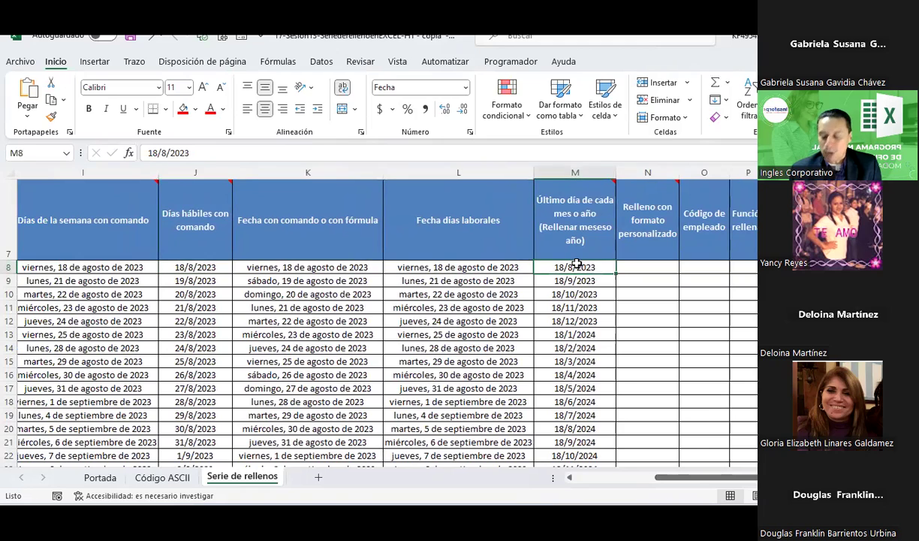
{"action": "type", "text": "+18/8"}
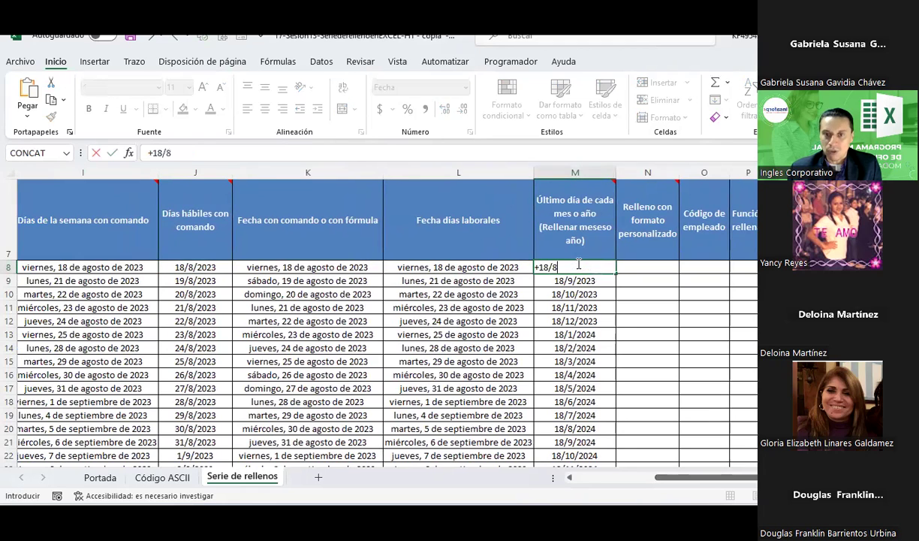
{"action": "type", "text": "/23"}
{"action": "key", "text": "ctrl+Return"}
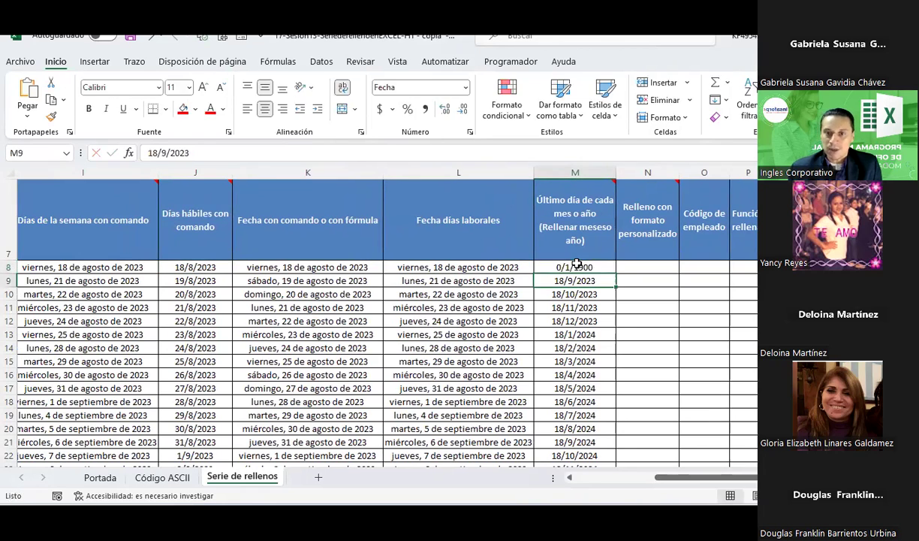
{"action": "type", "text": "18/8/23"}
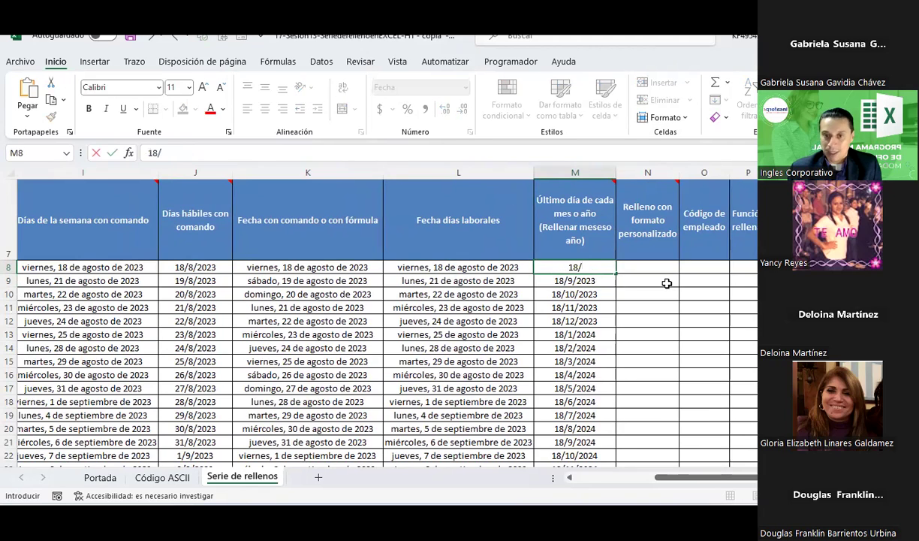
{"action": "key", "text": "ctrl+Return"}
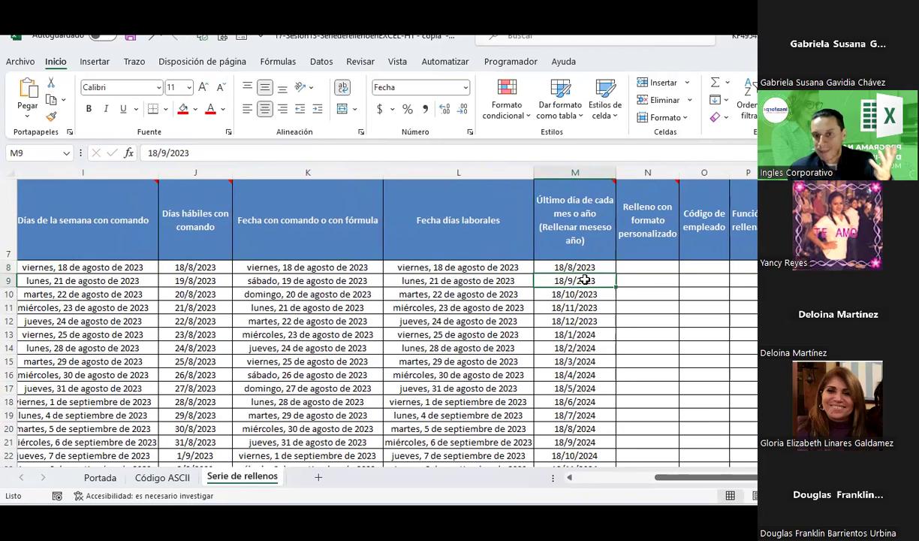
- Fill M8 down to row 25 and switch the series to Rellenar años
{"action": "double_click", "coordinate": [616, 273]}
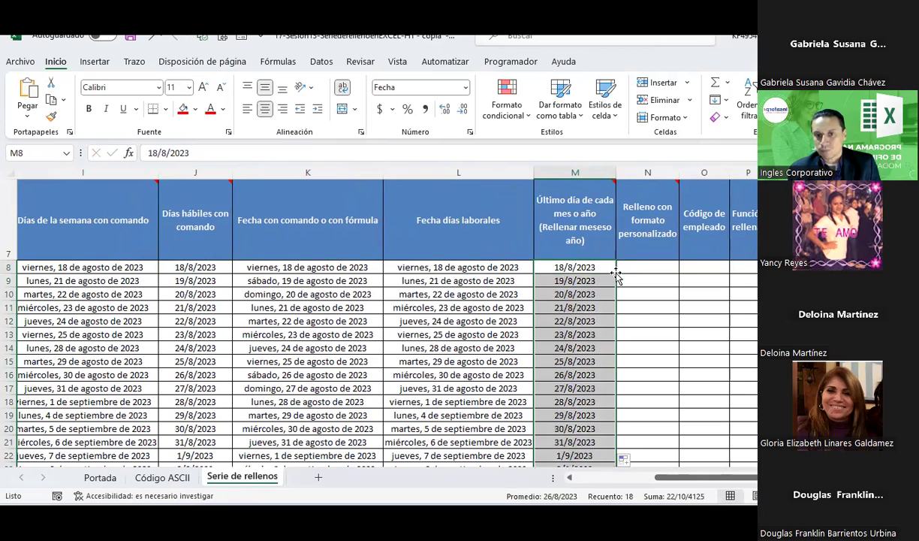
{"action": "scroll", "coordinate": [621, 345], "scroll_direction": "down", "scroll_amount": 2}
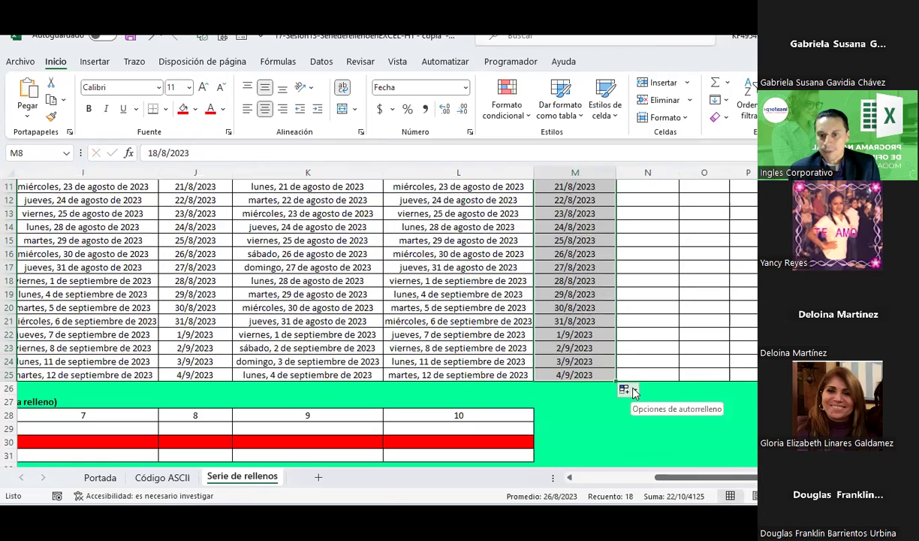
{"action": "left_click", "coordinate": [629, 391]}
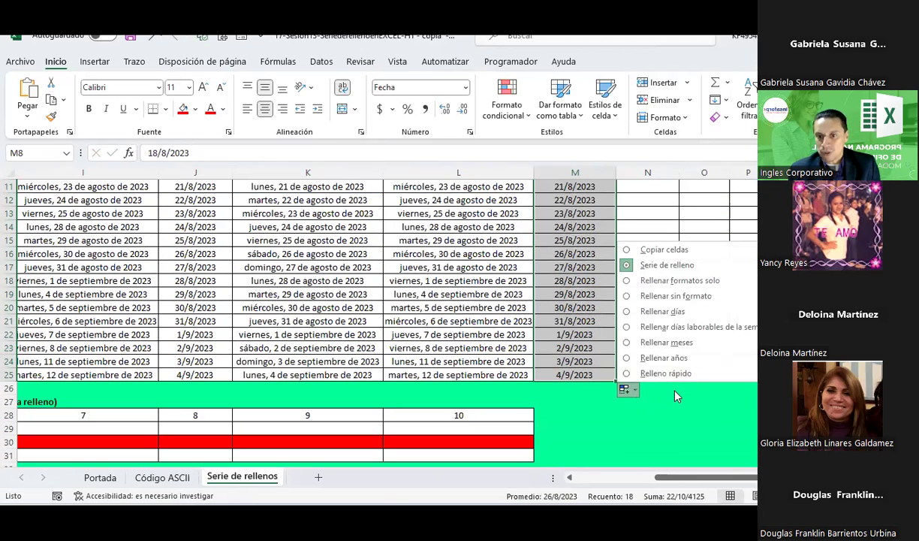
{"action": "left_click", "coordinate": [664, 357]}
{"action": "scroll", "coordinate": [675, 358], "scroll_direction": "up", "scroll_amount": 1}
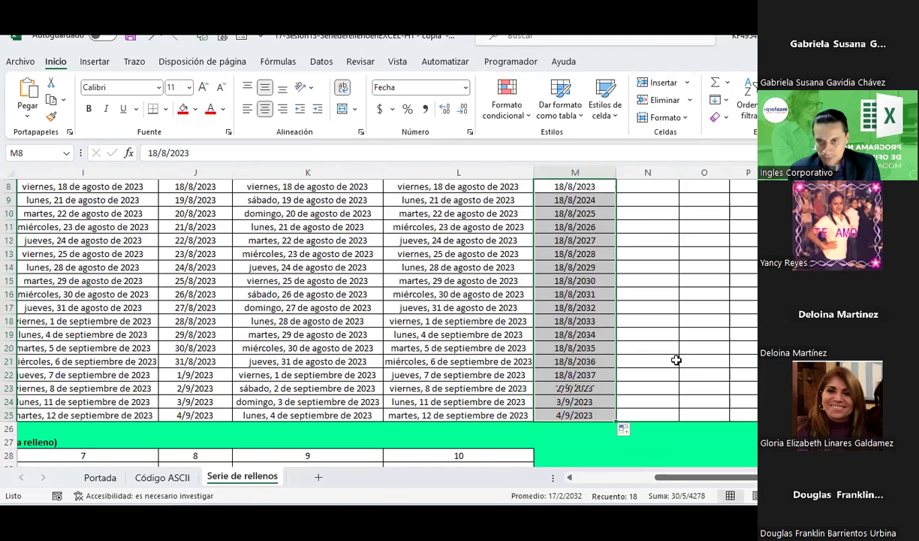
{"action": "scroll", "coordinate": [631, 240], "scroll_direction": "up", "scroll_amount": 1}
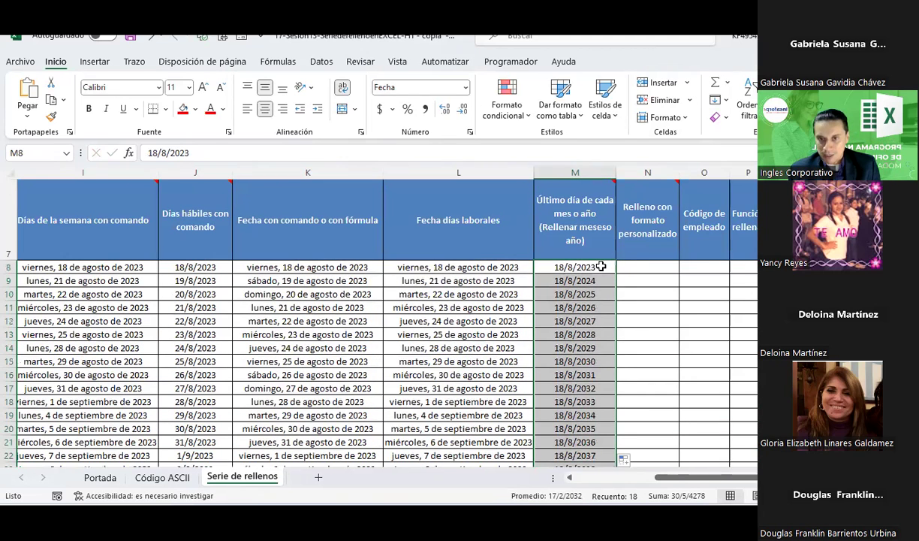
{"action": "scroll", "coordinate": [608, 330], "scroll_direction": "down", "scroll_amount": 1}
{"action": "scroll", "coordinate": [609, 330], "scroll_direction": "down", "scroll_amount": 1}
{"action": "scroll", "coordinate": [608, 331], "scroll_direction": "up", "scroll_amount": 1}
{"action": "scroll", "coordinate": [608, 331], "scroll_direction": "up", "scroll_amount": 1}
- Check the yearly dates in M8, M9 and M12, running to 18/8/2040
{"action": "left_click", "coordinate": [609, 330]}
{"action": "left_click", "coordinate": [606, 307]}
{"action": "left_click", "coordinate": [606, 321]}
{"action": "left_click", "coordinate": [610, 362]}
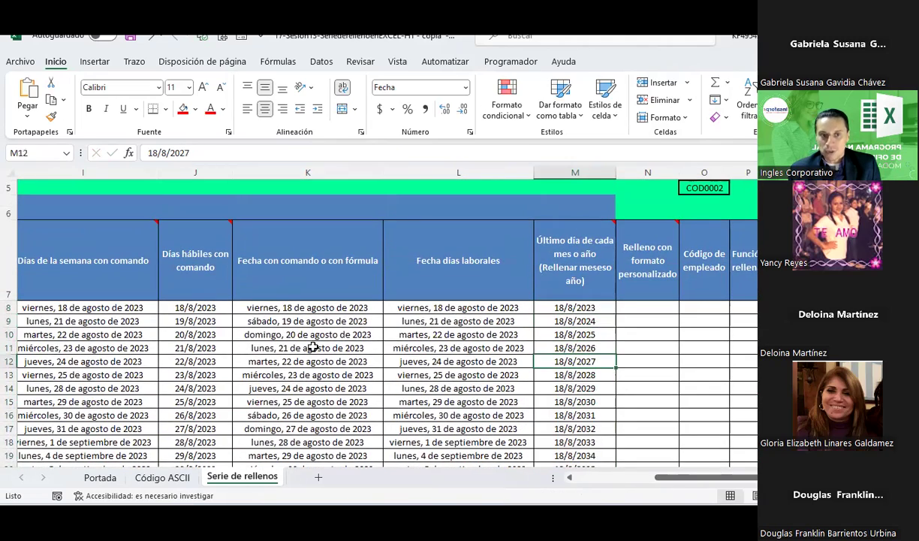
{"action": "left_click_drag", "start_coordinate": [683, 478], "coordinate": [644, 481]}
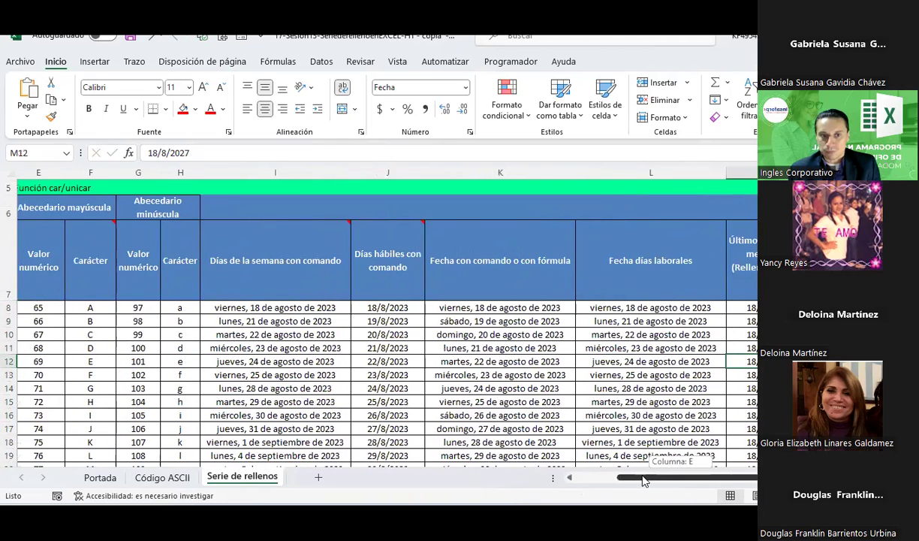
- Clear the column I dates below I8 and refill the date series down from I8
{"action": "left_click", "coordinate": [300, 309]}
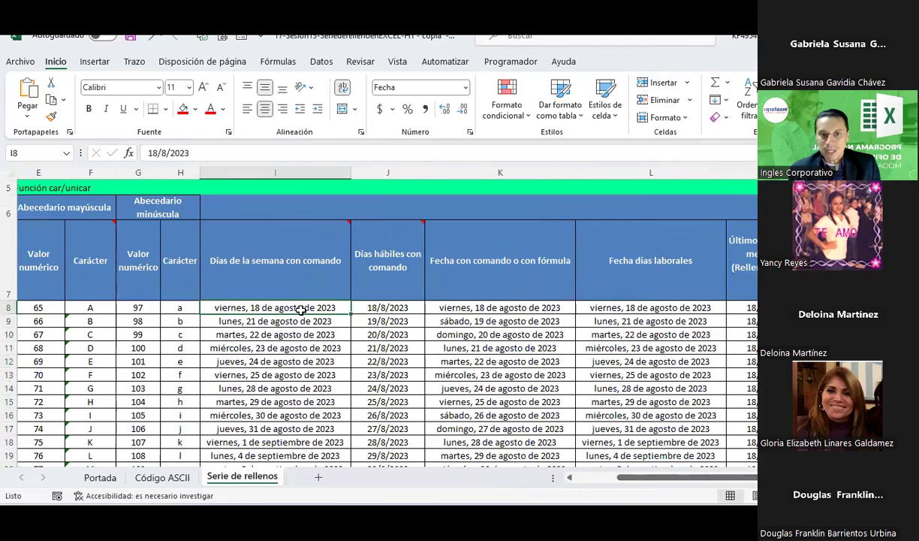
{"action": "mouse_move", "coordinate": [297, 322]}
{"action": "left_mouse_down"}
{"action": "mouse_move", "coordinate": [312, 484]}
{"action": "mouse_move", "coordinate": [304, 402]}
{"action": "left_mouse_up"}
{"action": "key", "text": "Delete"}
{"action": "scroll", "coordinate": [304, 251], "scroll_direction": "up", "scroll_amount": 2}
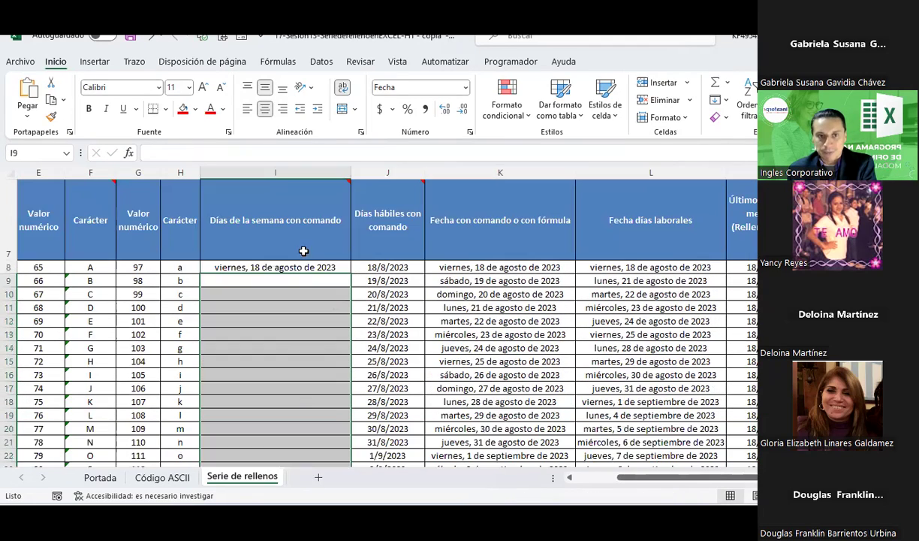
{"action": "left_click", "coordinate": [297, 267]}
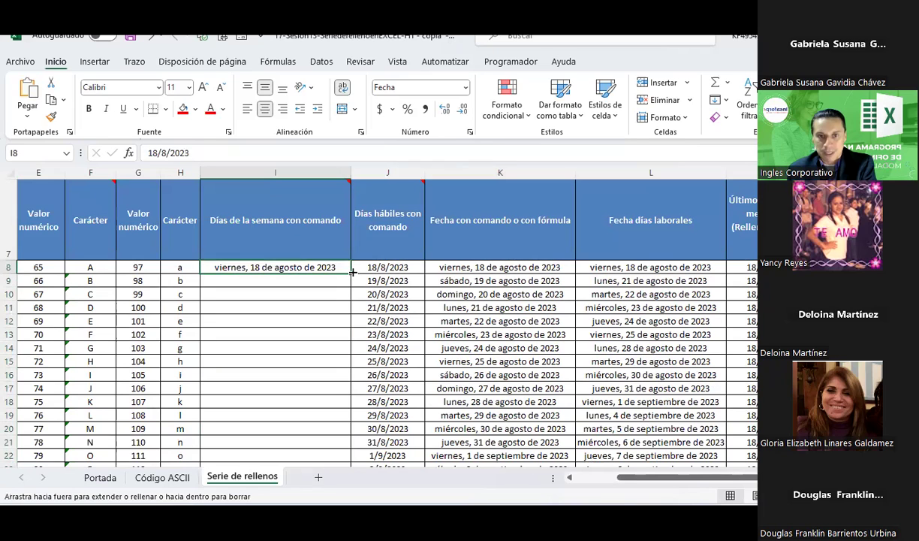
{"action": "left_click_drag", "start_coordinate": [352, 271], "coordinate": [351, 450]}
{"action": "left_click_drag", "start_coordinate": [350, 300], "coordinate": [424, 300]}
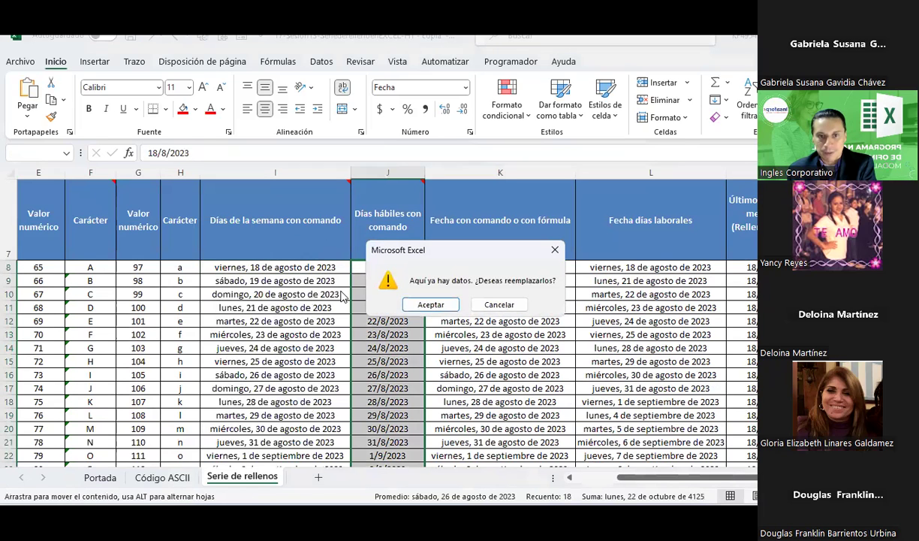
{"action": "left_click", "coordinate": [480, 305]}
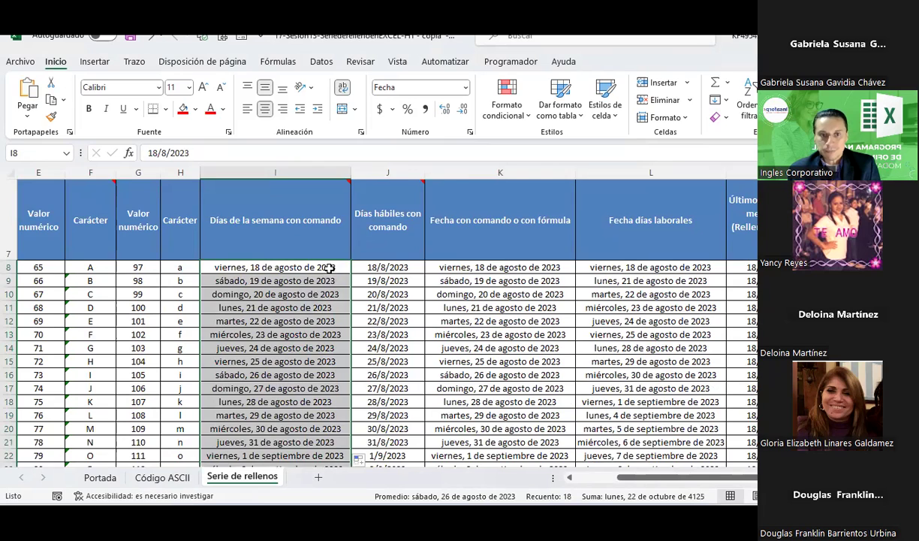
- Choose Rellenar días for the filled dates, then select J8:J25
{"action": "scroll", "coordinate": [329, 268], "scroll_direction": "down", "scroll_amount": 1}
{"action": "left_click", "coordinate": [361, 430]}
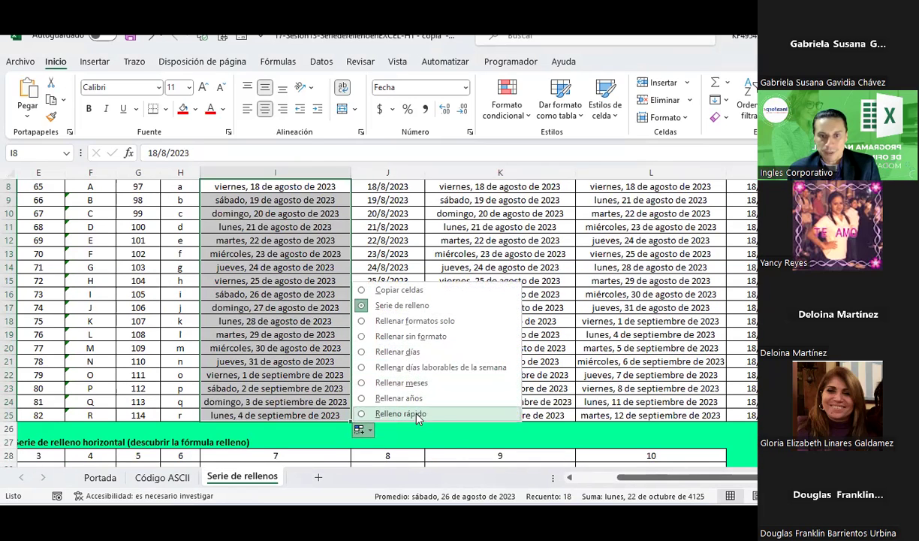
{"action": "left_click", "coordinate": [400, 414]}
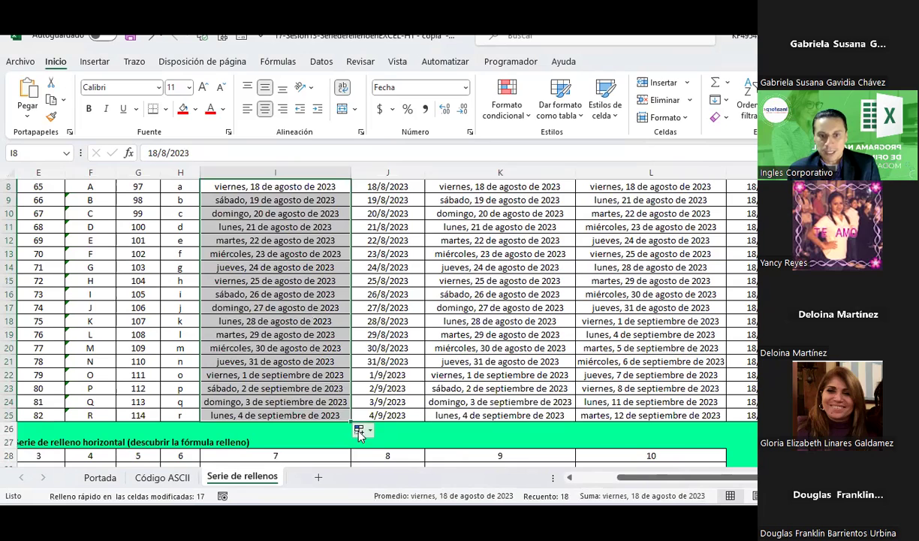
{"action": "left_click", "coordinate": [369, 433]}
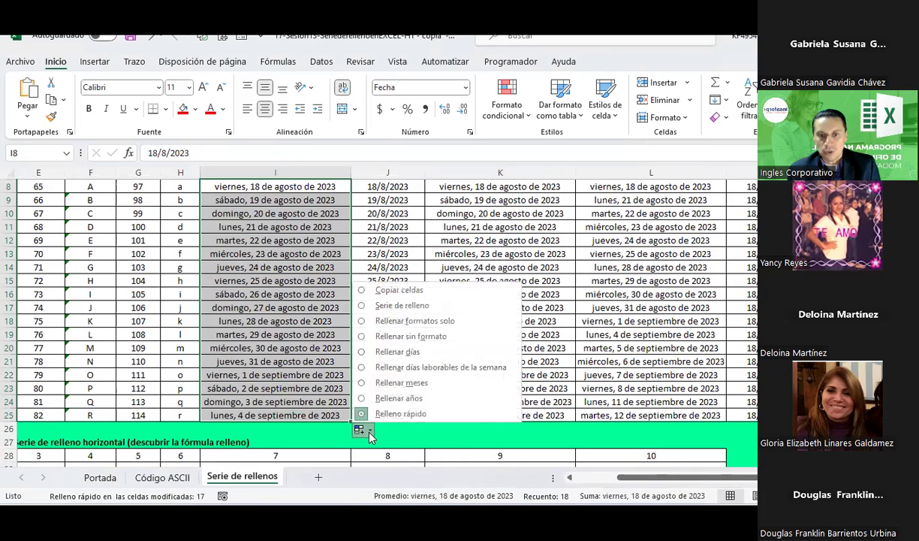
{"action": "left_click", "coordinate": [421, 352]}
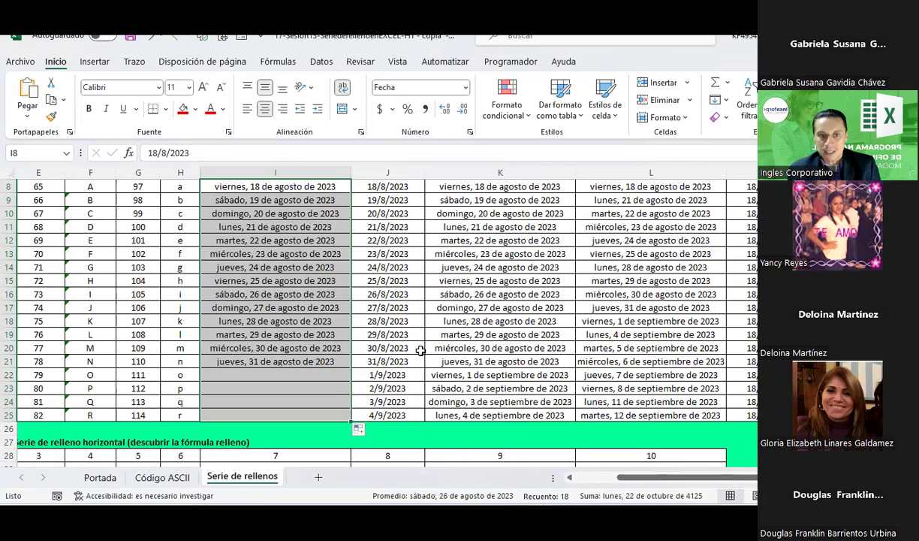
{"action": "scroll", "coordinate": [419, 344], "scroll_direction": "up", "scroll_amount": 1}
{"action": "scroll", "coordinate": [419, 343], "scroll_direction": "down", "scroll_amount": 1}
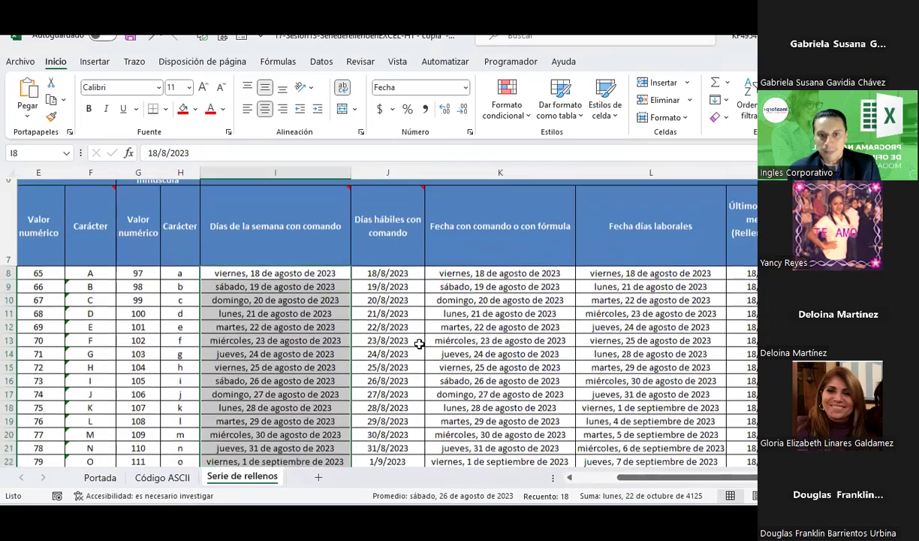
{"action": "mouse_move", "coordinate": [392, 263]}
{"action": "left_mouse_down"}
{"action": "mouse_move", "coordinate": [398, 461]}
{"action": "mouse_move", "coordinate": [386, 413]}
{"action": "left_mouse_up"}
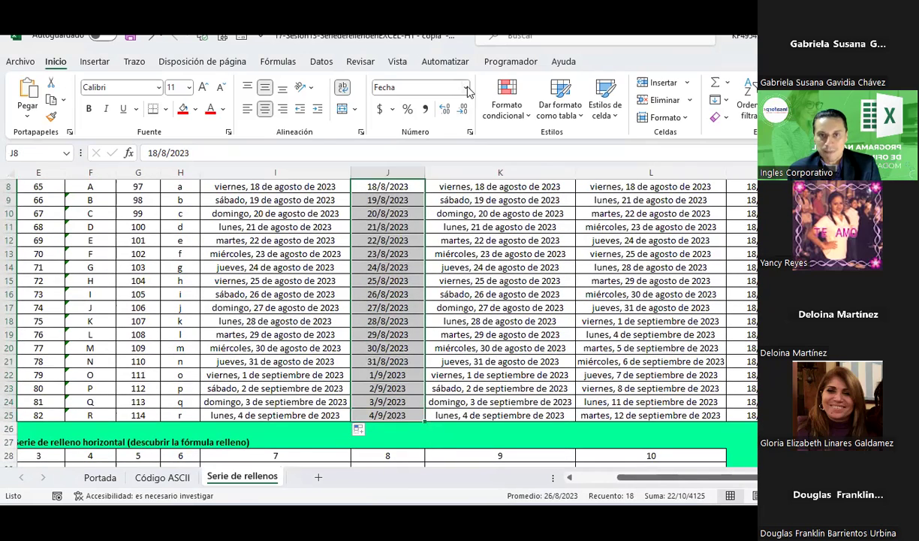
- Format column J as Fecha larga and autofit its width
{"action": "left_click", "coordinate": [466, 87]}
{"action": "left_click", "coordinate": [445, 278]}
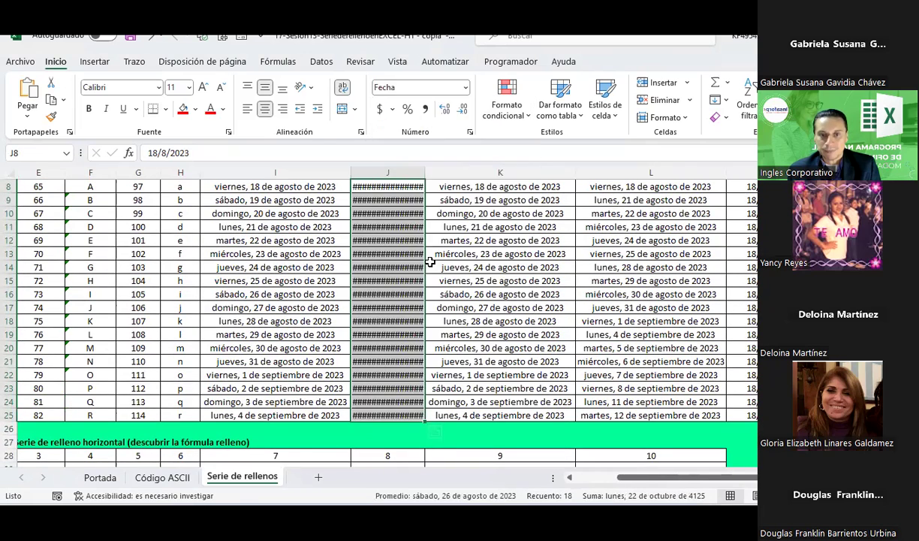
{"action": "double_click", "coordinate": [425, 169]}
{"action": "scroll", "coordinate": [456, 246], "scroll_direction": "up", "scroll_amount": 1}
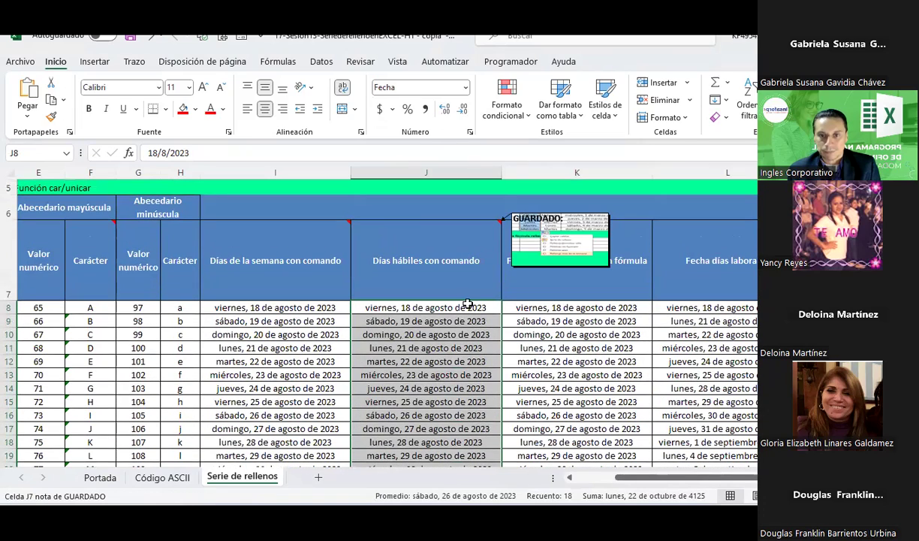
{"action": "scroll", "coordinate": [466, 330], "scroll_direction": "down", "scroll_amount": 3}
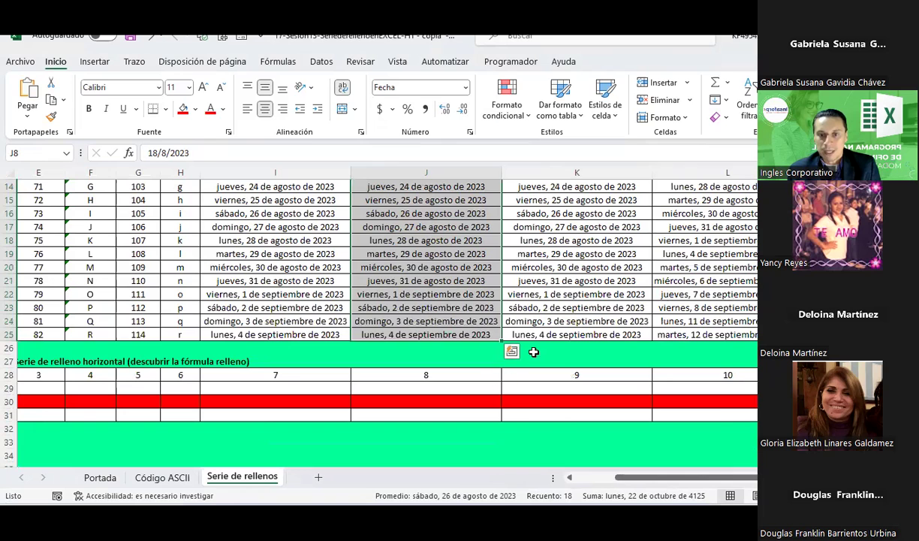
{"action": "left_click", "coordinate": [512, 351]}
{"action": "scroll", "coordinate": [450, 301], "scroll_direction": "up", "scroll_amount": 3}
- Refill J8 down to J25 using Rellenar días laborables de la semana
{"action": "left_click", "coordinate": [451, 306]}
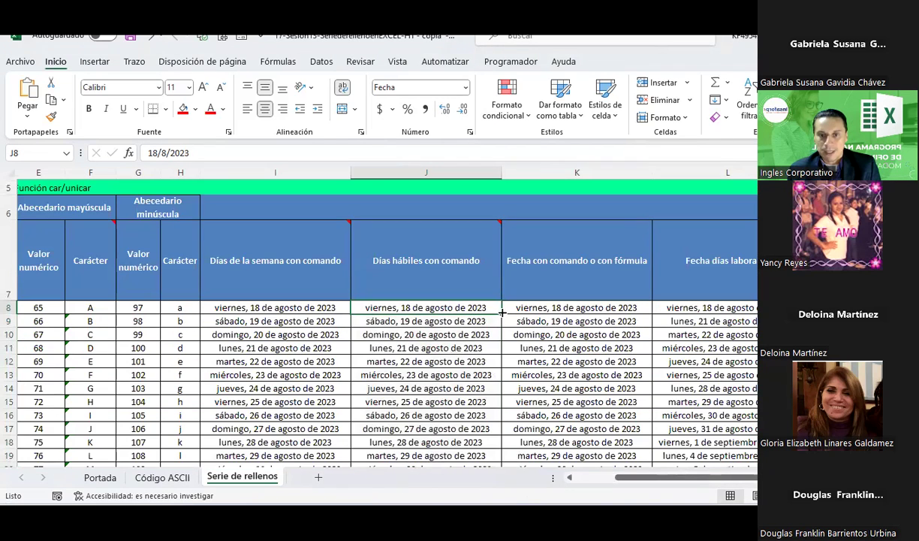
{"action": "double_click", "coordinate": [502, 310]}
{"action": "scroll", "coordinate": [481, 308], "scroll_direction": "down", "scroll_amount": 1}
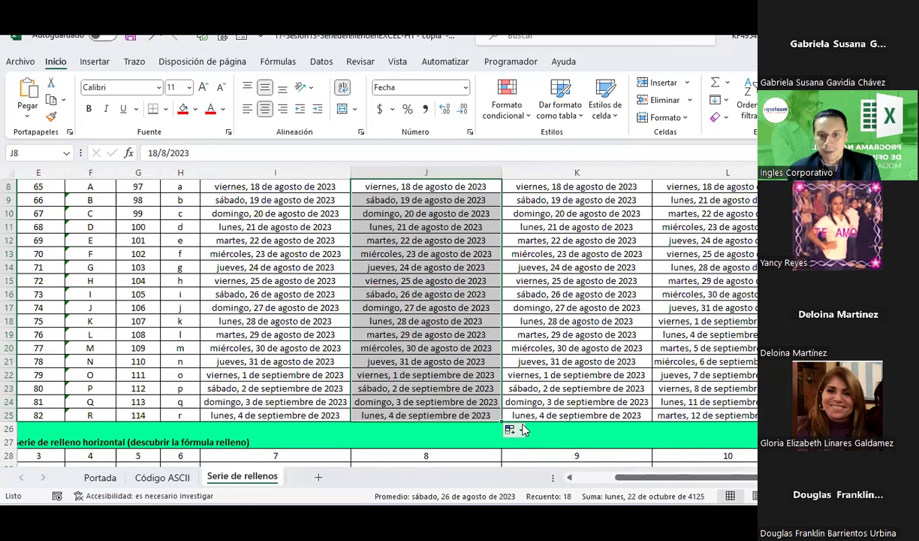
{"action": "left_click", "coordinate": [522, 430]}
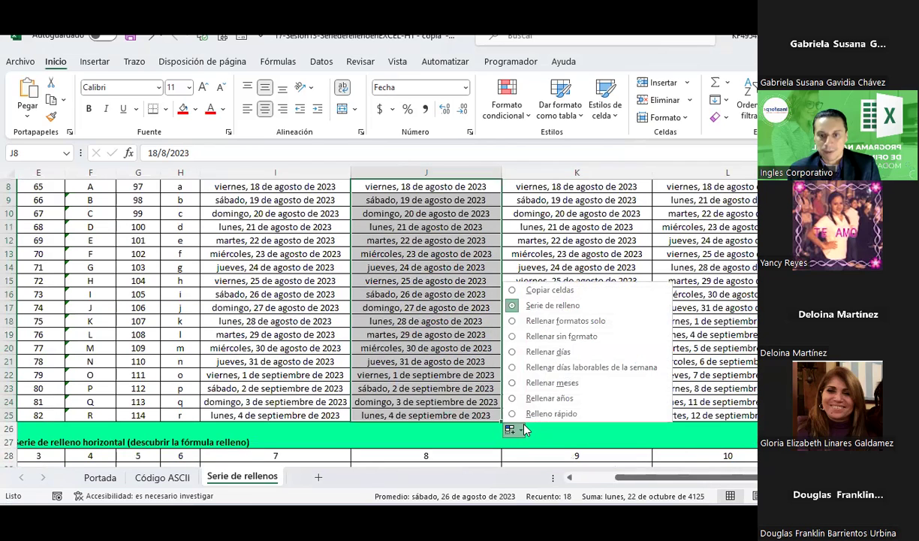
{"action": "left_click", "coordinate": [580, 367]}
{"action": "left_click", "coordinate": [577, 375]}
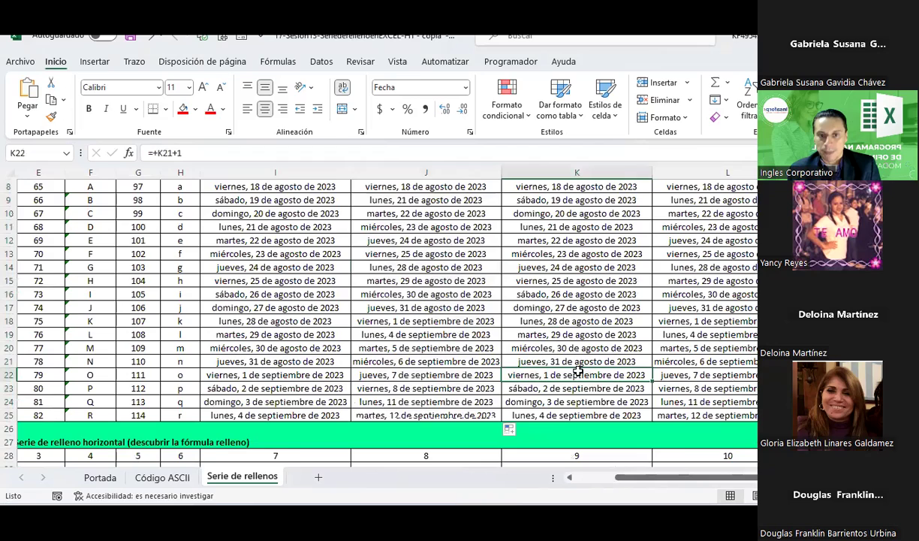
- Check the workday dates in J11 and J12, then select the I8-to-M date block
{"action": "scroll", "coordinate": [494, 323], "scroll_direction": "up", "scroll_amount": 1}
{"action": "scroll", "coordinate": [595, 252], "scroll_direction": "up", "scroll_amount": 1}
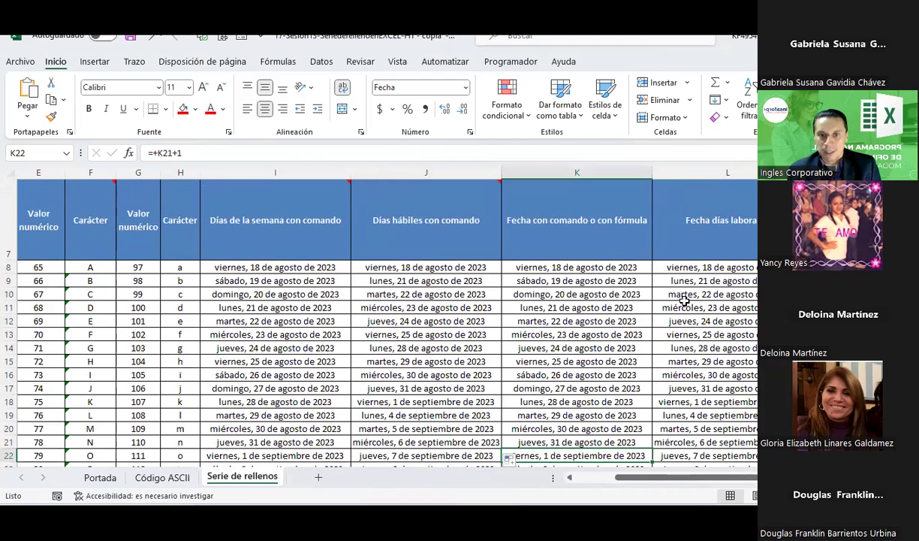
{"action": "left_click", "coordinate": [383, 307]}
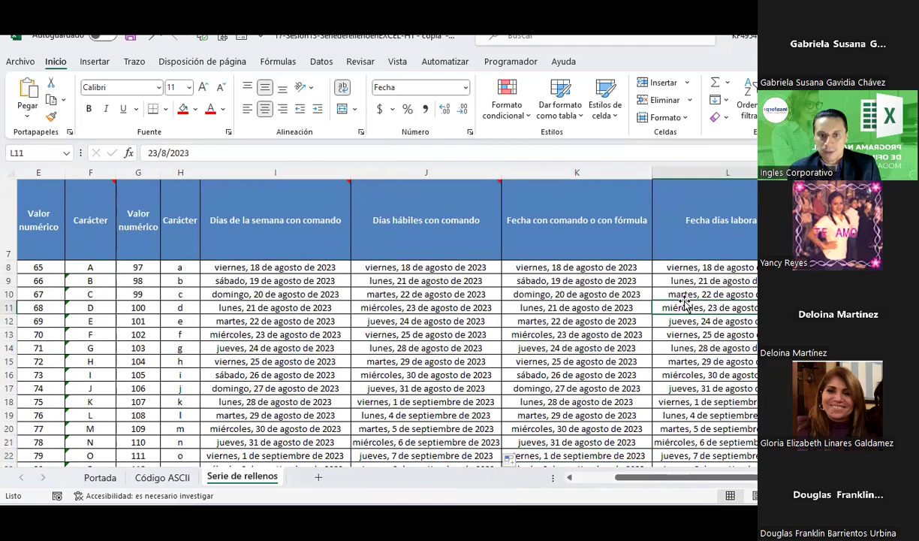
{"action": "left_click", "coordinate": [394, 317]}
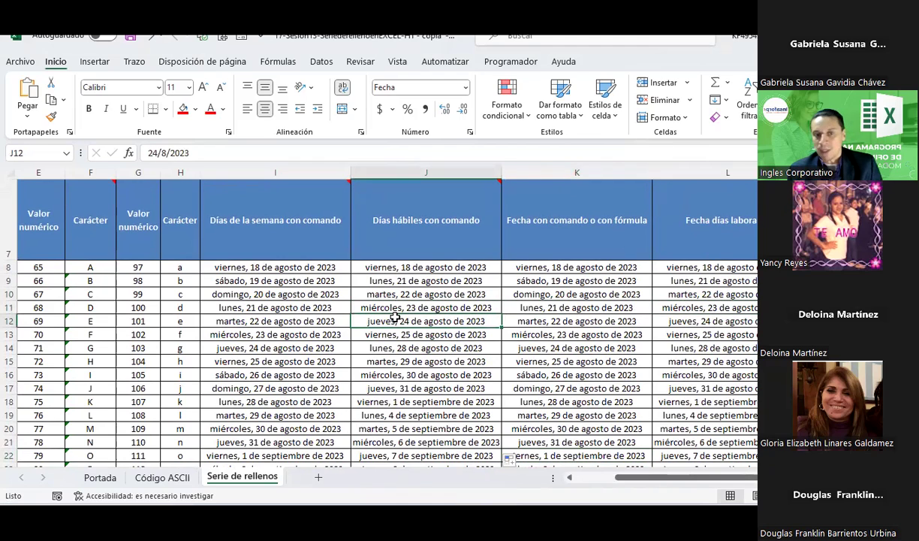
{"action": "left_click", "coordinate": [251, 266]}
{"action": "mouse_move", "coordinate": [251, 266]}
{"action": "left_mouse_down"}
{"action": "mouse_move", "coordinate": [754, 441]}
{"action": "mouse_move", "coordinate": [751, 414]}
{"action": "left_mouse_up"}
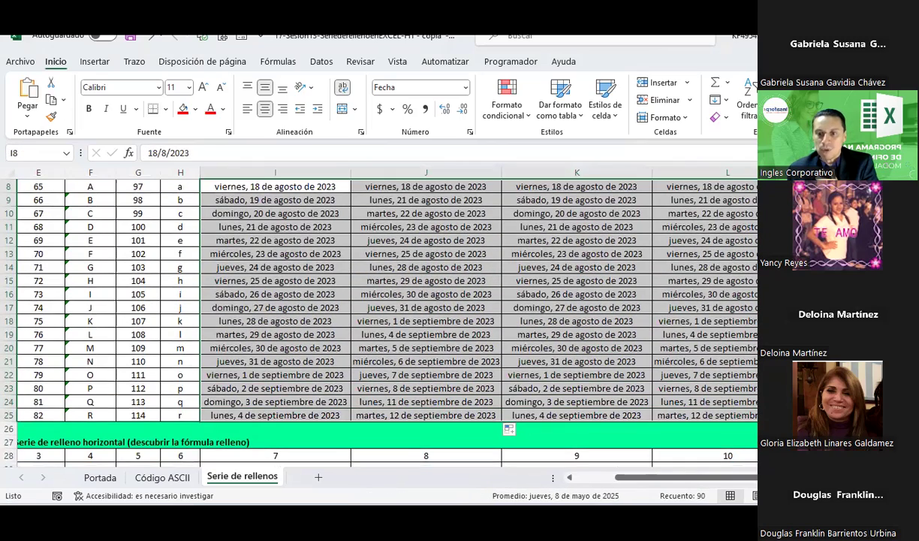
- Scroll to columns N–Q, select N8, then the Función rellenar header in P7
{"action": "scroll", "coordinate": [490, 348], "scroll_direction": "right", "scroll_amount": 5}
{"action": "scroll", "coordinate": [490, 348], "scroll_direction": "up", "scroll_amount": 1}
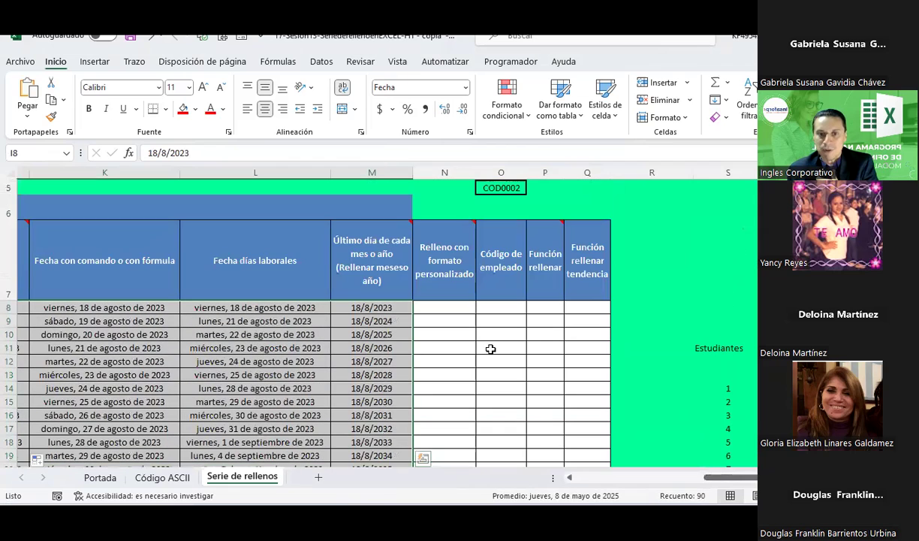
{"action": "left_click", "coordinate": [434, 312]}
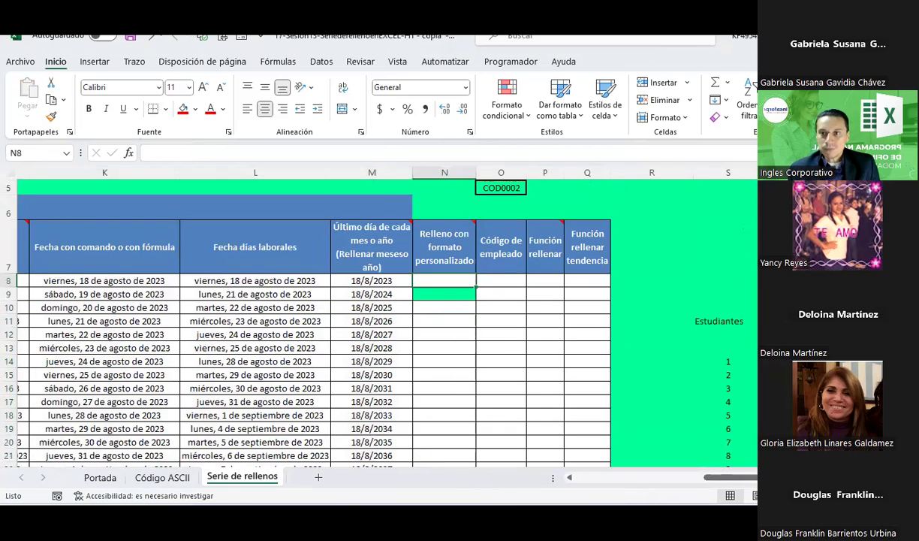
{"action": "left_click", "coordinate": [528, 237]}
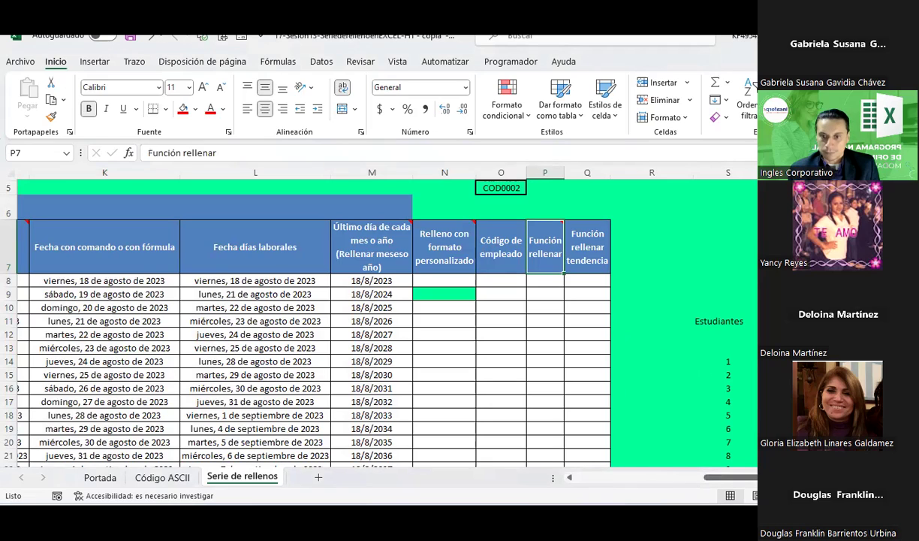
{"action": "left_click", "coordinate": [732, 484]}
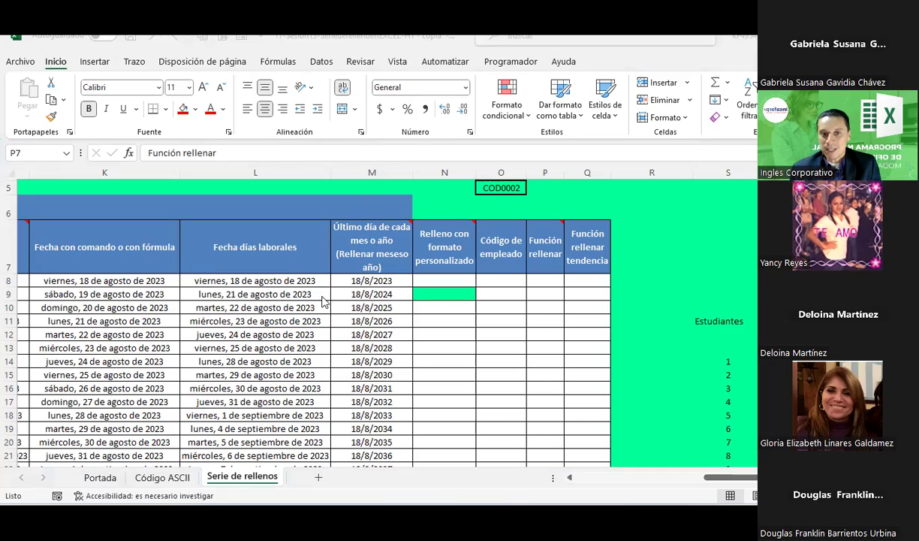
{"action": "left_click", "coordinate": [352, 281]}
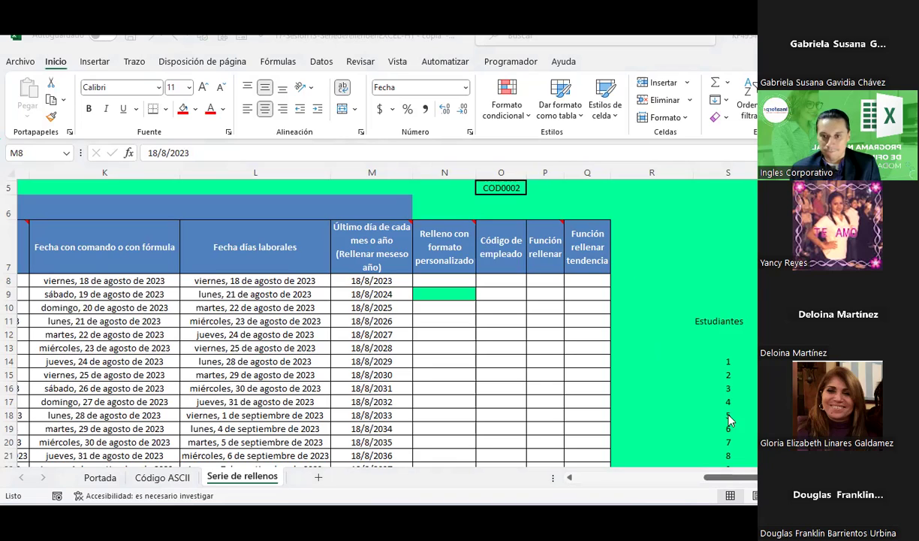
- Clear M9:M25 and refill from M8 as daily dates through 4/9/2023
{"action": "left_click_drag", "start_coordinate": [721, 477], "coordinate": [641, 478]}
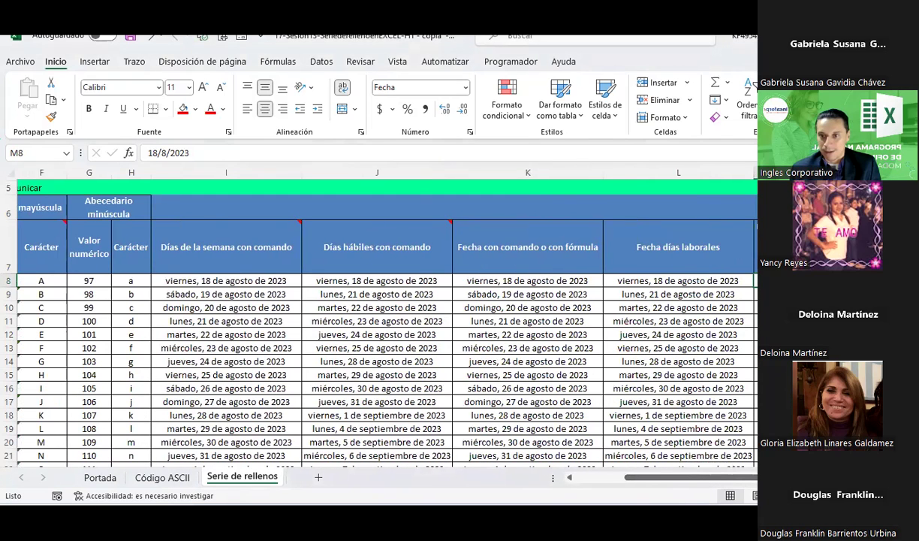
{"action": "left_click_drag", "start_coordinate": [717, 478], "coordinate": [754, 478]}
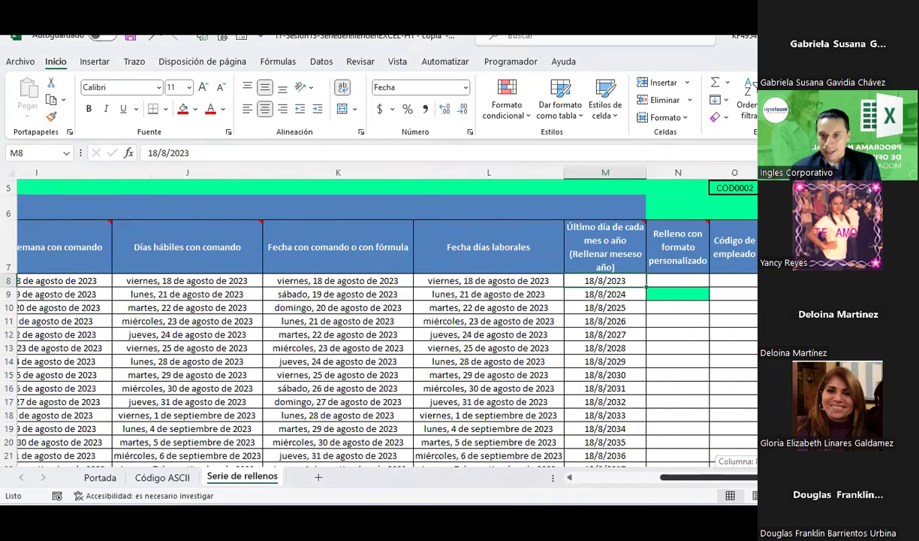
{"action": "left_click_drag", "start_coordinate": [676, 280], "coordinate": [679, 308]}
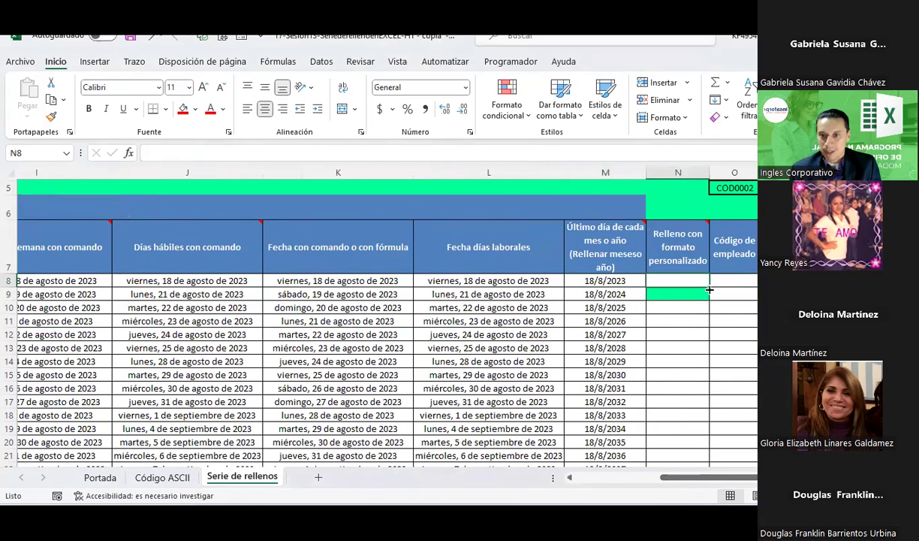
{"action": "left_click", "coordinate": [606, 280]}
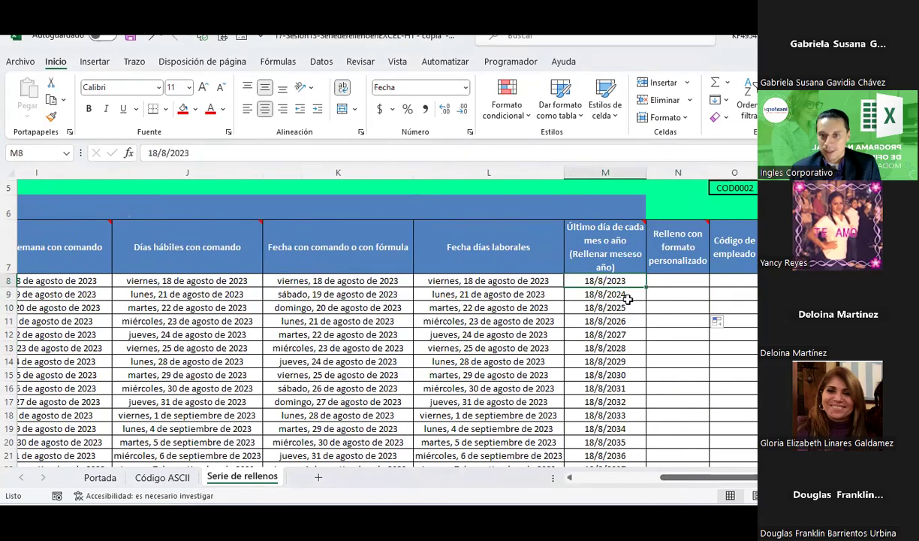
{"action": "left_click_drag", "start_coordinate": [627, 295], "coordinate": [624, 476]}
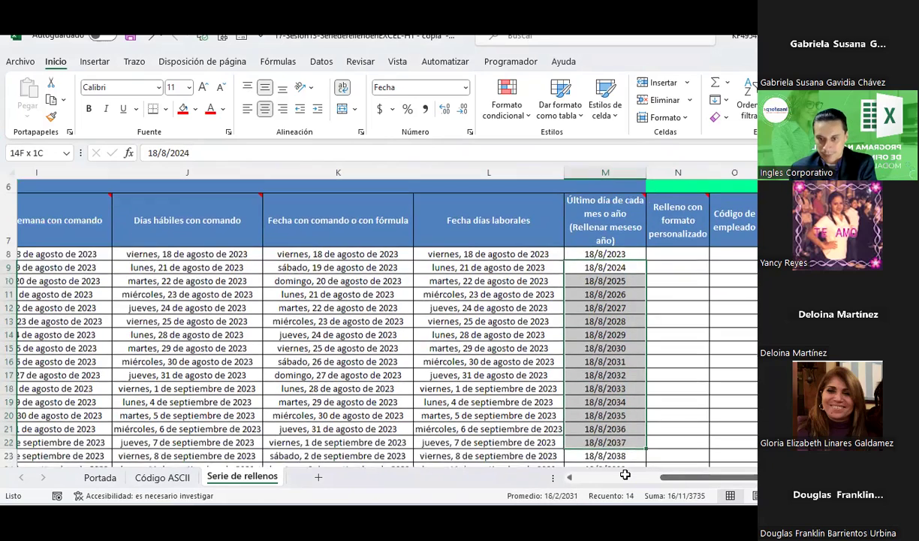
{"action": "key", "text": "Delete"}
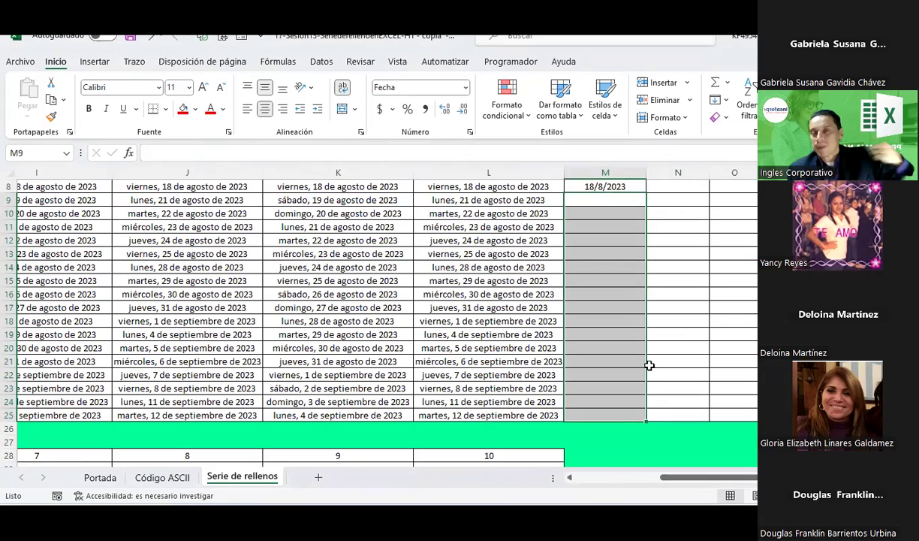
{"action": "scroll", "coordinate": [649, 365], "scroll_direction": "up", "scroll_amount": 1}
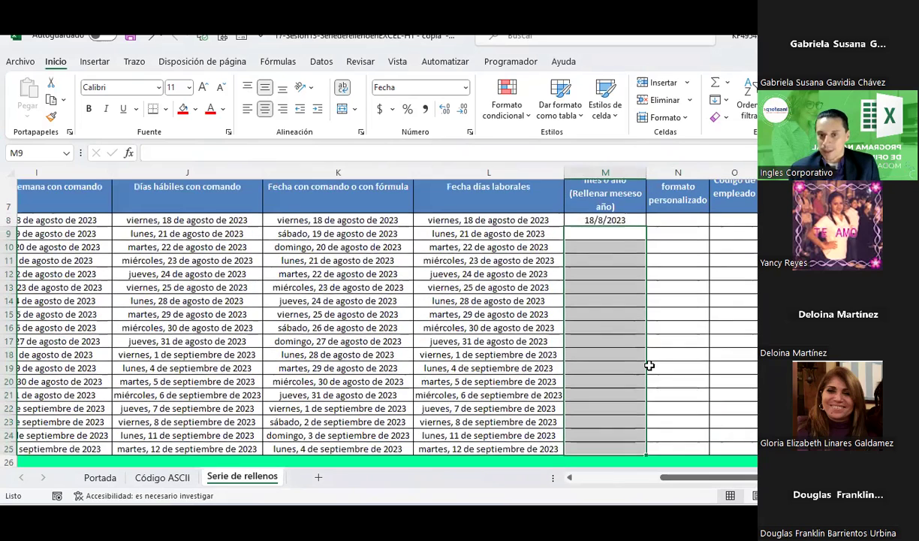
{"action": "left_click", "coordinate": [608, 225]}
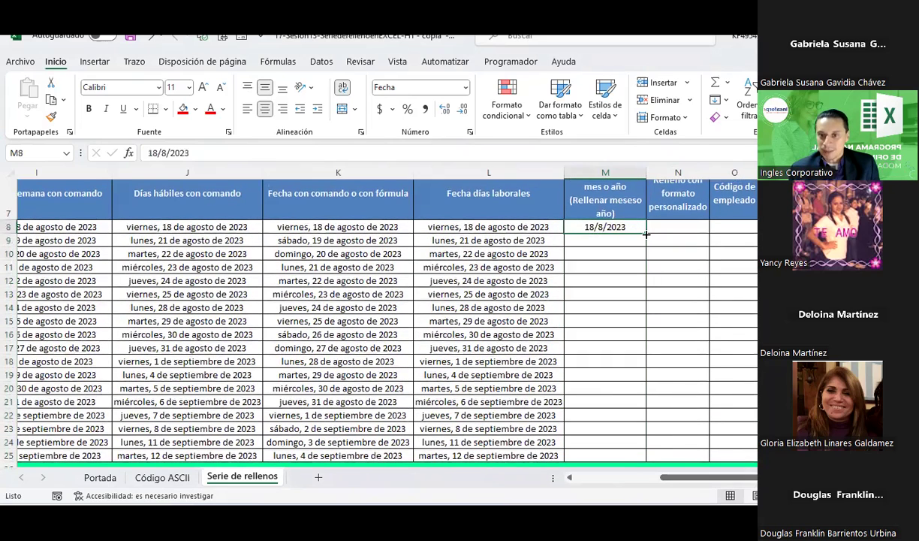
{"action": "double_click", "coordinate": [647, 234]}
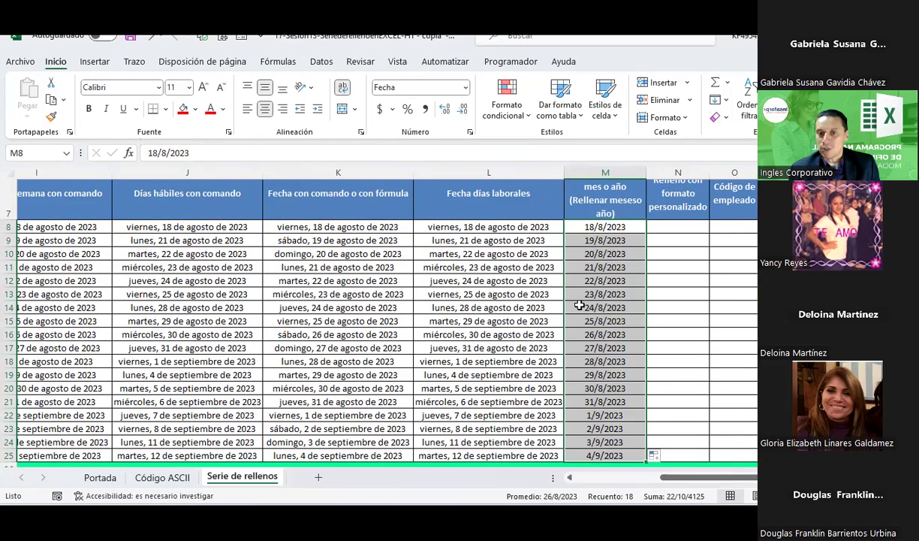
{"action": "scroll", "coordinate": [571, 300], "scroll_direction": "down", "scroll_amount": 1}
- Switch column M's fill to Rellenar años, giving 18/8/2023 to 18/8/2040
{"action": "left_click", "coordinate": [665, 432]}
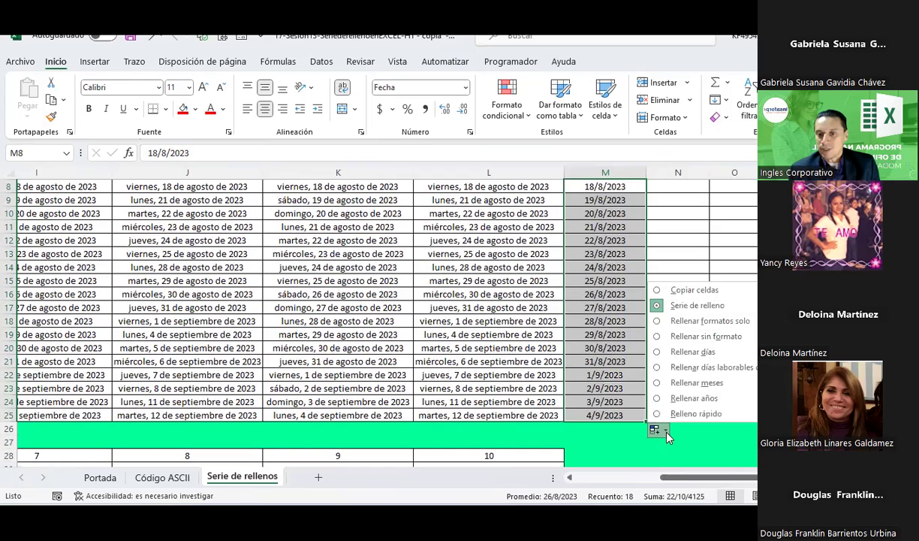
{"action": "left_click", "coordinate": [699, 405]}
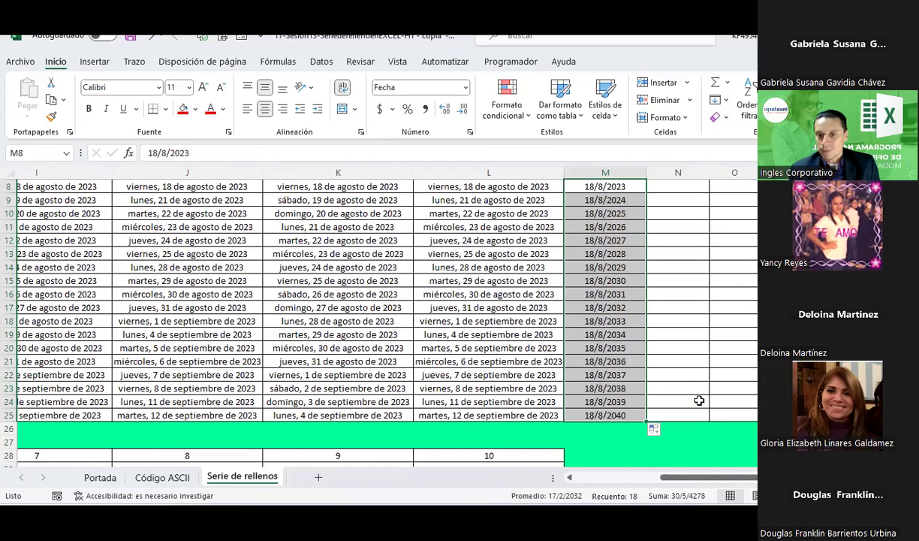
{"action": "scroll", "coordinate": [697, 400], "scroll_direction": "up", "scroll_amount": 2}
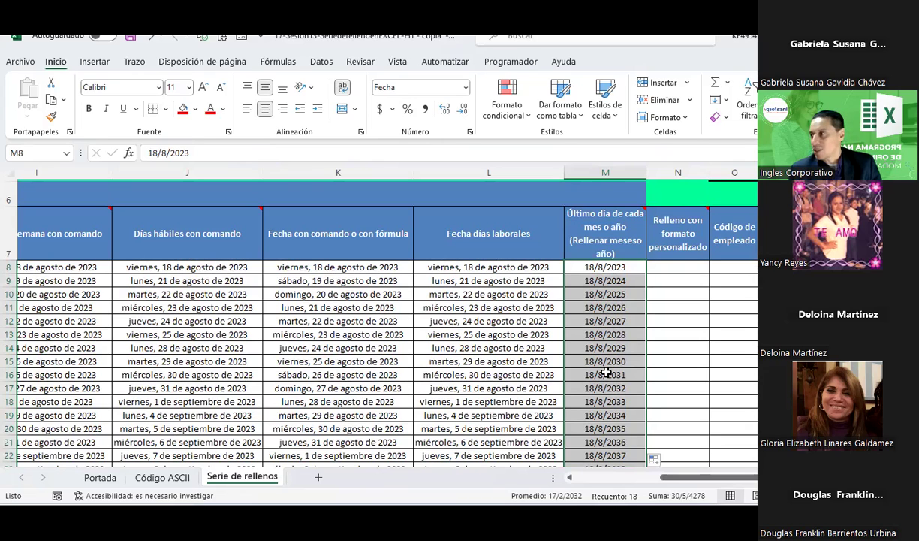
{"action": "scroll", "coordinate": [614, 362], "scroll_direction": "down", "scroll_amount": 2}
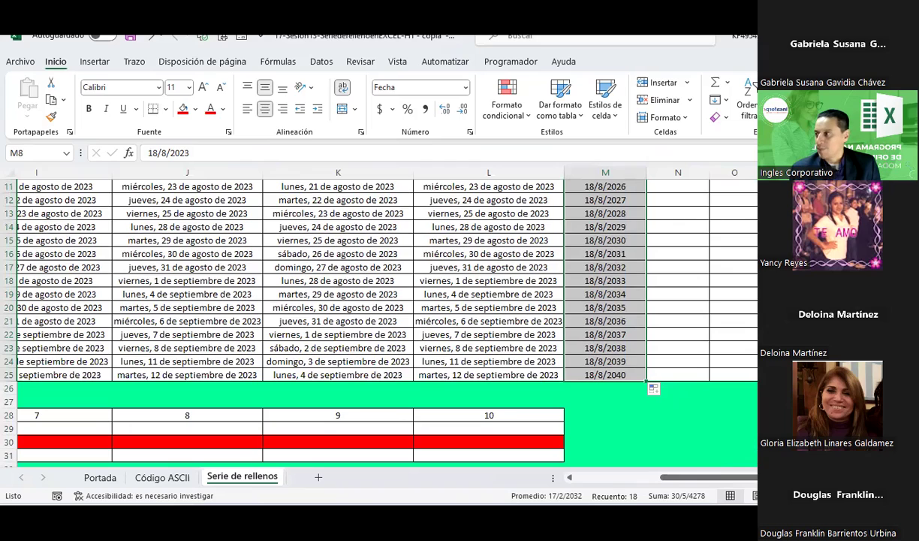
{"action": "key", "text": "alt+Tab"}
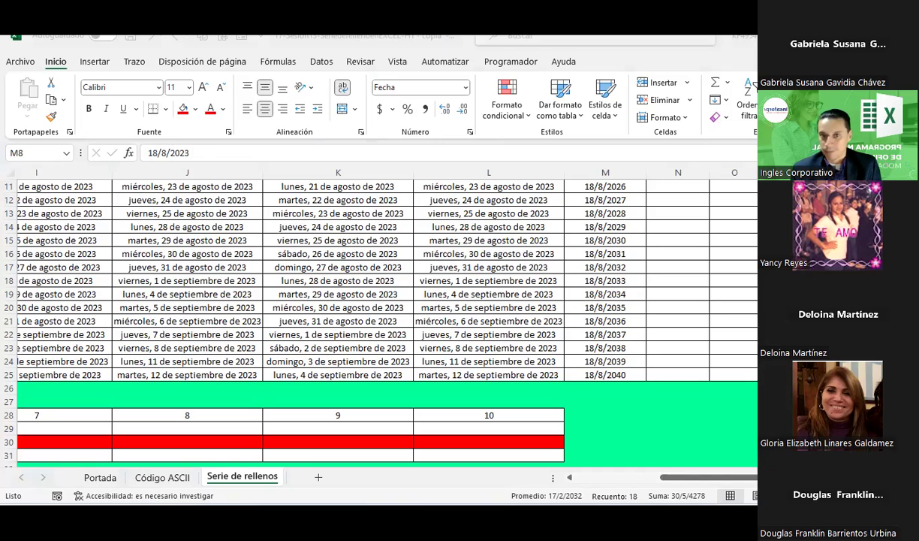
{"action": "scroll", "coordinate": [507, 290], "scroll_direction": "up", "scroll_amount": 2}
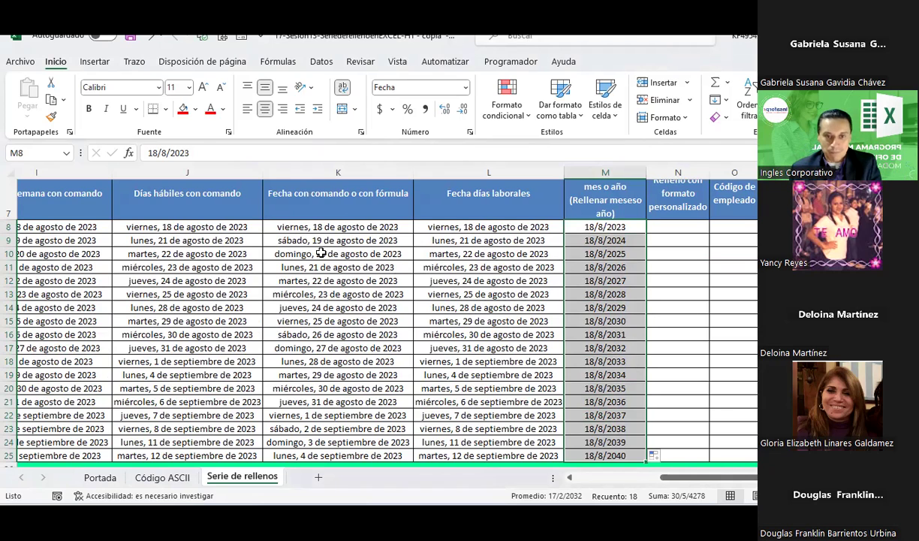
- Enter 18-8-2023 in K8 and =+K8+1 in K9, clearing K10:K25
{"action": "left_click", "coordinate": [321, 254]}
{"action": "left_click_drag", "start_coordinate": [334, 227], "coordinate": [334, 240]}
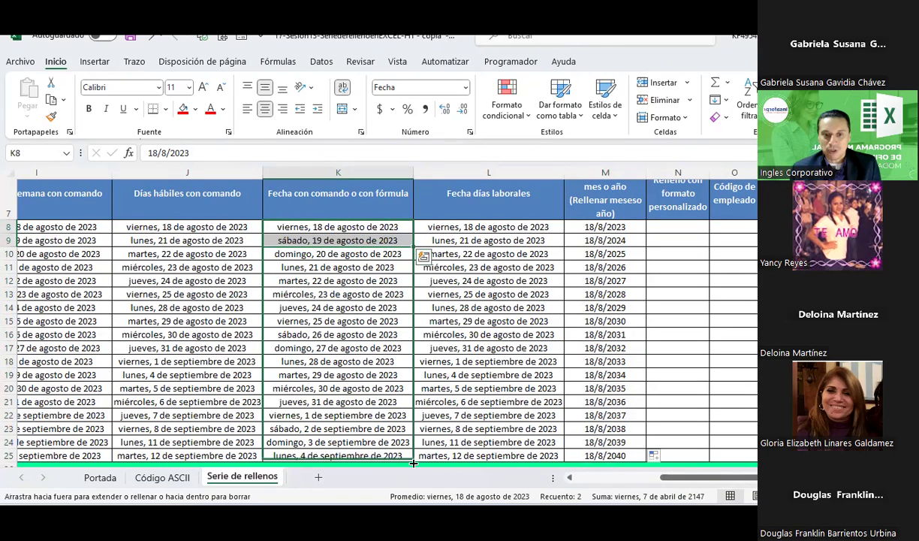
{"action": "left_click_drag", "start_coordinate": [414, 245], "coordinate": [417, 461]}
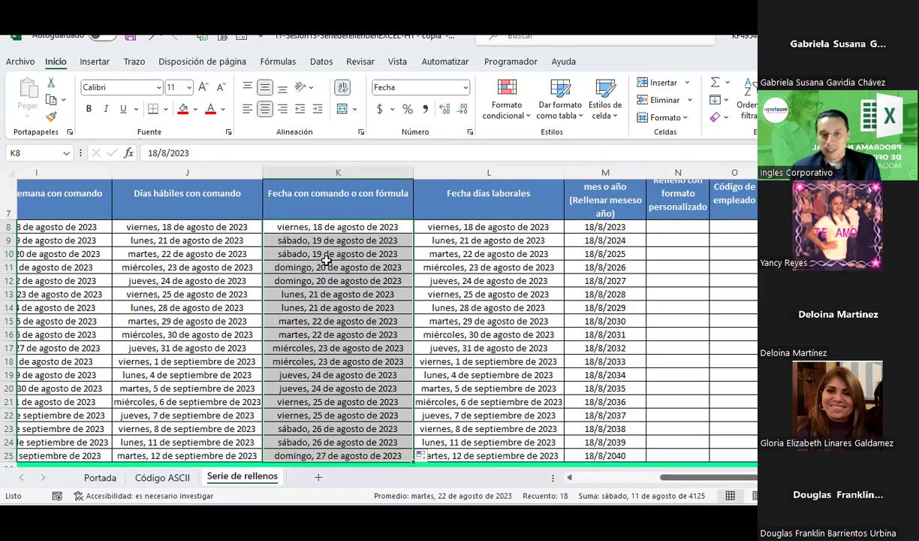
{"action": "left_click", "coordinate": [308, 226]}
{"action": "type", "text": "18"}
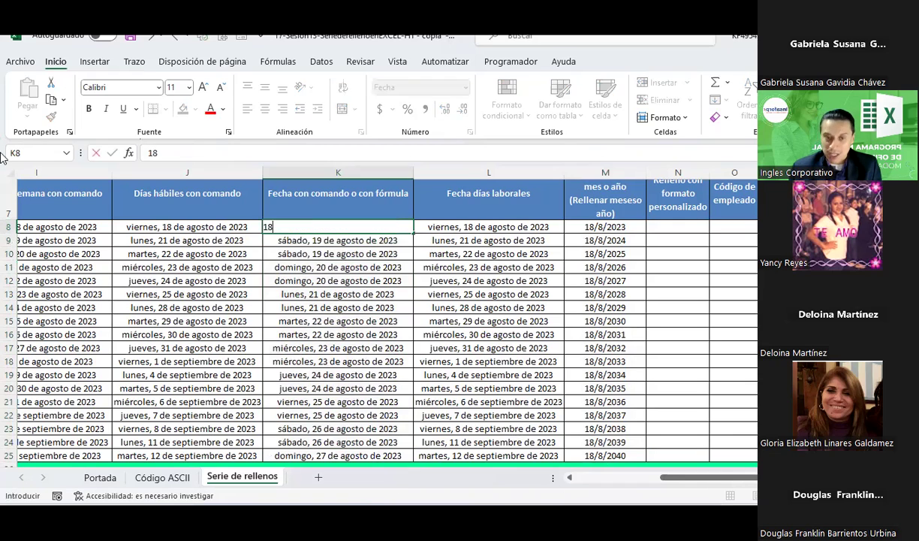
{"action": "type", "text": "-8-2"}
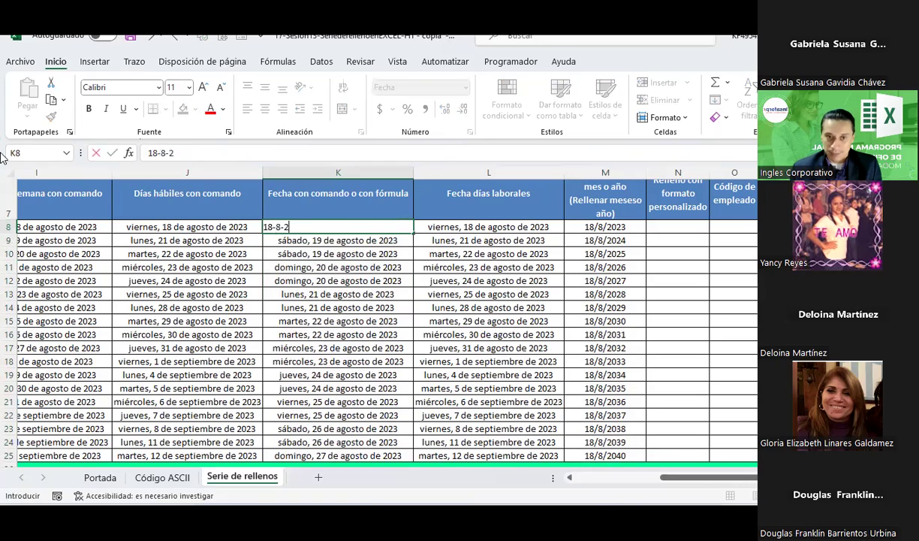
{"action": "type", "text": "023"}
{"action": "key", "text": "Return"}
{"action": "type", "text": "+K8+1"}
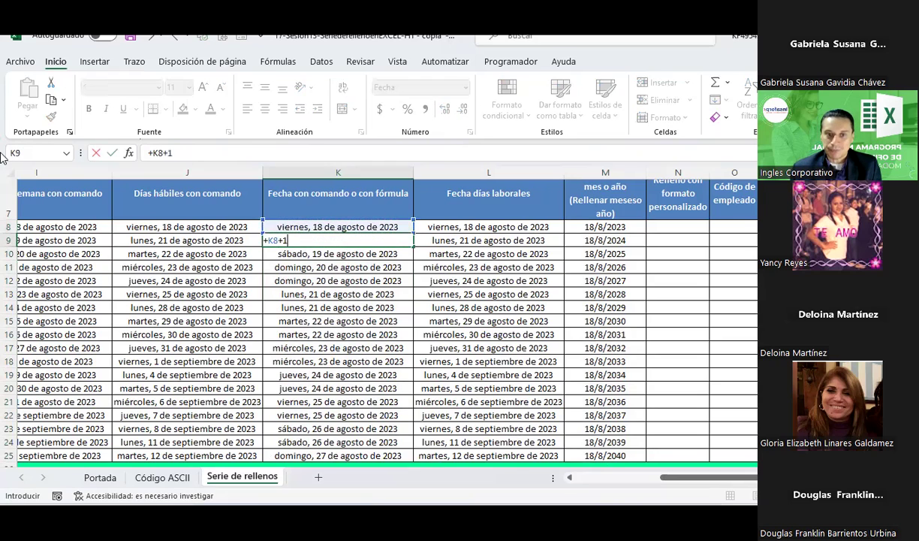
{"action": "key", "text": "Return"}
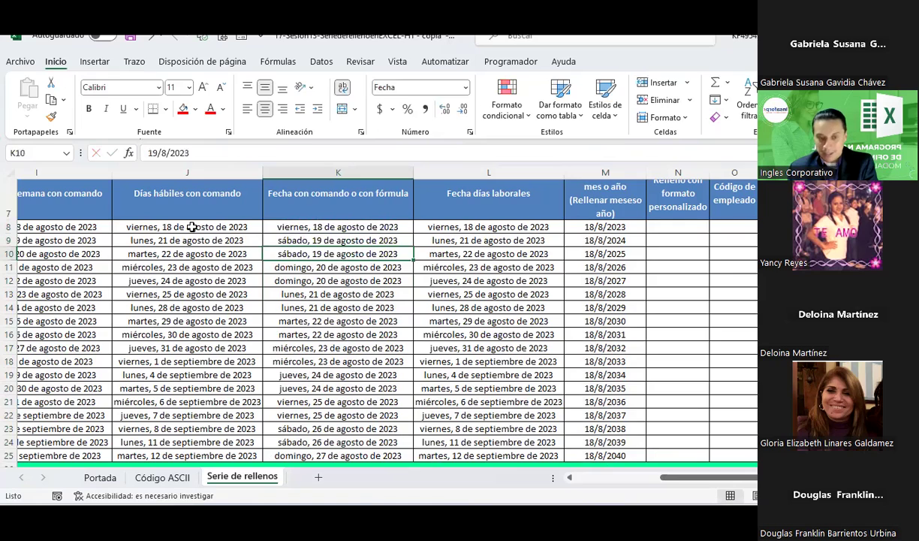
{"action": "key", "text": "shift+Down"}
{"action": "key", "text": "shift+Down"}
{"action": "key", "text": "shift+Down"}
{"action": "key", "text": "shift+Down"}
{"action": "key", "text": "shift+Down"}
{"action": "key", "text": "shift+Down"}
{"action": "key", "text": "shift+Down"}
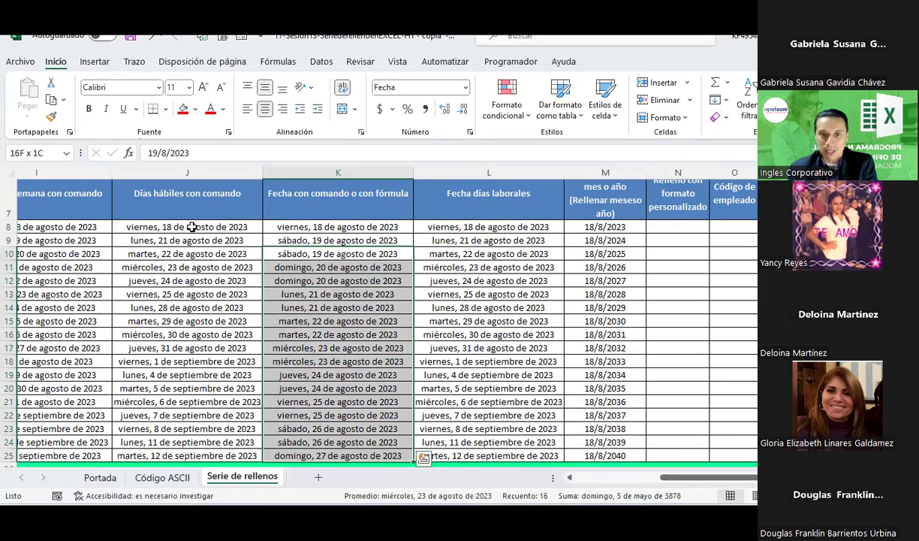
{"action": "key", "text": "Delete"}
{"action": "left_click", "coordinate": [298, 258]}
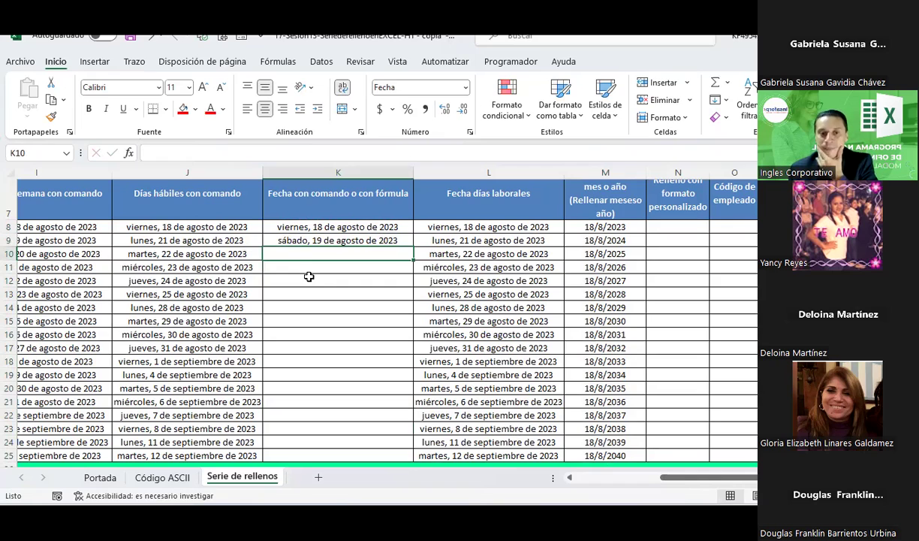
{"action": "left_click", "coordinate": [403, 240]}
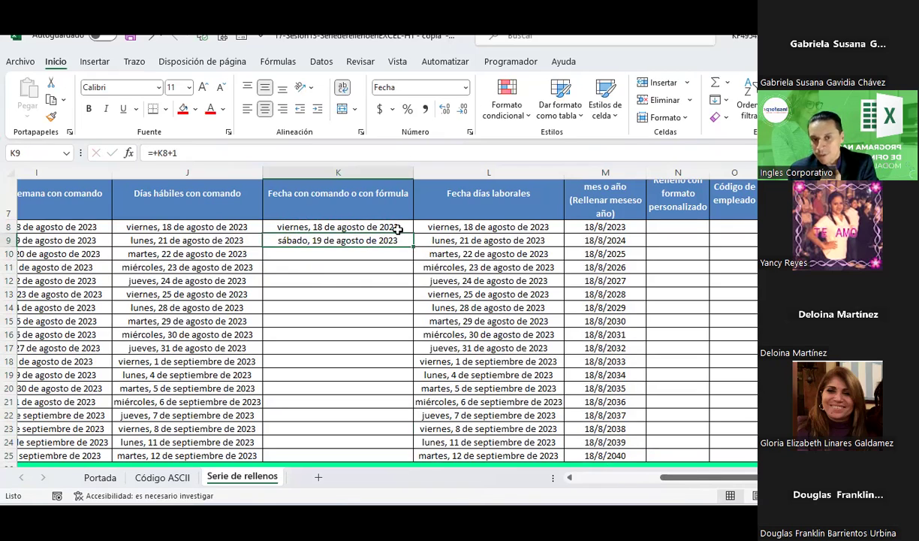
- Fill the K9 add-one-day formula down to K25, ending 4 September 2023
{"action": "left_click", "coordinate": [395, 226]}
{"action": "left_click_drag", "start_coordinate": [396, 225], "coordinate": [396, 240]}
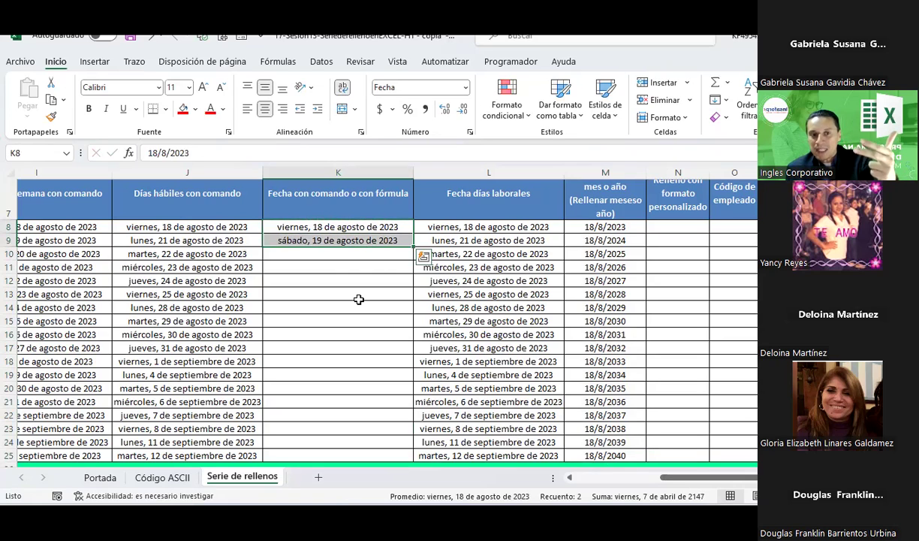
{"action": "left_click_drag", "start_coordinate": [413, 247], "coordinate": [409, 445]}
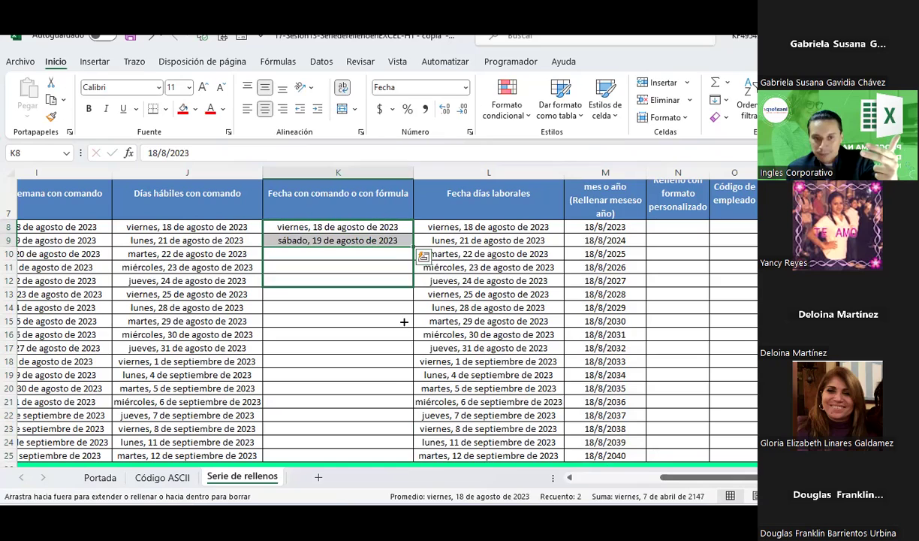
{"action": "left_click", "coordinate": [295, 254]}
{"action": "left_click", "coordinate": [299, 267]}
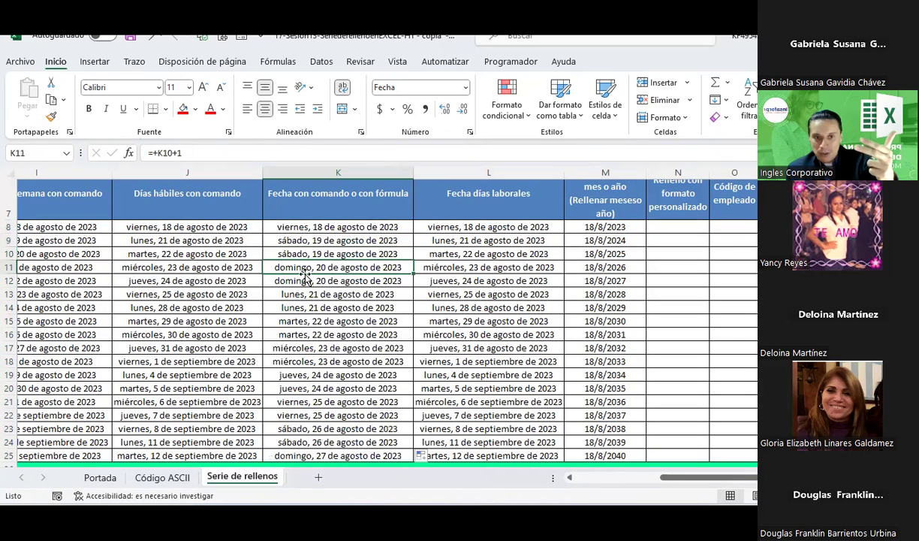
{"action": "left_click", "coordinate": [303, 254]}
{"action": "left_click", "coordinate": [319, 266]}
{"action": "left_click", "coordinate": [303, 254]}
{"action": "left_click", "coordinate": [301, 267]}
{"action": "left_click", "coordinate": [306, 281]}
{"action": "left_click", "coordinate": [312, 297]}
{"action": "left_click", "coordinate": [331, 241]}
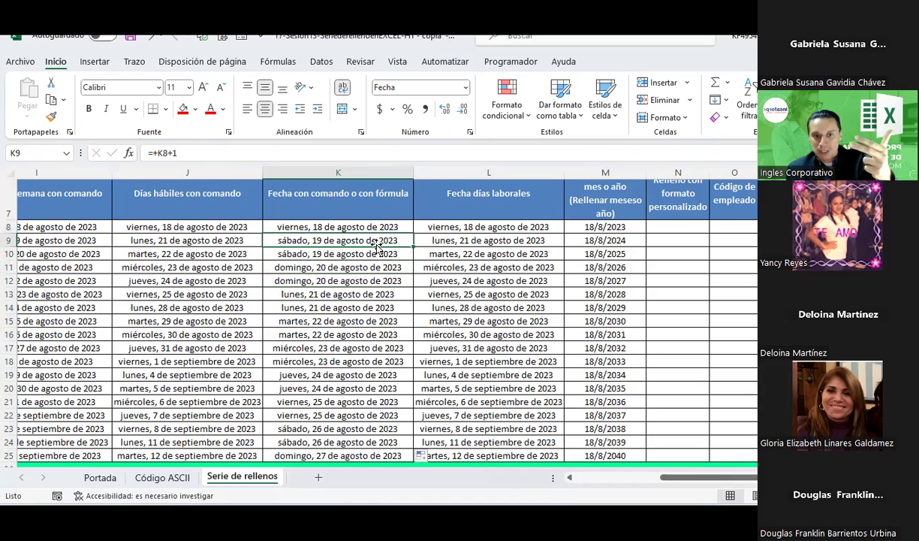
{"action": "left_click_drag", "start_coordinate": [411, 246], "coordinate": [398, 453]}
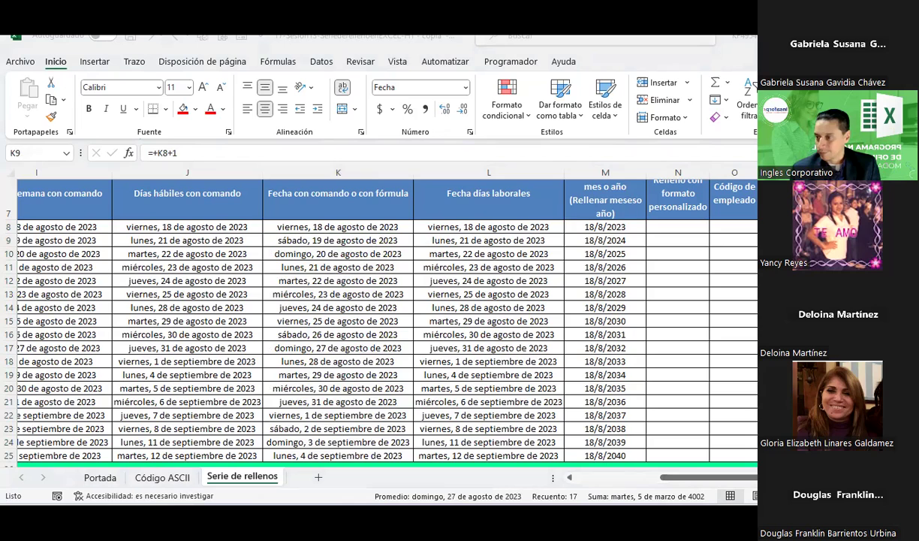
- Clear J9:J25 and drag J8 down to J25 for daily dates 18 August–4 September 2023
{"action": "left_click", "coordinate": [463, 276]}
{"action": "left_click", "coordinate": [217, 225]}
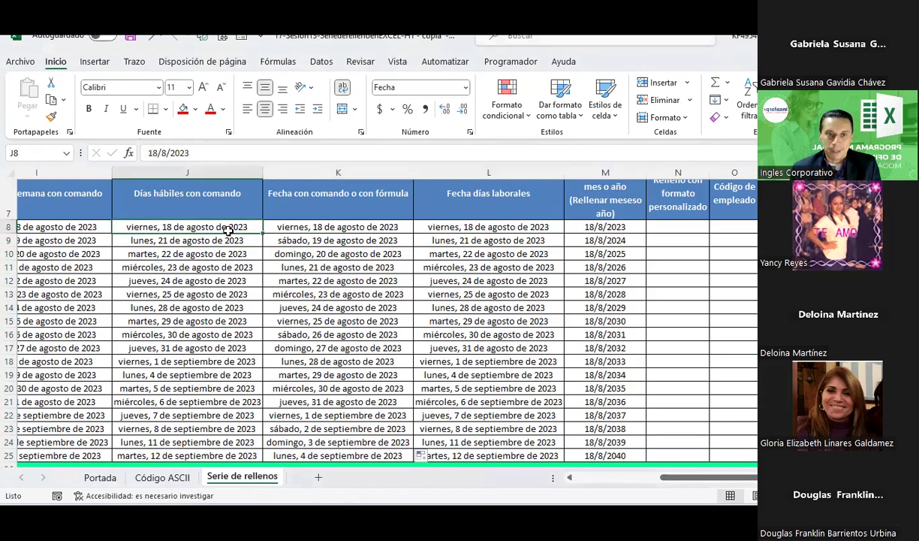
{"action": "left_click_drag", "start_coordinate": [230, 240], "coordinate": [219, 456]}
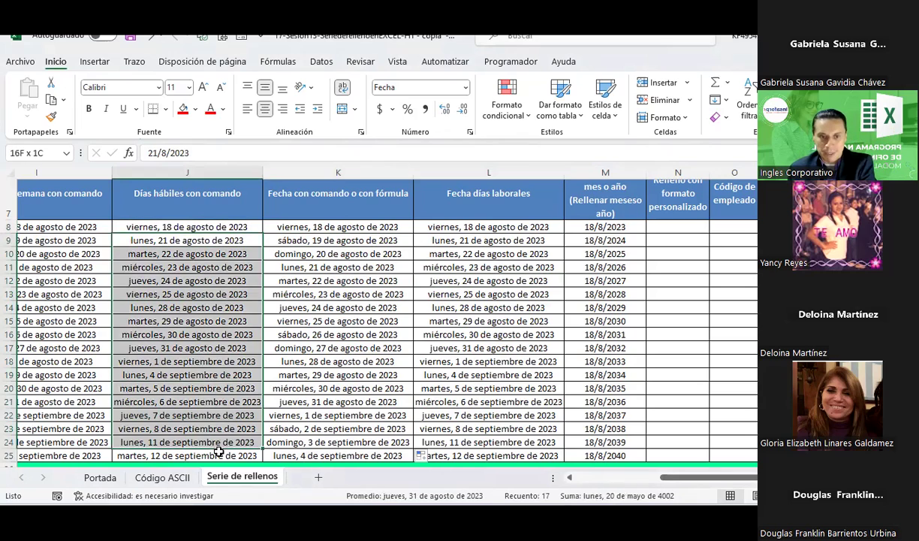
{"action": "key", "text": "Delete"}
{"action": "left_click", "coordinate": [189, 224]}
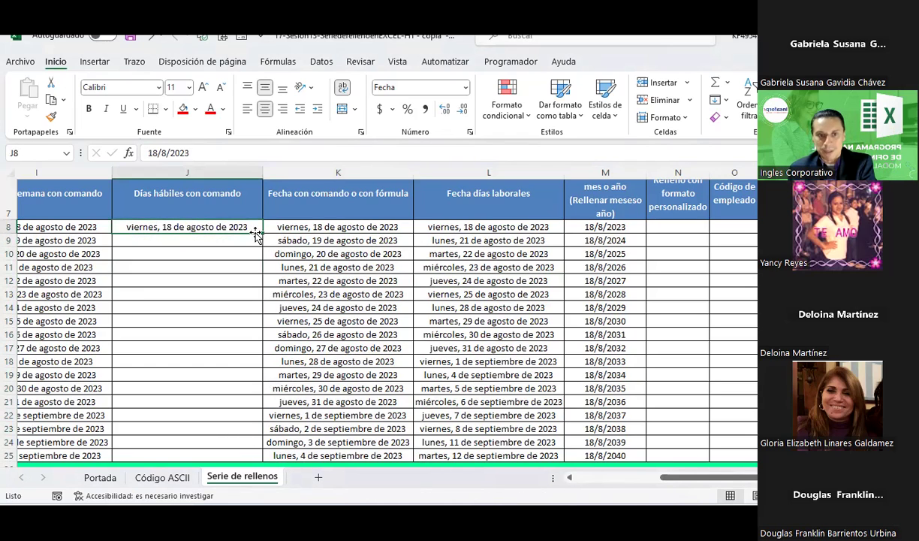
{"action": "left_click_drag", "start_coordinate": [264, 234], "coordinate": [263, 455]}
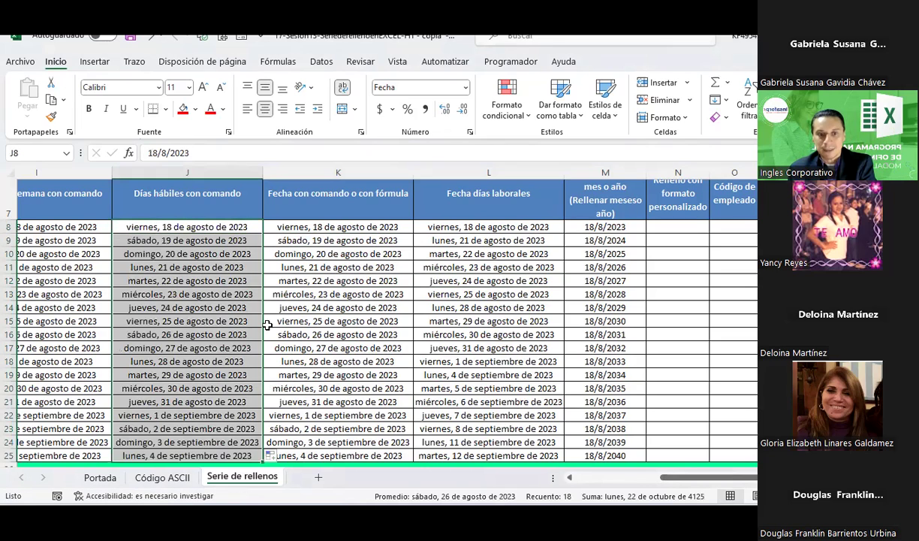
{"action": "scroll", "coordinate": [256, 364], "scroll_direction": "down", "scroll_amount": 1}
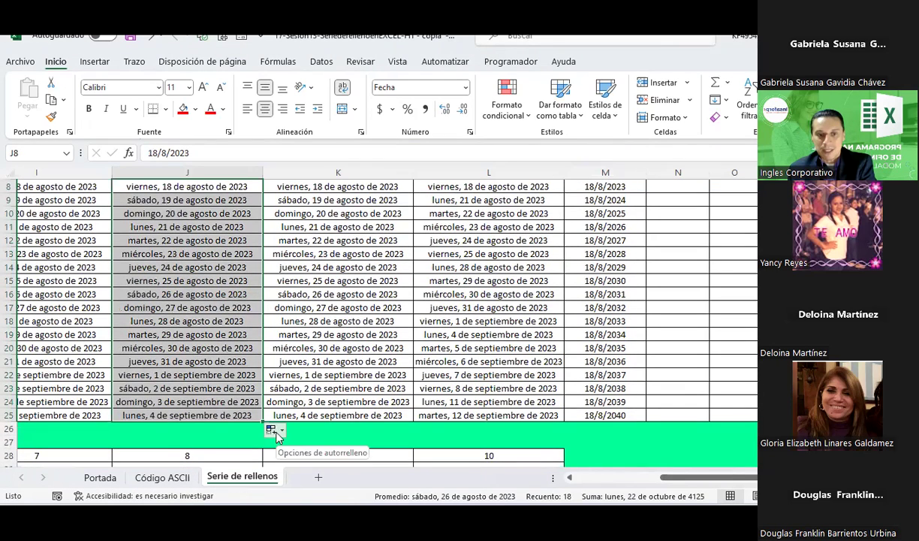
{"action": "left_click", "coordinate": [282, 434]}
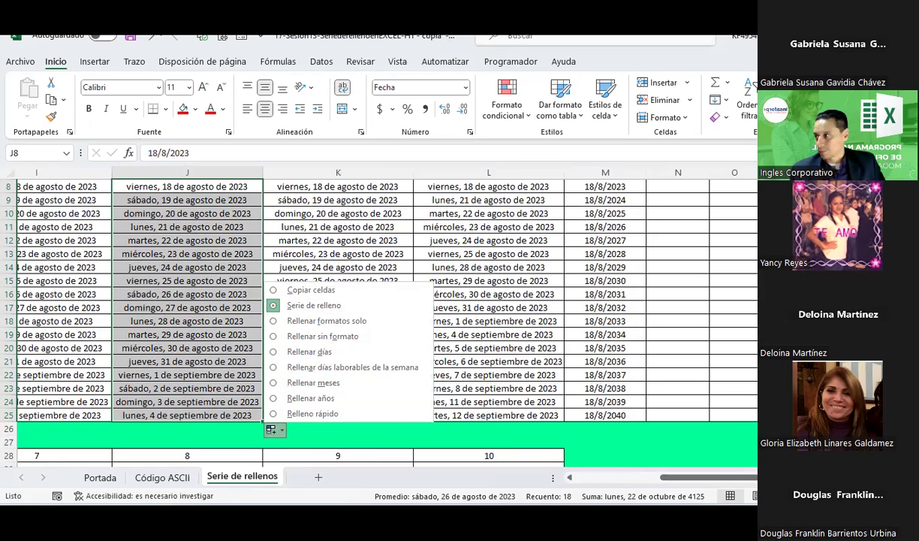
{"action": "key", "text": "Escape"}
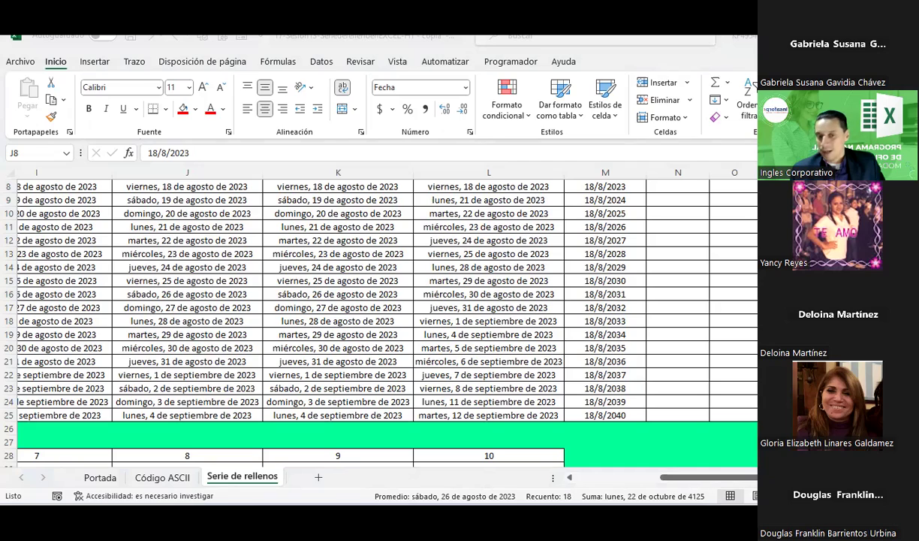
{"action": "key", "text": "alt+Tab"}
{"action": "scroll", "coordinate": [373, 266], "scroll_direction": "up", "scroll_amount": 1}
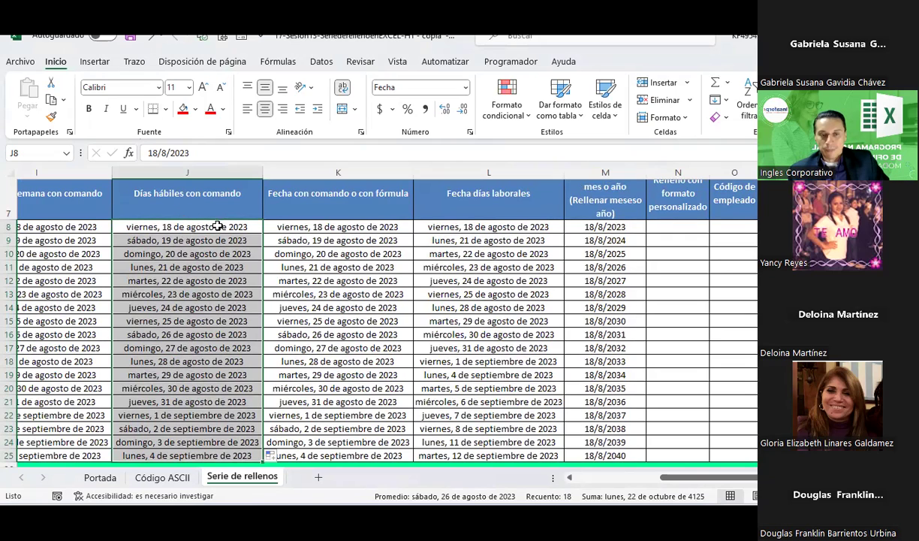
{"action": "mouse_move", "coordinate": [220, 218]}
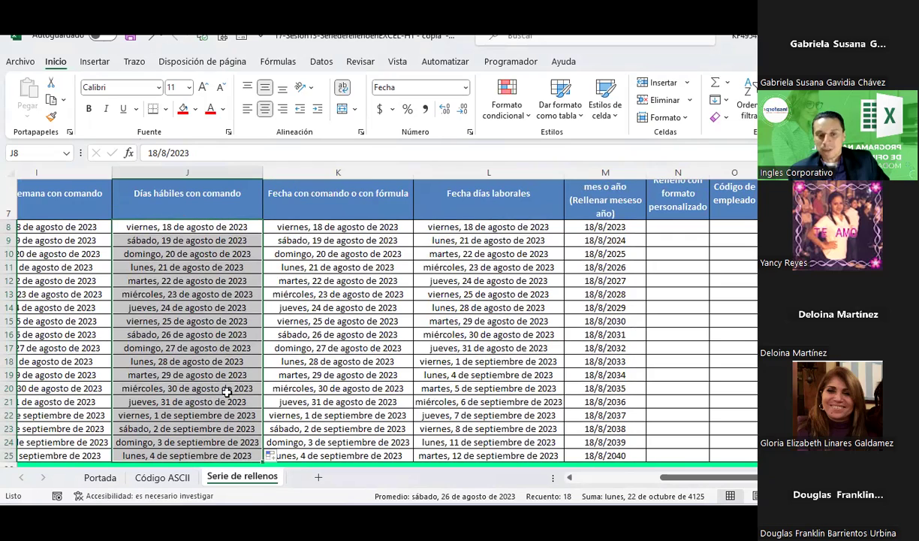
{"action": "left_click", "coordinate": [278, 457]}
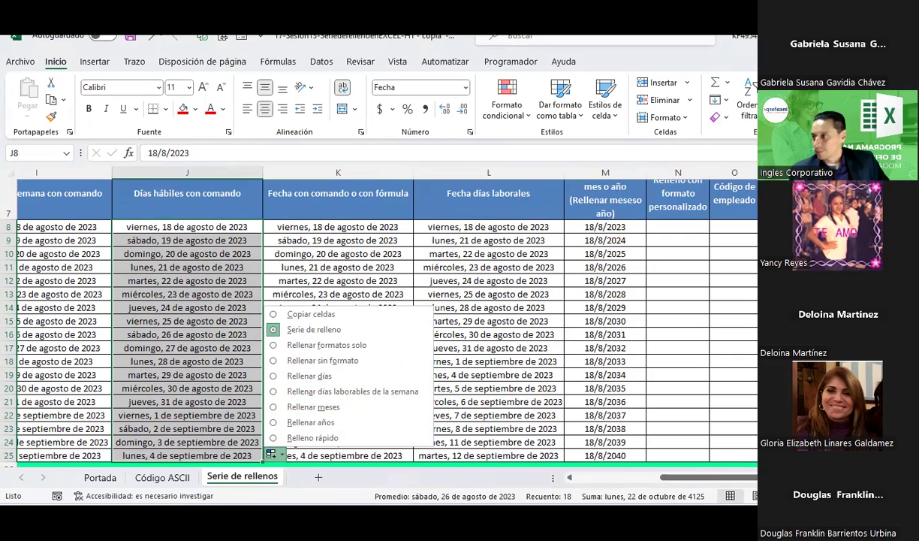
{"action": "key", "text": "Escape"}
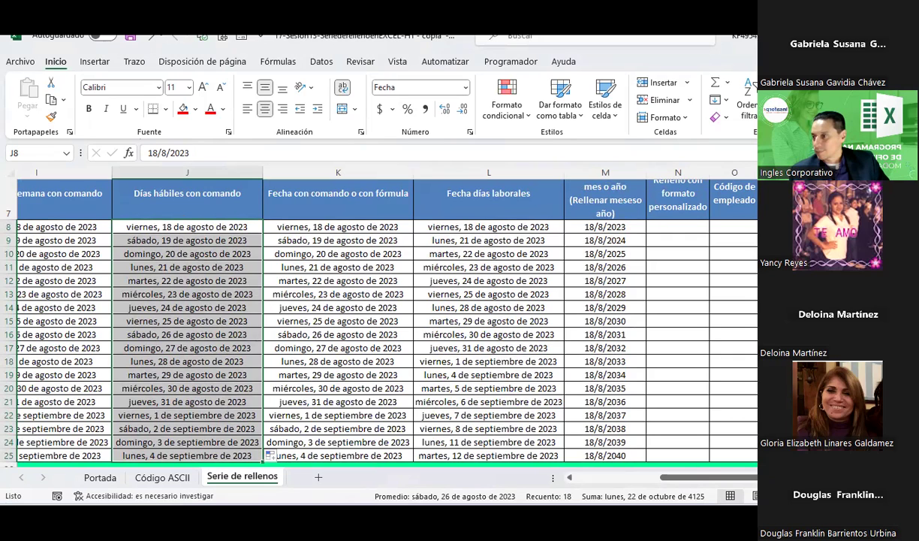
{"action": "key", "text": "alt+Tab"}
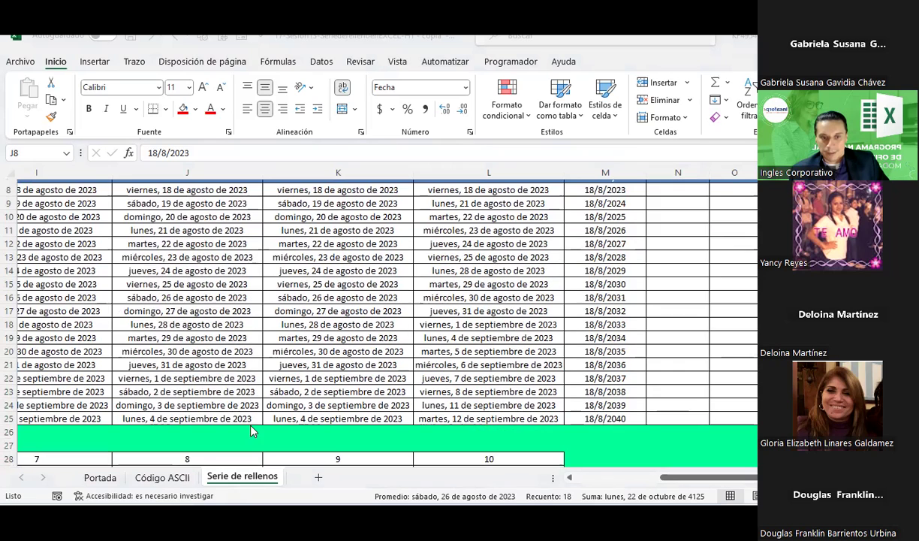
{"action": "scroll", "coordinate": [247, 419], "scroll_direction": "down", "scroll_amount": 1}
{"action": "key", "text": "alt+Tab"}
{"action": "left_click", "coordinate": [283, 433]}
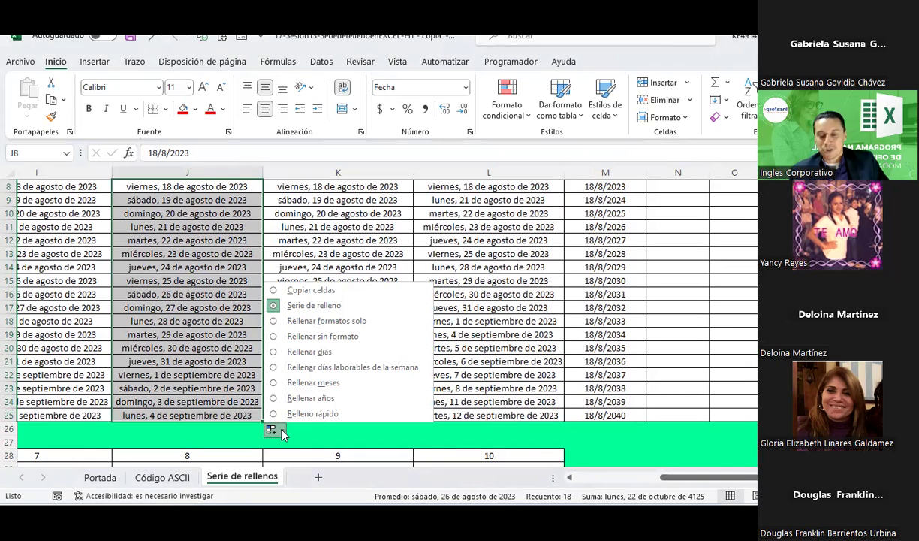
{"action": "left_click", "coordinate": [183, 301]}
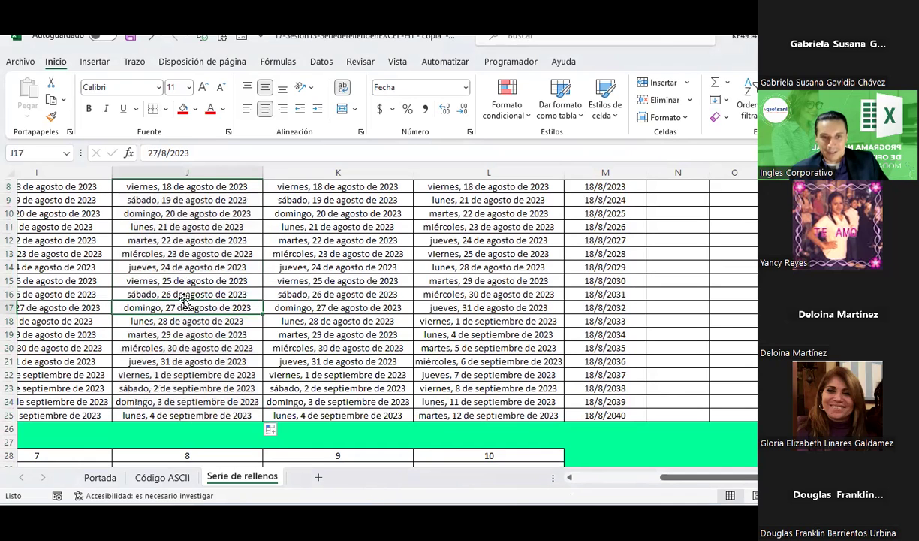
{"action": "scroll", "coordinate": [183, 301], "scroll_direction": "up", "scroll_amount": 2}
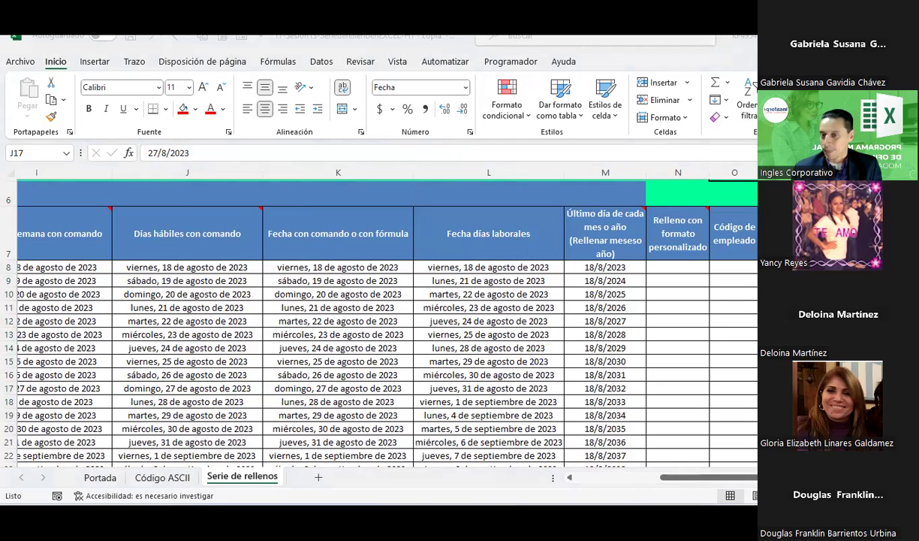
- Switch to the FCO CONTROL ASISTENCIA attendance sheet and scroll to the DIA 15 column
{"action": "left_click", "coordinate": [605, 508]}
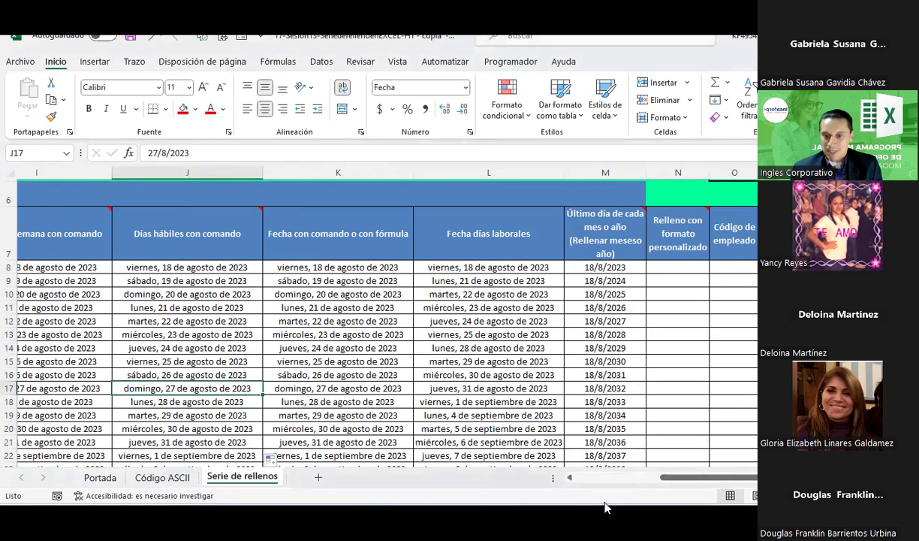
{"action": "mouse_move", "coordinate": [605, 508]}
{"action": "left_click", "coordinate": [608, 409]}
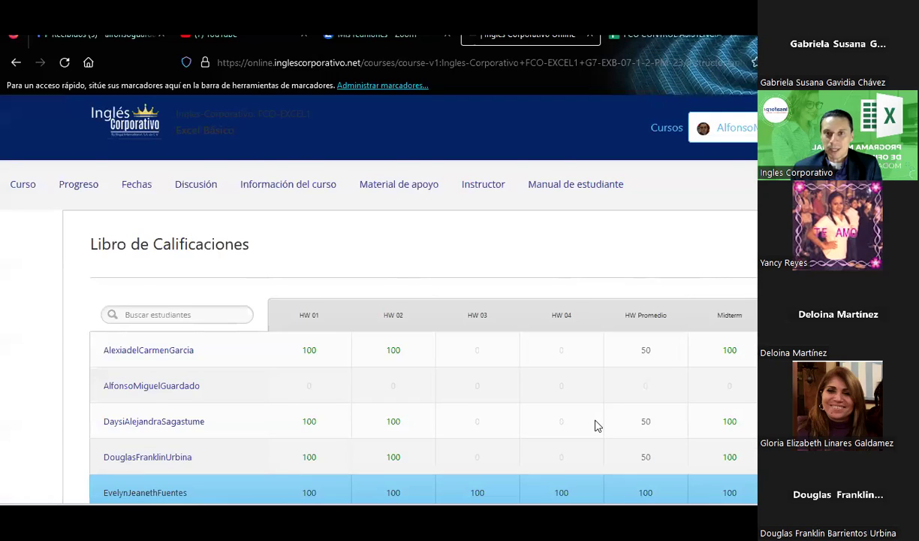
{"action": "left_click", "coordinate": [619, 34]}
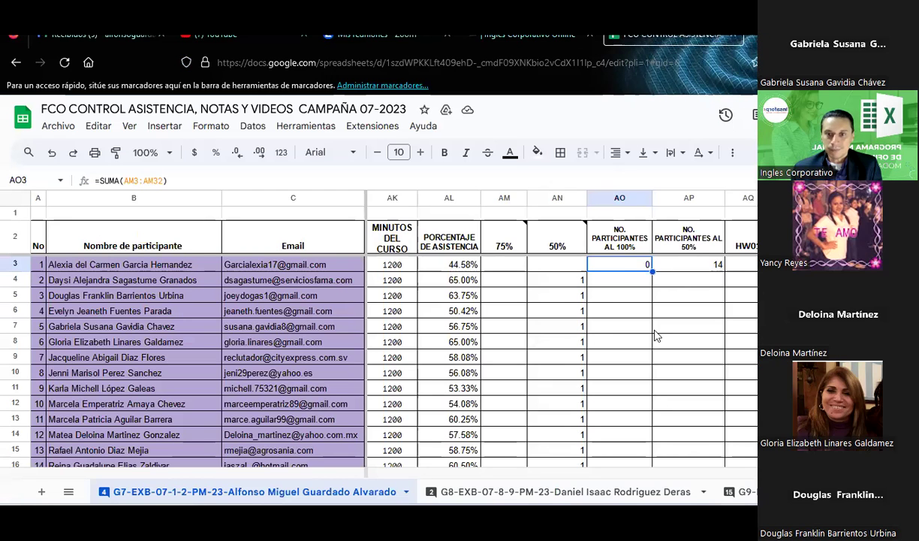
{"action": "left_click_drag", "start_coordinate": [714, 474], "coordinate": [603, 484]}
- Enter 1 in cells W3 through W8
{"action": "left_click", "coordinate": [651, 262]}
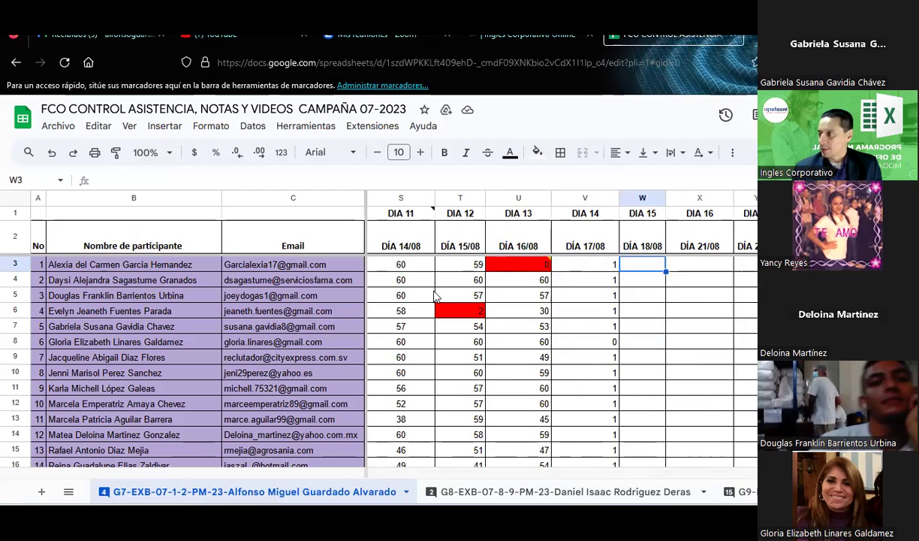
{"action": "type", "text": "1"}
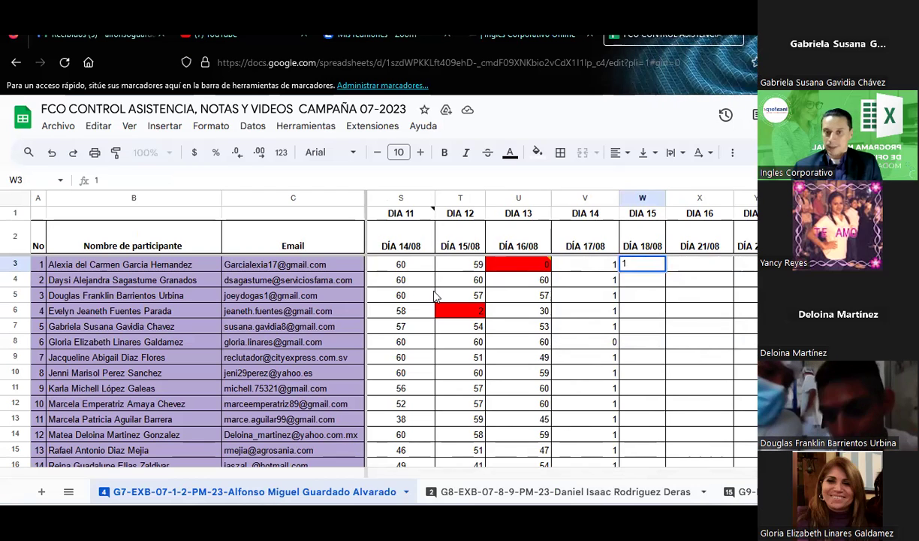
{"action": "key", "text": "Return"}
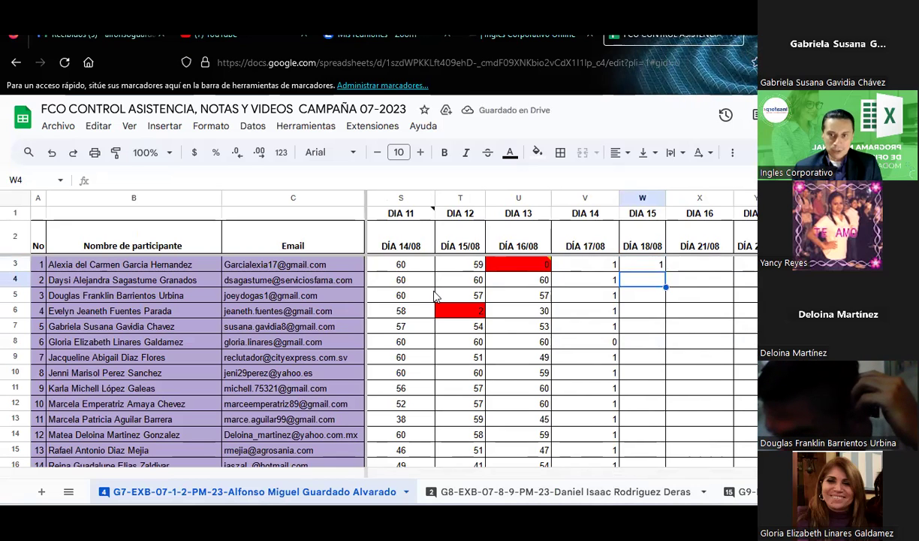
{"action": "type", "text": "1"}
{"action": "key", "text": "Return"}
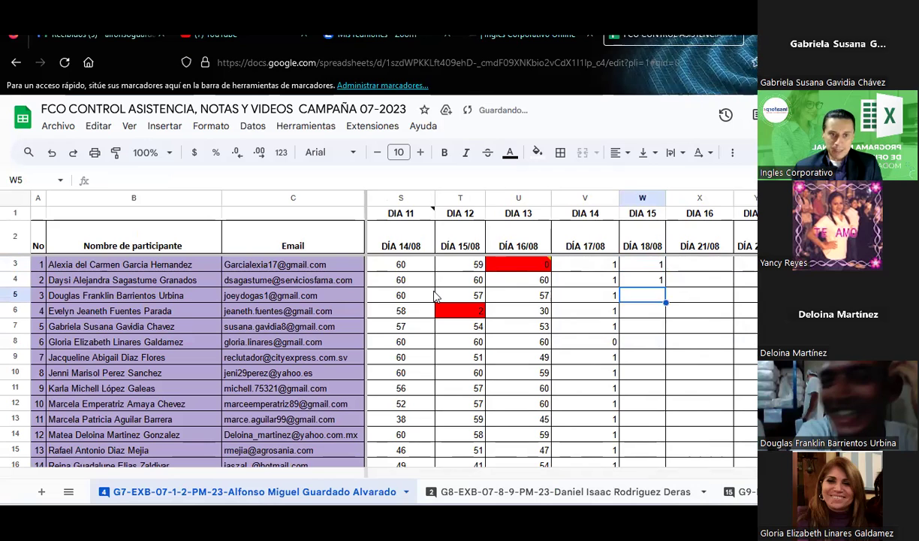
{"action": "type", "text": "1"}
{"action": "key", "text": "Return"}
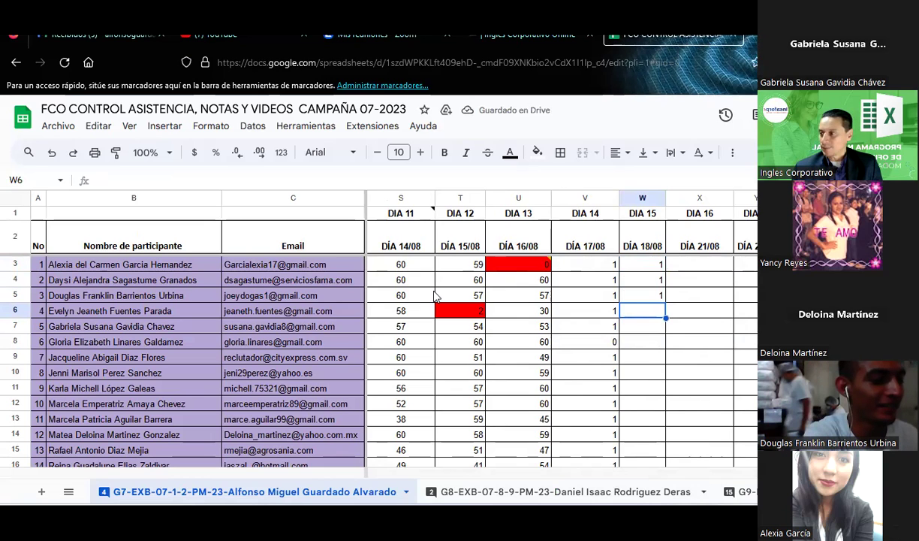
{"action": "type", "text": "1"}
{"action": "key", "text": "Return"}
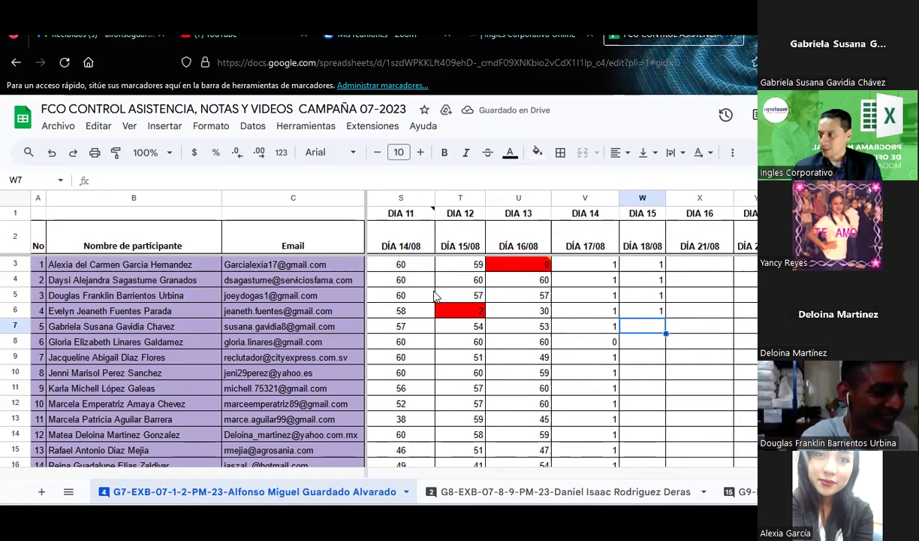
{"action": "type", "text": "1"}
{"action": "key", "text": "Return"}
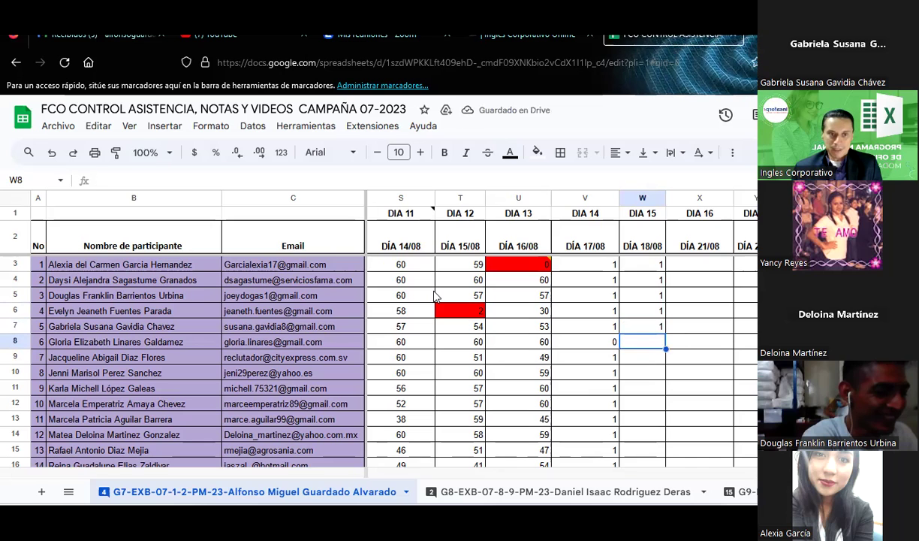
{"action": "type", "text": "1"}
{"action": "key", "text": "Return"}
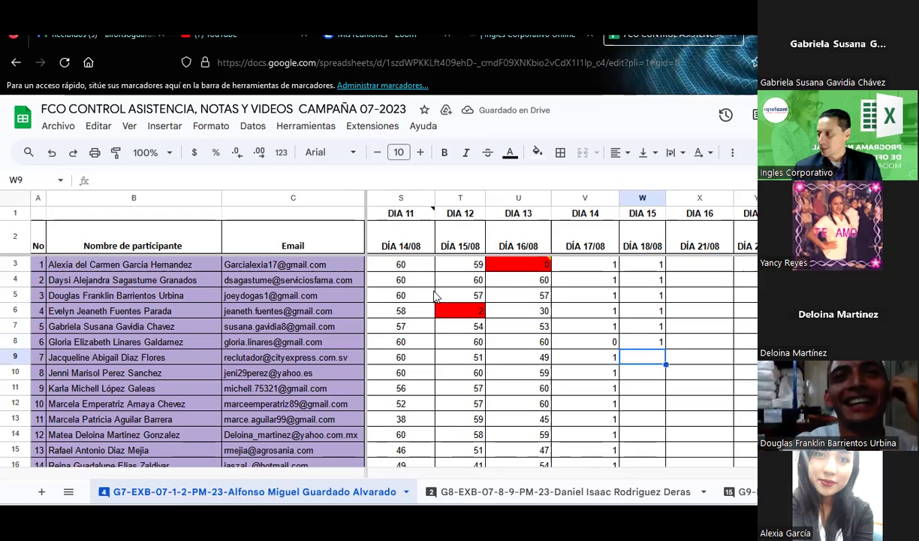
- Enter 1 in W9–W11, 0 in W12, and 1 in W13 and W14
{"action": "type", "text": "1"}
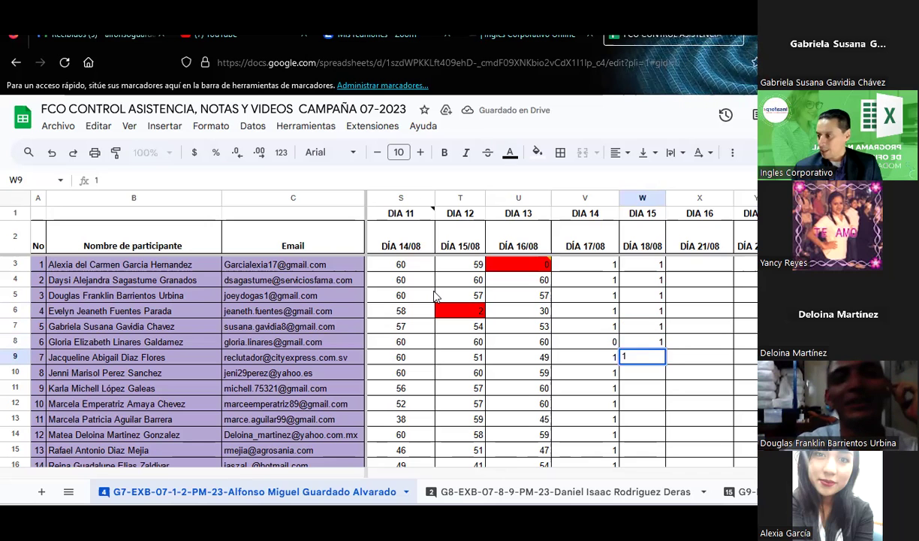
{"action": "key", "text": "Return"}
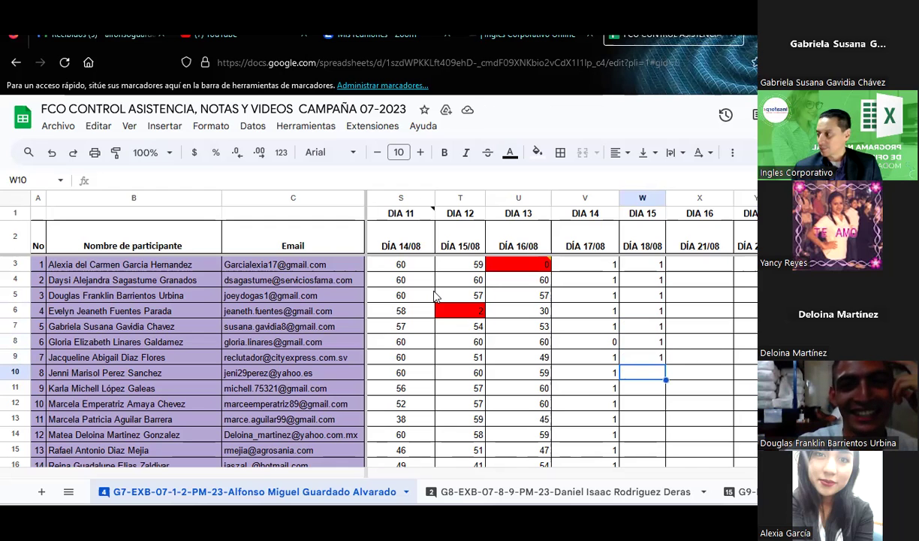
{"action": "type", "text": "1"}
{"action": "key", "text": "Return"}
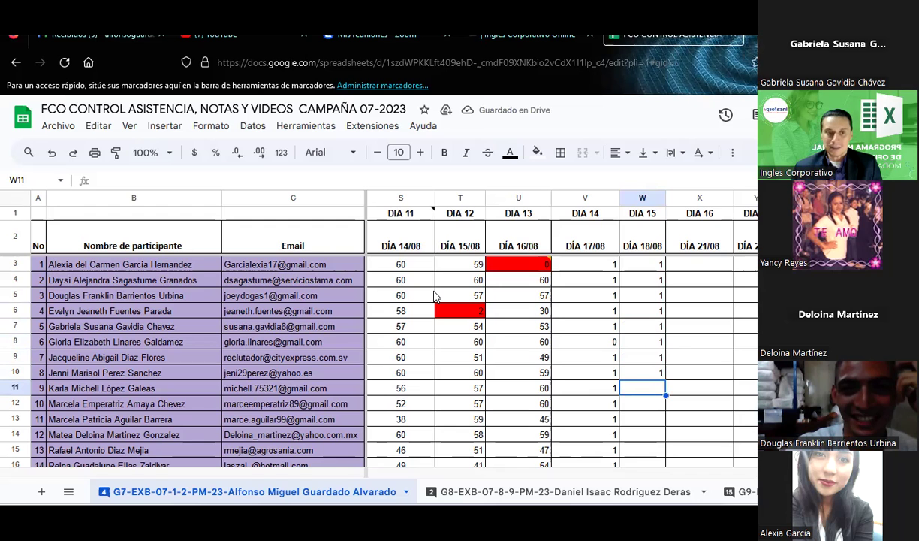
{"action": "type", "text": "1"}
{"action": "key", "text": "Return"}
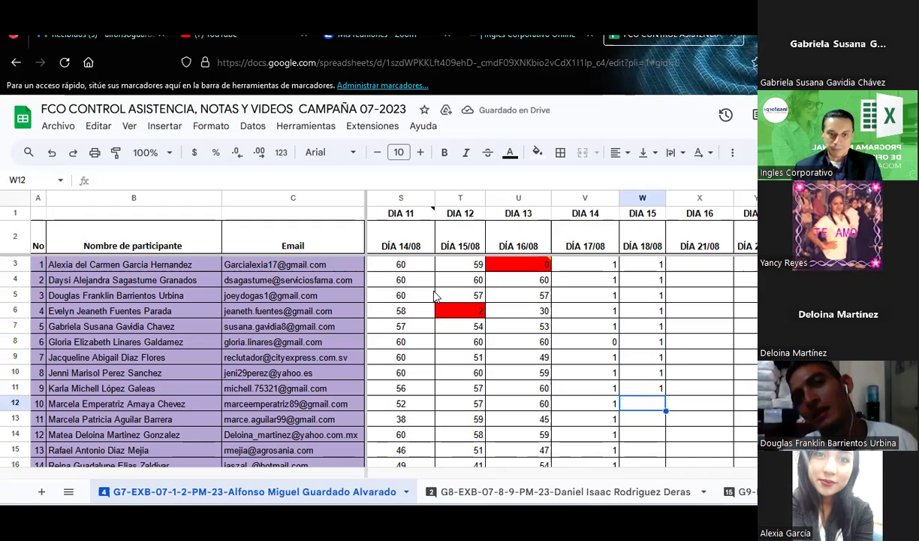
{"action": "type", "text": "1"}
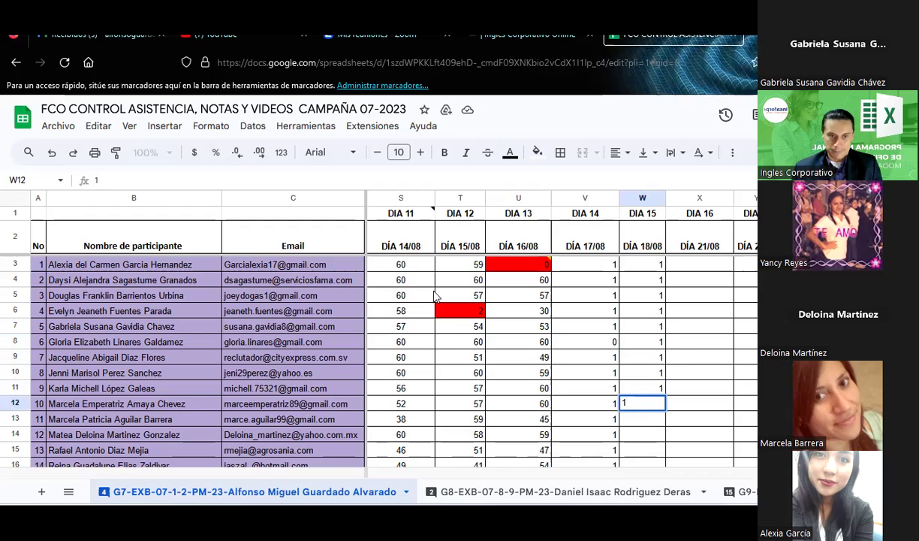
{"action": "key", "text": "Escape"}
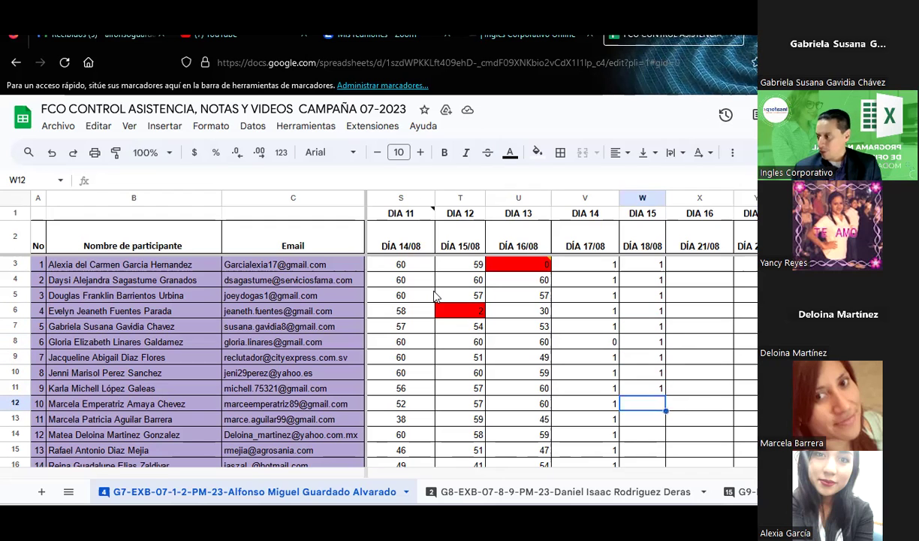
{"action": "type", "text": "0"}
{"action": "key", "text": "Return"}
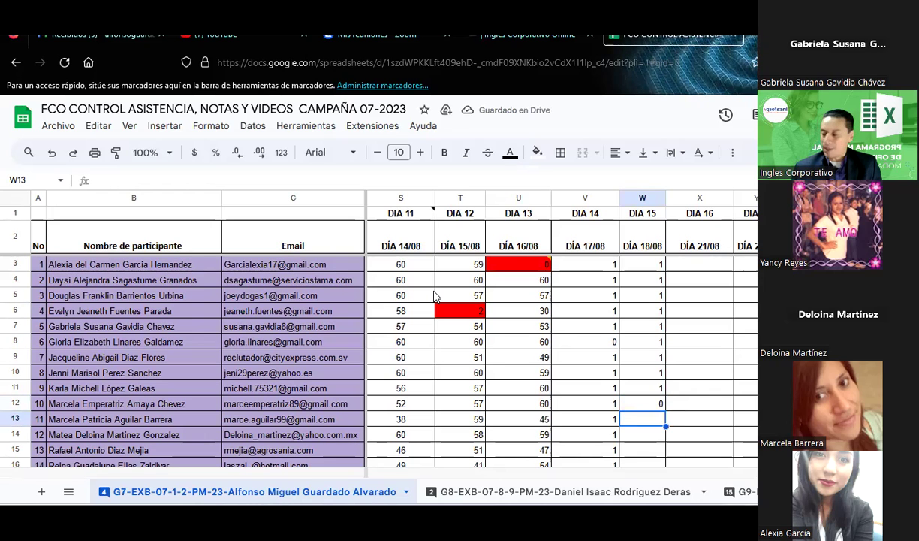
{"action": "type", "text": "1"}
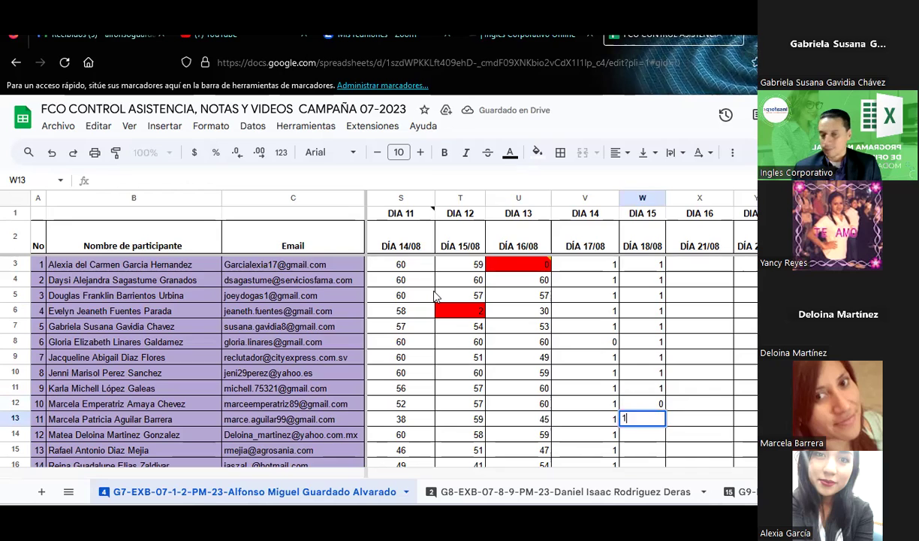
{"action": "key", "text": "Return"}
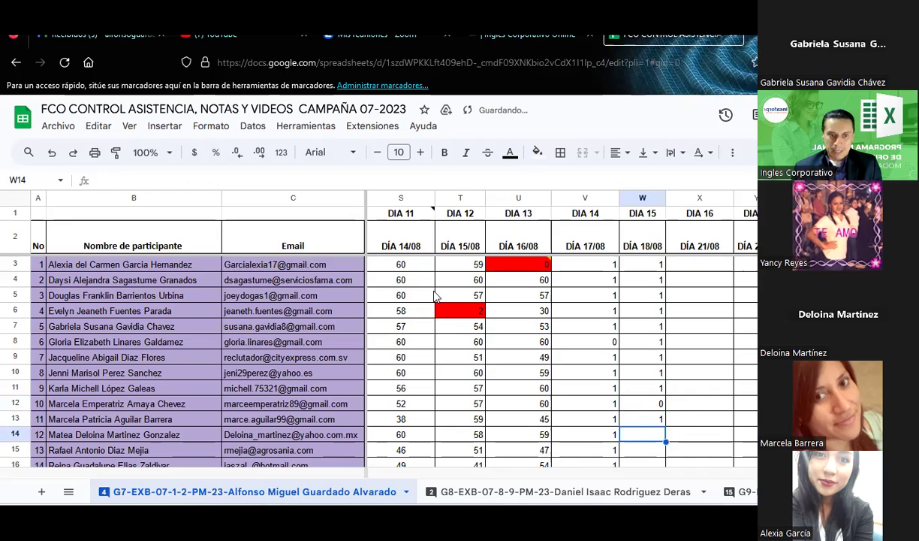
{"action": "type", "text": "1"}
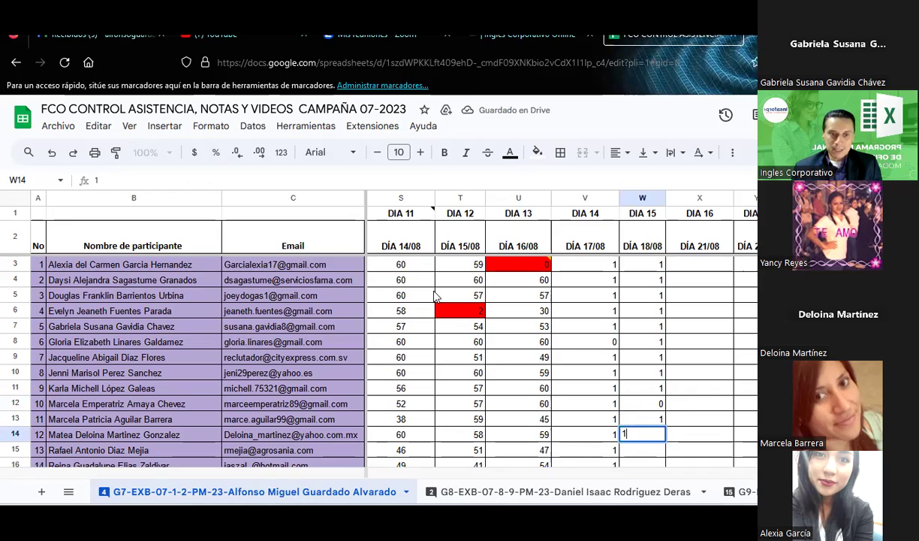
{"action": "key", "text": "Return"}
{"action": "scroll", "coordinate": [434, 296], "scroll_direction": "down", "scroll_amount": 2}
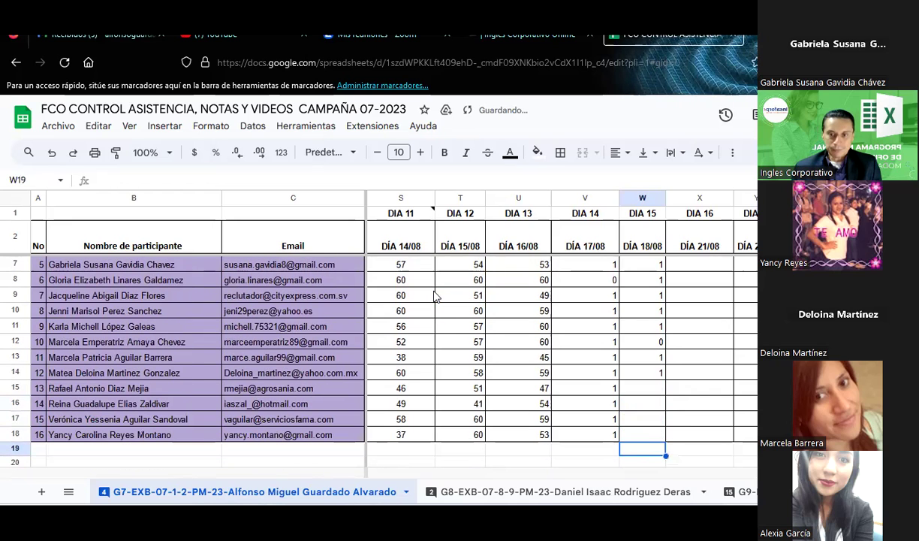
- Enter 1 in W15, 0 in W16, and 1 in W17 and W18
{"action": "key", "text": "Up"}
{"action": "key", "text": "Down"}
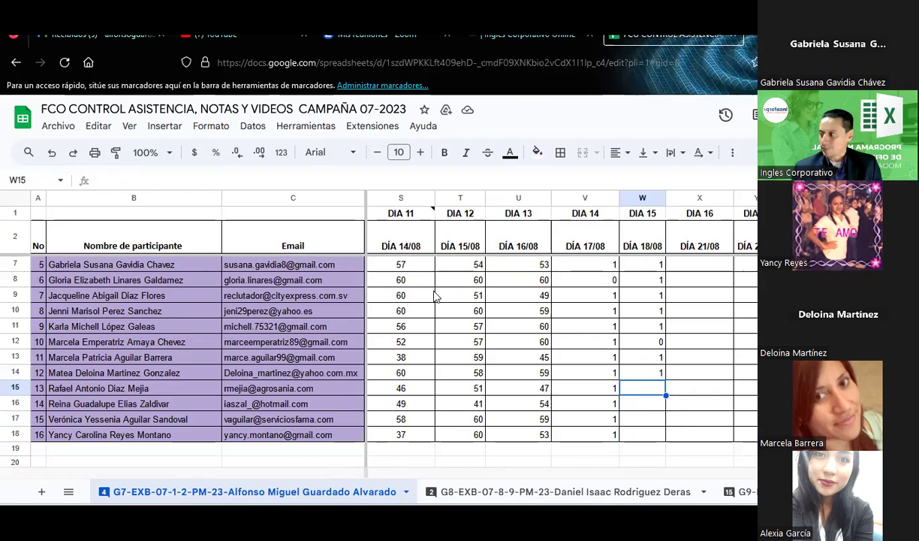
{"action": "type", "text": "1"}
{"action": "key", "text": "Return"}
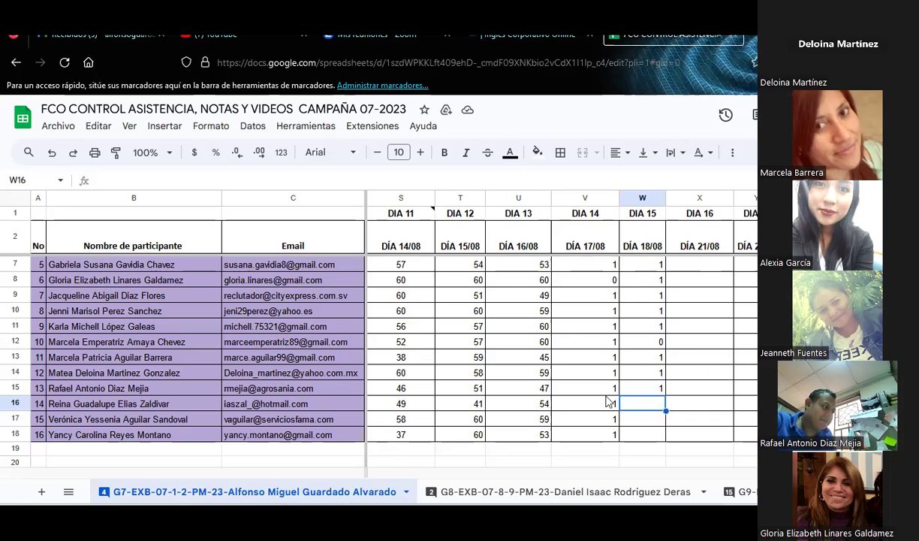
{"action": "type", "text": "0"}
{"action": "key", "text": "Return"}
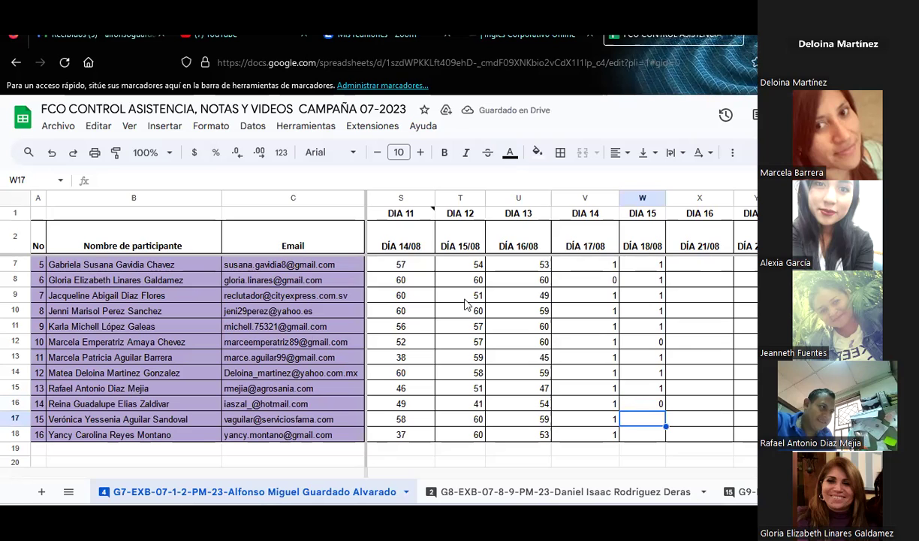
{"action": "type", "text": "1"}
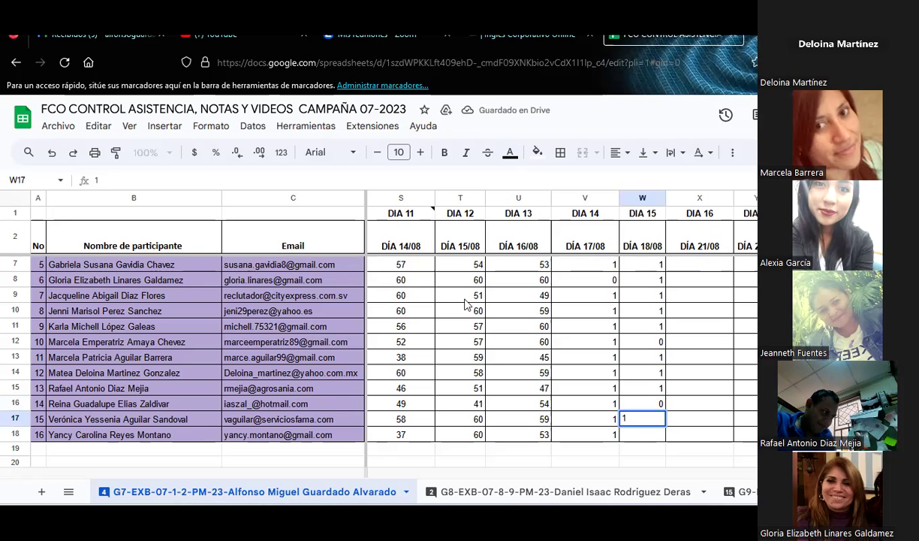
{"action": "key", "text": "Return"}
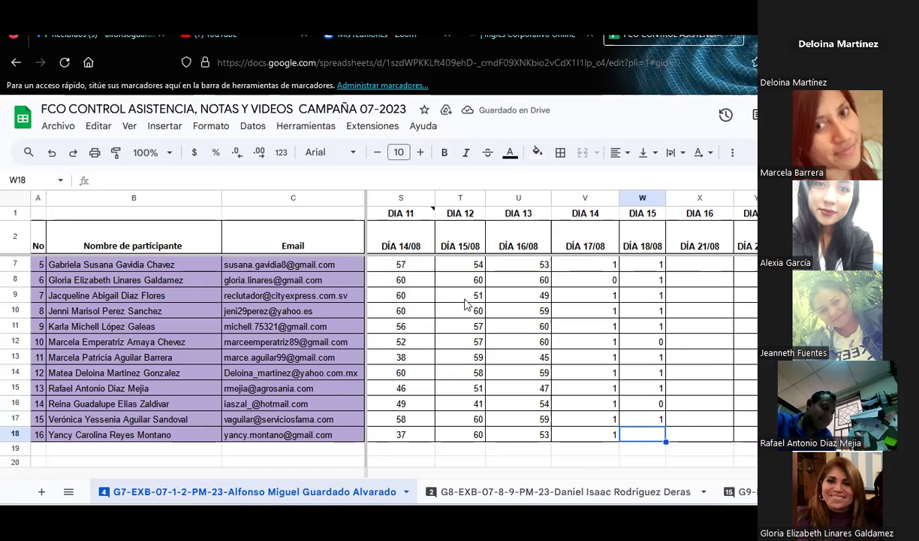
{"action": "type", "text": "1"}
{"action": "key", "text": "Return"}
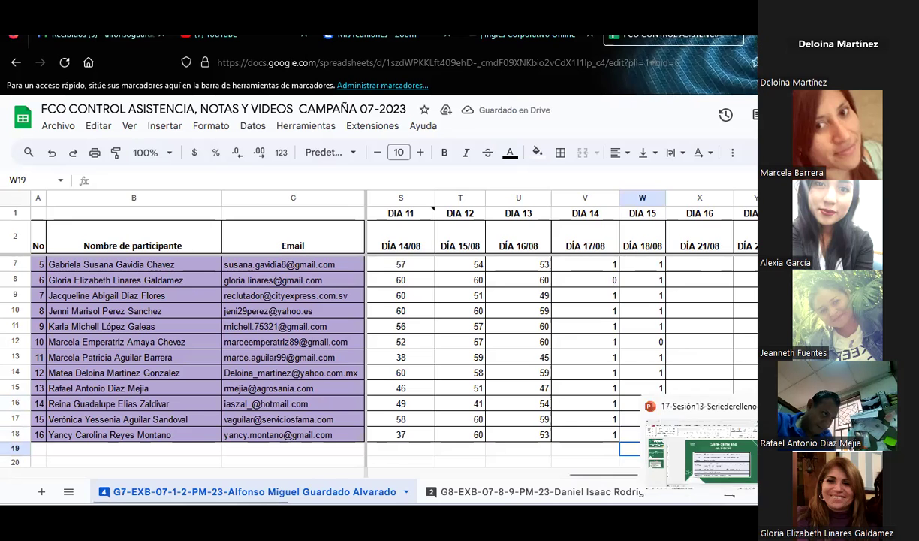
- Return to Excel's Serie de rellenos sheet and select the Relleno con formato personalizado heading
{"action": "left_click", "coordinate": [702, 451]}
{"action": "left_click", "coordinate": [737, 330]}
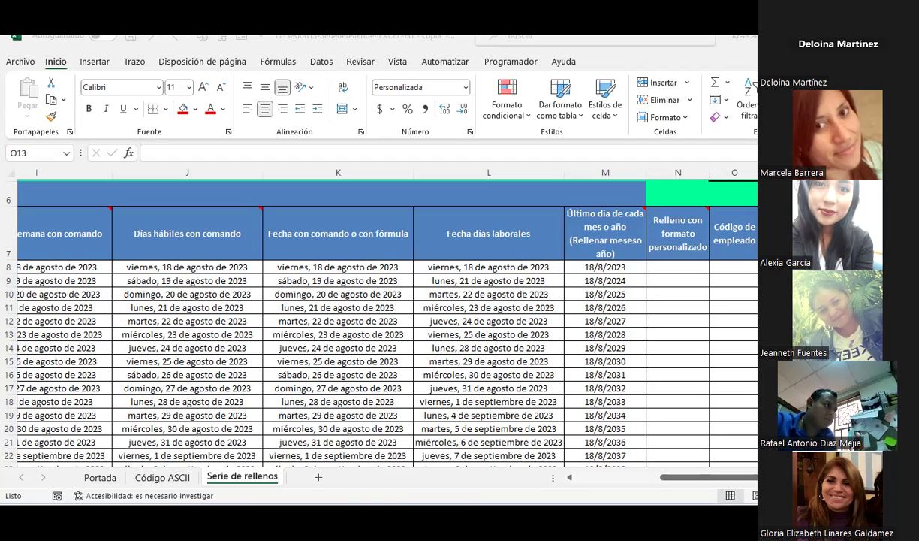
{"action": "left_click", "coordinate": [688, 233]}
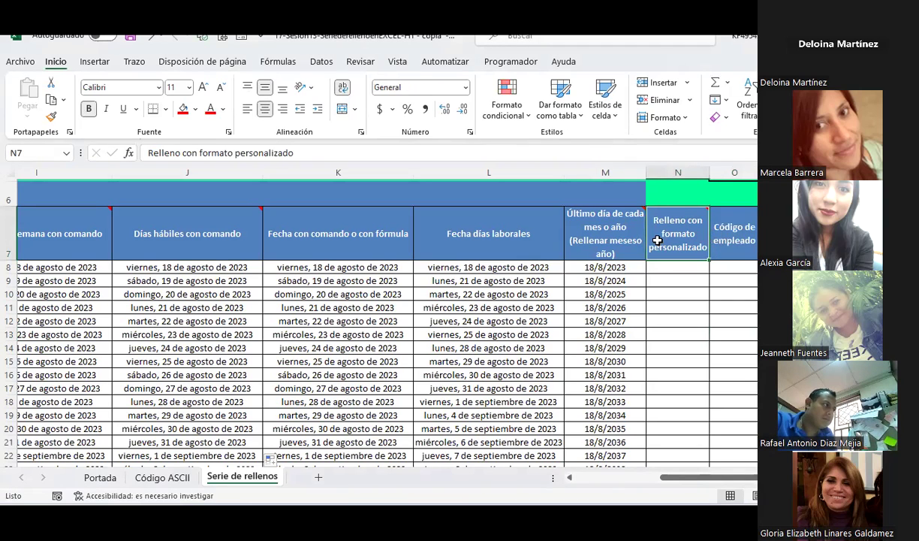
- Enter T1 in N8 and A1 in N9
{"action": "left_click", "coordinate": [674, 267]}
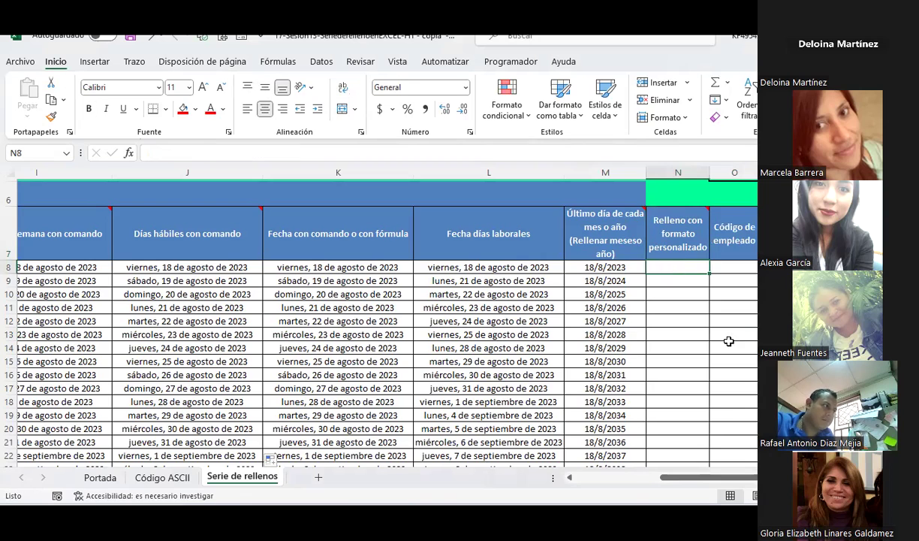
{"action": "type", "text": "T1"}
{"action": "key", "text": "Return"}
{"action": "type", "text": "A1"}
{"action": "key", "text": "Return"}
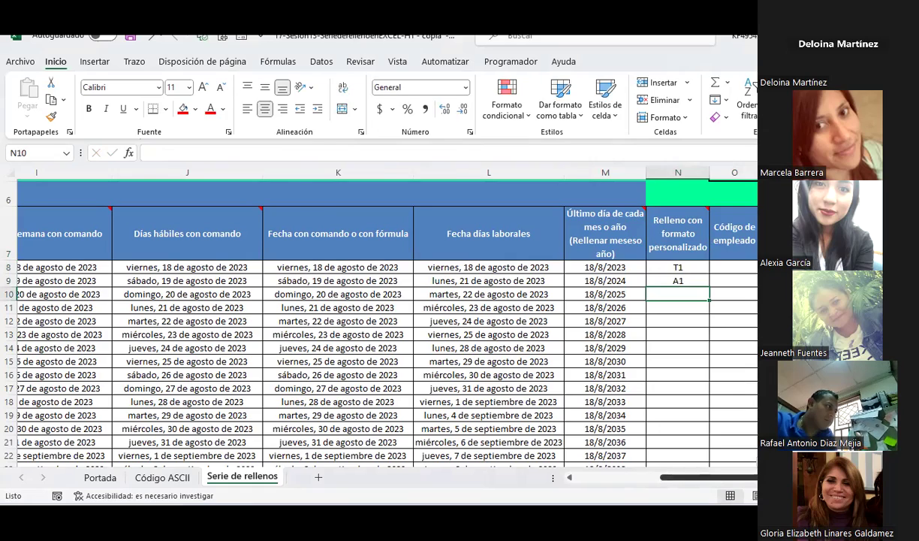
- Fill the T1/A1 pair from N8:N9 down to row 25 of column N
{"action": "scroll", "coordinate": [742, 387], "scroll_direction": "right", "scroll_amount": 3}
{"action": "scroll", "coordinate": [371, 278], "scroll_direction": "down", "scroll_amount": 2}
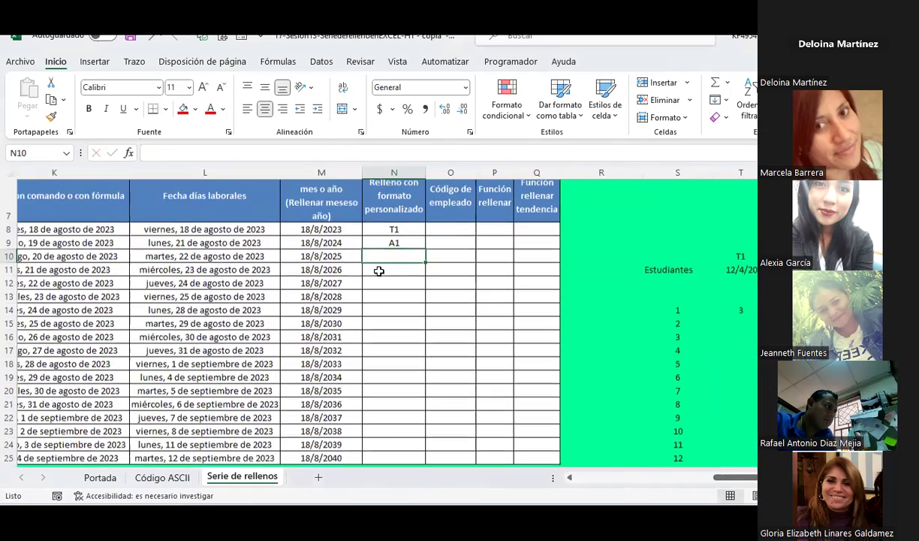
{"action": "scroll", "coordinate": [378, 271], "scroll_direction": "up", "scroll_amount": 1}
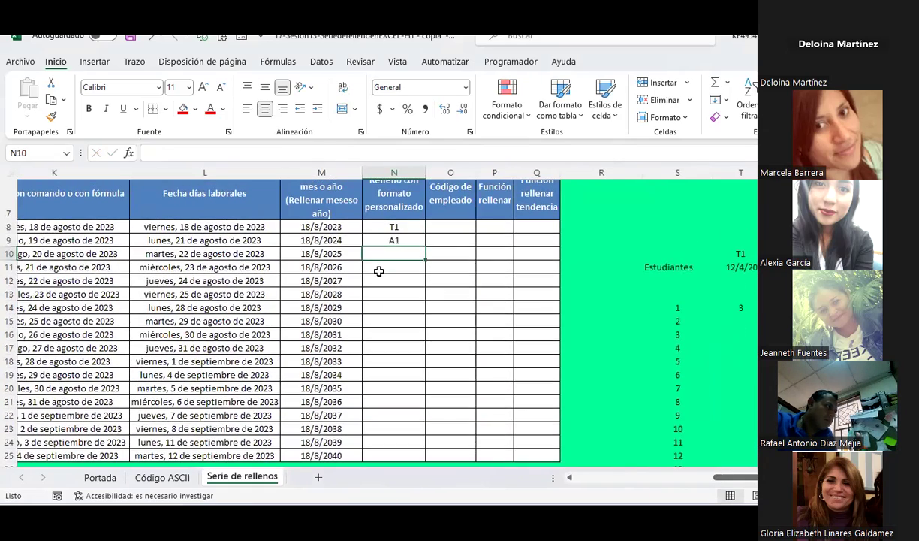
{"action": "left_click", "coordinate": [406, 226]}
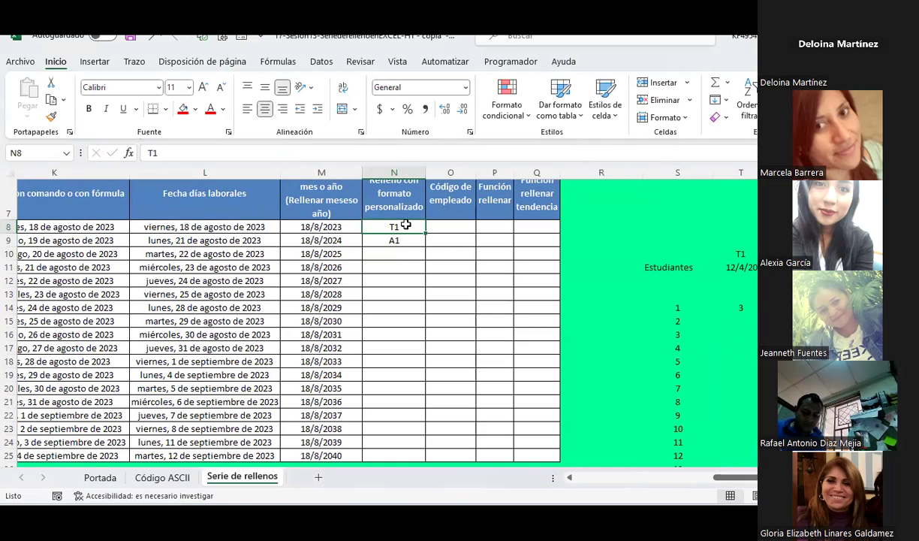
{"action": "left_click", "coordinate": [400, 253]}
{"action": "left_click", "coordinate": [395, 268]}
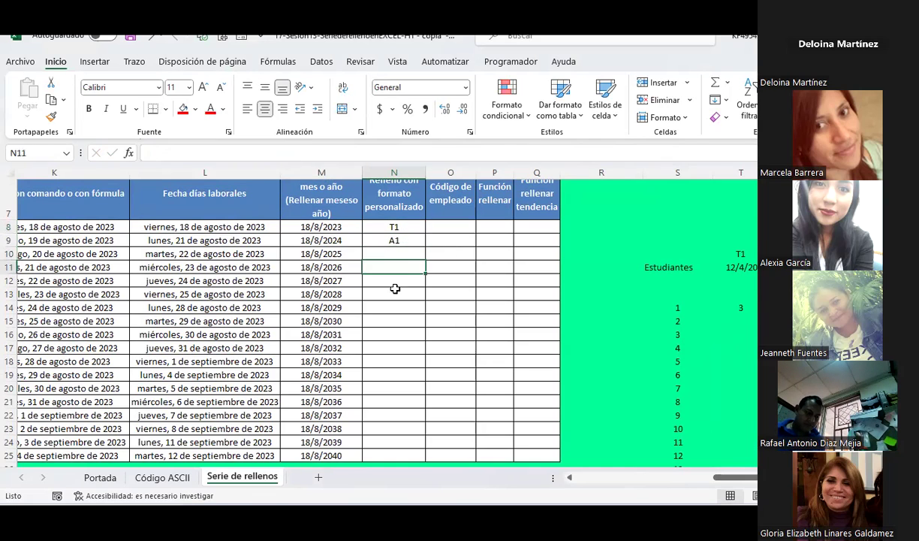
{"action": "left_click", "coordinate": [392, 280]}
{"action": "left_click", "coordinate": [390, 293]}
{"action": "left_click_drag", "start_coordinate": [406, 227], "coordinate": [414, 460]}
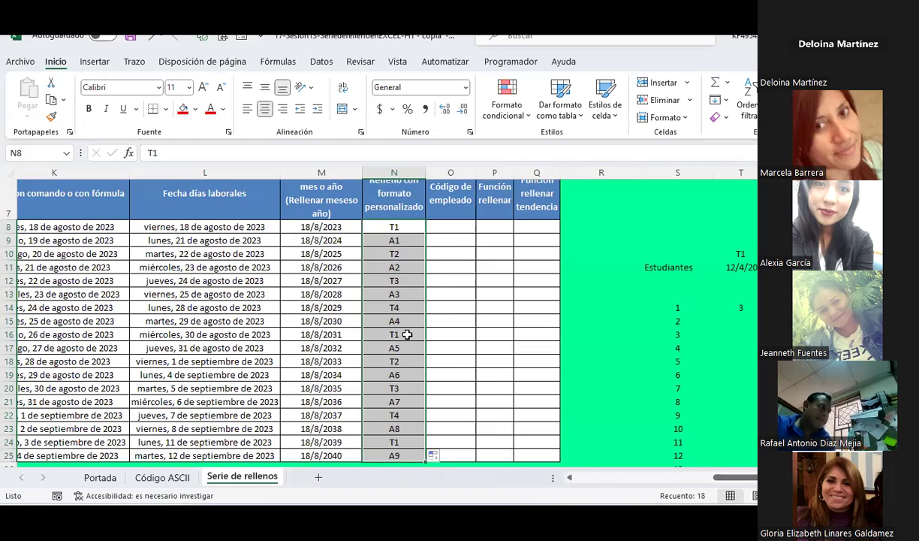
{"action": "left_click", "coordinate": [407, 335]}
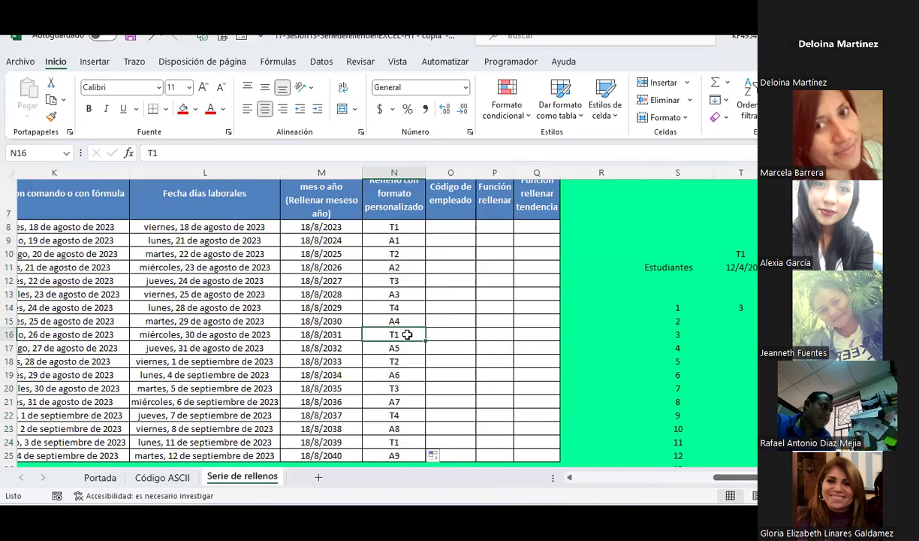
- Change N16 to T5 and refill down to N25 so T codes run T5 through T9
{"action": "type", "text": "T5"}
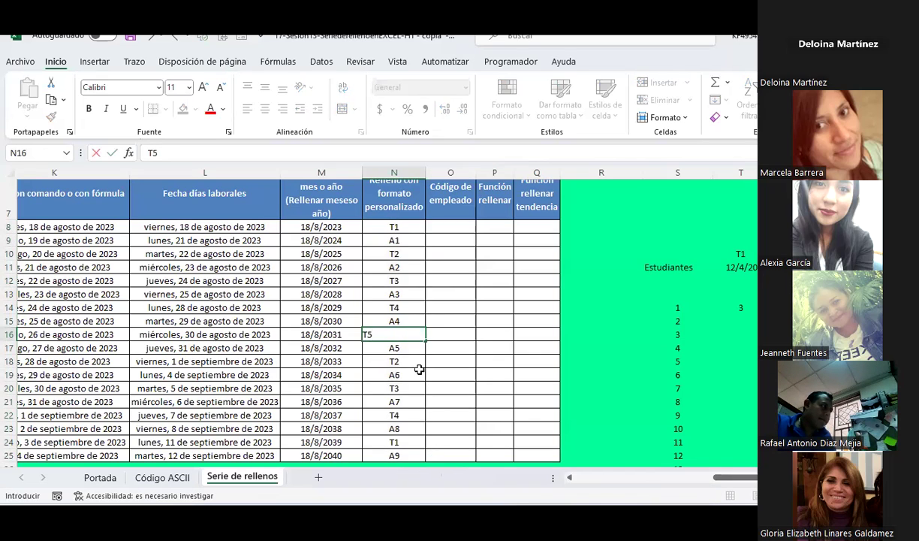
{"action": "key", "text": "Return"}
{"action": "left_click_drag", "start_coordinate": [409, 335], "coordinate": [421, 456]}
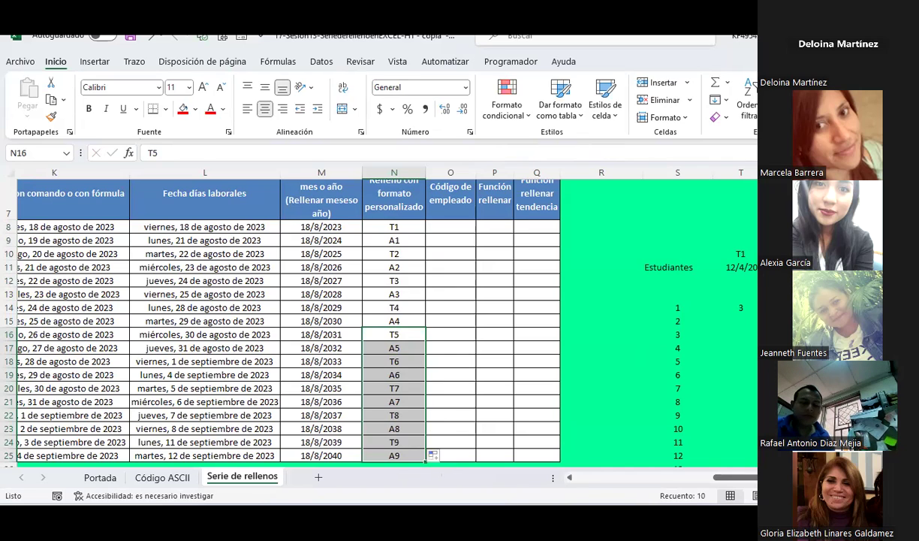
{"action": "key", "text": "alt+Tab"}
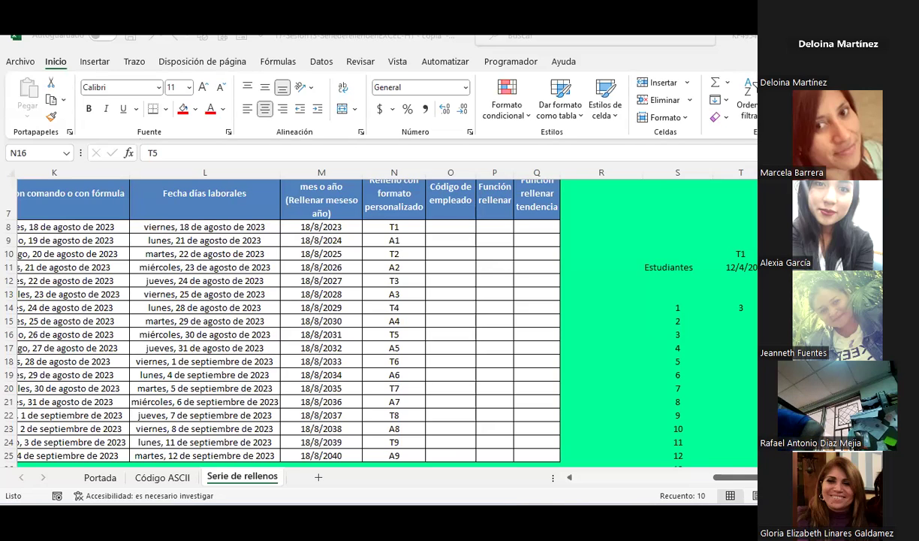
{"action": "scroll", "coordinate": [483, 289], "scroll_direction": "up", "scroll_amount": 2}
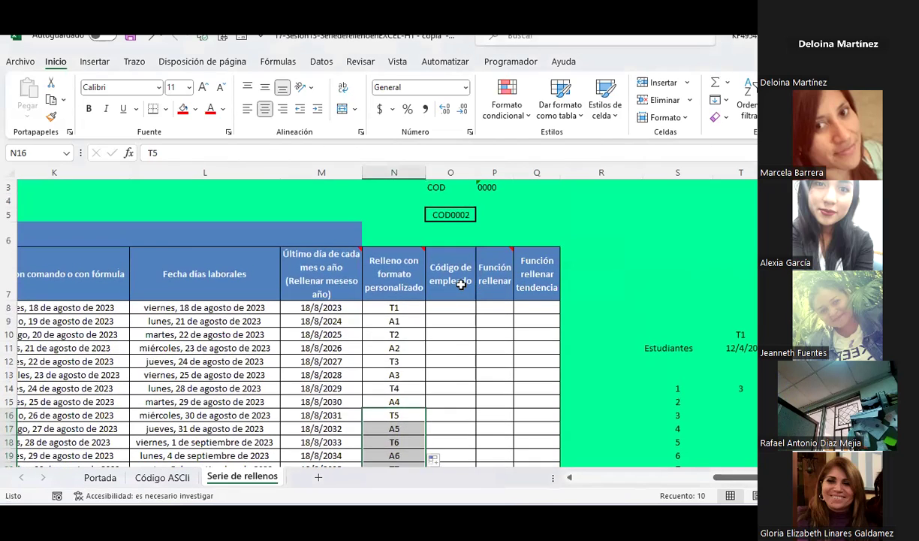
{"action": "left_click", "coordinate": [460, 284]}
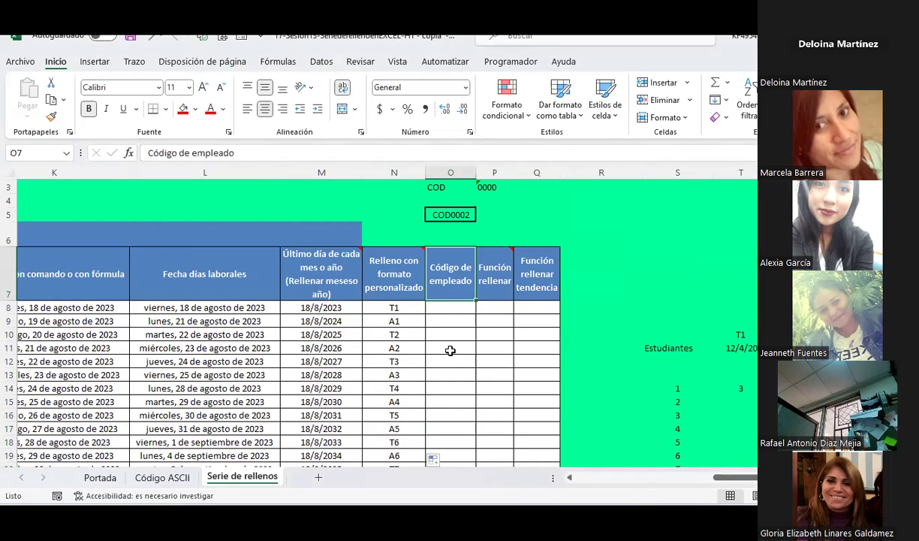
{"action": "left_click", "coordinate": [455, 216]}
{"action": "scroll", "coordinate": [459, 321], "scroll_direction": "up", "scroll_amount": 1}
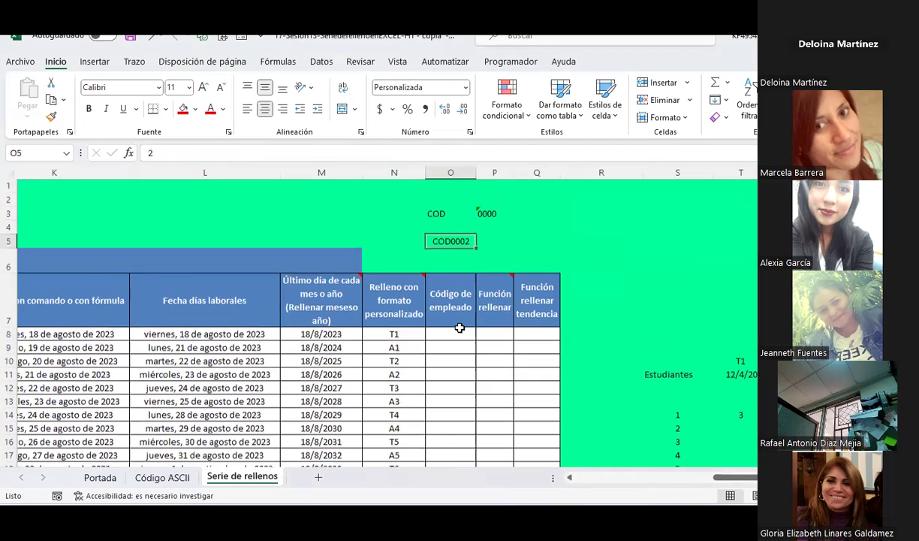
{"action": "scroll", "coordinate": [460, 326], "scroll_direction": "down", "scroll_amount": 1}
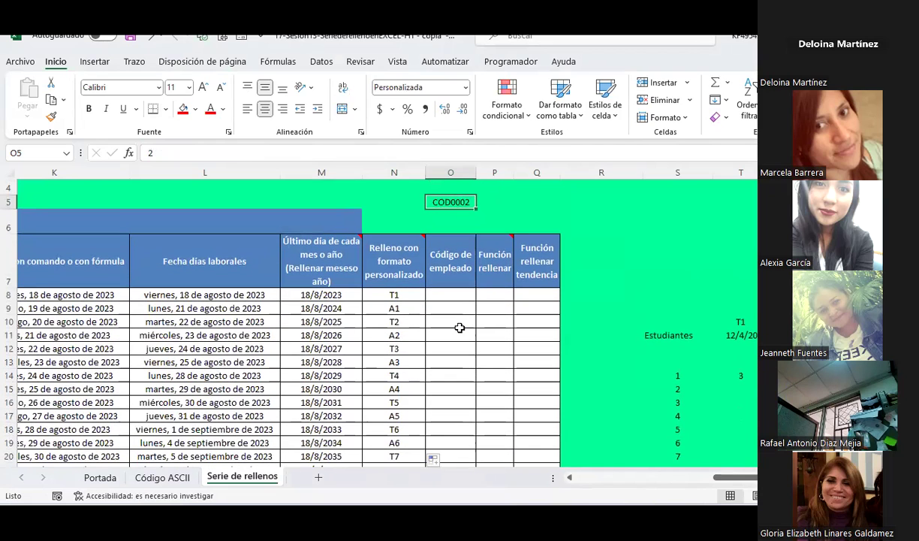
{"action": "left_click", "coordinate": [447, 297]}
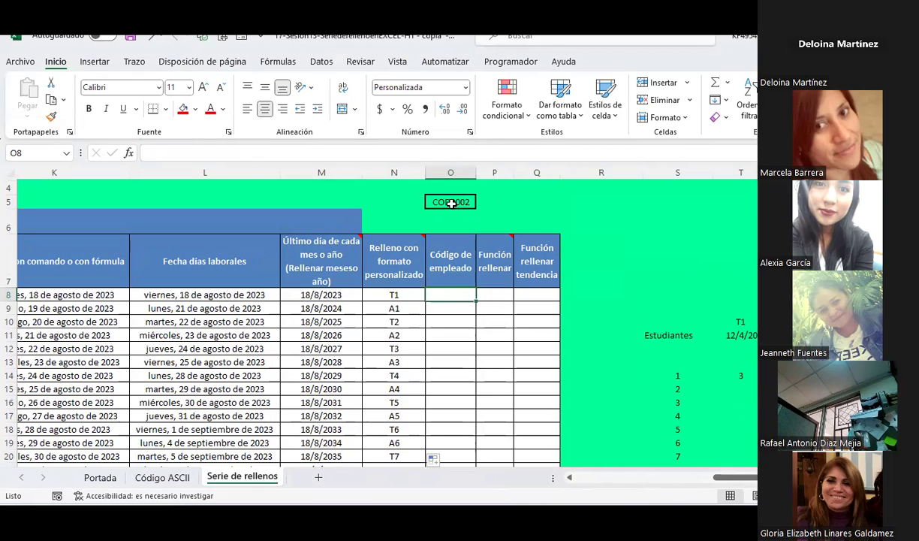
{"action": "type", "text": "1"}
{"action": "key", "text": "Return"}
{"action": "left_click", "coordinate": [447, 294]}
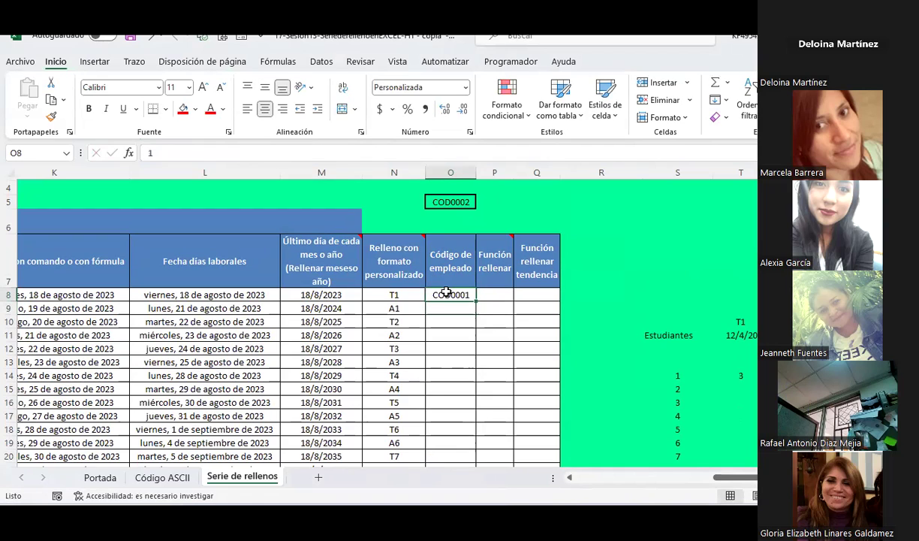
{"action": "key", "text": "Delete"}
- Open Format Cells for O8 downward and edit the Personalizada code to "COD"0000
{"action": "right_click", "coordinate": [447, 294]}
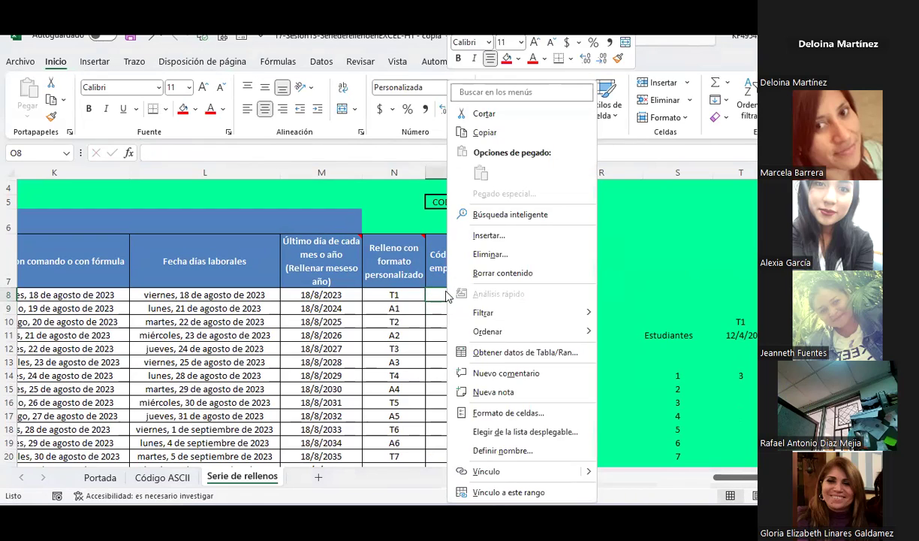
{"action": "left_click", "coordinate": [493, 415]}
{"action": "key", "text": "Return"}
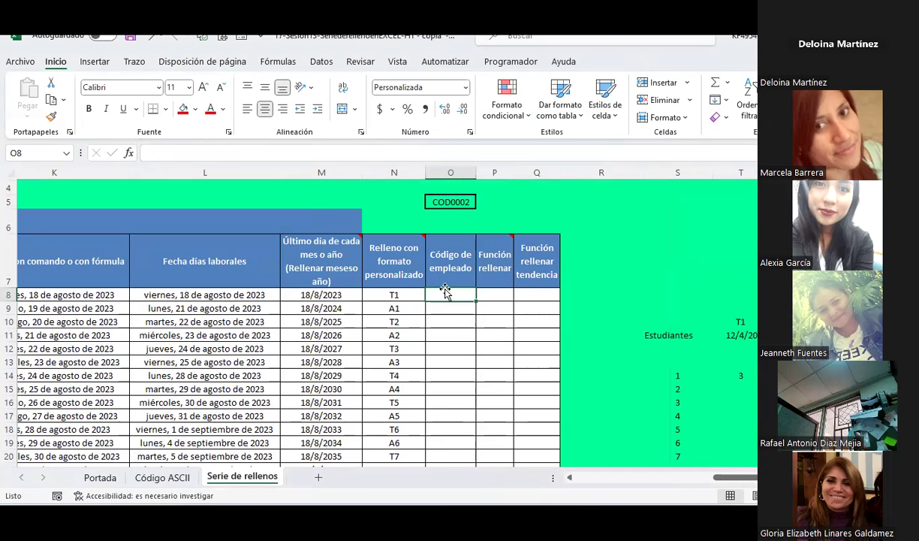
{"action": "mouse_move", "coordinate": [446, 293]}
{"action": "left_mouse_down"}
{"action": "mouse_move", "coordinate": [439, 467]}
{"action": "mouse_move", "coordinate": [445, 417]}
{"action": "left_mouse_up"}
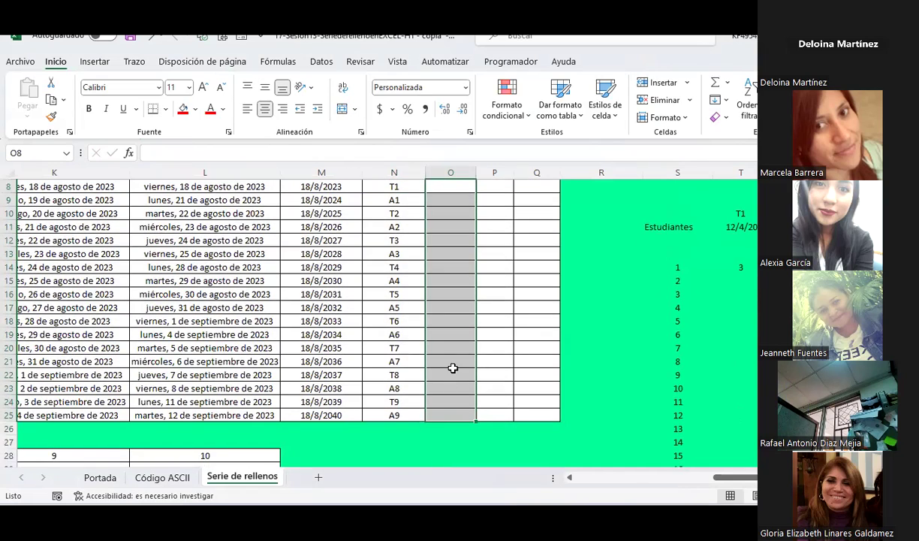
{"action": "scroll", "coordinate": [453, 368], "scroll_direction": "up", "scroll_amount": 2}
{"action": "right_click", "coordinate": [449, 309]}
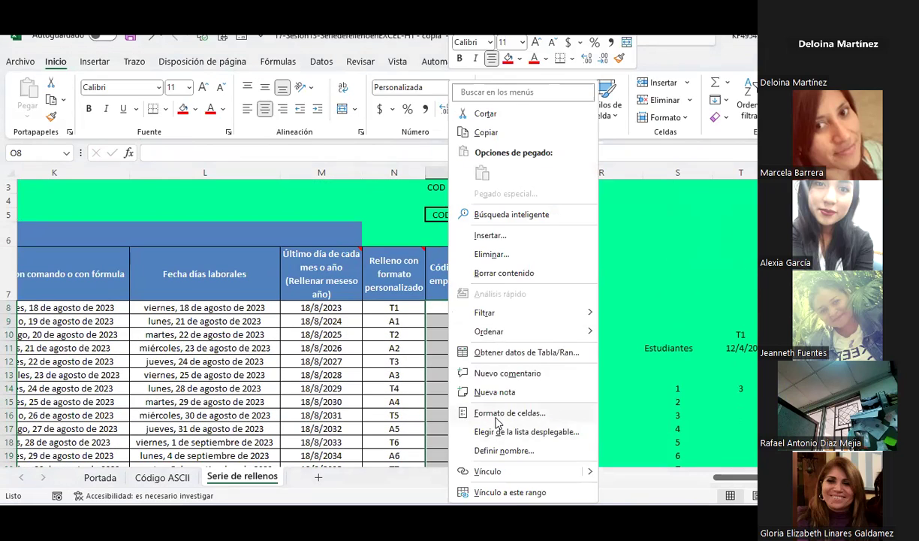
{"action": "left_click", "coordinate": [495, 418]}
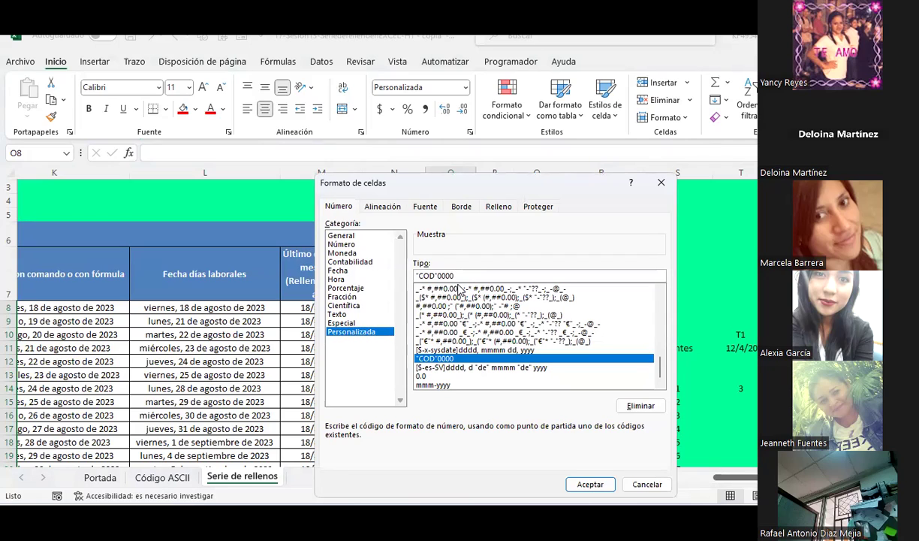
{"action": "left_click", "coordinate": [460, 276]}
{"action": "left_click", "coordinate": [418, 276]}
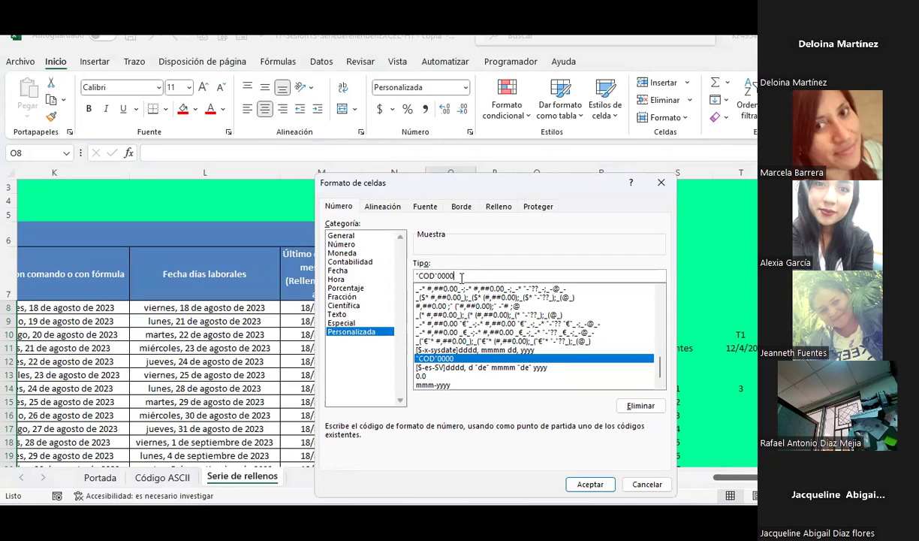
- Apply the "COD"0000 format and enter COD0001 in O8
{"action": "left_click", "coordinate": [591, 484]}
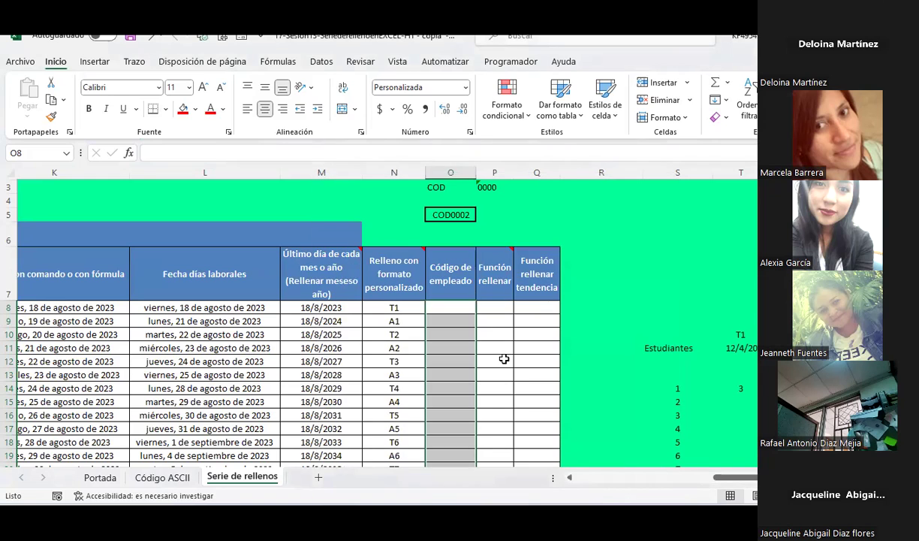
{"action": "left_click", "coordinate": [459, 308]}
{"action": "type", "text": "COD0001"}
{"action": "key", "text": "Return"}
- Fill O8 down to O25 as an increasing series, COD0001 through COD0018
{"action": "left_click", "coordinate": [459, 308]}
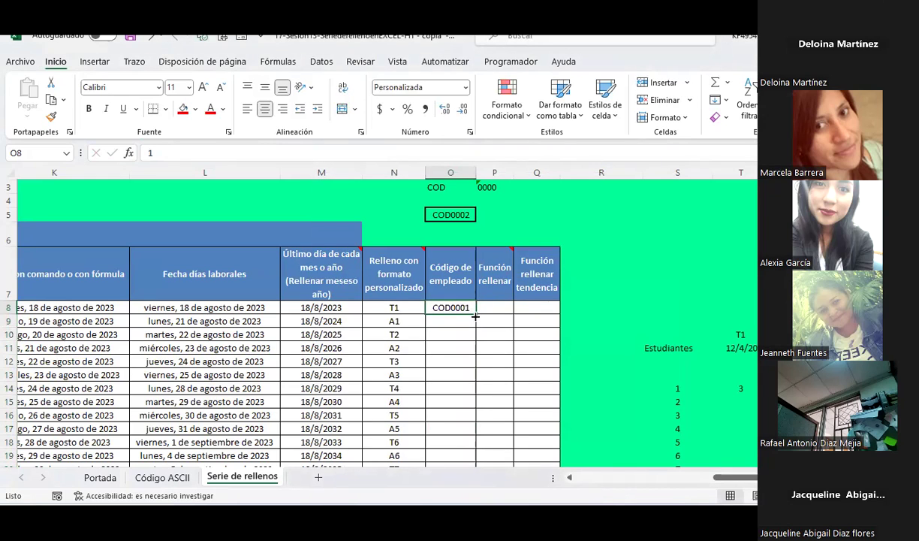
{"action": "left_click_drag", "start_coordinate": [476, 316], "coordinate": [489, 458]}
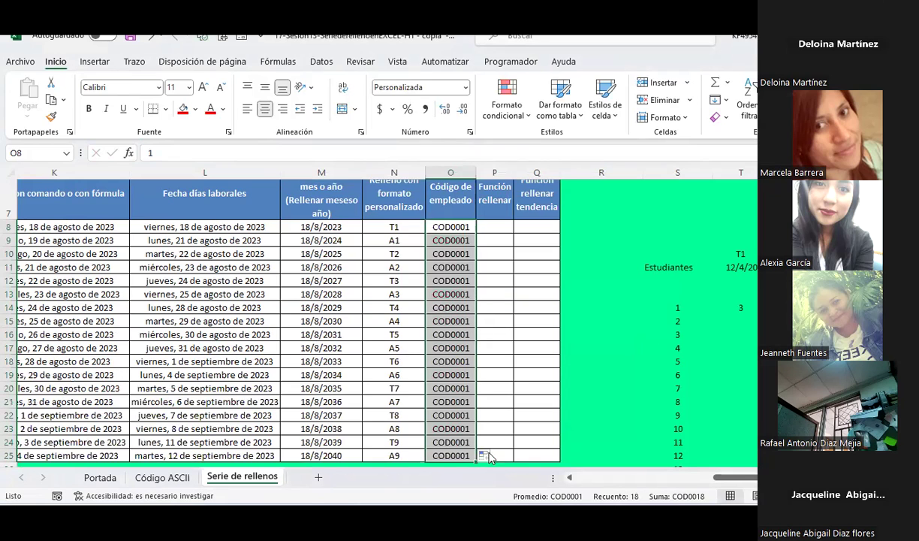
{"action": "left_click", "coordinate": [485, 454]}
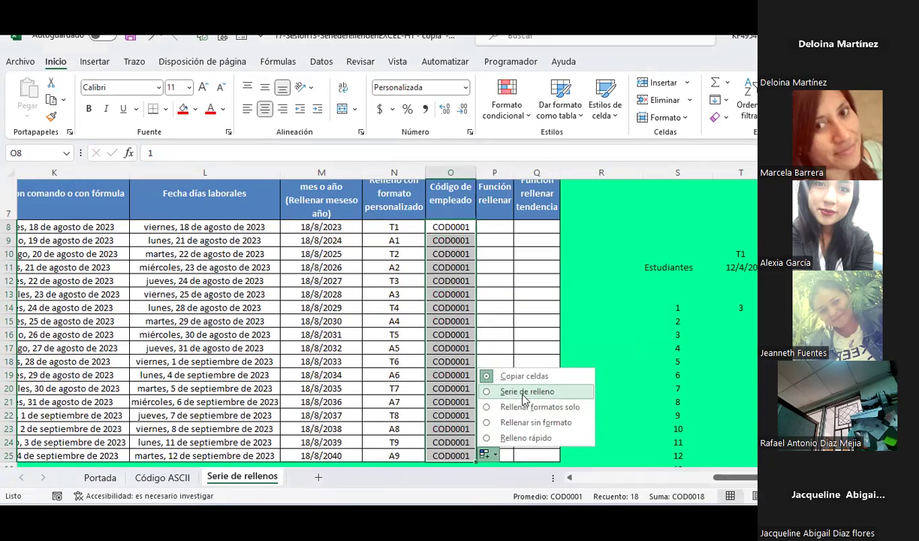
{"action": "left_click", "coordinate": [525, 391]}
- Check the stored value behind COD0003 and select the Función rellenar header cell
{"action": "left_click", "coordinate": [454, 248]}
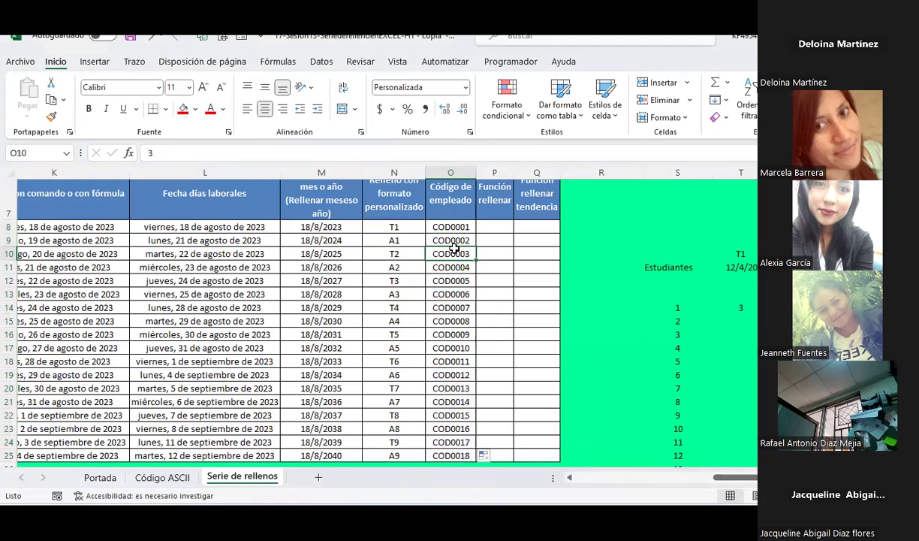
{"action": "scroll", "coordinate": [455, 248], "scroll_direction": "up", "scroll_amount": 1}
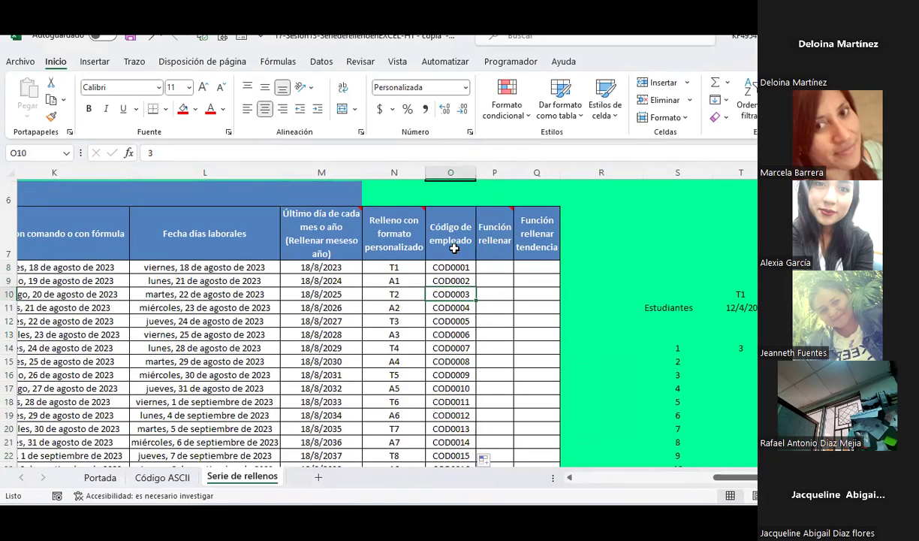
{"action": "mouse_move", "coordinate": [402, 266]}
{"action": "left_mouse_down"}
{"action": "mouse_move", "coordinate": [466, 459]}
{"action": "mouse_move", "coordinate": [457, 416]}
{"action": "left_mouse_up"}
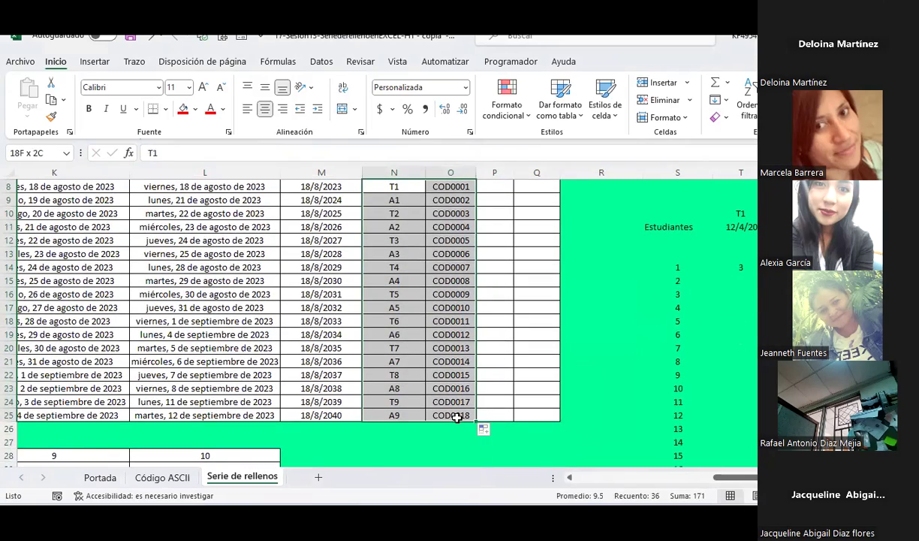
{"action": "scroll", "coordinate": [487, 293], "scroll_direction": "up", "scroll_amount": 1}
{"action": "scroll", "coordinate": [487, 293], "scroll_direction": "up", "scroll_amount": 1}
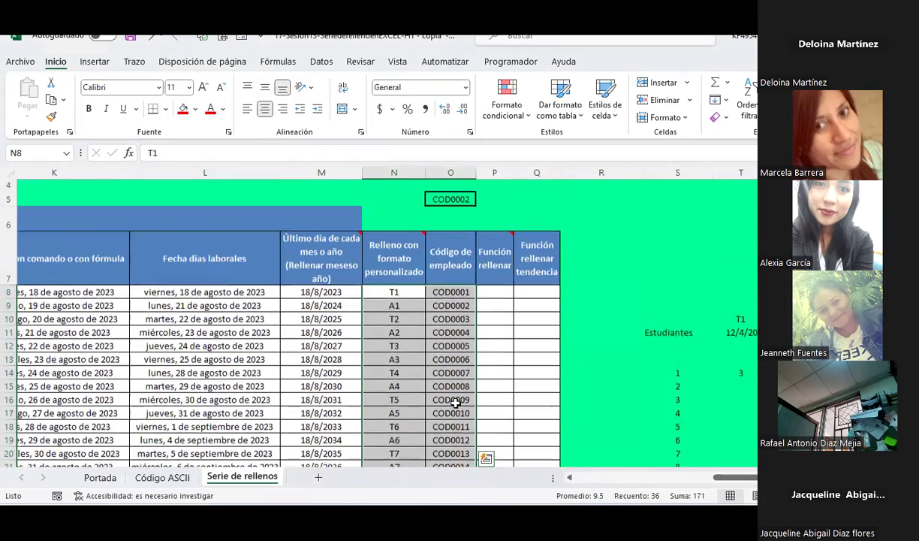
{"action": "scroll", "coordinate": [488, 292], "scroll_direction": "up", "scroll_amount": 1}
{"action": "left_click", "coordinate": [487, 293]}
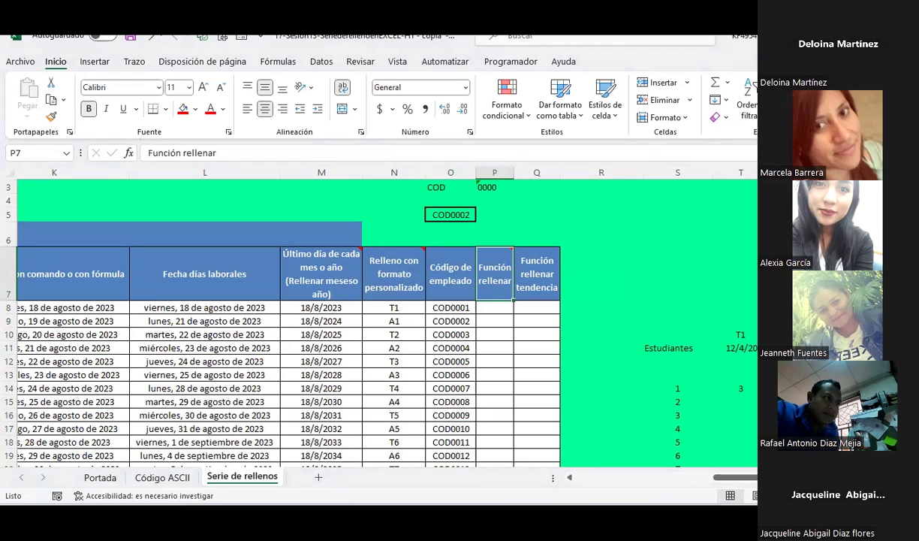
- Open Rellenar > Series, cancel it without filling, then launch a screen snip with Win+Shift+S
{"action": "left_click", "coordinate": [725, 118]}
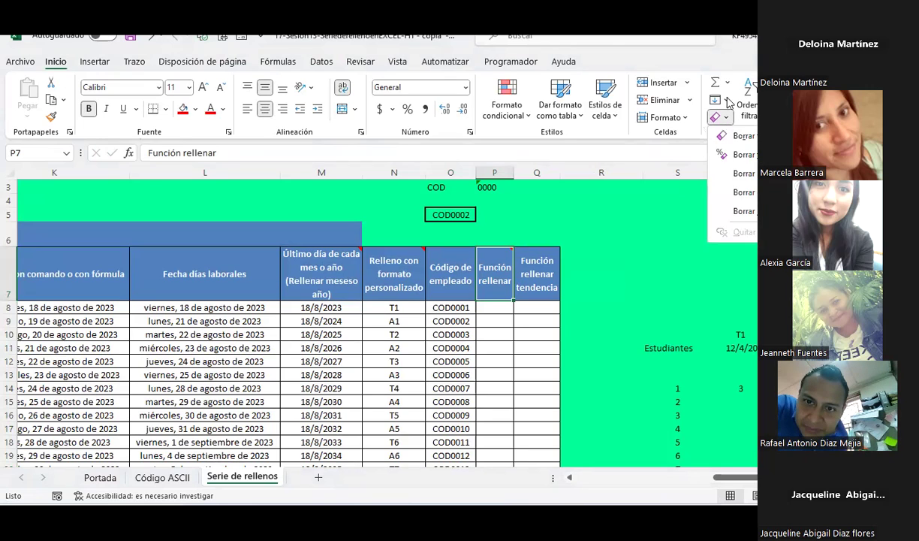
{"action": "left_click", "coordinate": [727, 100]}
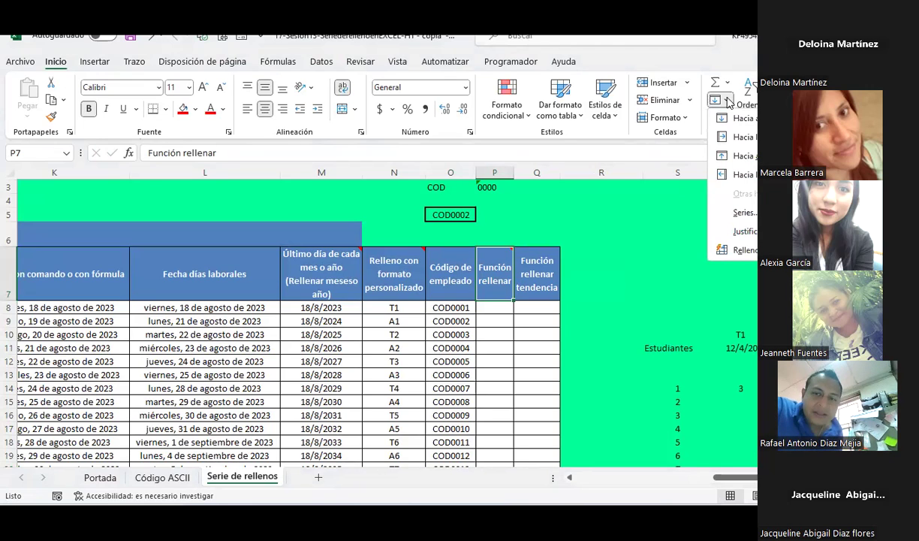
{"action": "left_click", "coordinate": [751, 213]}
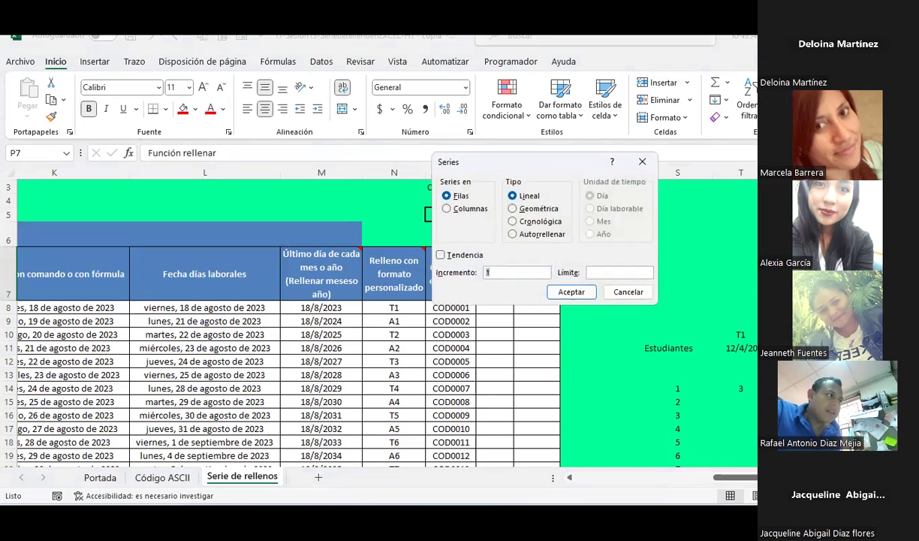
{"action": "left_click_drag", "start_coordinate": [550, 167], "coordinate": [731, 211]}
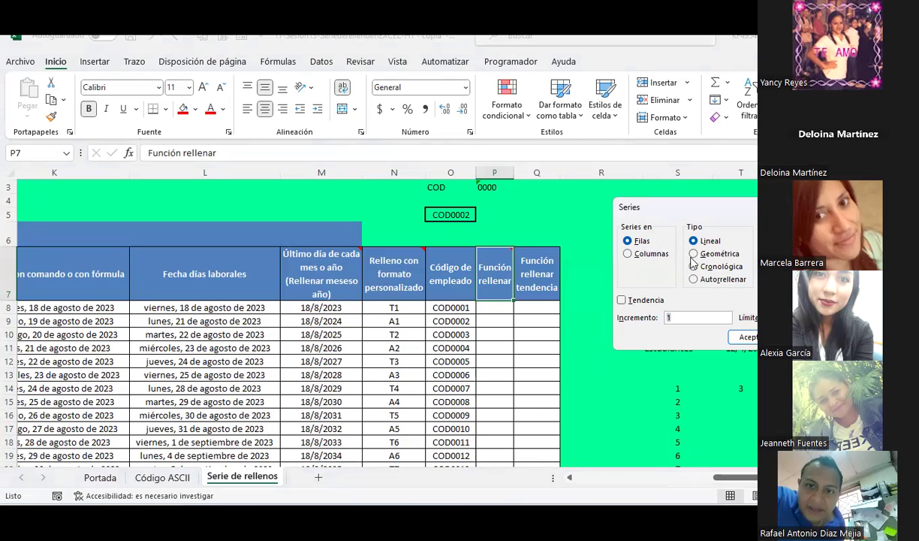
{"action": "key", "text": "Escape"}
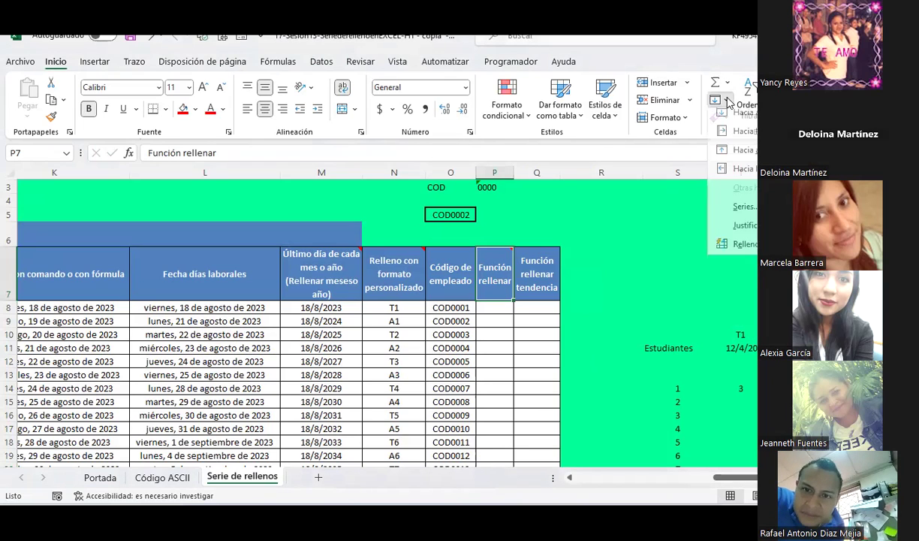
{"action": "left_click", "coordinate": [726, 101]}
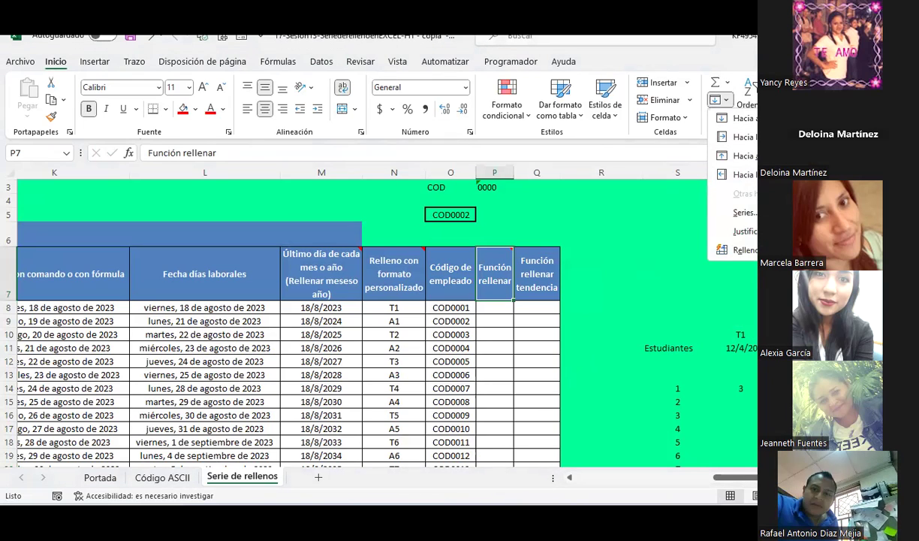
{"action": "key", "text": "super+shift+s"}
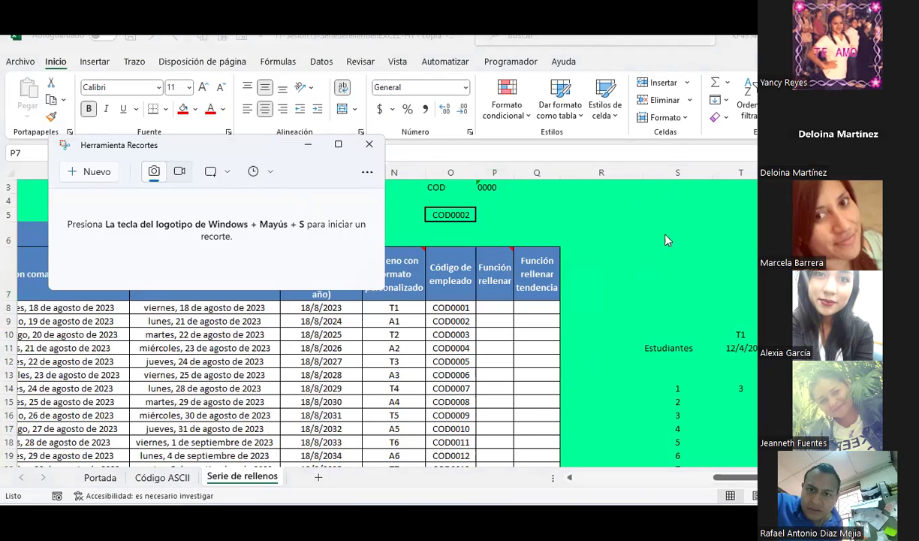
- Close the Herramienta Recortes window to return to the Serie de rellenos sheet
{"action": "left_click", "coordinate": [369, 144]}
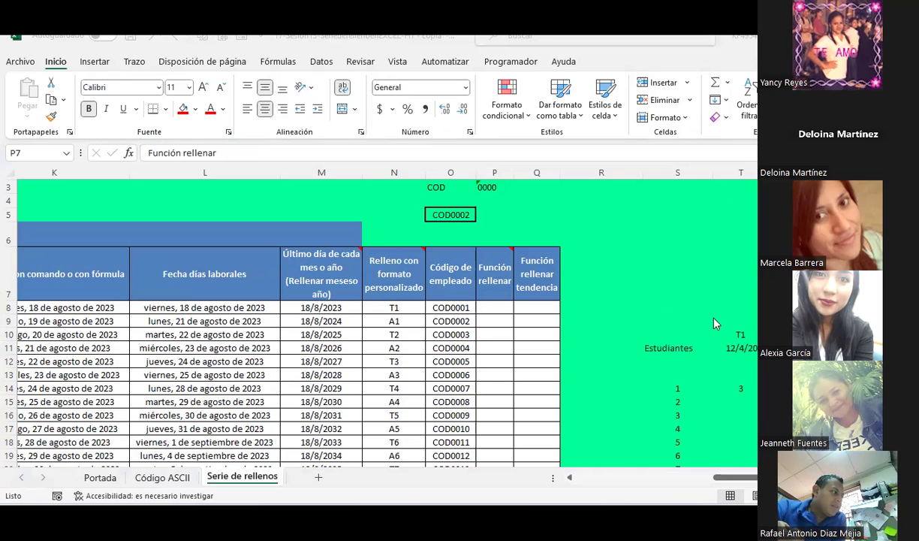
{"action": "left_click", "coordinate": [504, 318]}
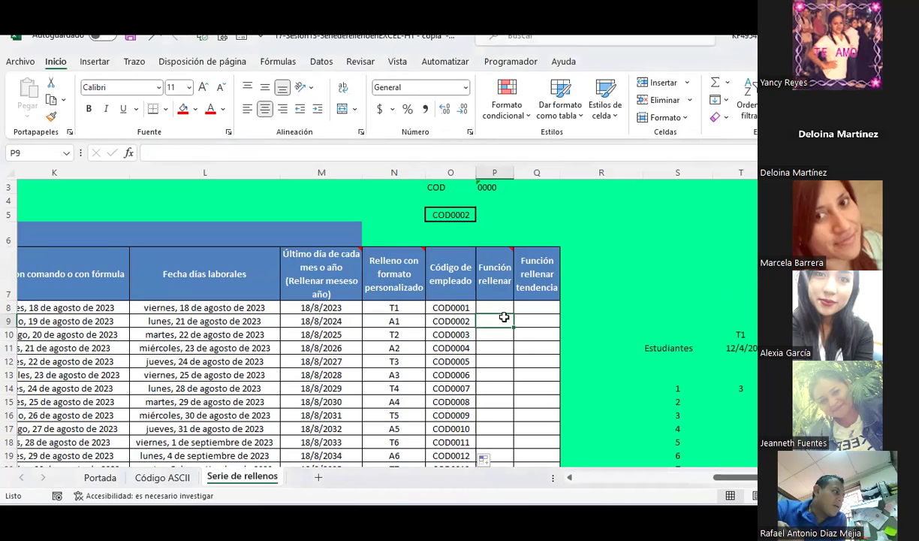
{"action": "left_click", "coordinate": [504, 305]}
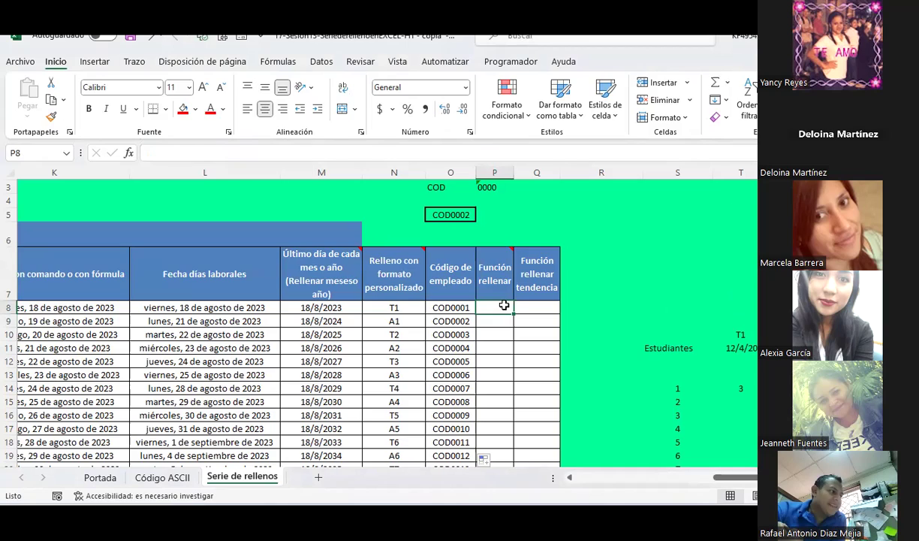
{"action": "scroll", "coordinate": [503, 305], "scroll_direction": "down", "scroll_amount": 2}
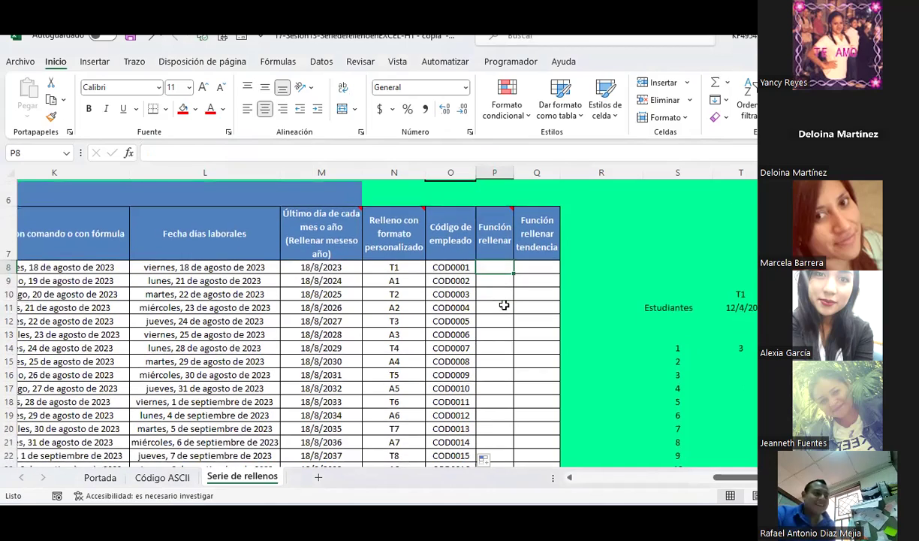
{"action": "scroll", "coordinate": [504, 305], "scroll_direction": "up", "scroll_amount": 1}
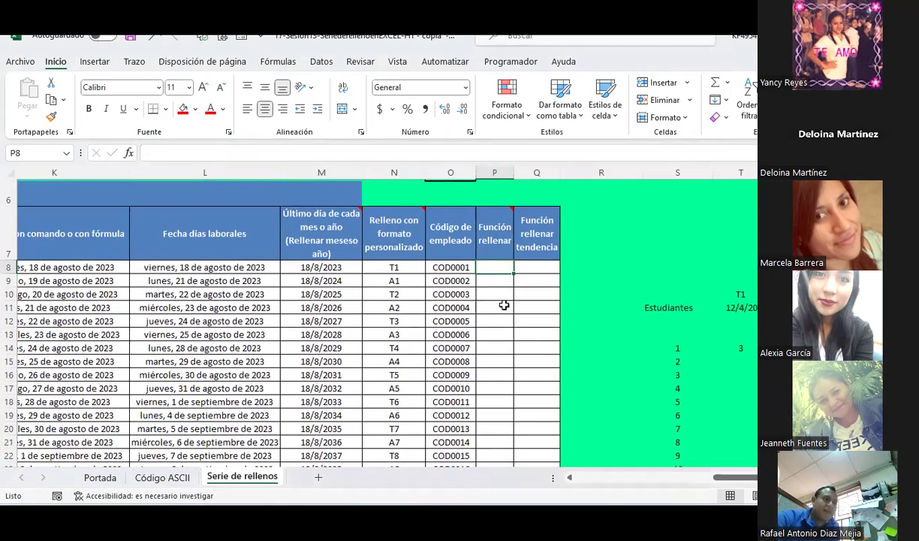
{"action": "scroll", "coordinate": [504, 305], "scroll_direction": "down", "scroll_amount": 1}
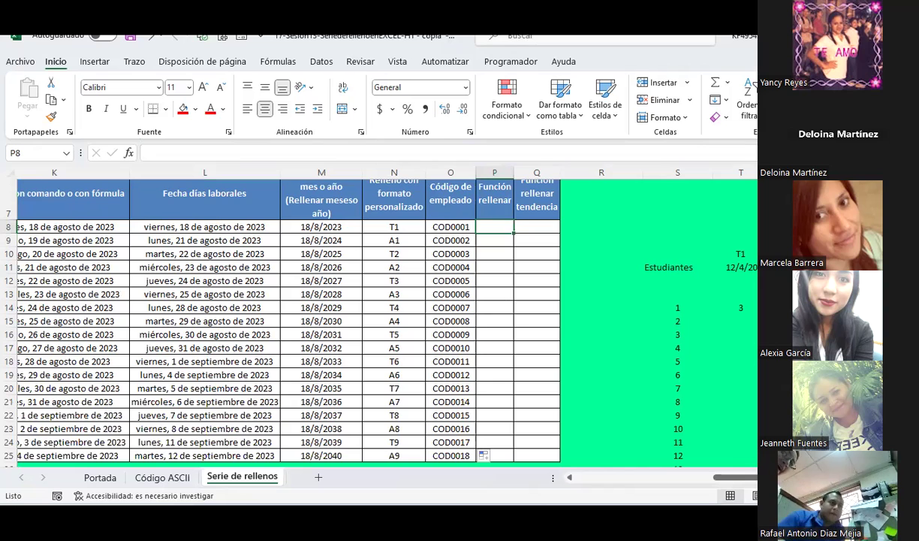
{"action": "scroll", "coordinate": [504, 305], "scroll_direction": "up", "scroll_amount": 1}
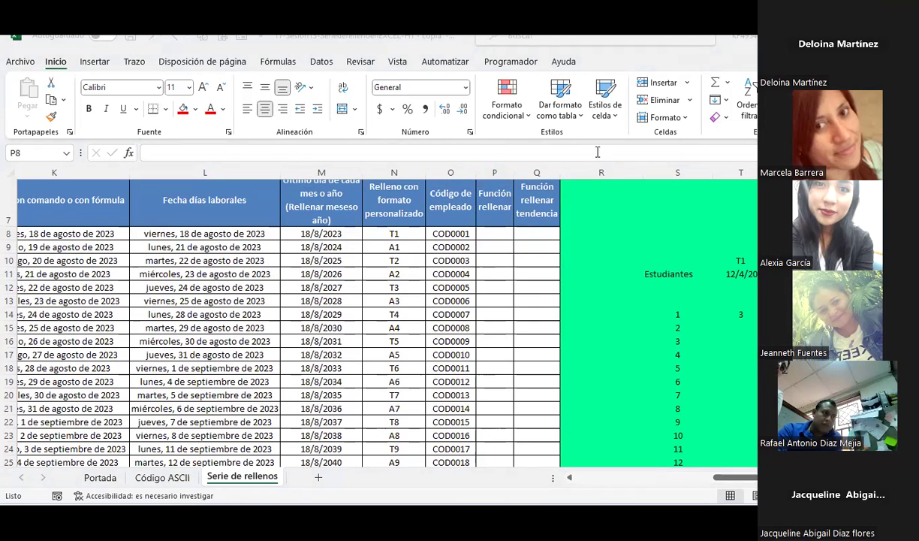
{"action": "left_click", "coordinate": [394, 341]}
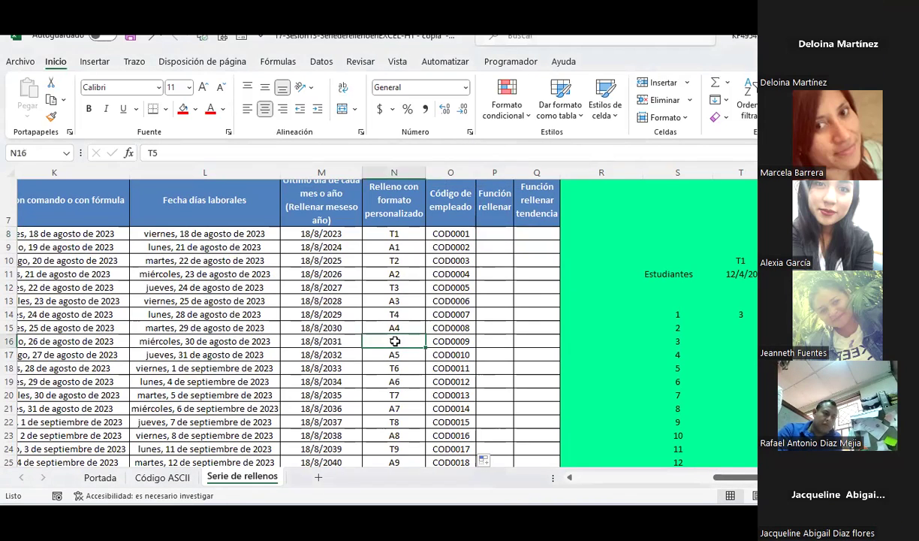
{"action": "left_click", "coordinate": [405, 382]}
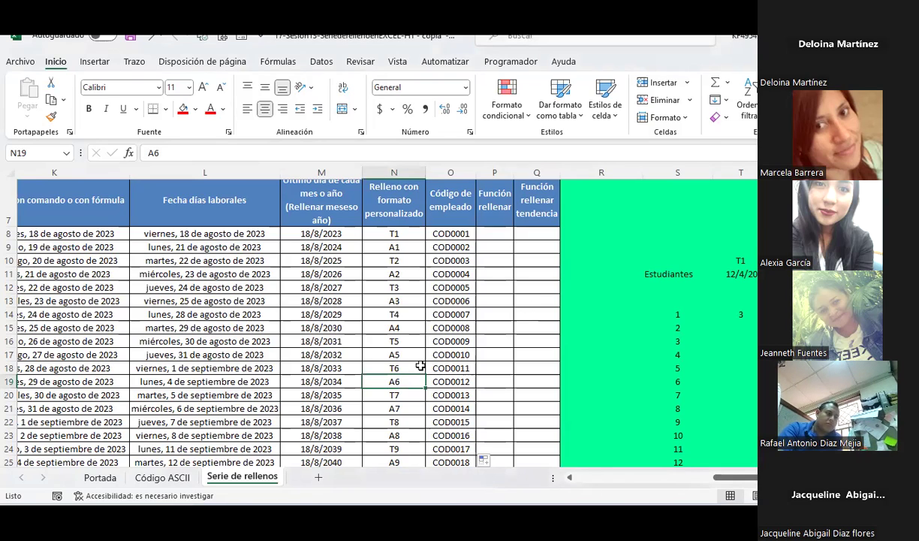
- Fill the T1/A1 pair down to row 25 and try switching it to Relleno rápido
{"action": "left_click_drag", "start_coordinate": [394, 235], "coordinate": [394, 247]}
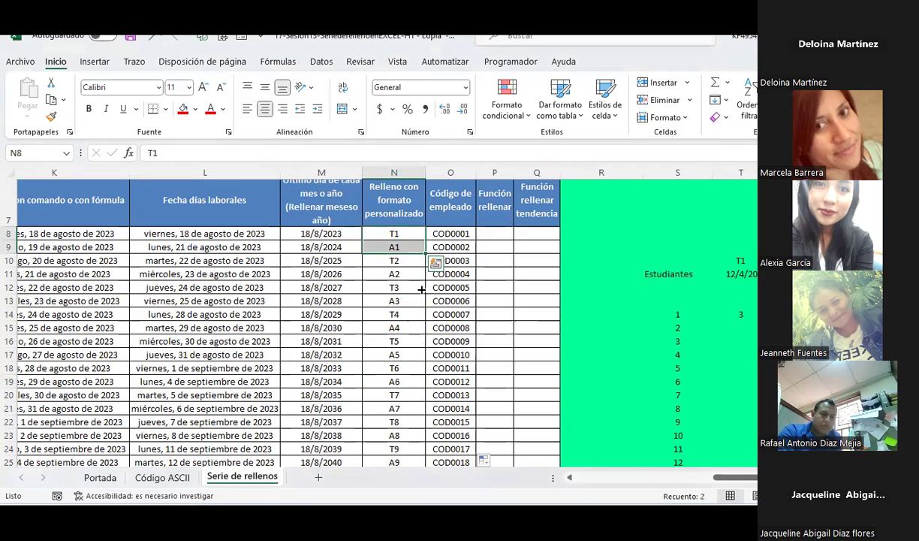
{"action": "left_click_drag", "start_coordinate": [421, 289], "coordinate": [425, 419]}
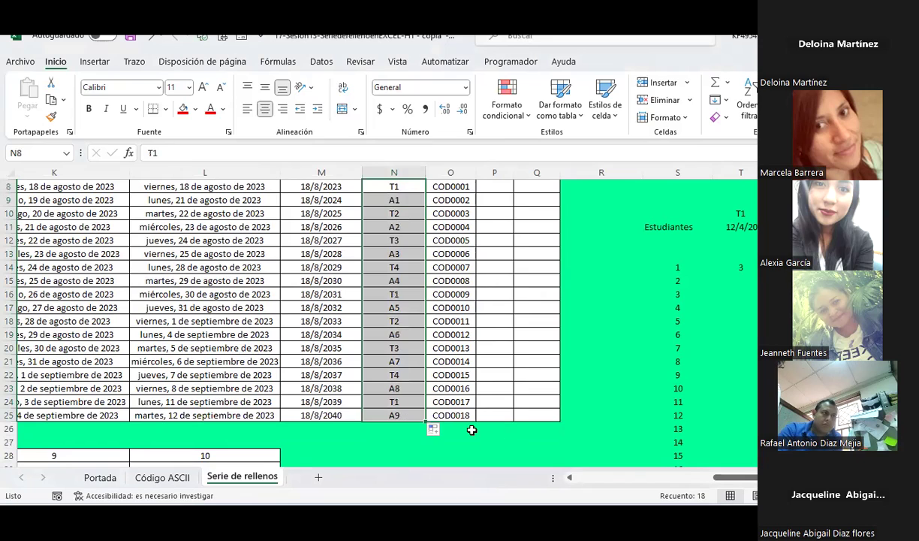
{"action": "left_click", "coordinate": [435, 429]}
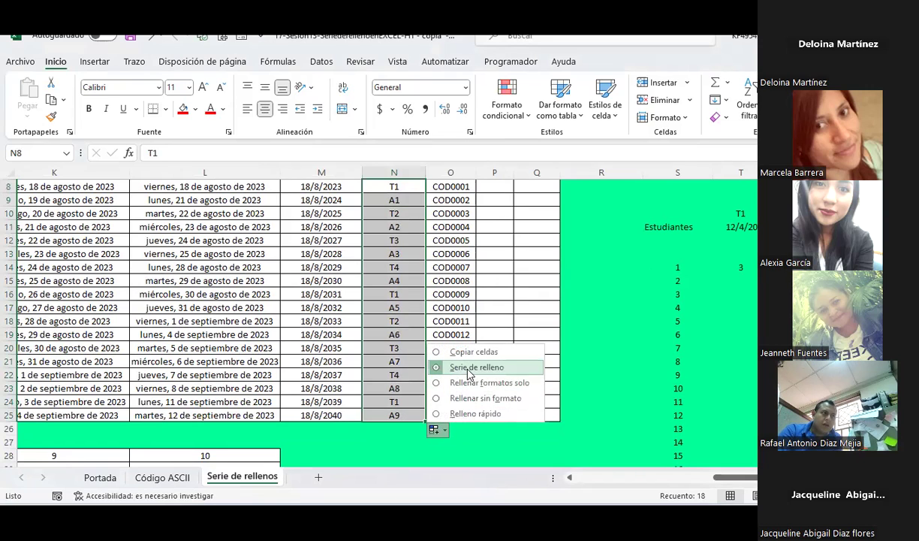
{"action": "left_click", "coordinate": [471, 413]}
{"action": "left_click", "coordinate": [464, 313]}
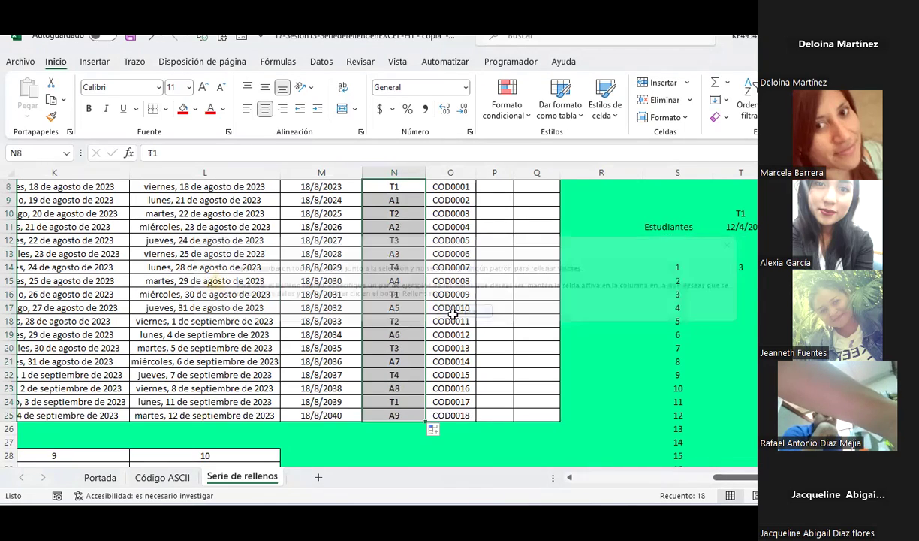
{"action": "scroll", "coordinate": [410, 316], "scroll_direction": "up", "scroll_amount": 1}
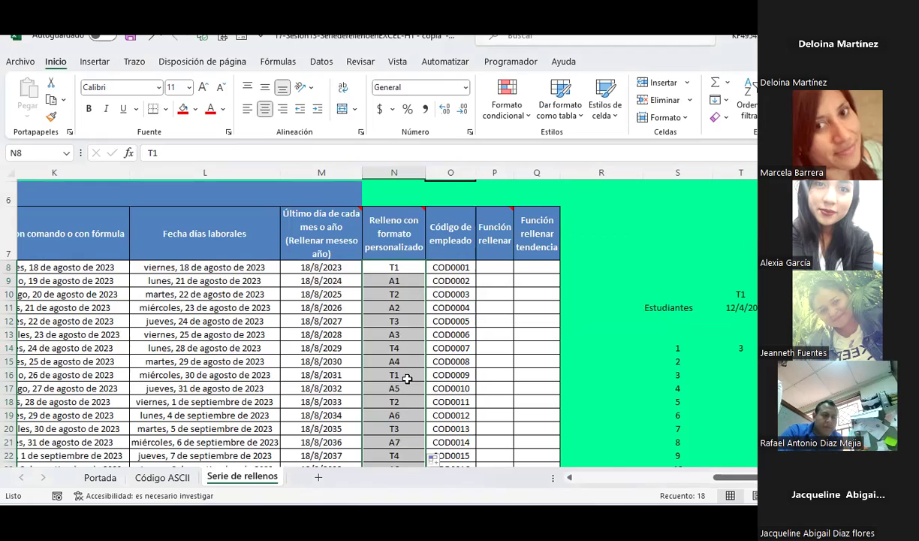
- Enter T5 in N16 and select T5/A5 as the new pattern
{"action": "left_click", "coordinate": [407, 379]}
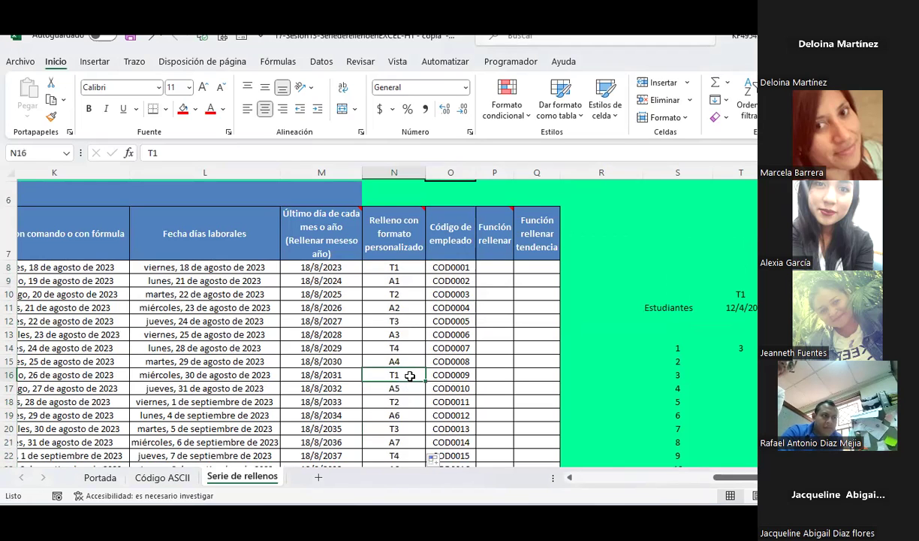
{"action": "type", "text": "T5"}
{"action": "key", "text": "Return"}
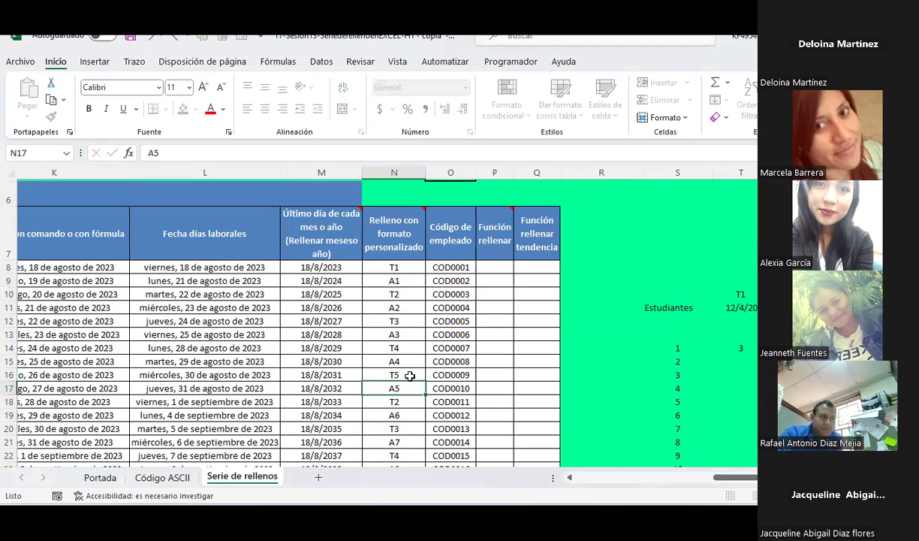
{"action": "left_click", "coordinate": [410, 375]}
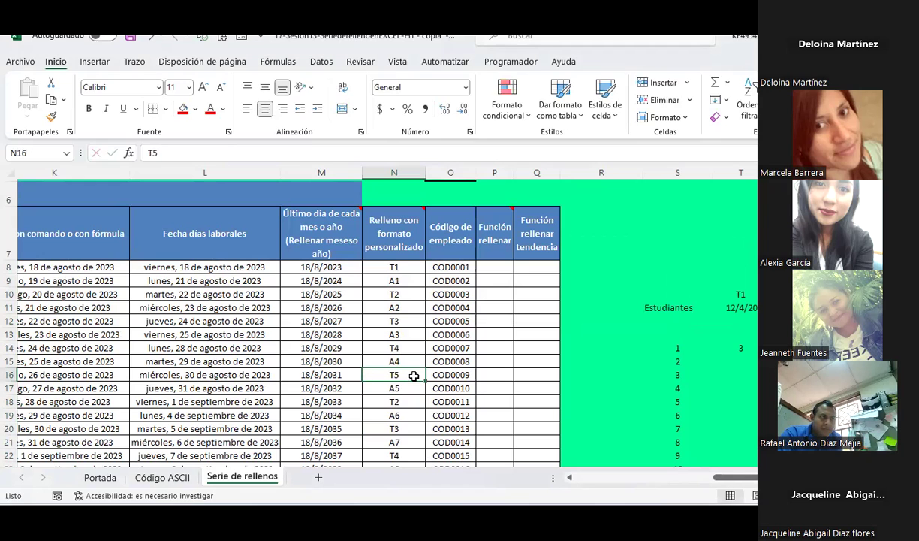
{"action": "mouse_move", "coordinate": [414, 383]}
{"action": "left_mouse_down"}
{"action": "mouse_move", "coordinate": [422, 397]}
{"action": "mouse_move", "coordinate": [415, 441]}
{"action": "mouse_move", "coordinate": [412, 420]}
{"action": "left_mouse_up"}
- Clear all codes from N8:N26
{"action": "scroll", "coordinate": [402, 321], "scroll_direction": "up", "scroll_amount": 2}
{"action": "mouse_move", "coordinate": [394, 267]}
{"action": "left_mouse_down"}
{"action": "mouse_move", "coordinate": [408, 426]}
{"action": "mouse_move", "coordinate": [406, 419]}
{"action": "left_mouse_up"}
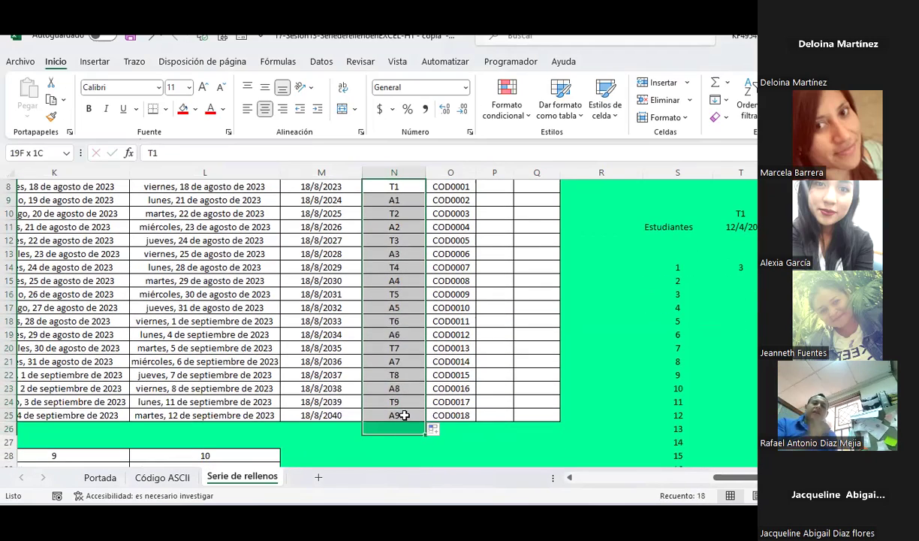
{"action": "key", "text": "Delete"}
{"action": "scroll", "coordinate": [362, 347], "scroll_direction": "up", "scroll_amount": 2}
- Enter SEM1 in N8 and FINS1 in N9, then fill the pair down to N25
{"action": "left_click", "coordinate": [379, 271]}
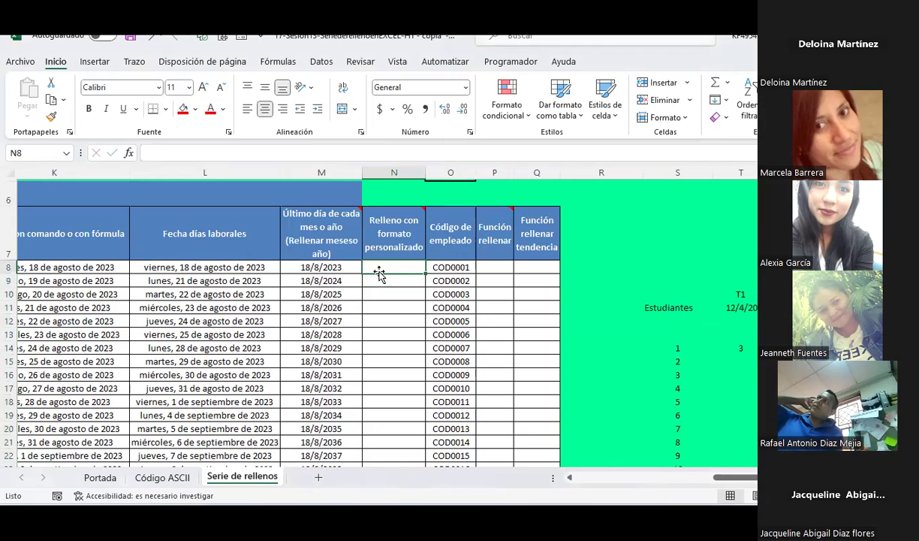
{"action": "type", "text": "SEM1"}
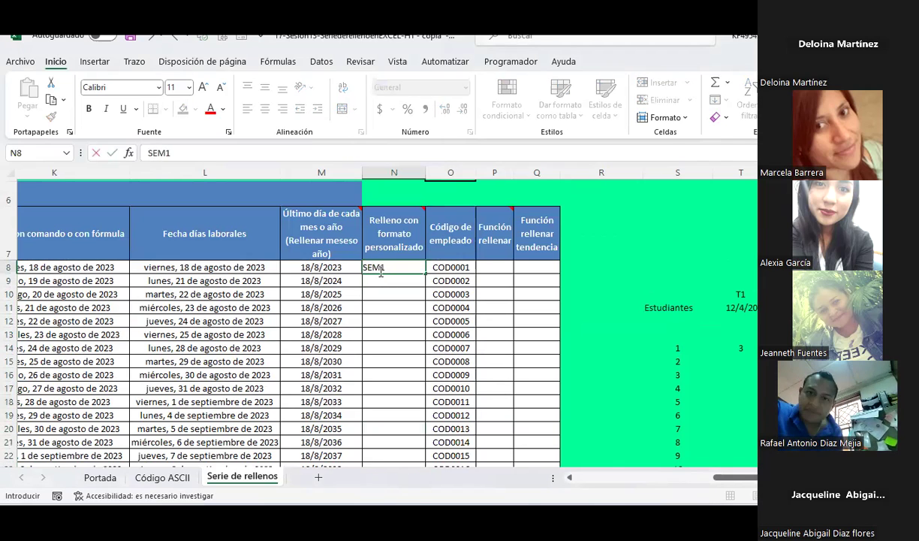
{"action": "key", "text": "Return"}
{"action": "left_click", "coordinate": [396, 268]}
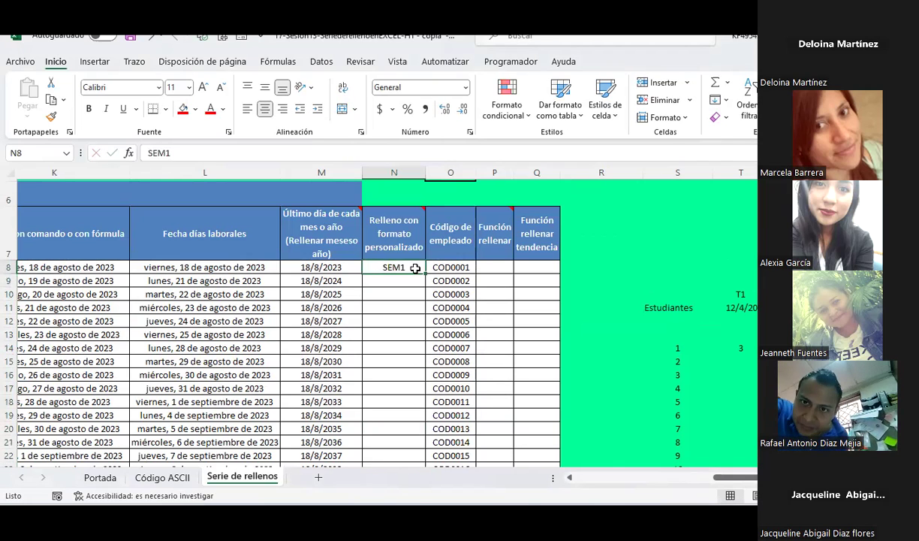
{"action": "left_click", "coordinate": [407, 282]}
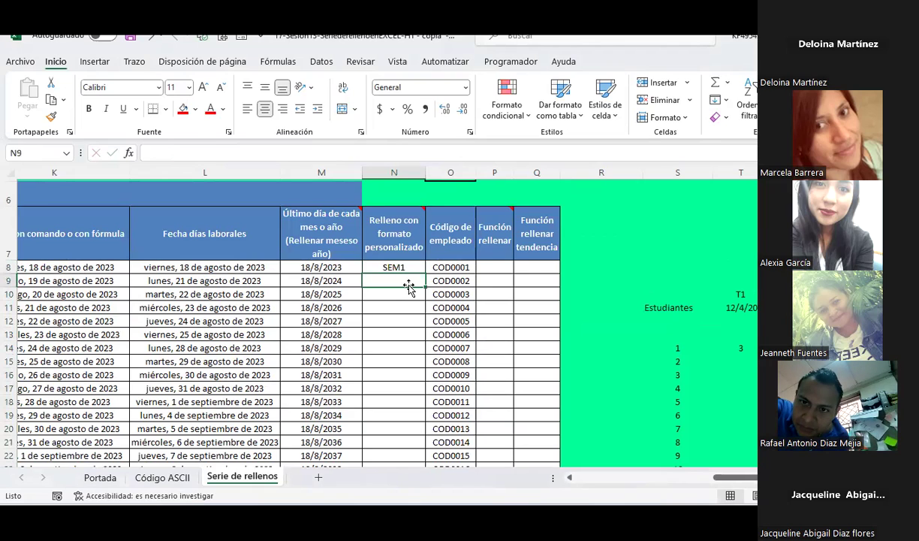
{"action": "type", "text": "Fl"}
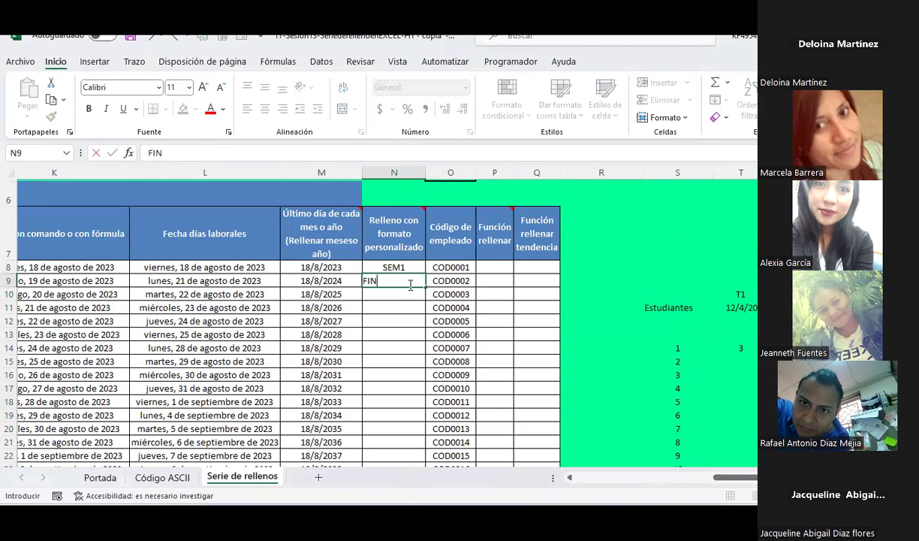
{"action": "key", "text": "Return"}
{"action": "mouse_move", "coordinate": [396, 268]}
{"action": "left_mouse_down"}
{"action": "mouse_move", "coordinate": [410, 282]}
{"action": "mouse_move", "coordinate": [422, 464]}
{"action": "left_mouse_up"}
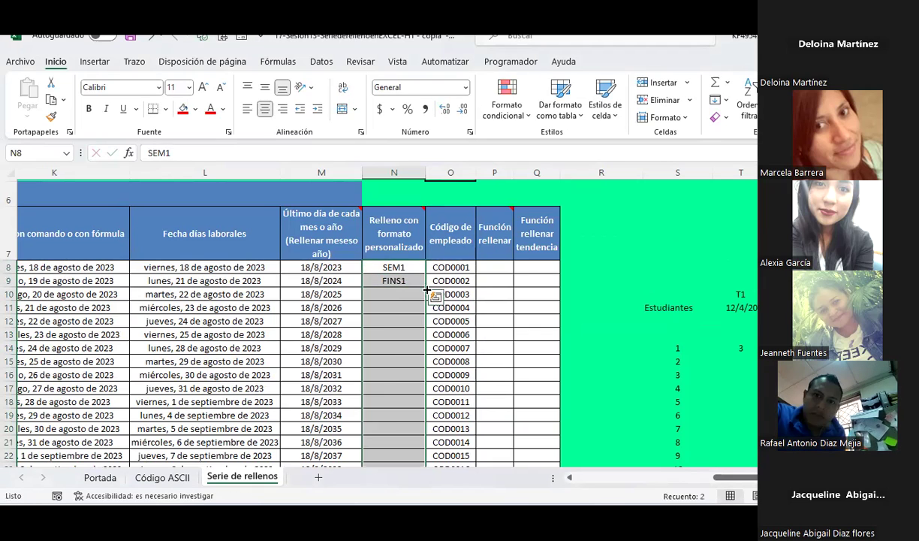
{"action": "scroll", "coordinate": [419, 373], "scroll_direction": "down", "scroll_amount": 1}
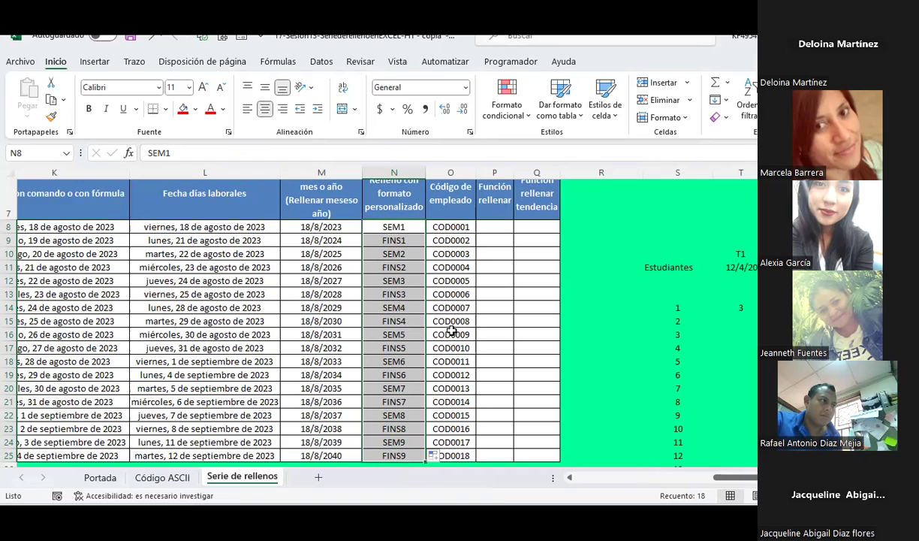
{"action": "left_click", "coordinate": [480, 311]}
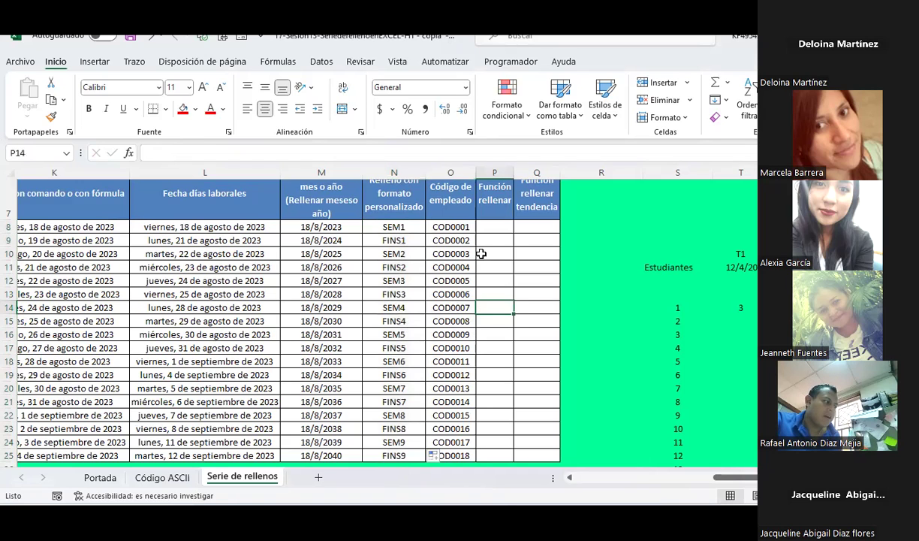
{"action": "scroll", "coordinate": [483, 250], "scroll_direction": "up", "scroll_amount": 1}
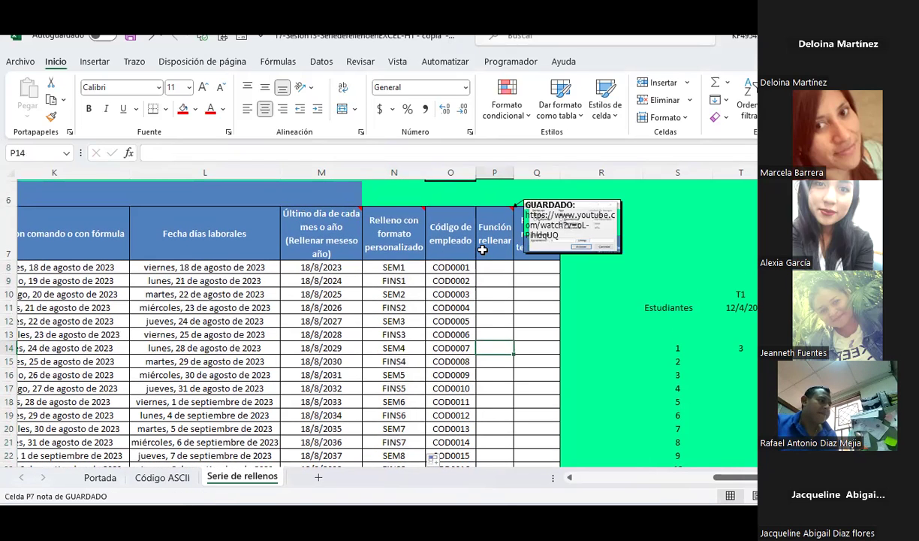
{"action": "left_click", "coordinate": [491, 268]}
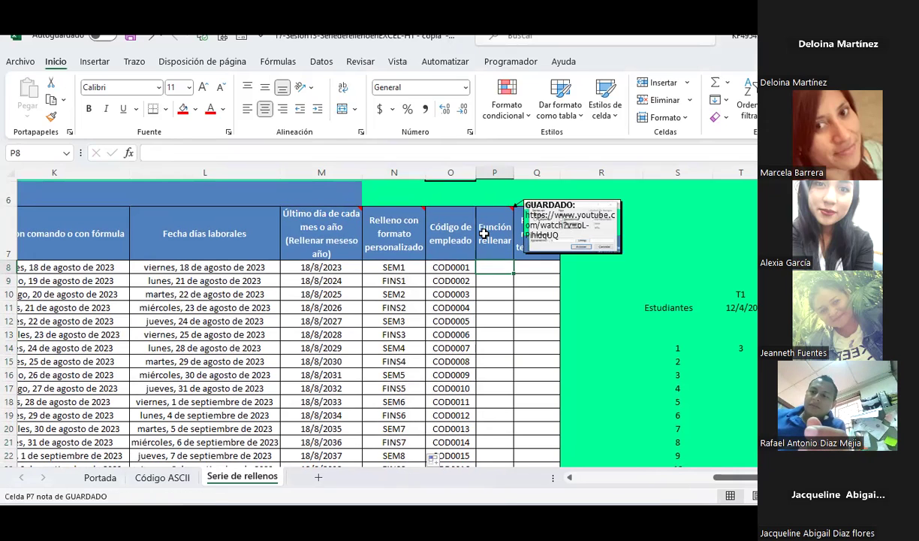
{"action": "left_click", "coordinate": [484, 234]}
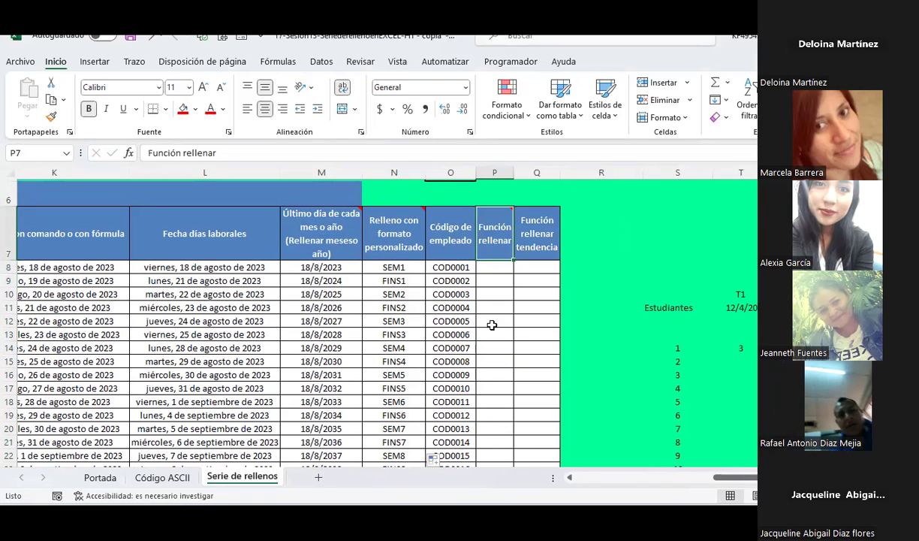
{"action": "left_click", "coordinate": [488, 267]}
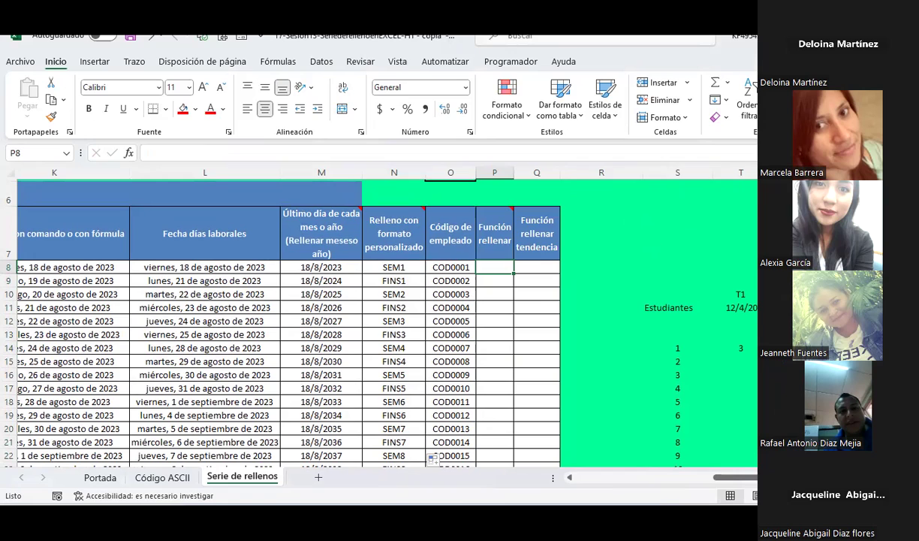
{"action": "left_click", "coordinate": [718, 99]}
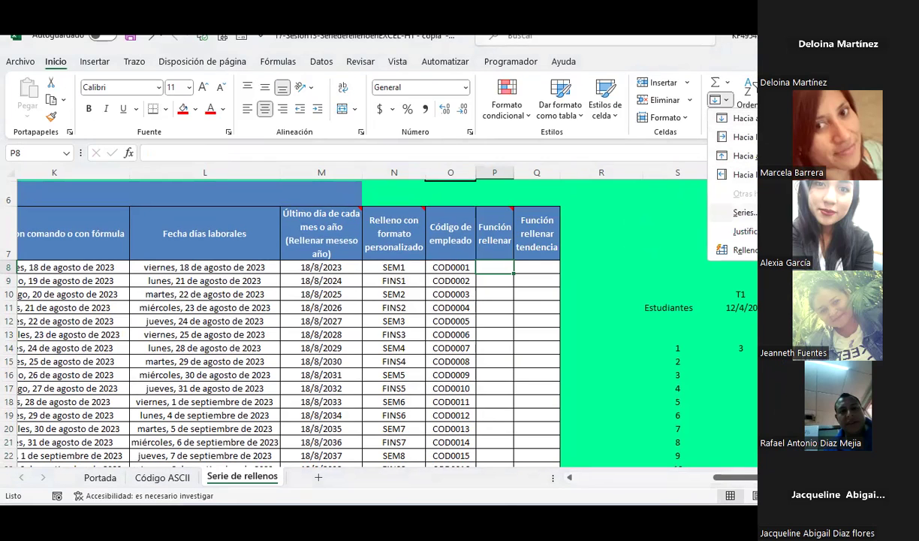
{"action": "left_click", "coordinate": [738, 217]}
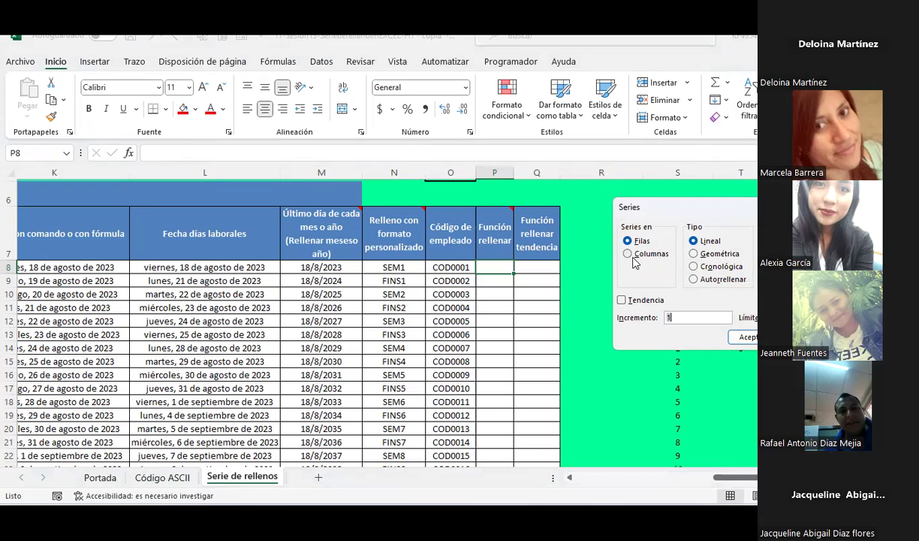
{"action": "left_click", "coordinate": [706, 256]}
{"action": "left_click", "coordinate": [712, 269]}
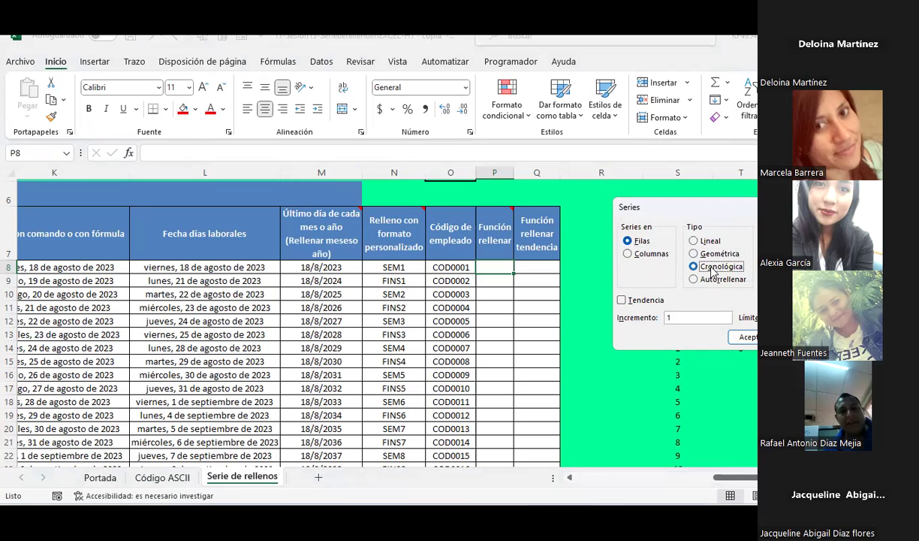
{"action": "left_click", "coordinate": [711, 278]}
{"action": "left_click", "coordinate": [709, 255]}
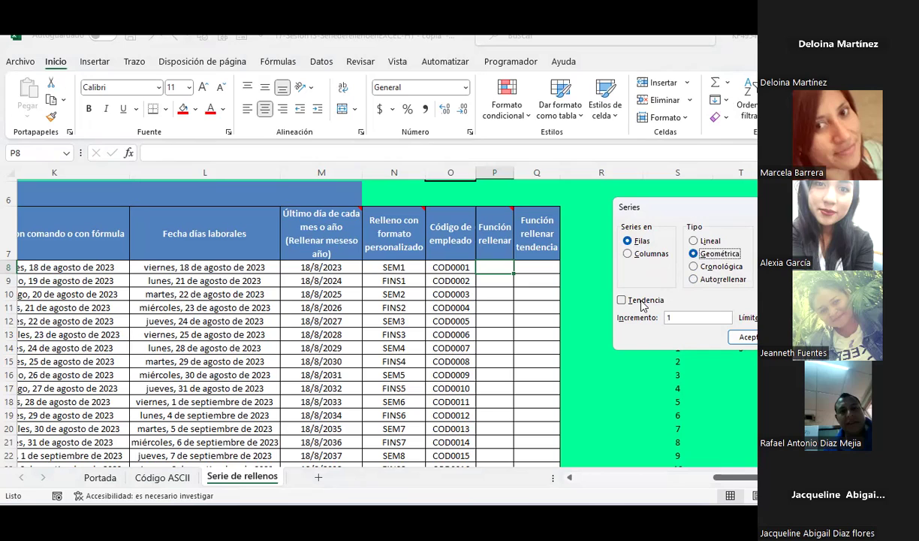
{"action": "left_click", "coordinate": [693, 239]}
{"action": "left_click", "coordinate": [710, 255]}
{"action": "left_click", "coordinate": [720, 270]}
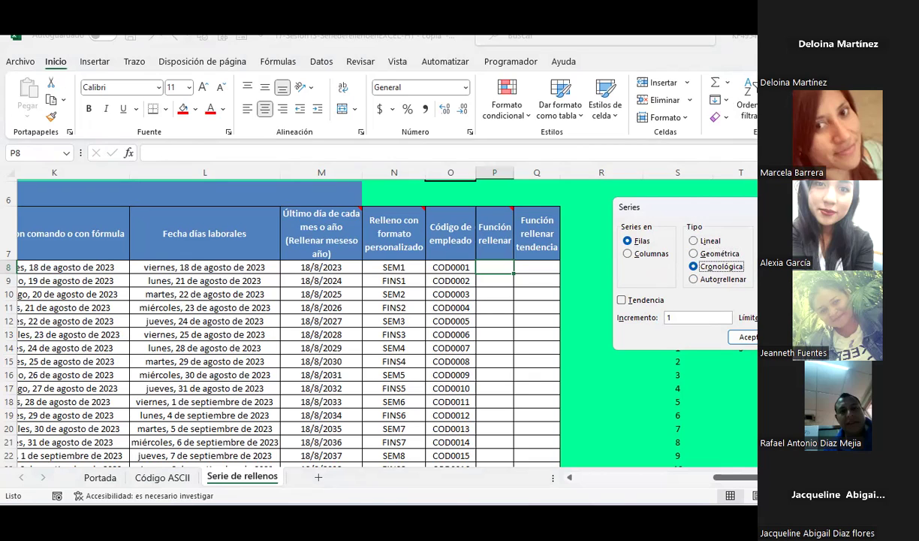
{"action": "left_click", "coordinate": [692, 279]}
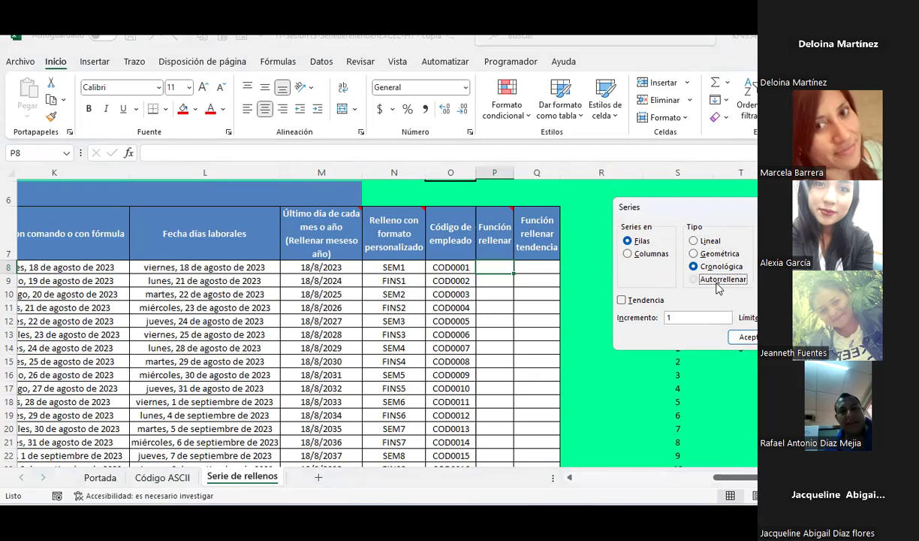
{"action": "left_click", "coordinate": [705, 240]}
{"action": "left_click", "coordinate": [692, 318]}
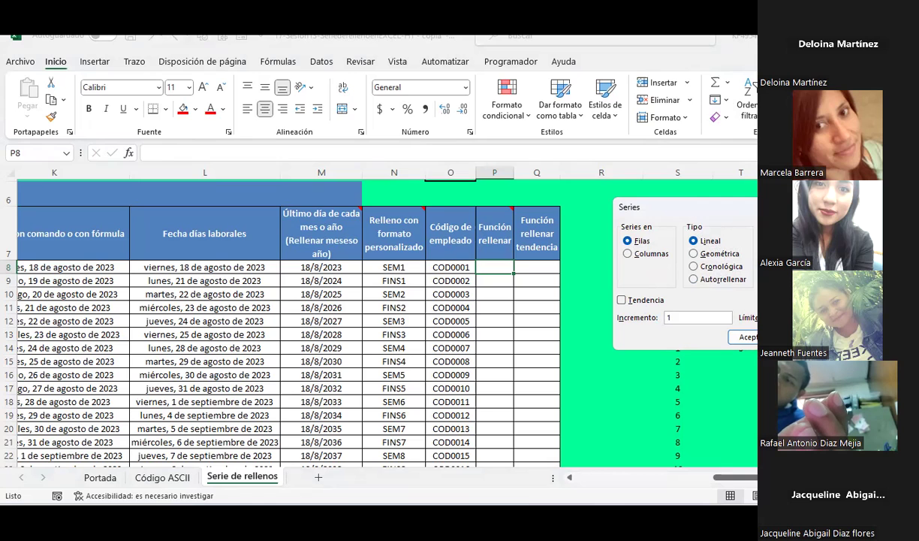
{"action": "key", "text": "Return"}
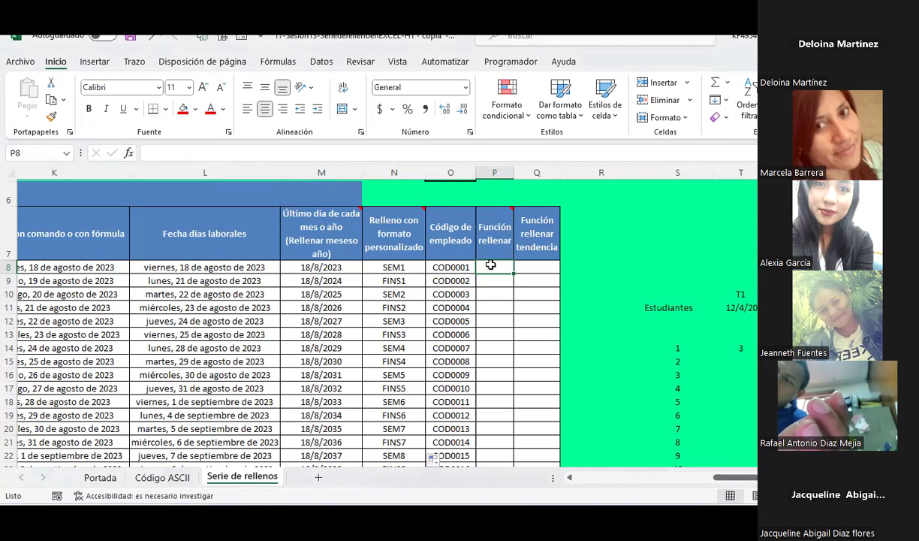
- Select cells in column P, open the Fill Series dialog, then cancel it
{"action": "left_click_drag", "start_coordinate": [490, 280], "coordinate": [492, 425]}
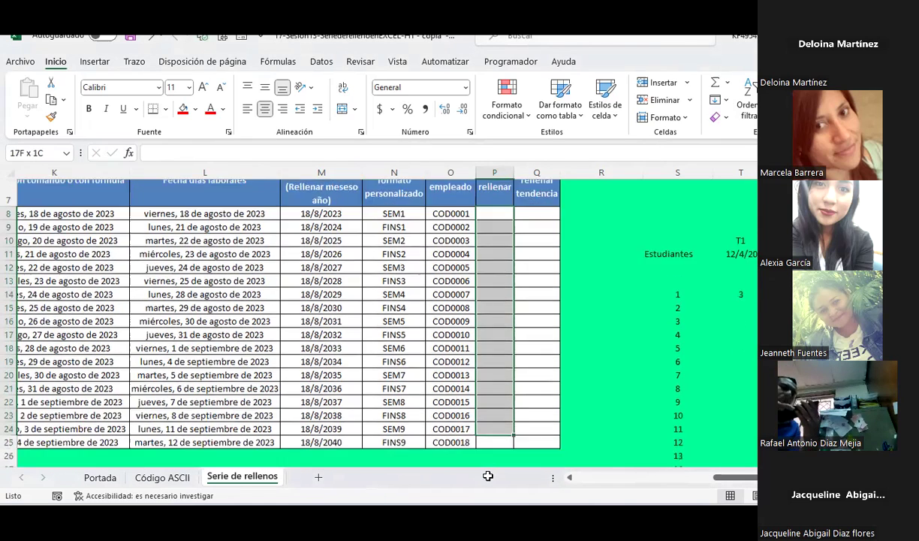
{"action": "left_click", "coordinate": [726, 102]}
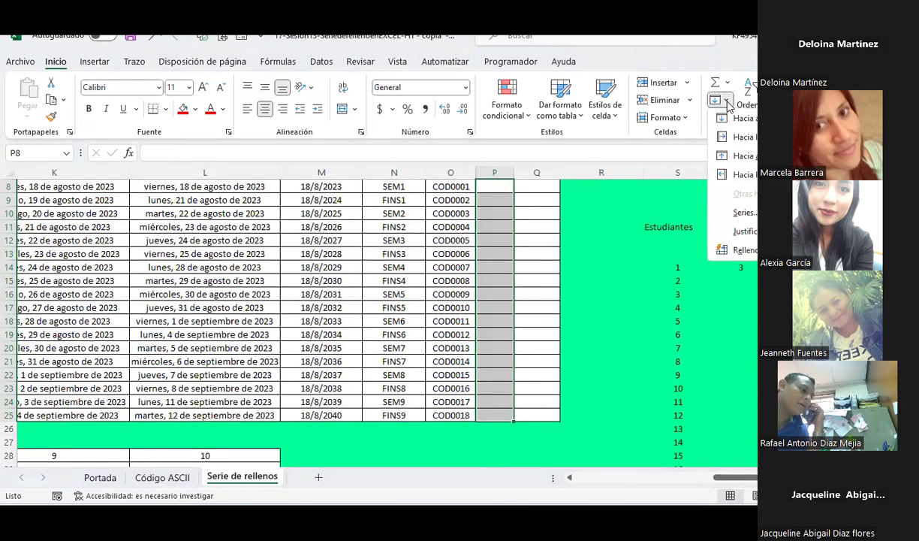
{"action": "left_click", "coordinate": [744, 213]}
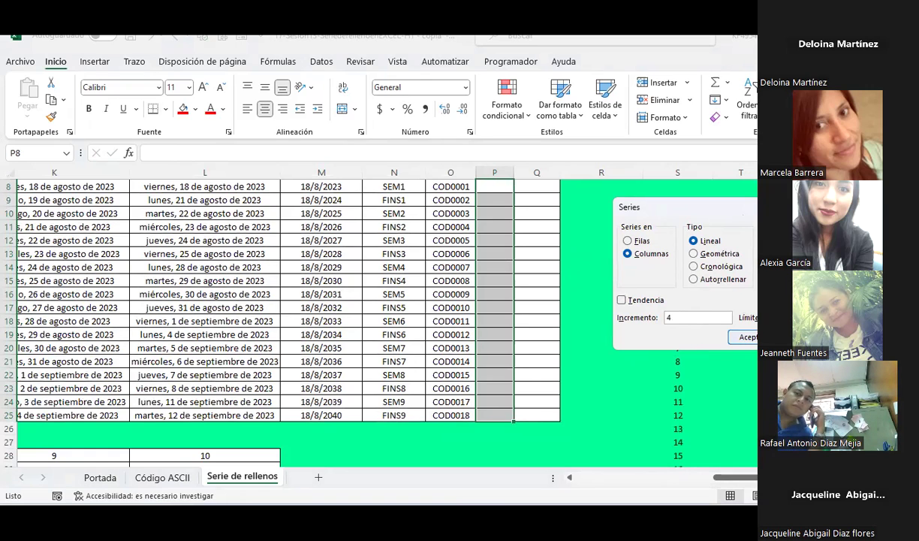
{"action": "left_click", "coordinate": [747, 337]}
{"action": "scroll", "coordinate": [559, 334], "scroll_direction": "up", "scroll_amount": 2}
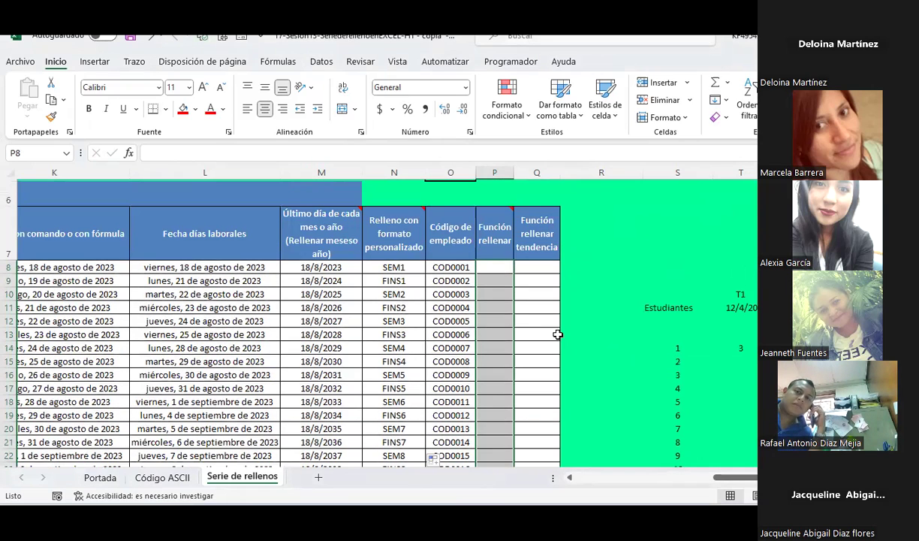
- Enter 1 in P8 and apply a linear series with step value 4
{"action": "left_click", "coordinate": [506, 262]}
{"action": "type", "text": "1"}
{"action": "key", "text": "Return"}
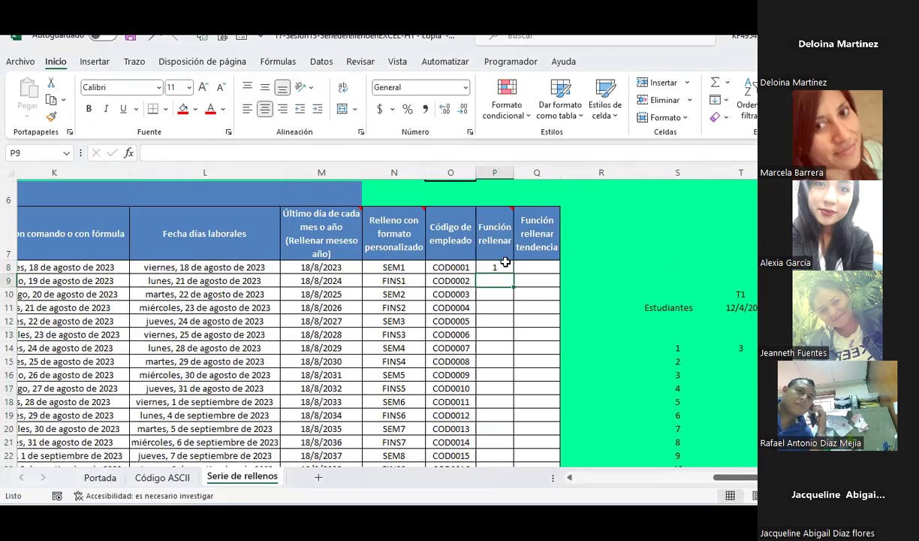
{"action": "mouse_move", "coordinate": [506, 262]}
{"action": "left_mouse_down"}
{"action": "mouse_move", "coordinate": [488, 423]}
{"action": "mouse_move", "coordinate": [494, 186]}
{"action": "left_mouse_up"}
{"action": "left_click", "coordinate": [723, 100]}
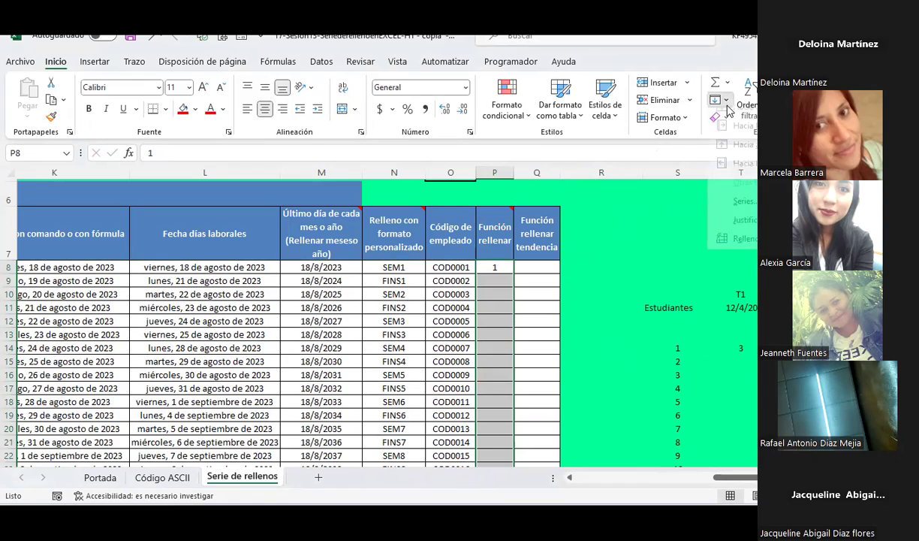
{"action": "left_click", "coordinate": [742, 213]}
{"action": "type", "text": "4"}
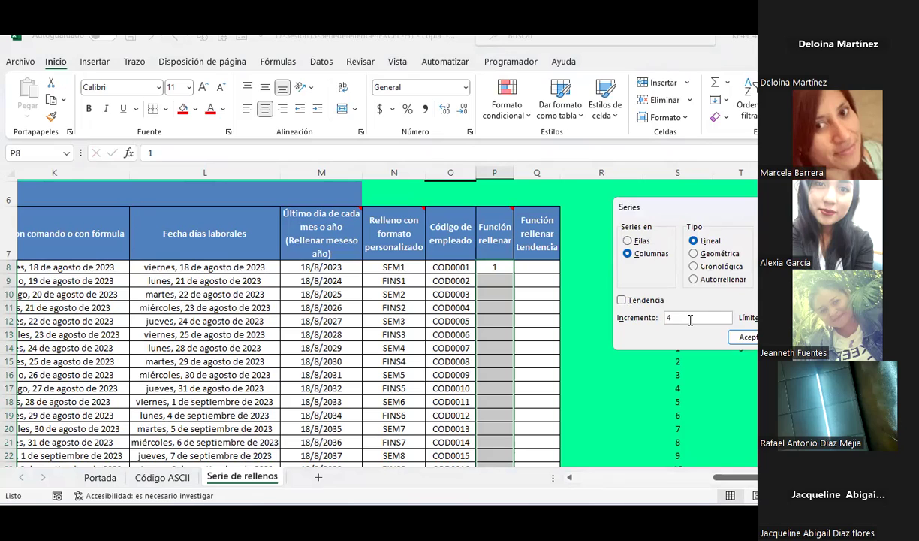
{"action": "left_click", "coordinate": [747, 336]}
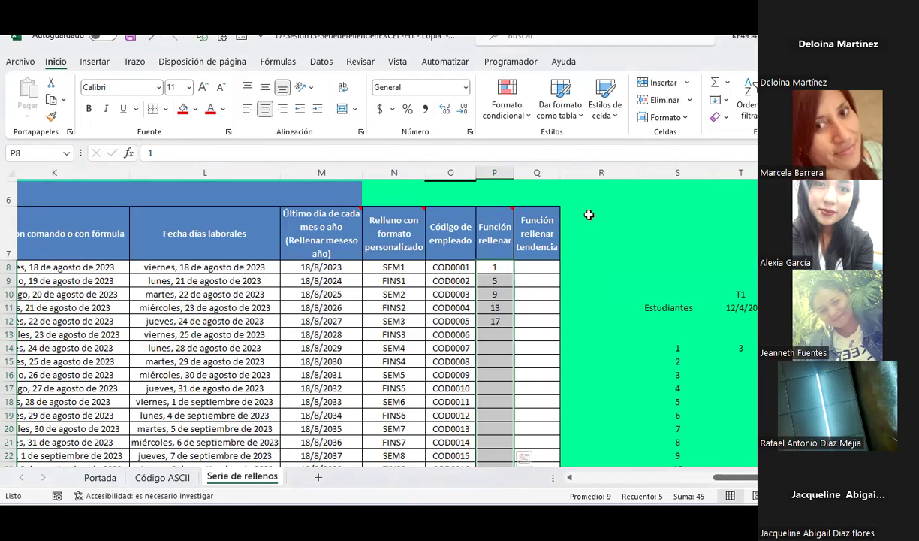
- Rerun the step-4 series so column P runs 1 to 69 through row 25
{"action": "left_click", "coordinate": [725, 102]}
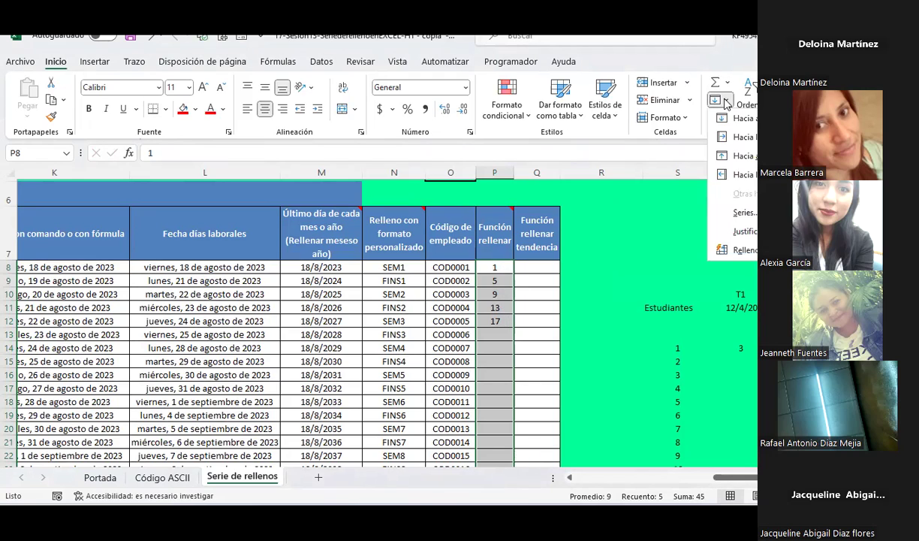
{"action": "left_click", "coordinate": [743, 212]}
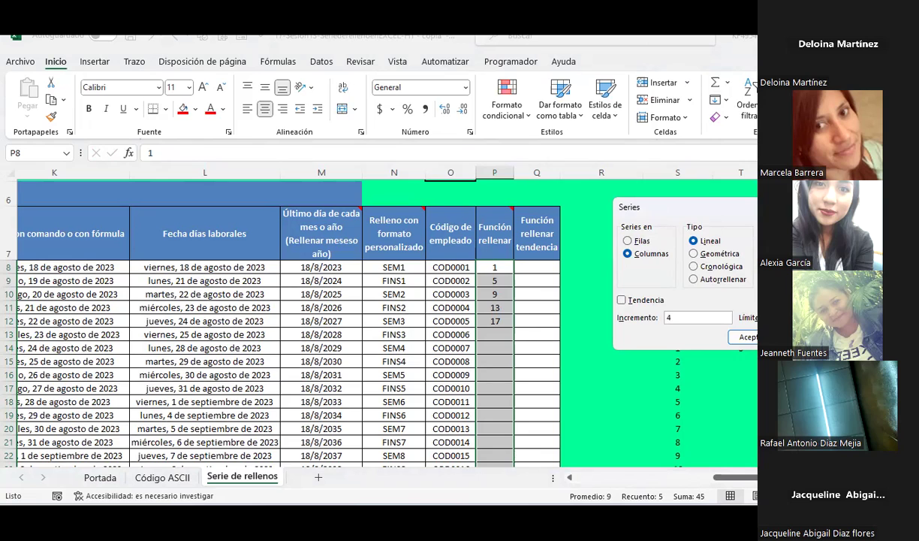
{"action": "key", "text": "Return"}
{"action": "scroll", "coordinate": [646, 312], "scroll_direction": "down", "scroll_amount": 1}
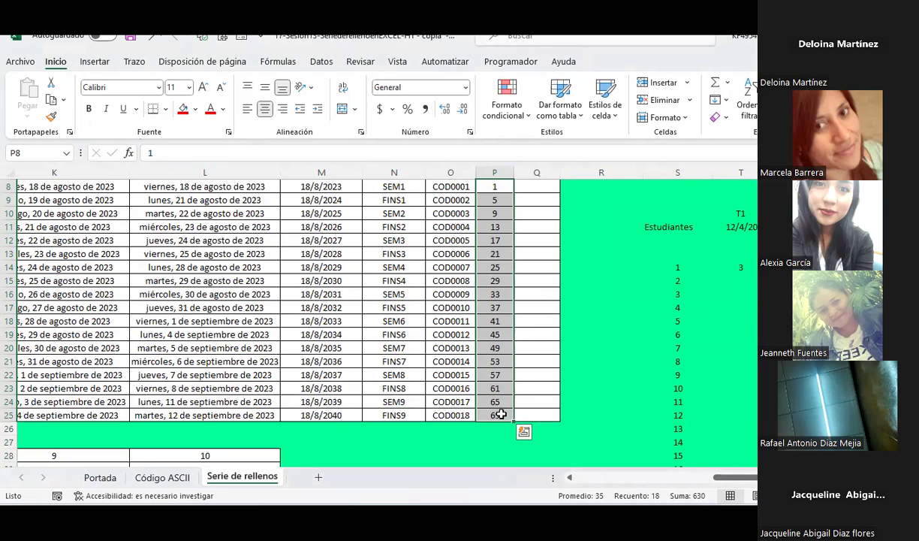
{"action": "scroll", "coordinate": [482, 319], "scroll_direction": "up", "scroll_amount": 1}
- Scroll below the table and check the value stored in P8
{"action": "scroll", "coordinate": [487, 268], "scroll_direction": "down", "scroll_amount": 2}
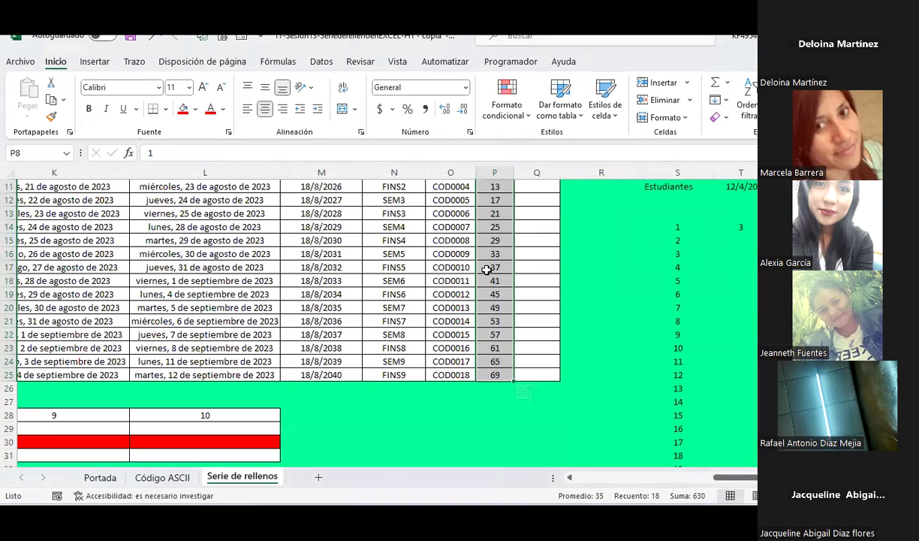
{"action": "left_click", "coordinate": [497, 389]}
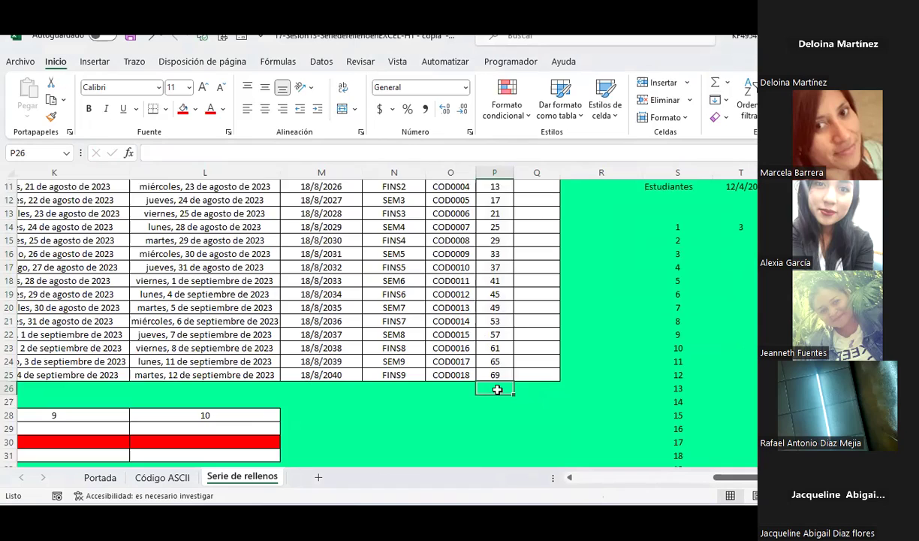
{"action": "scroll", "coordinate": [495, 376], "scroll_direction": "down", "scroll_amount": 1}
{"action": "left_click", "coordinate": [498, 361]}
{"action": "scroll", "coordinate": [497, 361], "scroll_direction": "down", "scroll_amount": 1}
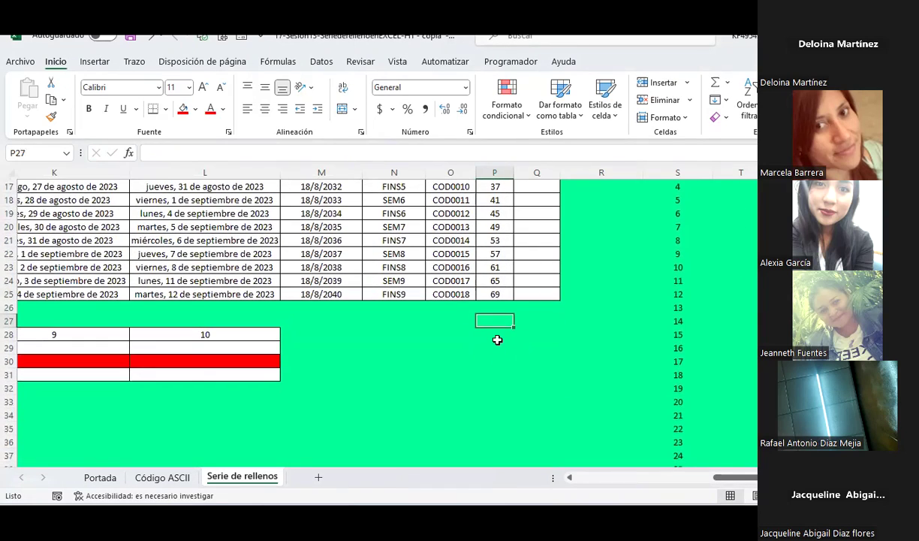
{"action": "left_click", "coordinate": [493, 362]}
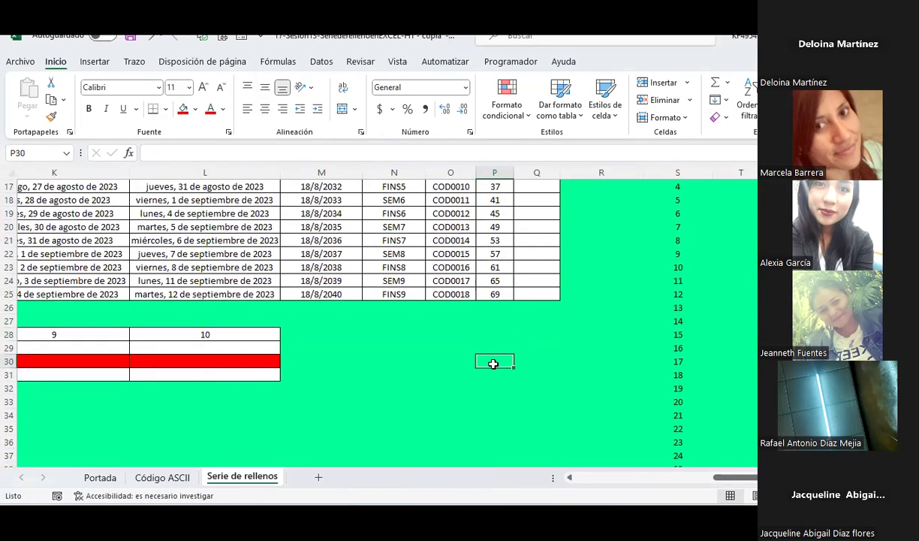
{"action": "scroll", "coordinate": [494, 364], "scroll_direction": "up", "scroll_amount": 3}
{"action": "scroll", "coordinate": [493, 364], "scroll_direction": "up", "scroll_amount": 1}
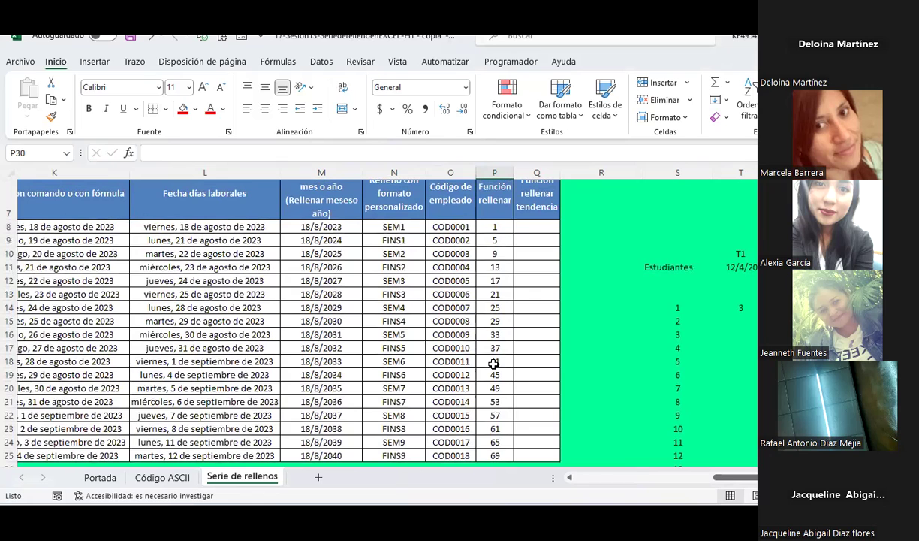
{"action": "scroll", "coordinate": [493, 364], "scroll_direction": "up", "scroll_amount": 2}
{"action": "scroll", "coordinate": [493, 364], "scroll_direction": "down", "scroll_amount": 2}
{"action": "double_click", "coordinate": [493, 227]}
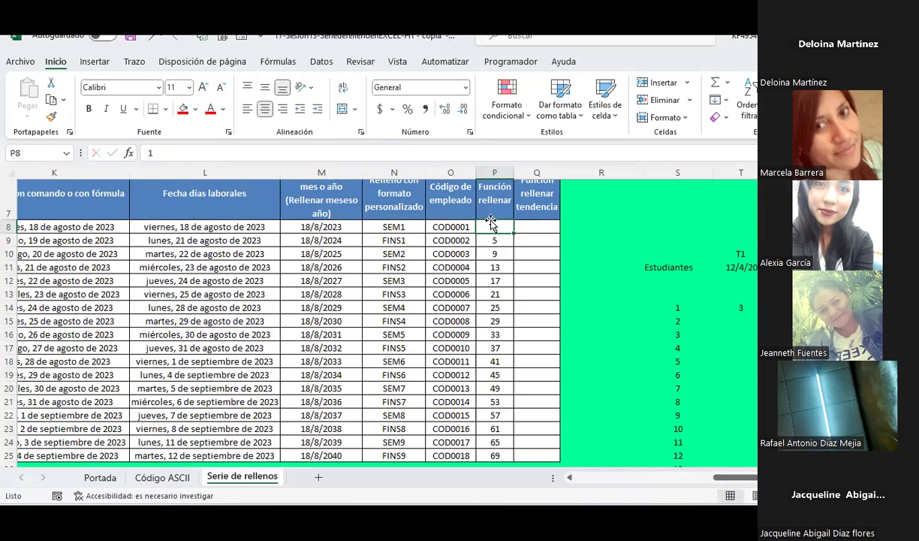
- Select P8:P23 and open the Fill Series dialog, shifted slightly left
{"action": "left_click_drag", "start_coordinate": [492, 227], "coordinate": [494, 455]}
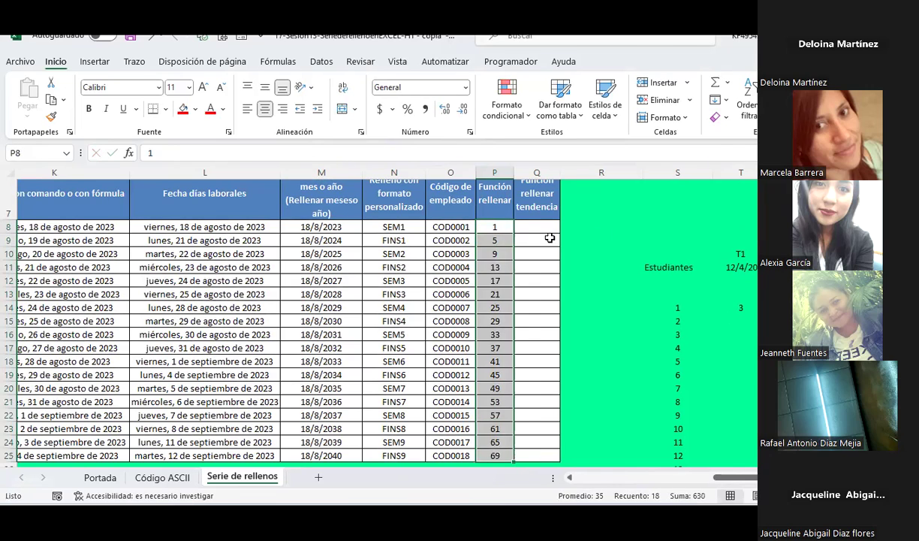
{"action": "left_click", "coordinate": [721, 99]}
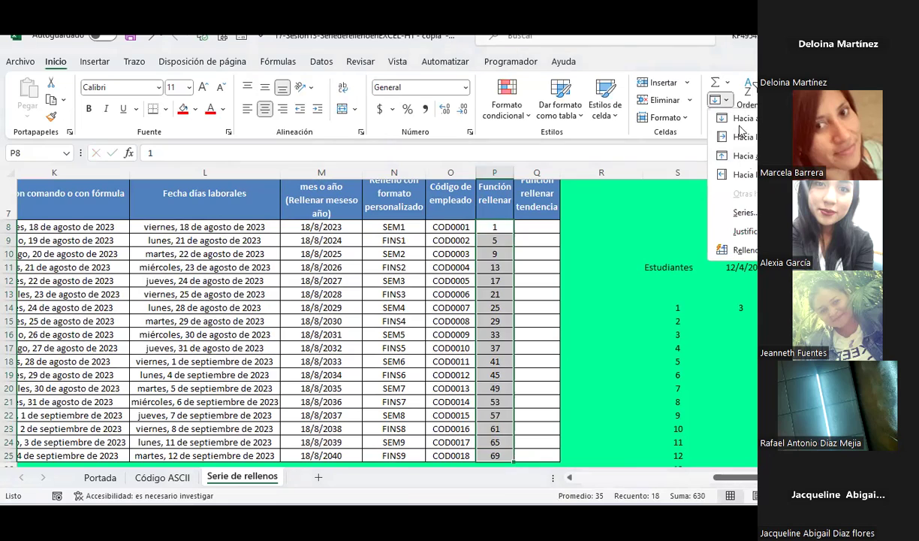
{"action": "left_click", "coordinate": [717, 204]}
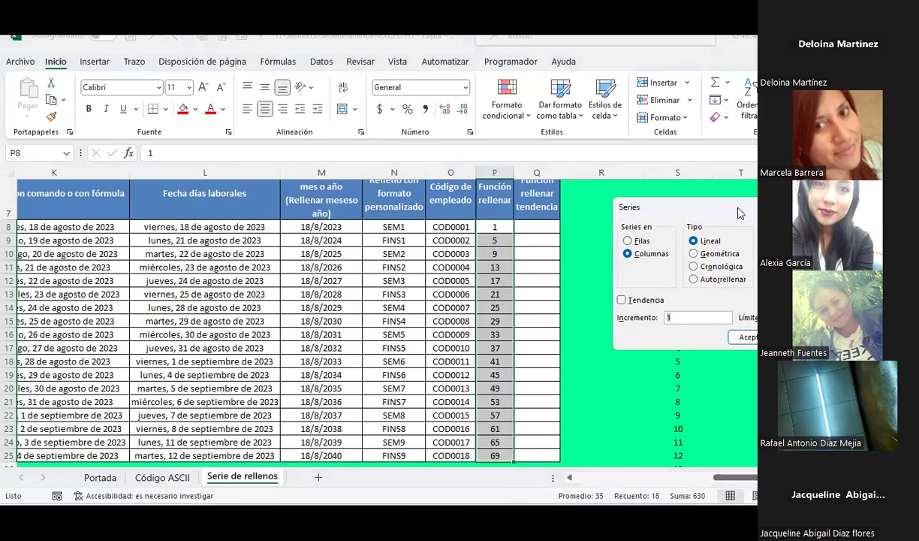
{"action": "left_click_drag", "start_coordinate": [744, 207], "coordinate": [697, 207]}
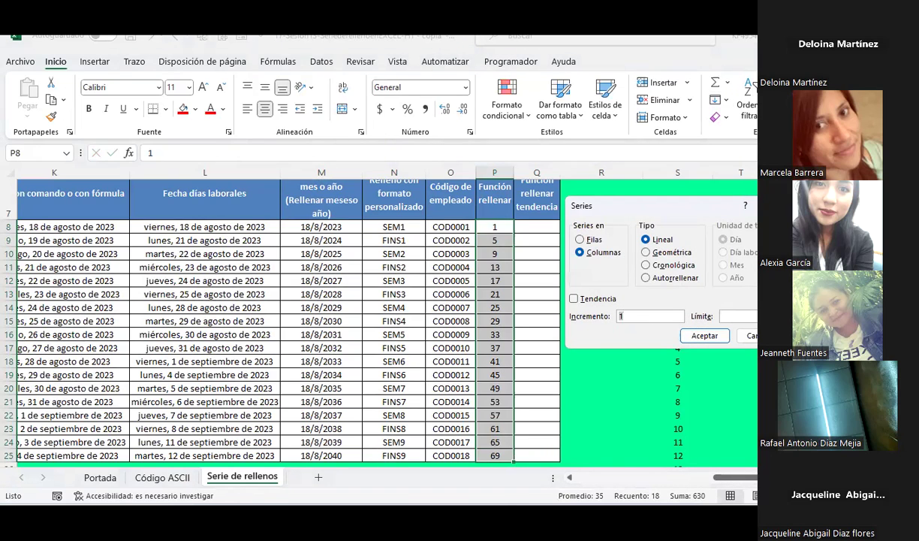